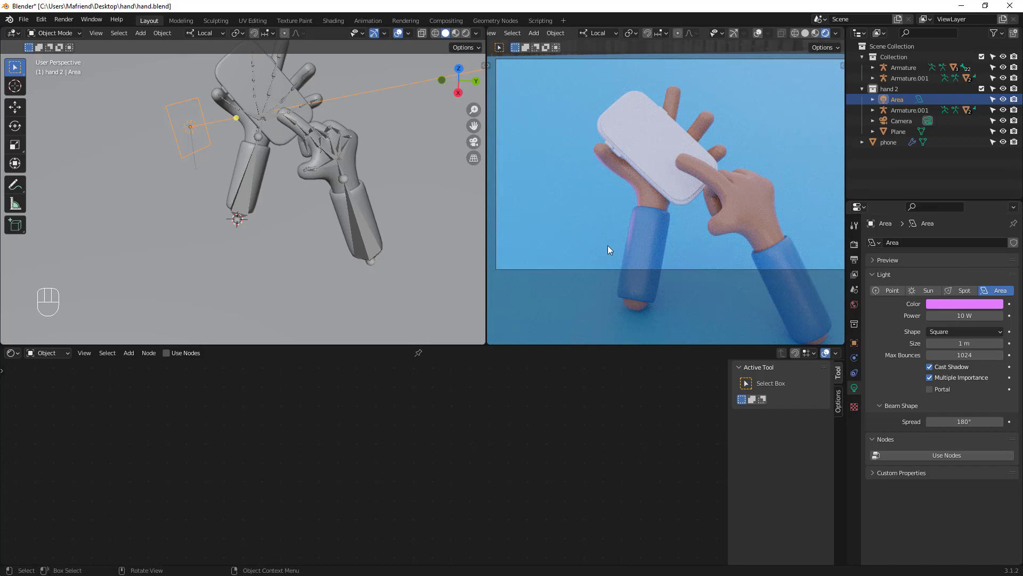
- Save the finished hand scene file and look through its world and render settings
key("ctrl+s")
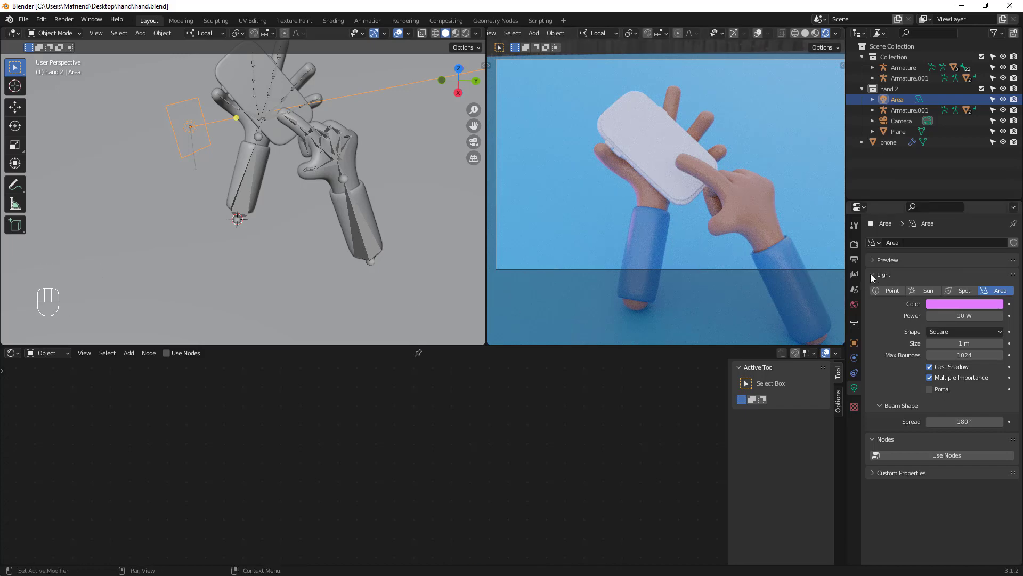
left_click(854, 304)
left_click(854, 243)
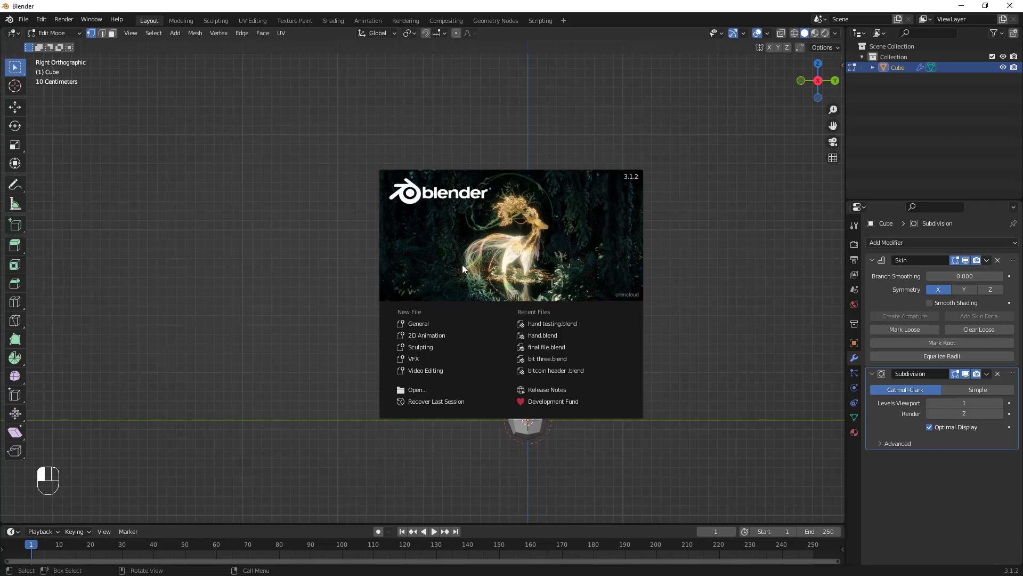
- Start a new General file without saving the changes to the untitled file
left_click(414, 324)
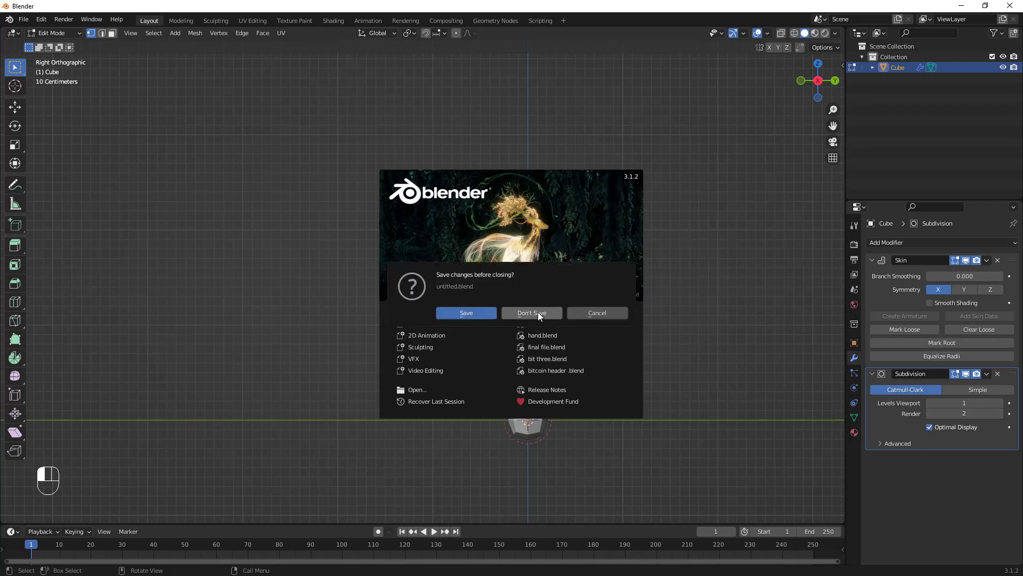
left_click(538, 316)
middle_click_drag(493, 334, 437, 310)
middle_click_drag(450, 317, 470, 374, "shift")
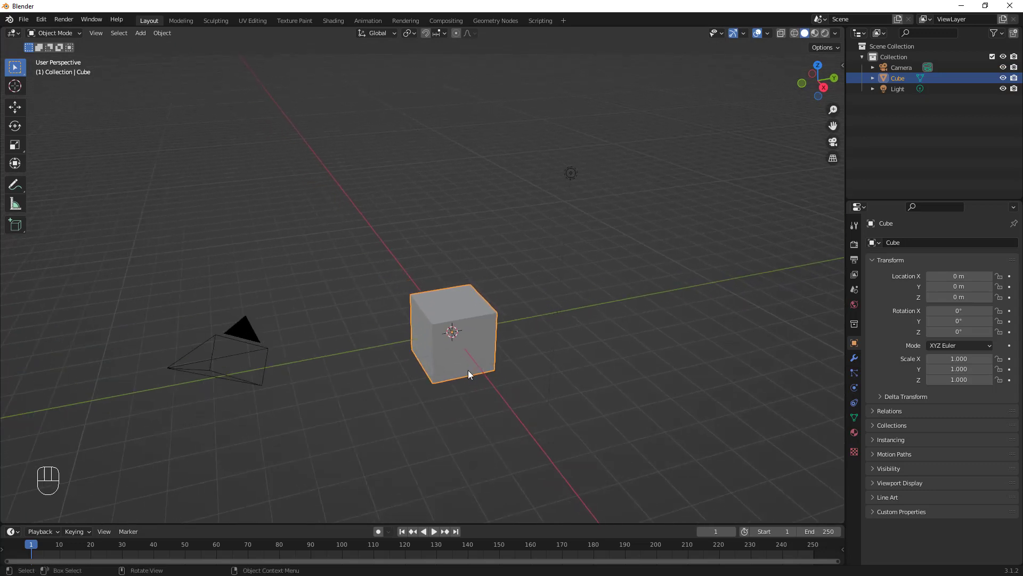
middle_click_drag(479, 429, 452, 431)
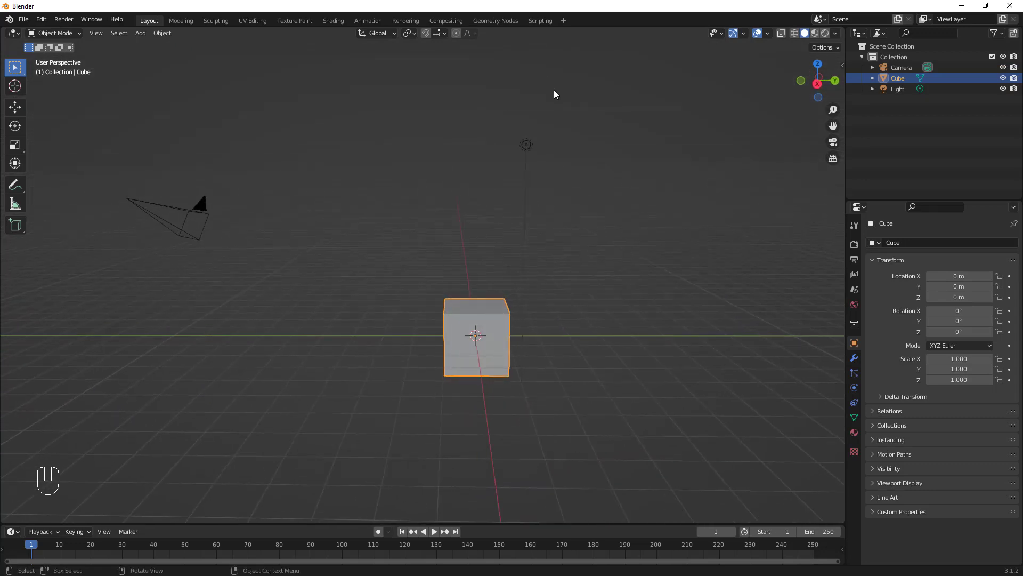
- Delete the default light and camera so that only the cube remains in the scene
left_click(526, 144)
key("x")
left_click(479, 191)
left_click(186, 216)
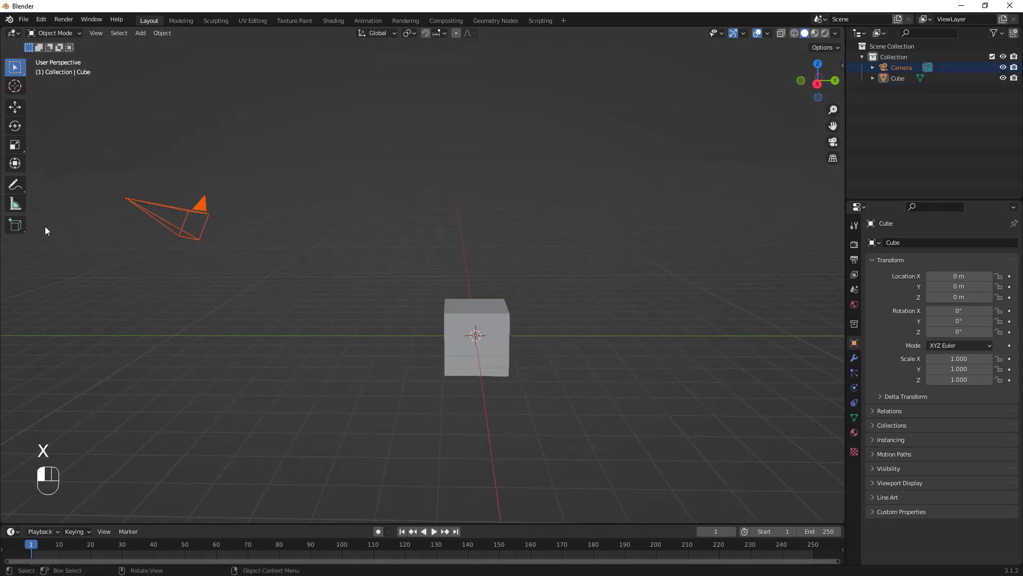
key("x")
left_click(80, 248)
- Merge all vertices of the cube at its center in Edit Mode, leaving a single vertex
left_click(516, 326)
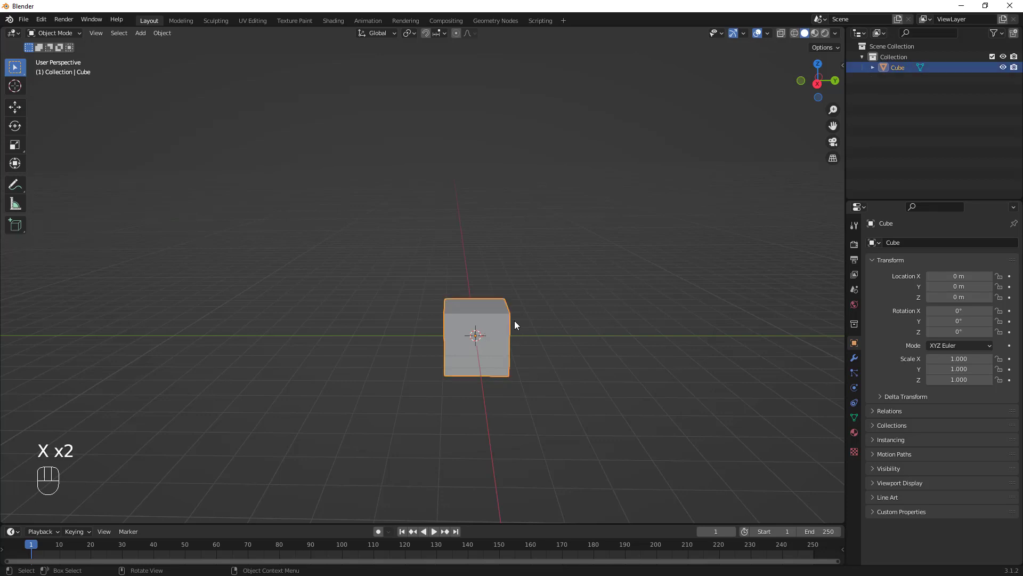
middle_click_drag(514, 322, 463, 348)
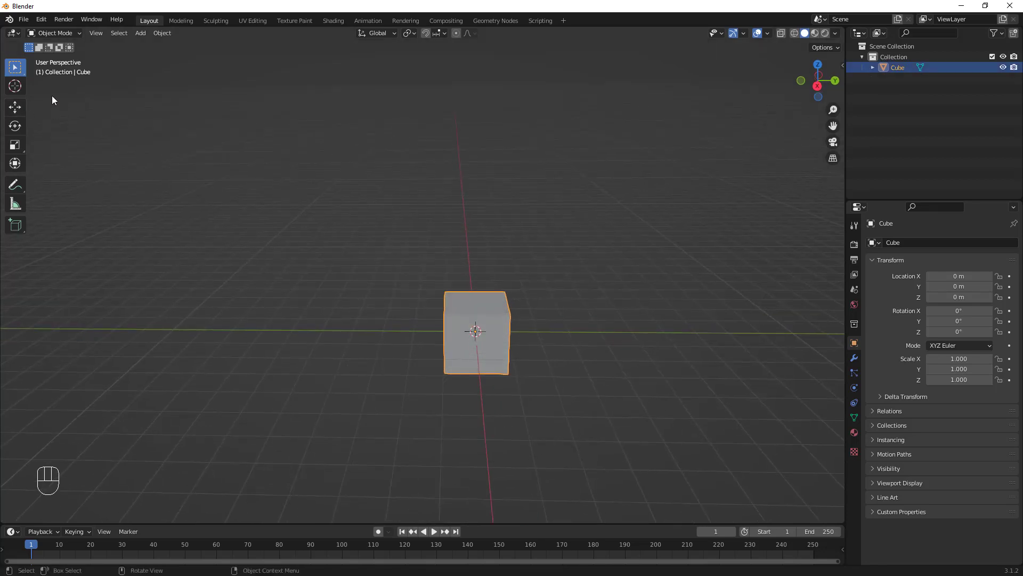
key("Tab")
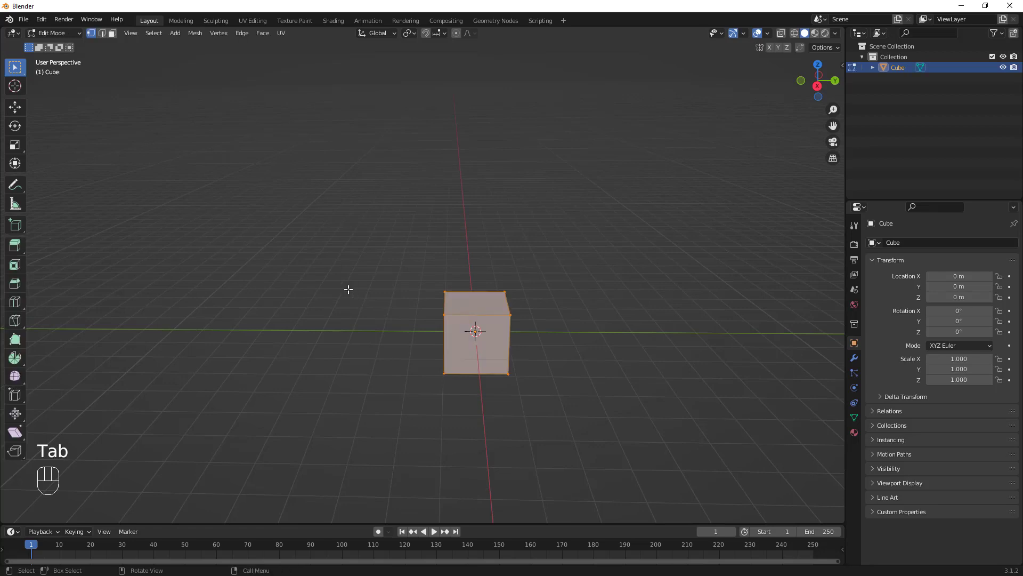
left_click(62, 34)
left_click(48, 55)
middle_click_drag(491, 258, 487, 332)
key("m")
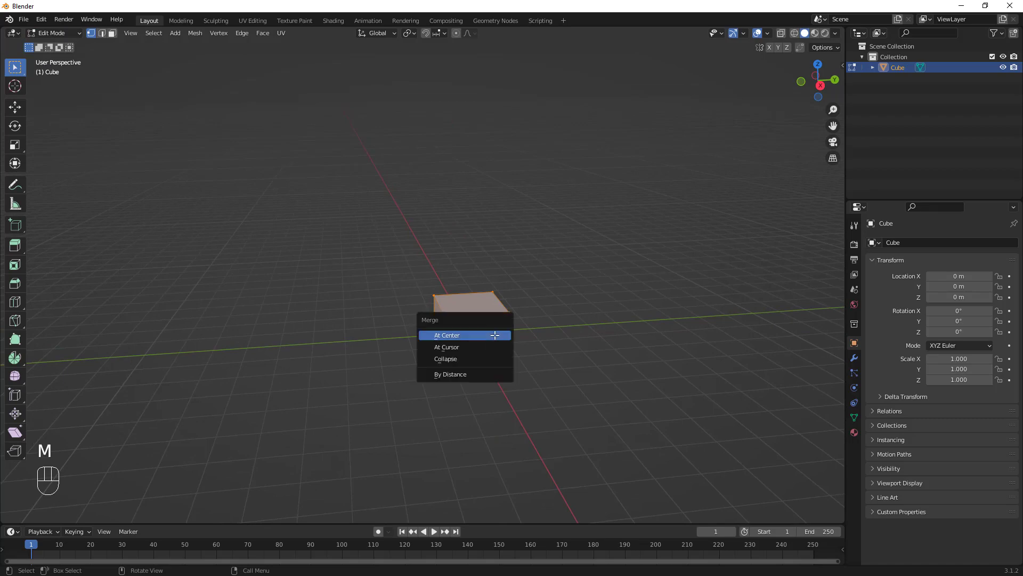
left_click(493, 335)
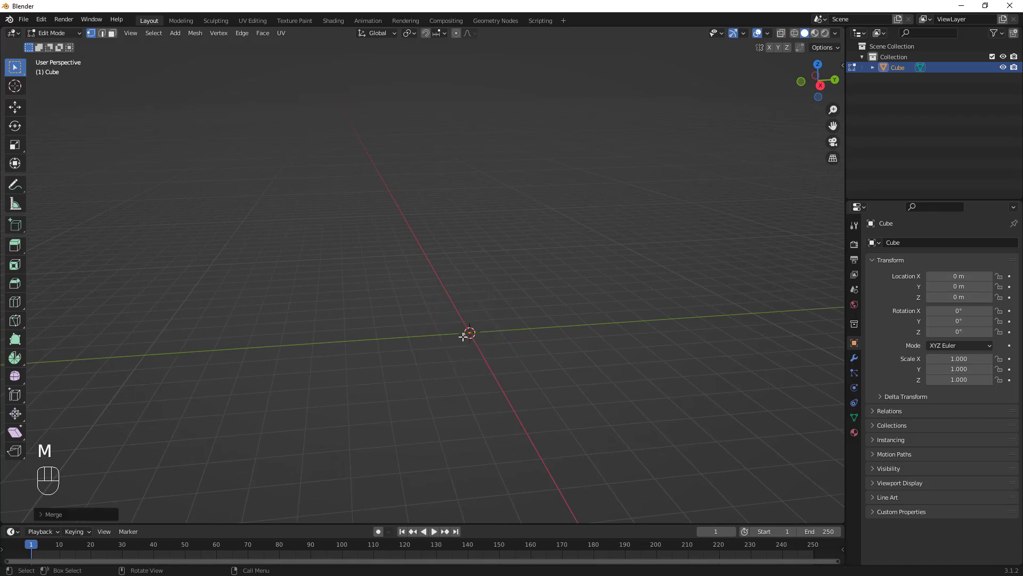
- Add a Skin modifier followed by a Subdivision Surface modifier to the single-vertex object
middle_click_drag(490, 340, 465, 336)
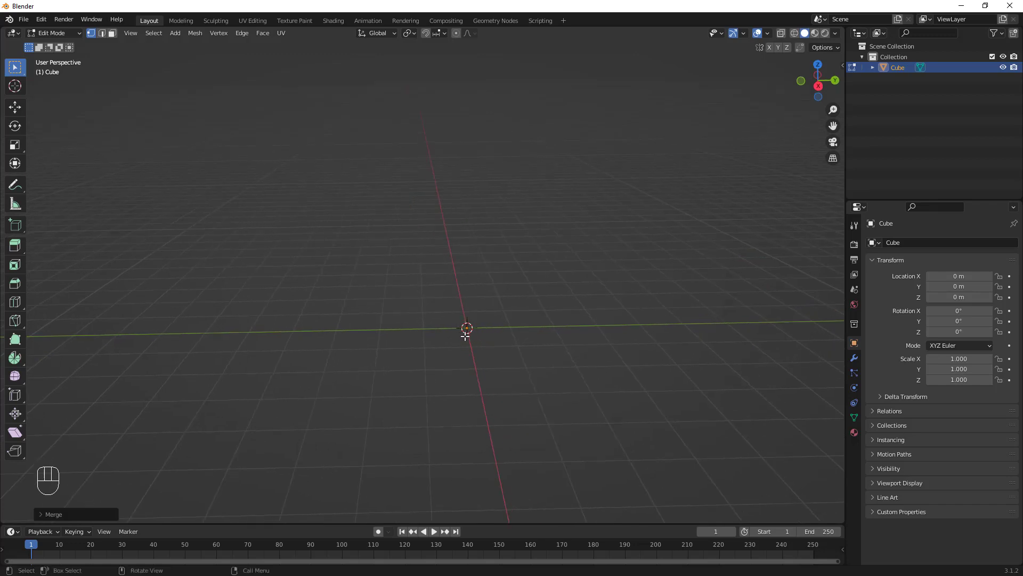
left_click(818, 86)
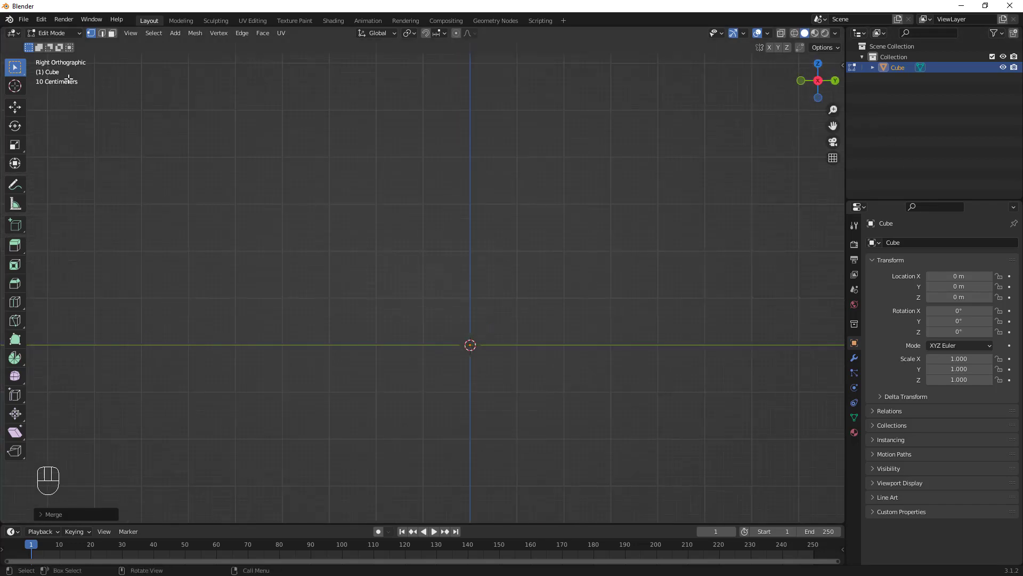
scroll(474, 358, "up", 4)
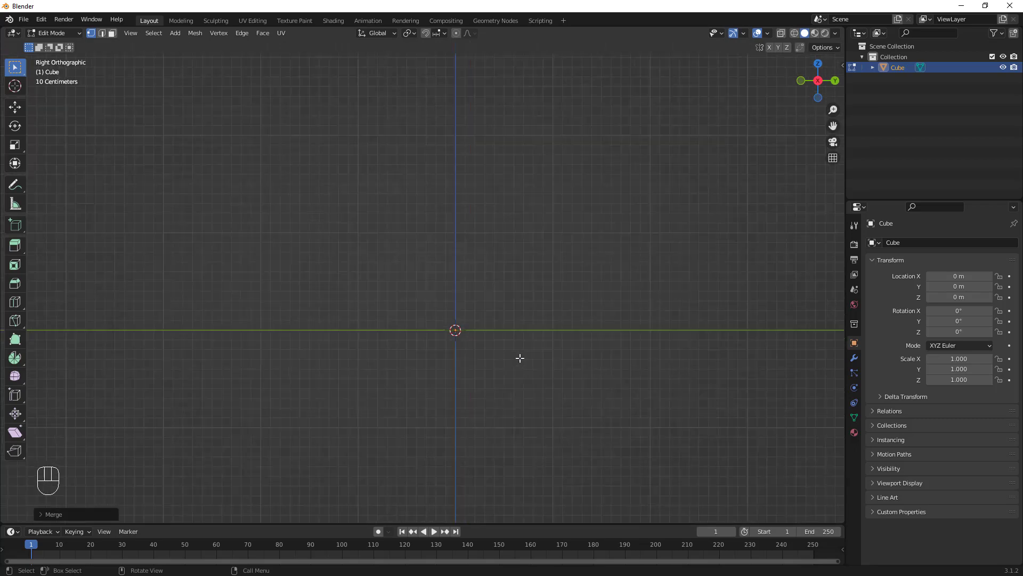
left_click(858, 361)
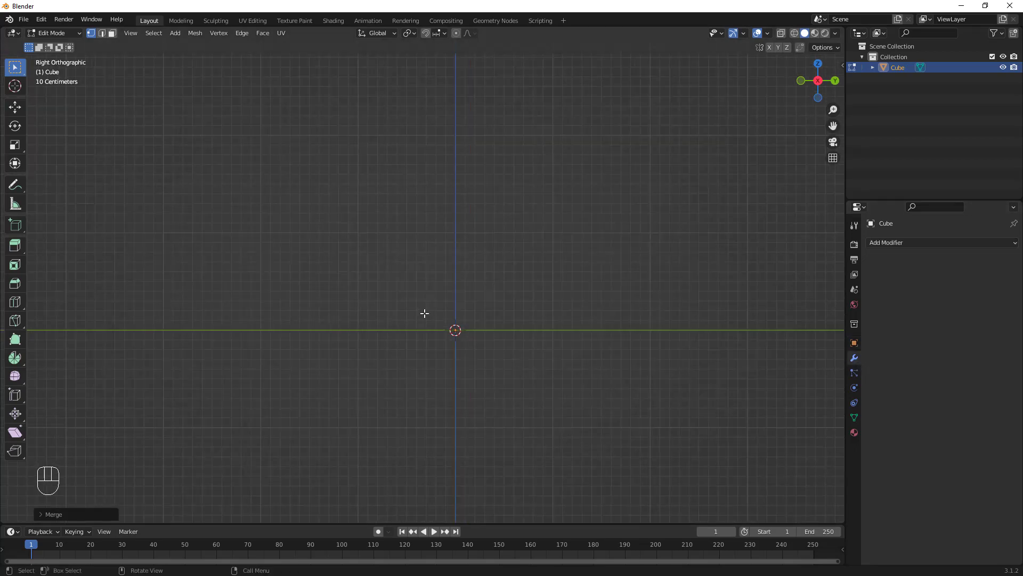
left_click(894, 243)
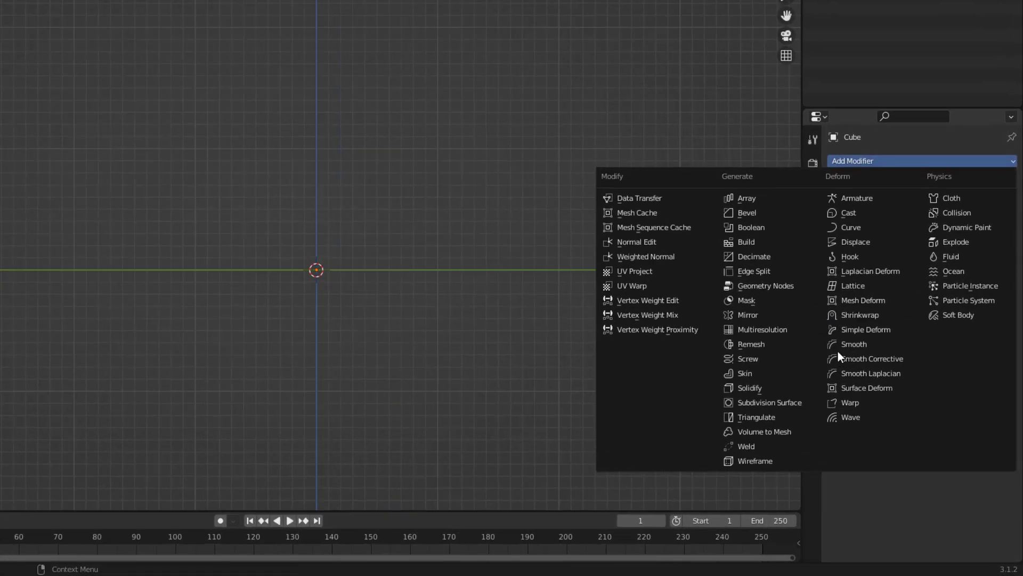
left_click(745, 373)
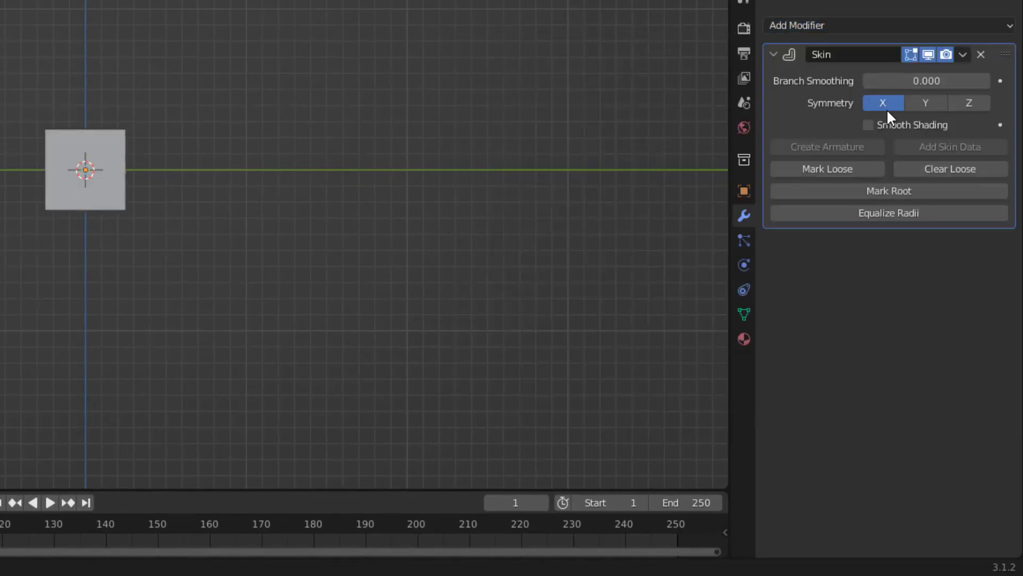
left_click(884, 27)
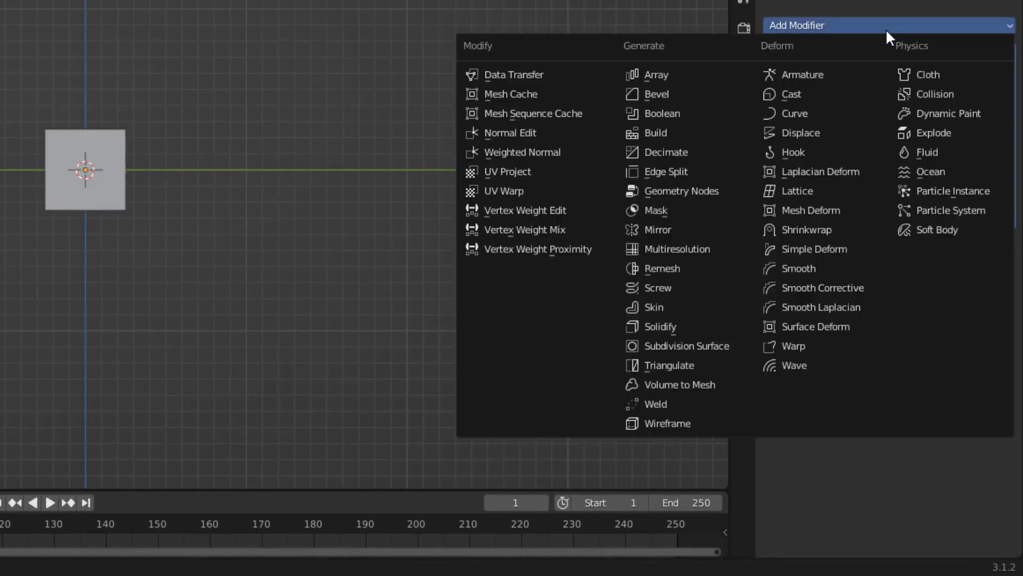
left_click(680, 343)
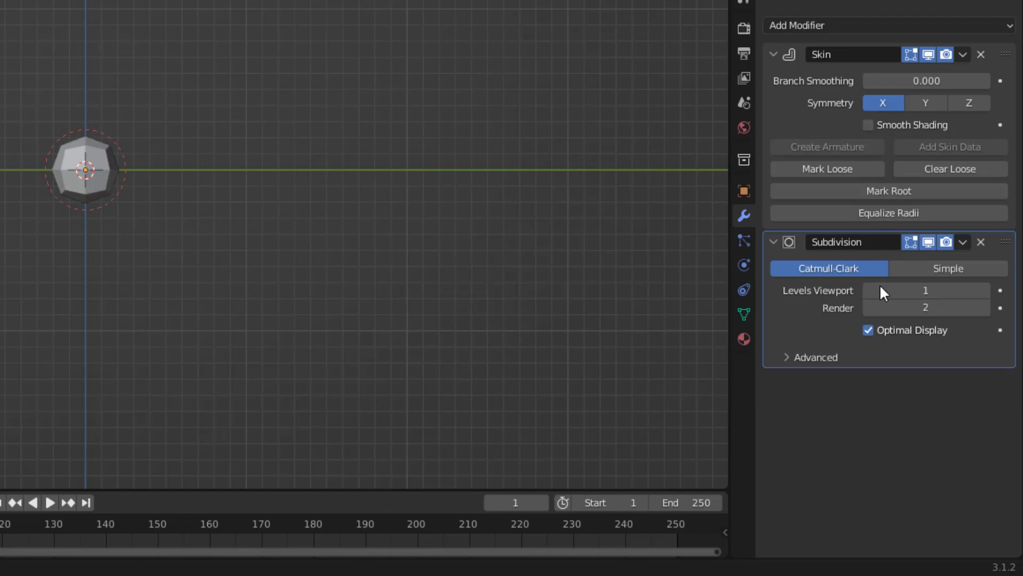
- Move the Subdivision modifier above the Skin modifier, and return it below the Skin modifier
left_click_drag(1005, 243, 997, 40)
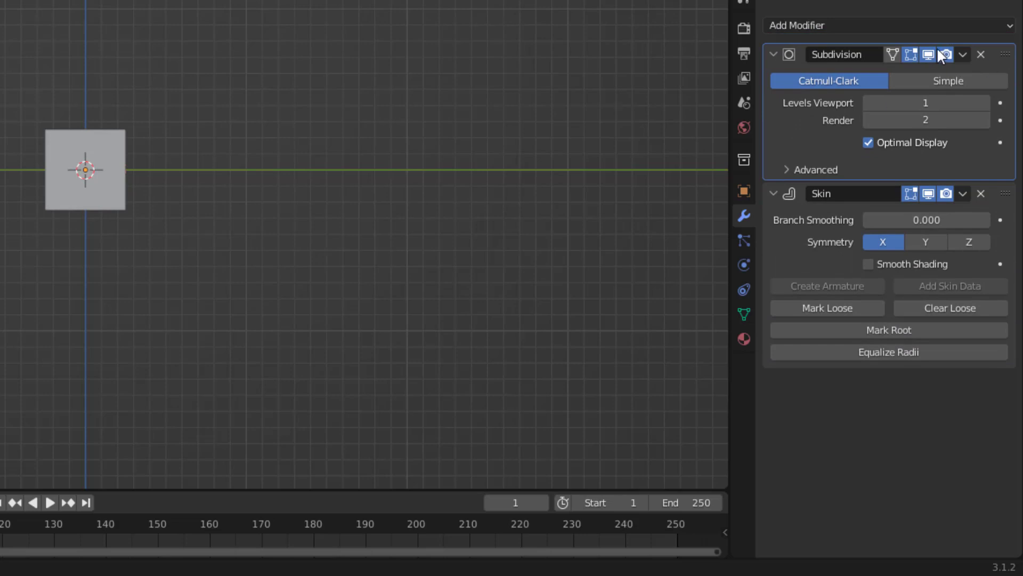
left_click_drag(1002, 52, 973, 261)
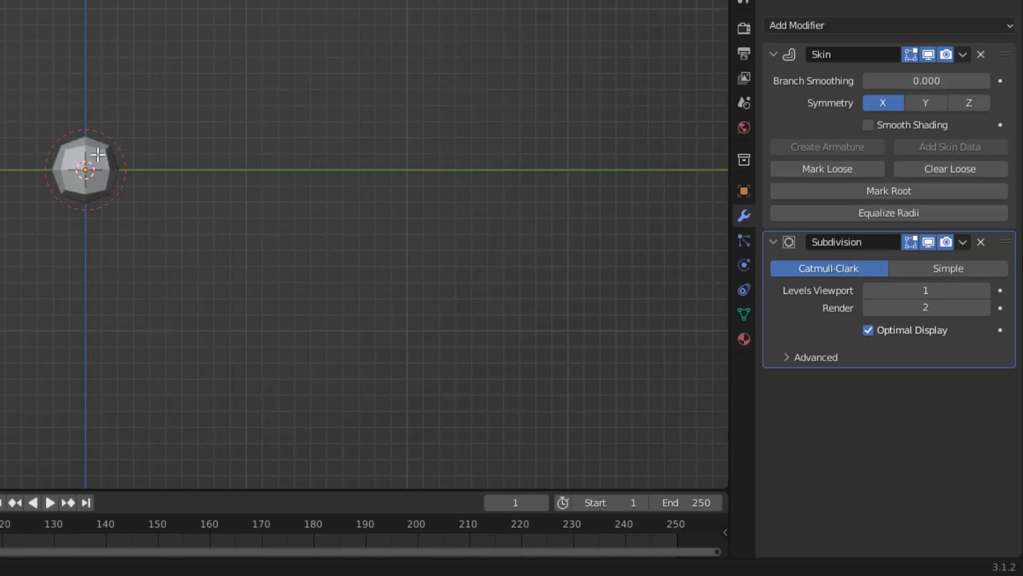
- Extrude the vertex about 1.65 m upward along the global Z axis in the right orthographic view
middle_click_drag(250, 271, 211, 211, "shift")
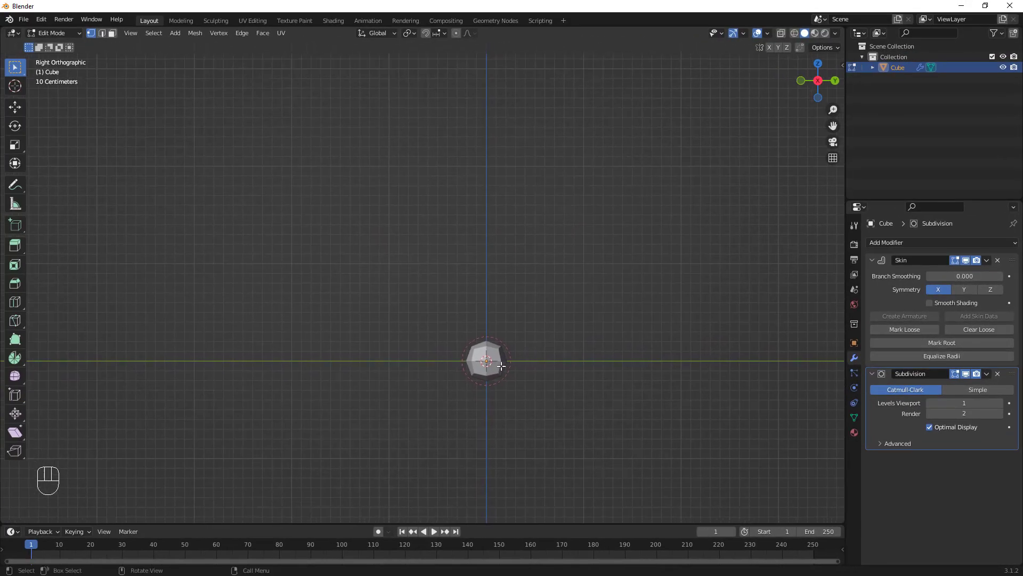
scroll(497, 367, "up", 2)
key("e")
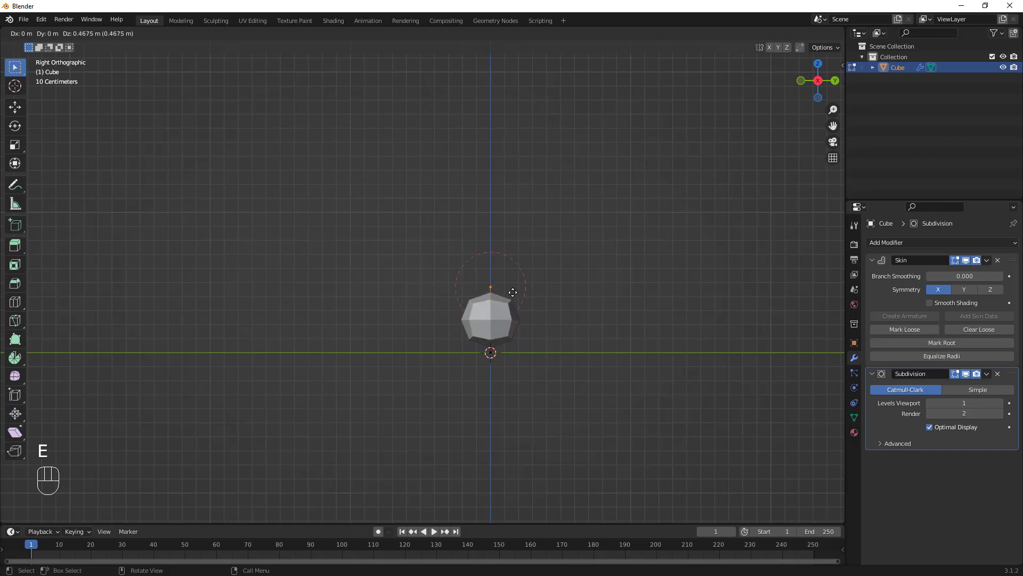
key("z")
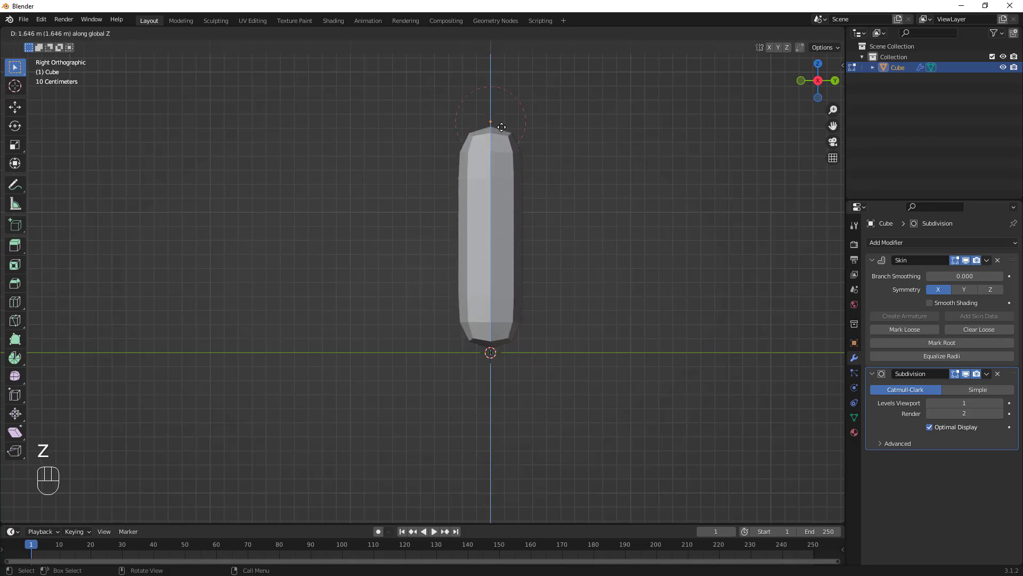
left_click(501, 126)
middle_click_drag(555, 169, 554, 306, "shift")
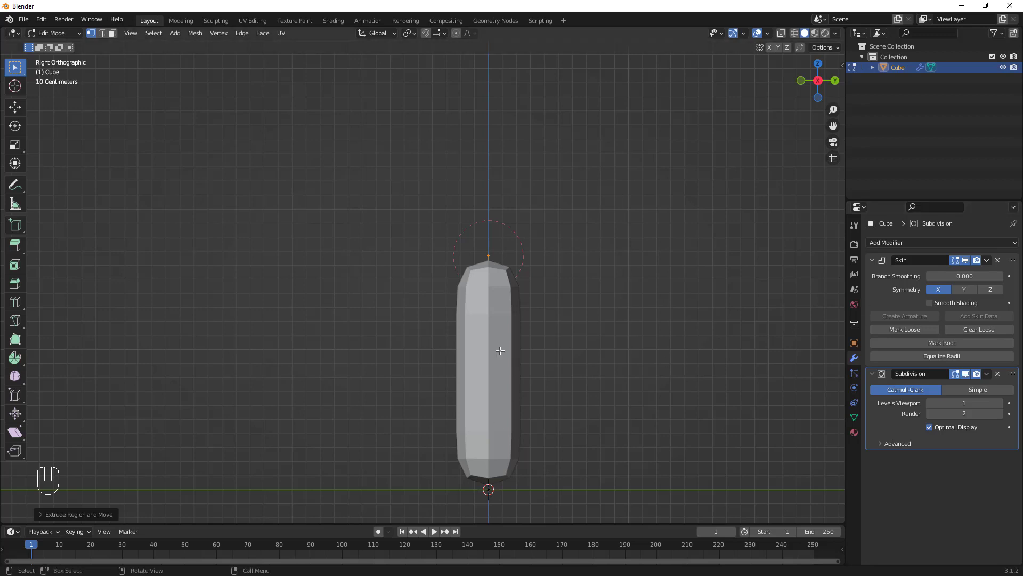
- Turn on X-ray to reveal the edge inside the skin, and set the mesh selection mode back to vertices
left_click(102, 33)
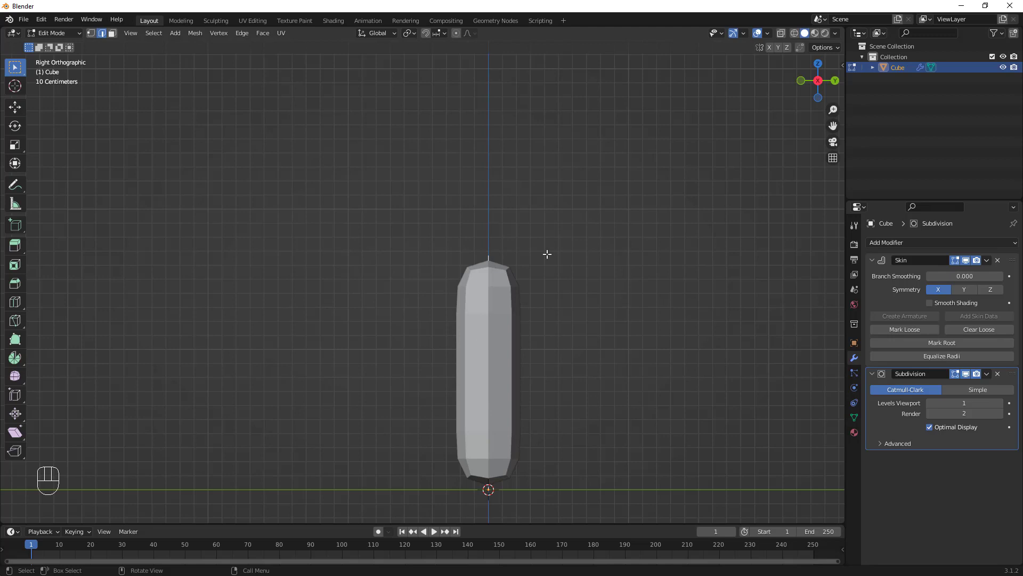
left_click(780, 33)
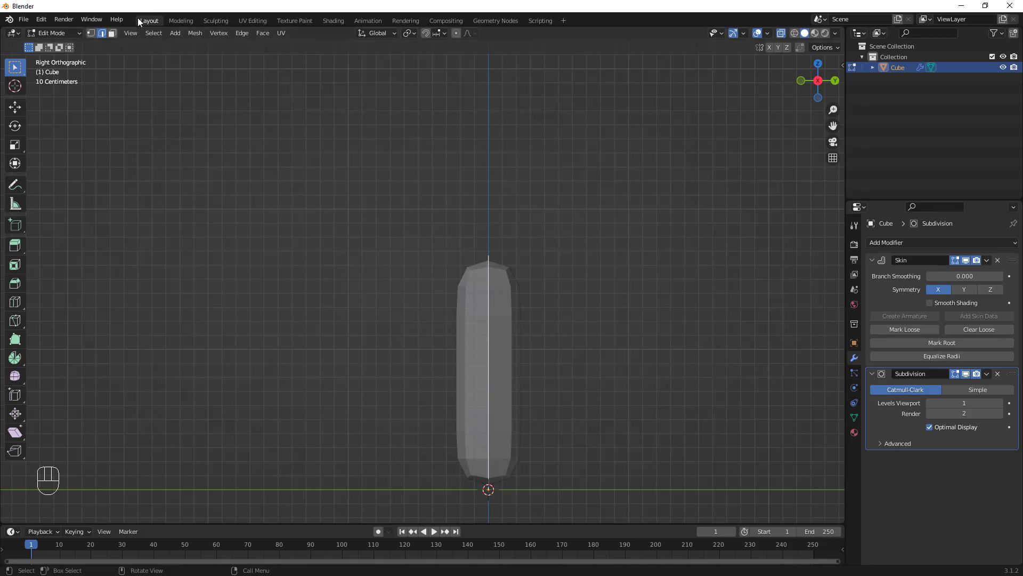
left_click(91, 34)
- Try enlarging the skin radius of both vertices to about 1.46 times its size
key("ctrl")
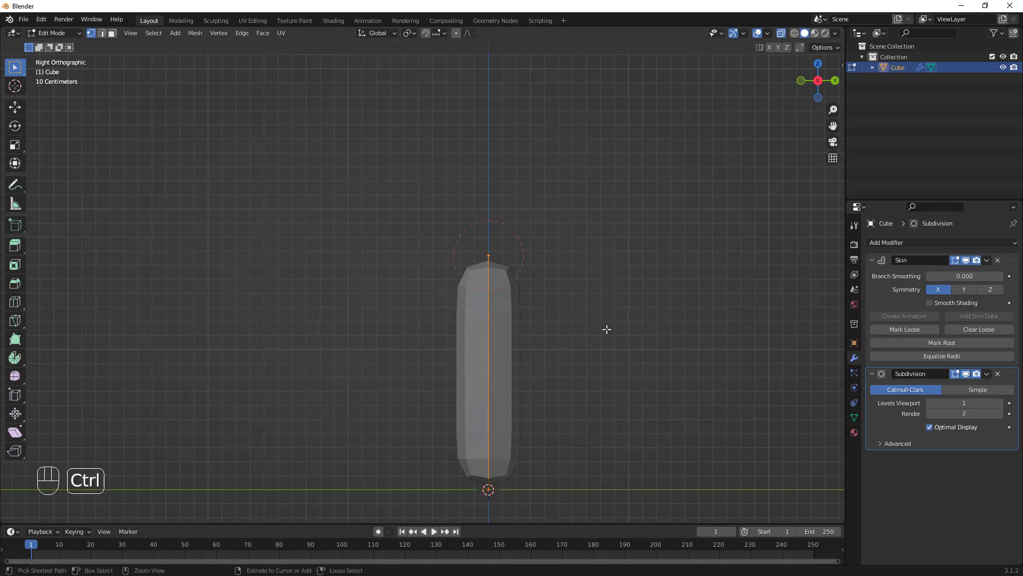
key("ctrl+a")
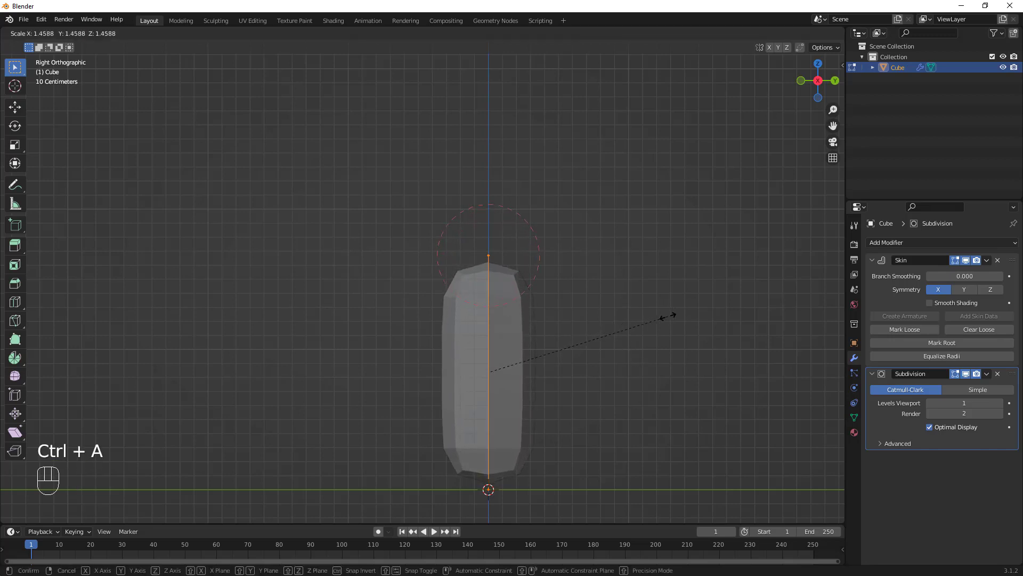
left_click(669, 316)
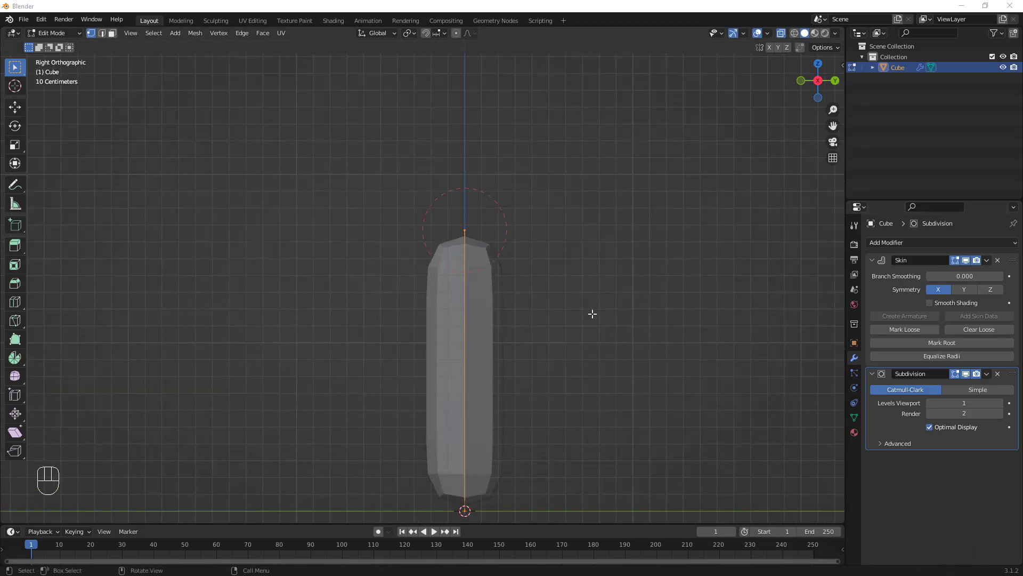
- Try enlarging the skin radius at the top vertex alone, and undo the change
left_click(511, 258)
left_click(465, 229)
key("ctrl+a")
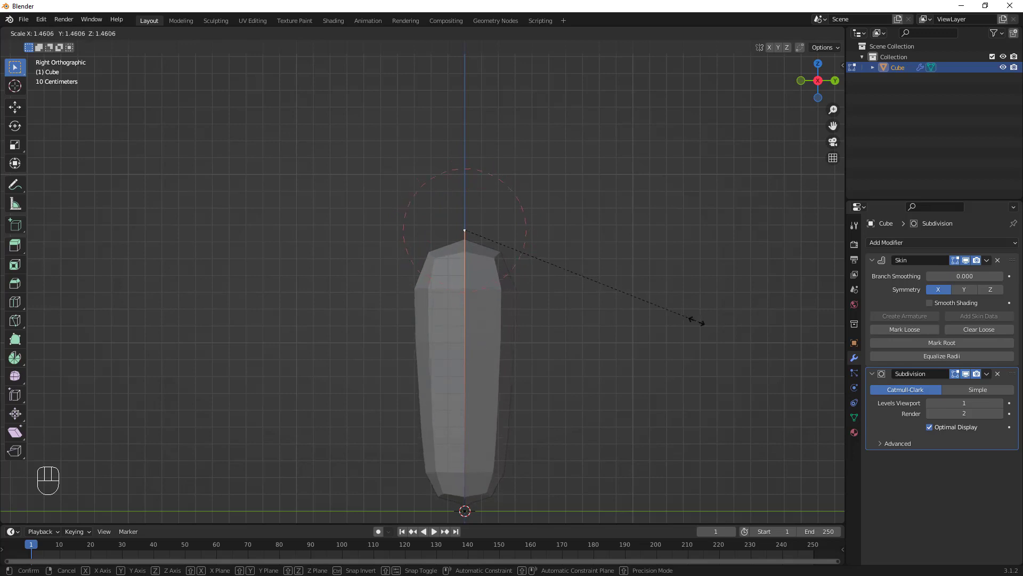
left_click(603, 303)
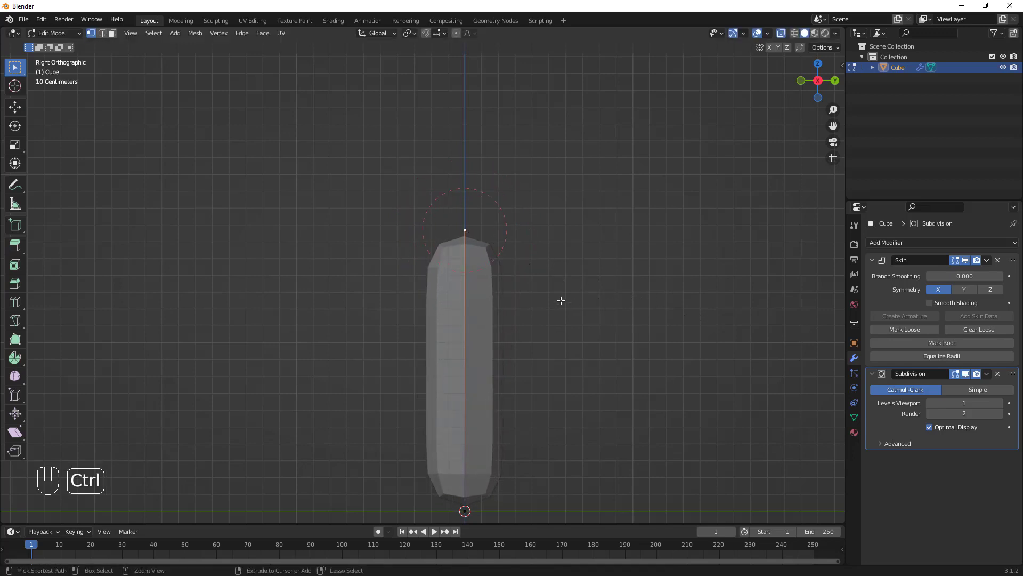
key("ctrl+z")
- Select the bottom vertex at the origin and mark it as the Skin modifier's root
scroll(563, 299, "down", 3)
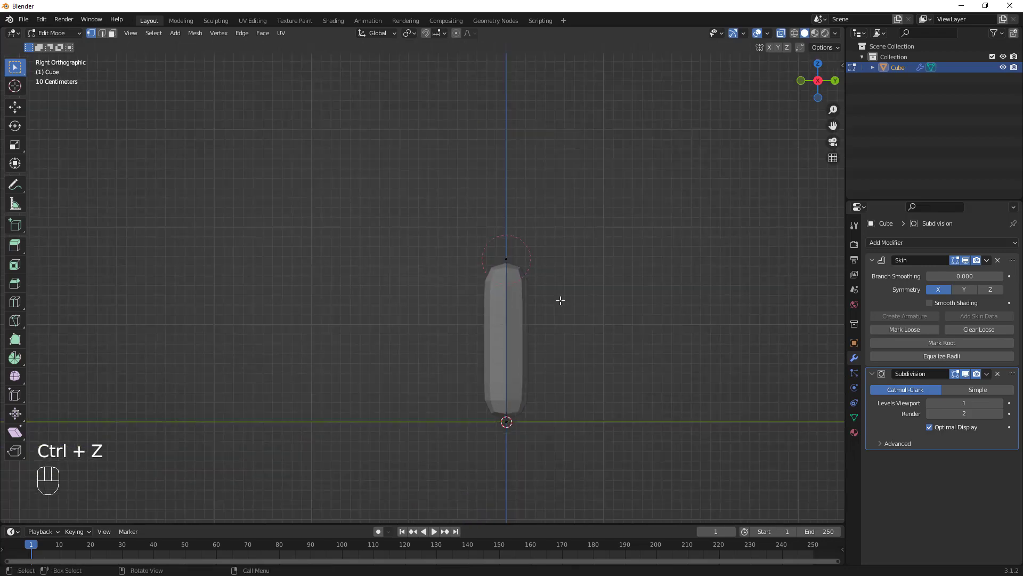
scroll(559, 300, "up", 2)
scroll(560, 299, "down", 1)
left_click_drag(539, 420, 463, 449)
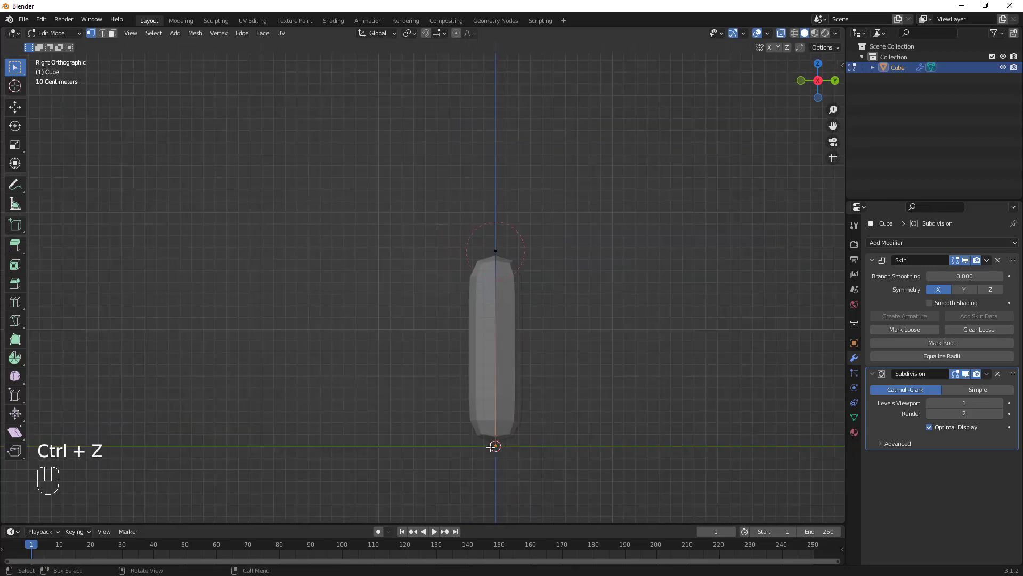
scroll(505, 446, "up", 2)
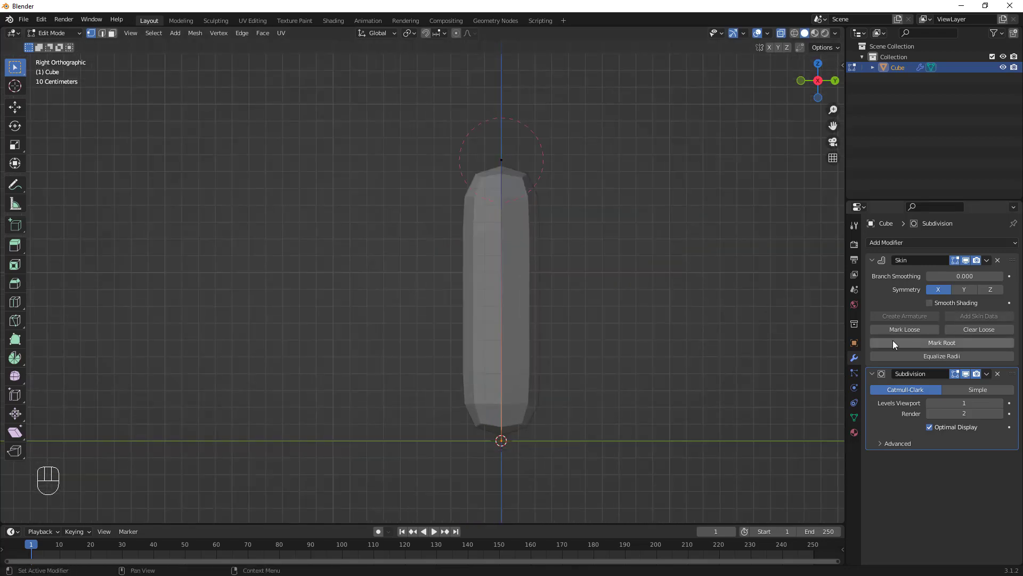
left_click(941, 343)
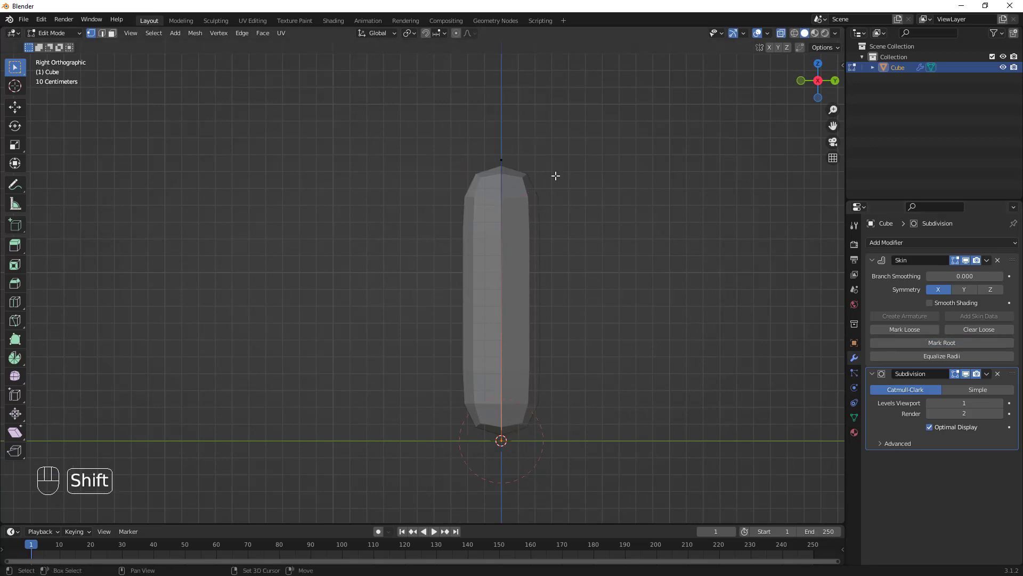
- Extrude the top vertex about 0.28 m upward along the global Z axis and mark the new vertex as loose
middle_click_drag(555, 174, 583, 217, "shift")
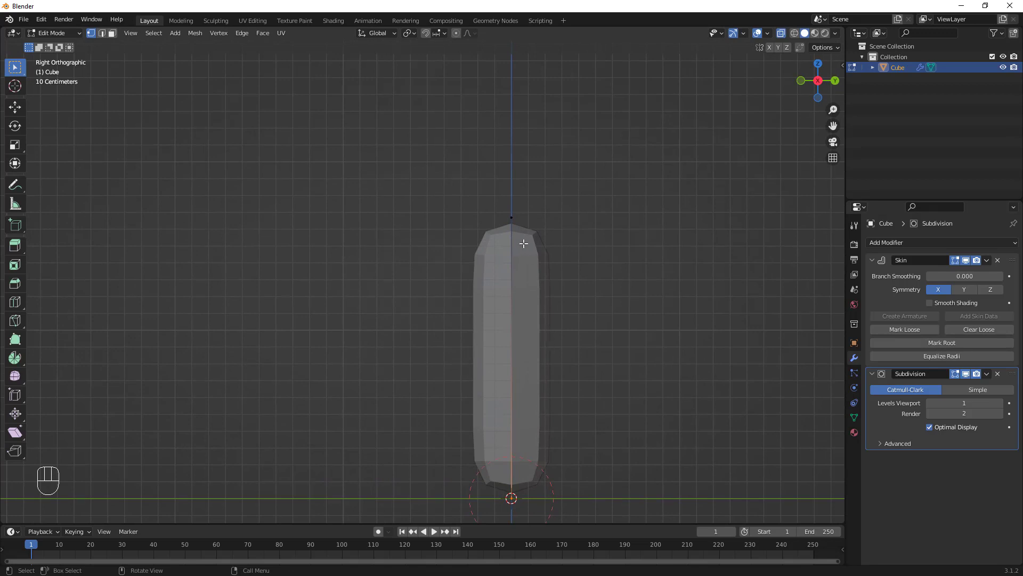
left_click_drag(498, 210, 541, 231, "shift")
key("e")
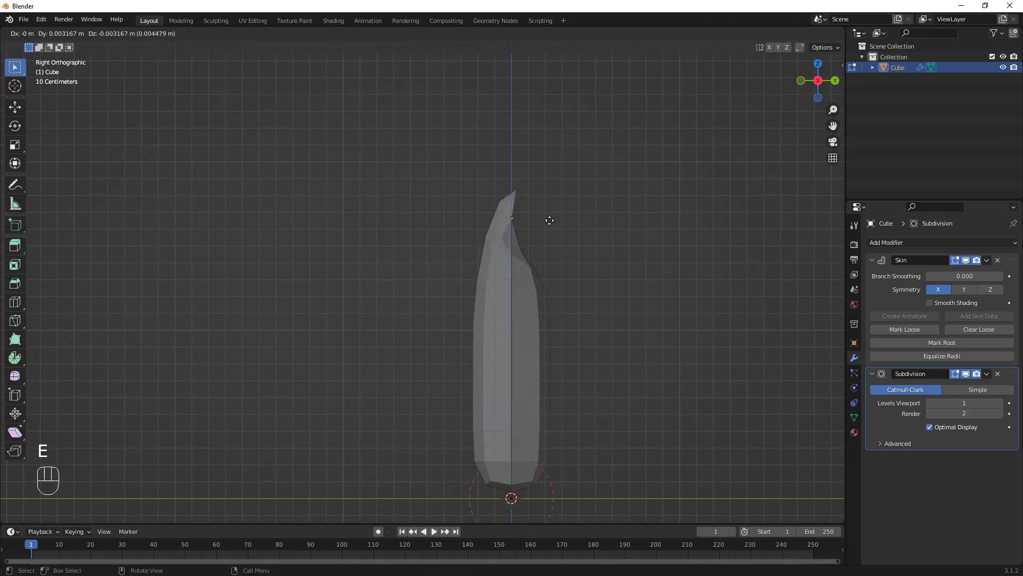
key("z")
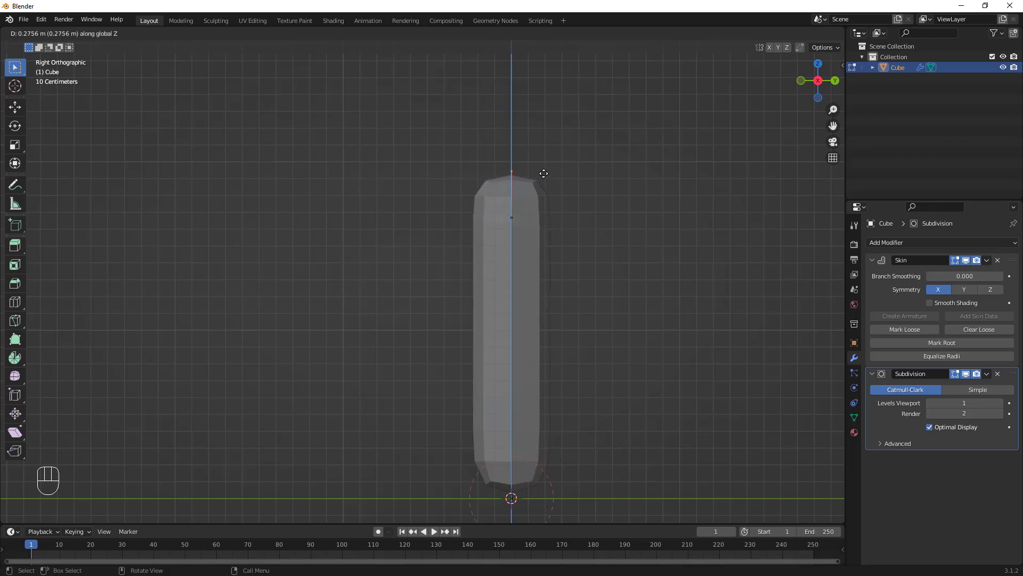
left_click(543, 176)
middle_click_drag(547, 186, 567, 291, "shift")
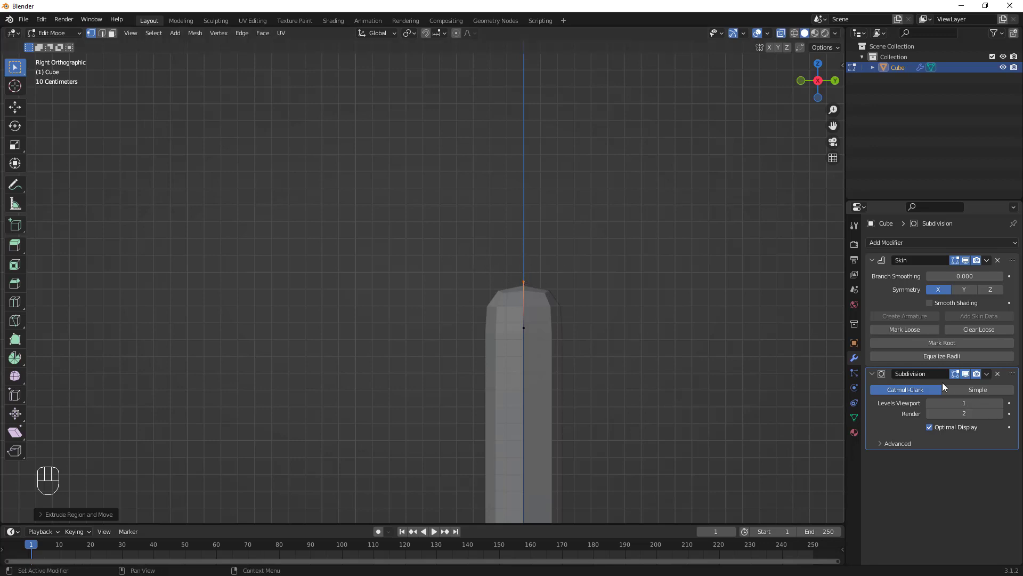
left_click(897, 331)
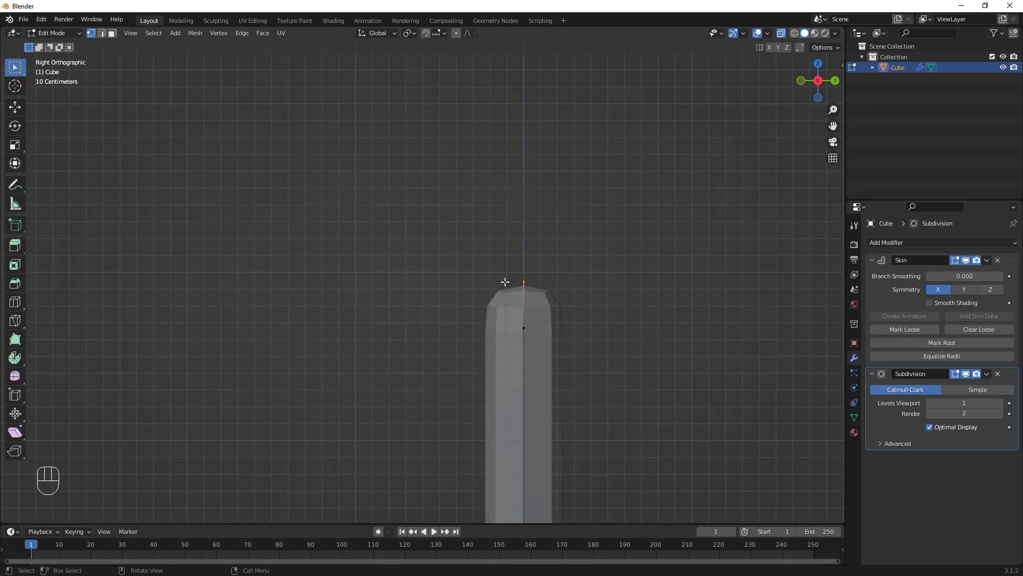
- Extrude three branches about 0.4 to 0.46 m long from the top vertex: two fanned diagonally toward positive Y and one straight up
scroll(532, 293, "up", 1)
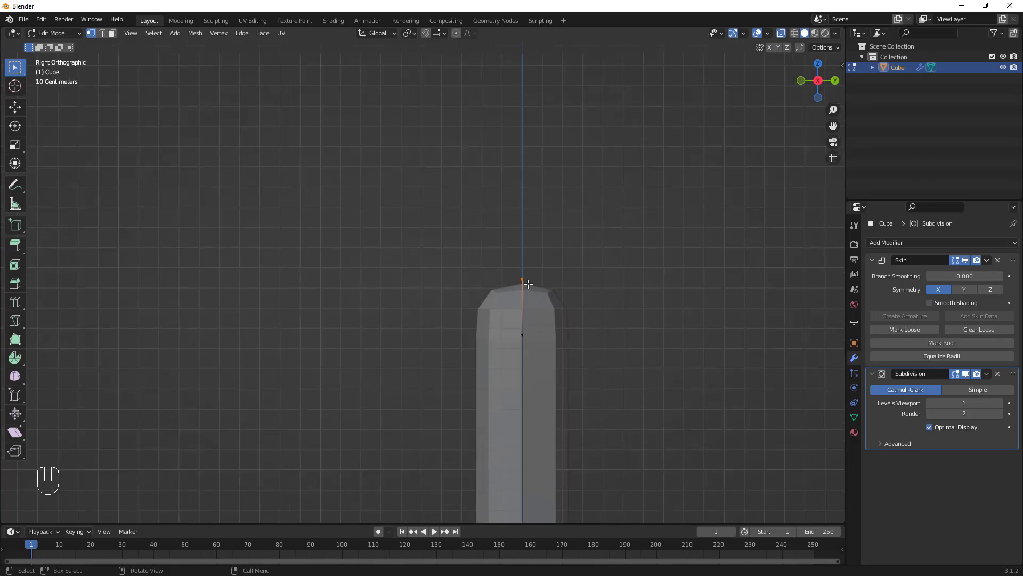
scroll(528, 284, "up", 1)
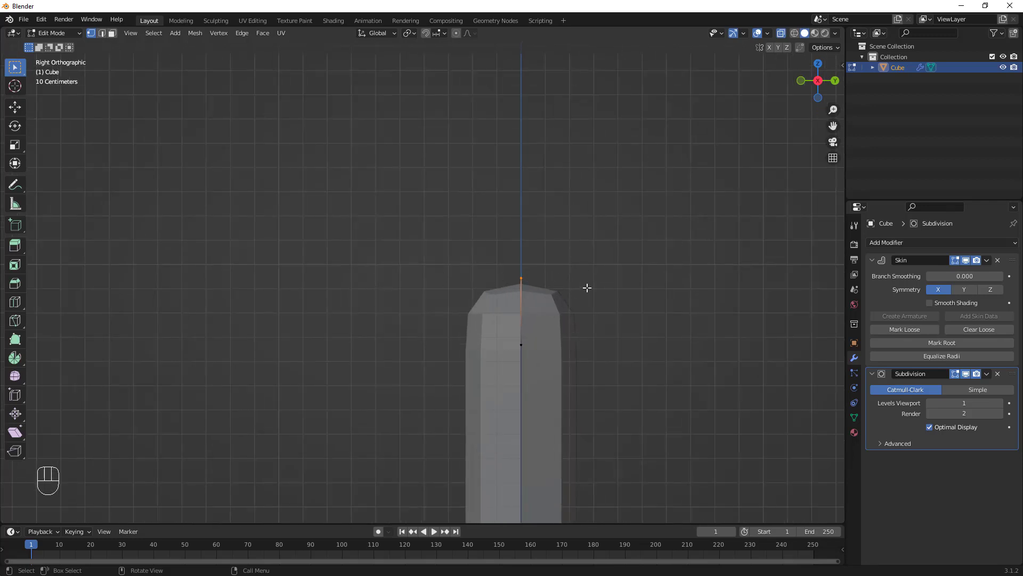
key("e")
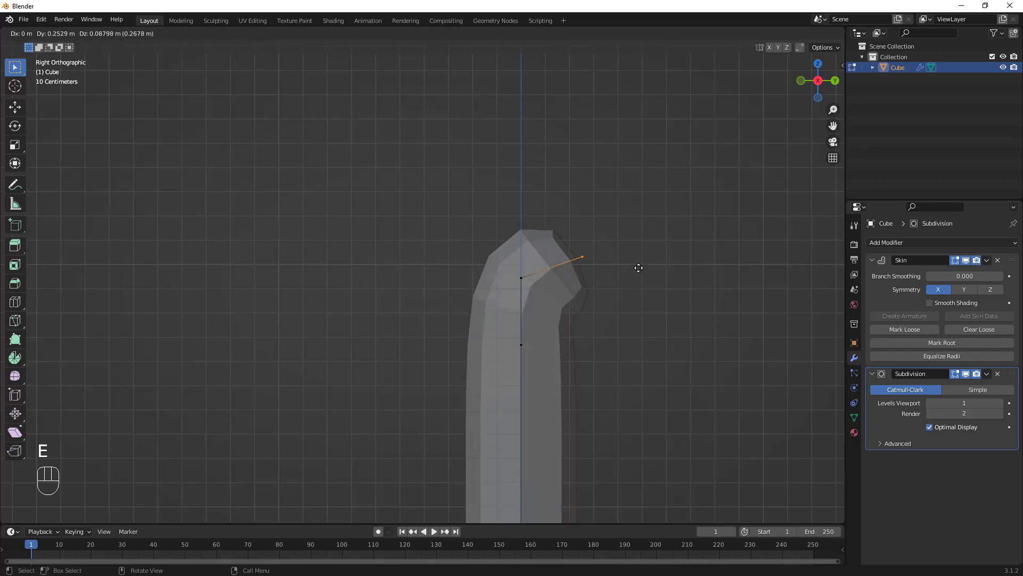
left_click(656, 242)
left_click(521, 275)
key("e")
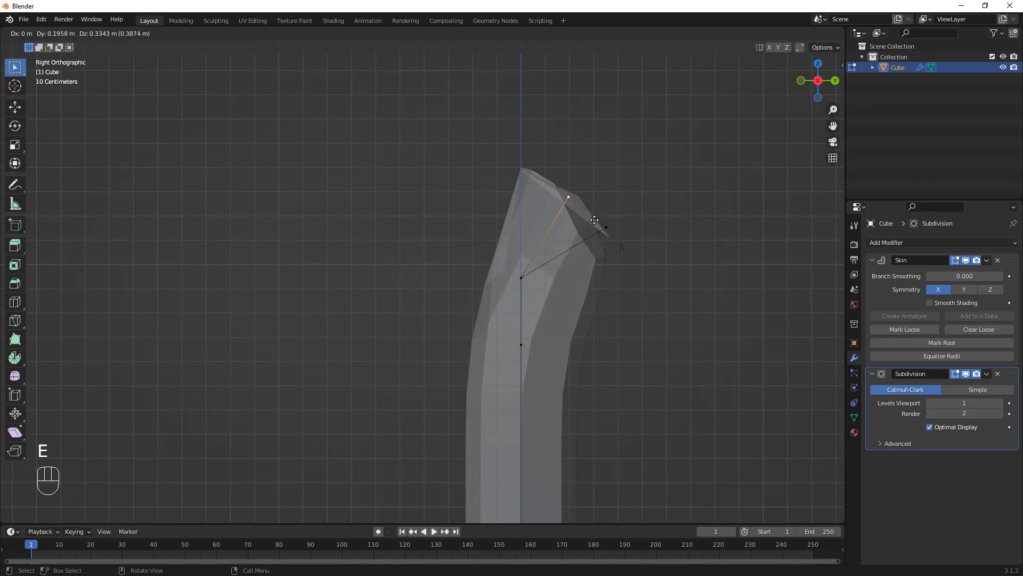
left_click(597, 222)
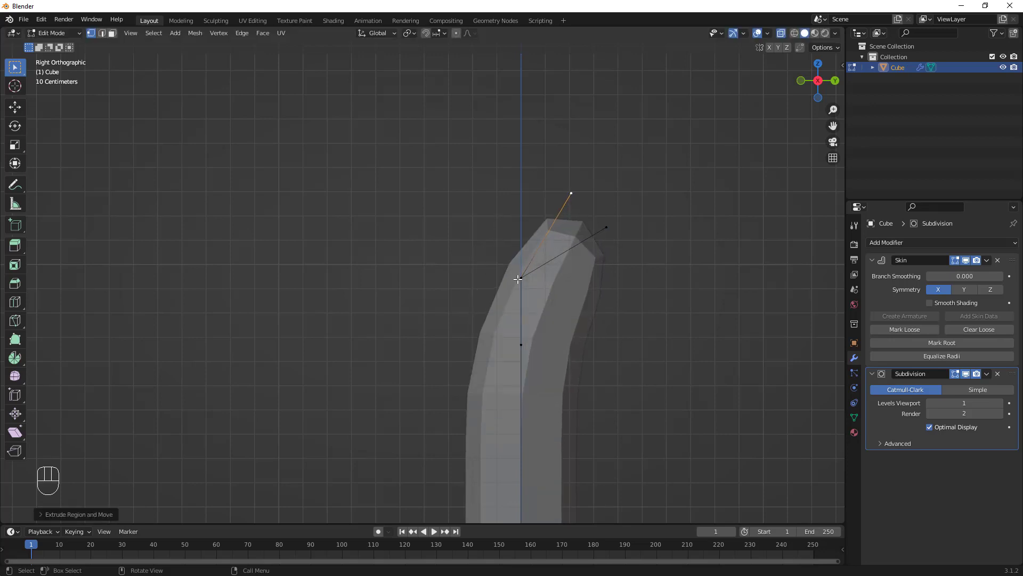
left_click(522, 279)
key("e")
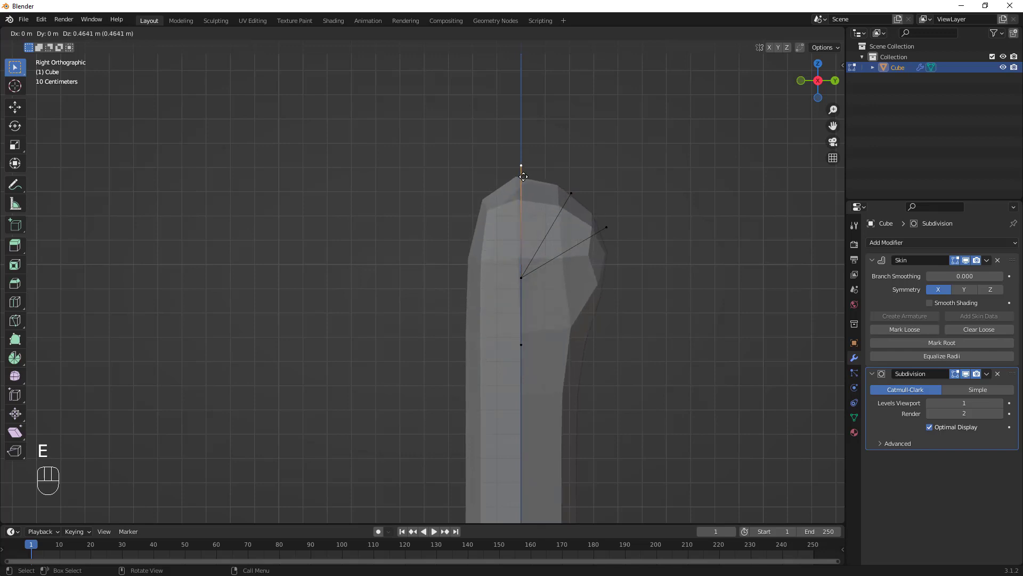
left_click(523, 177)
- Extrude two more branches from the same vertex toward negative Y, one diagonally upward and one nearly horizontal
left_click(522, 278)
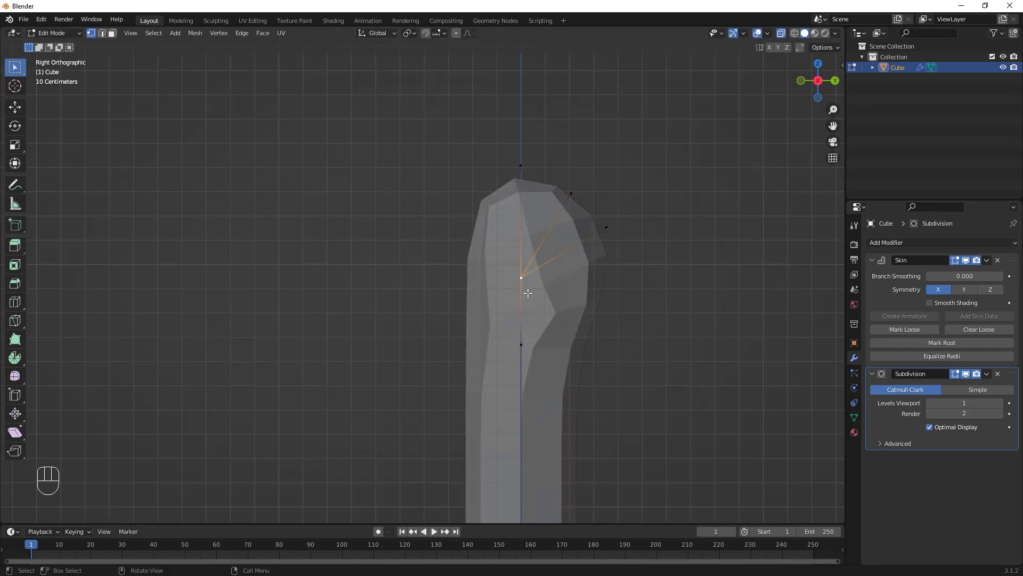
key("e")
left_click(476, 218)
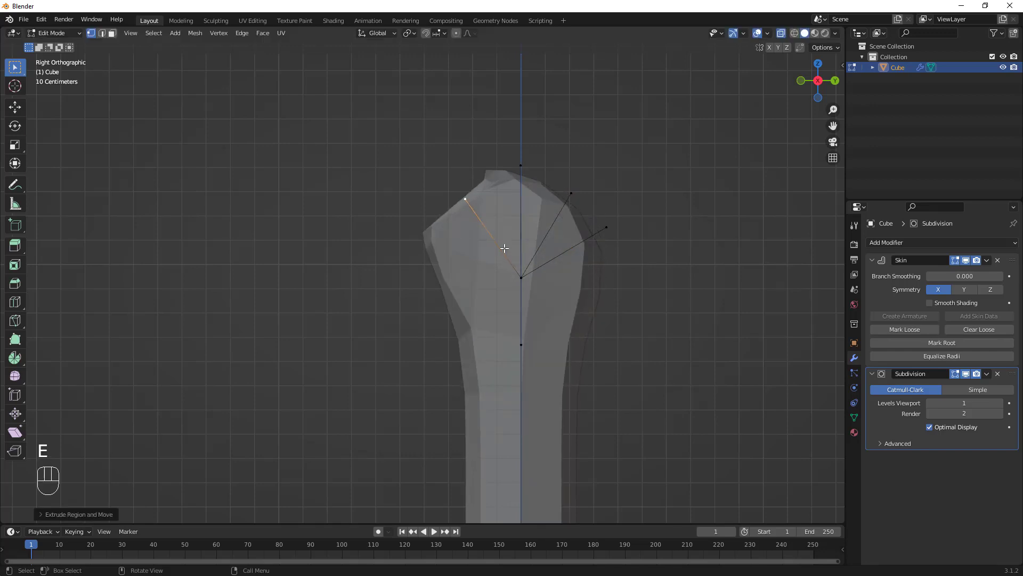
left_click(525, 281)
key("e")
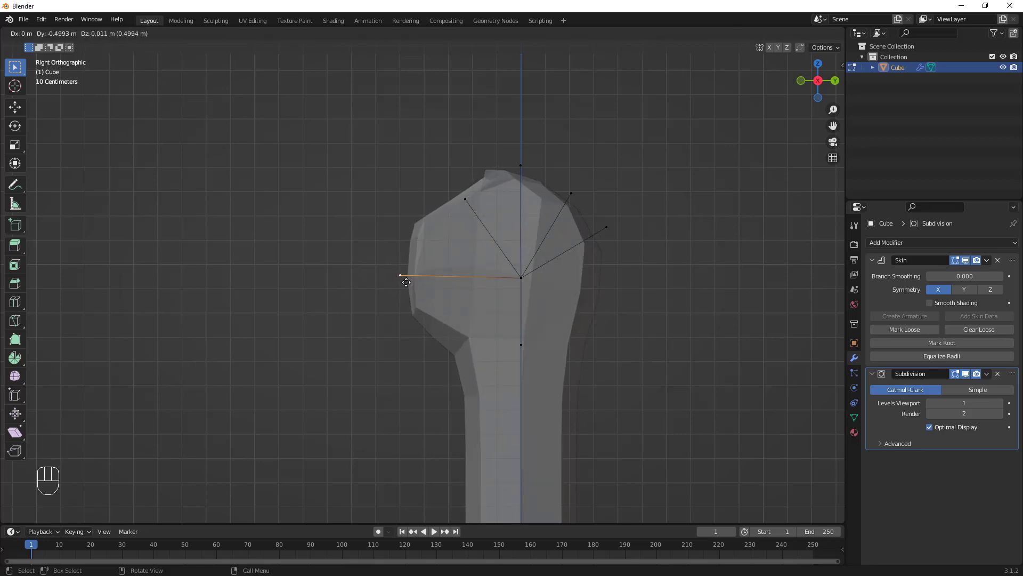
left_click(416, 278)
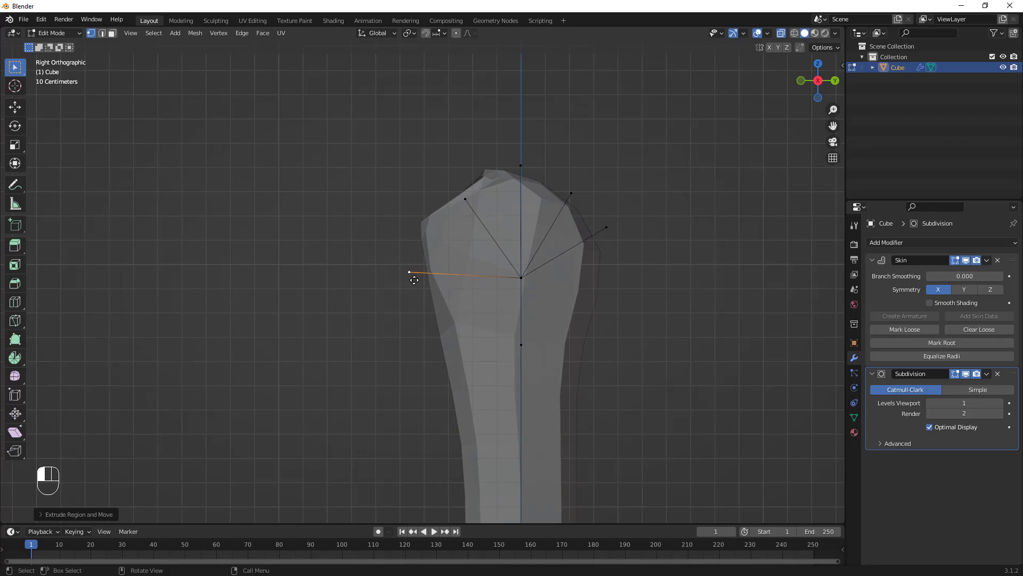
- Shrink the skin radius uniformly at the end vertices of all five branches
left_click(467, 201, "shift")
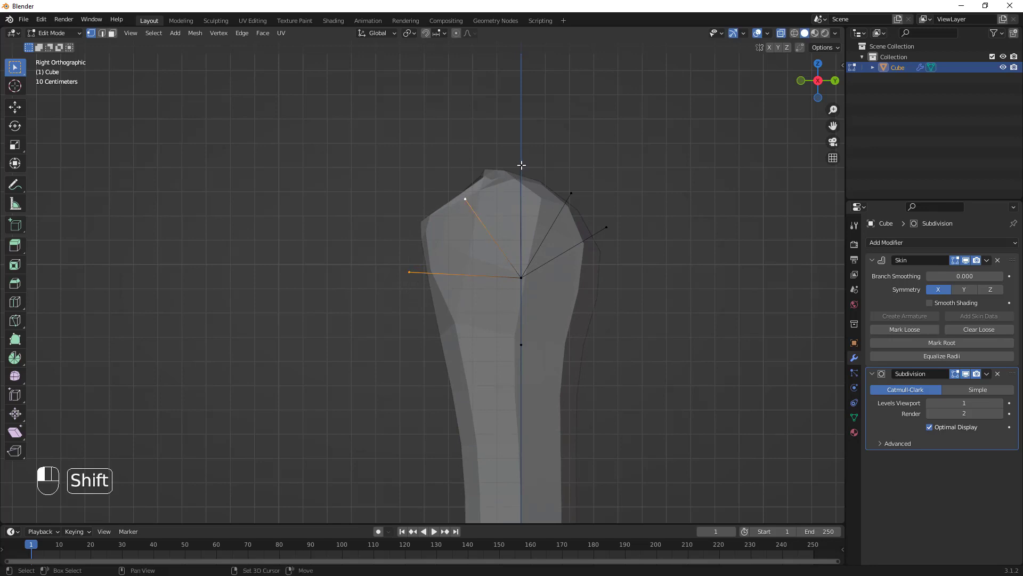
left_click(521, 166, "shift")
left_click(571, 193, "shift")
left_click(607, 228, "shift")
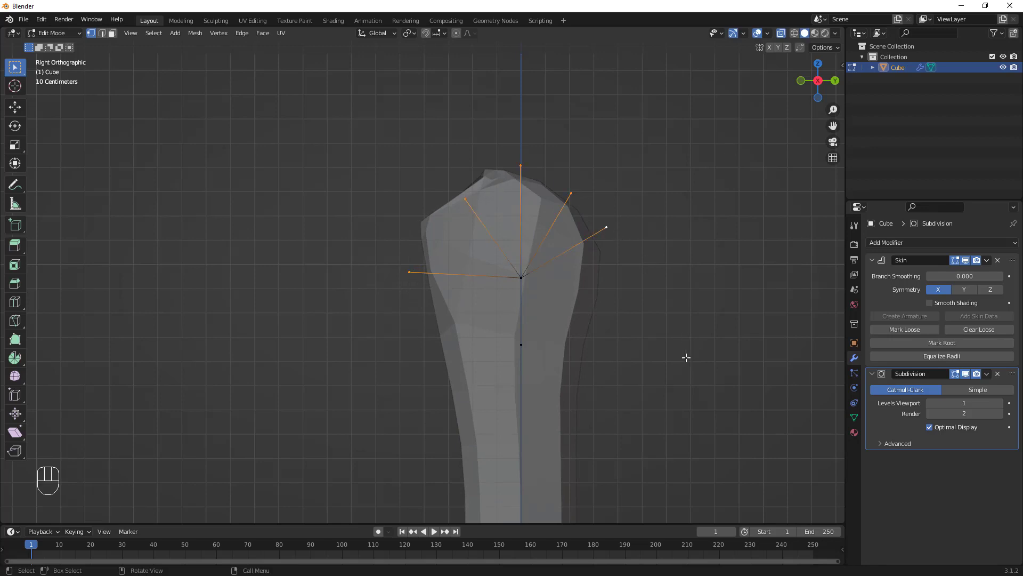
key("ctrl+a")
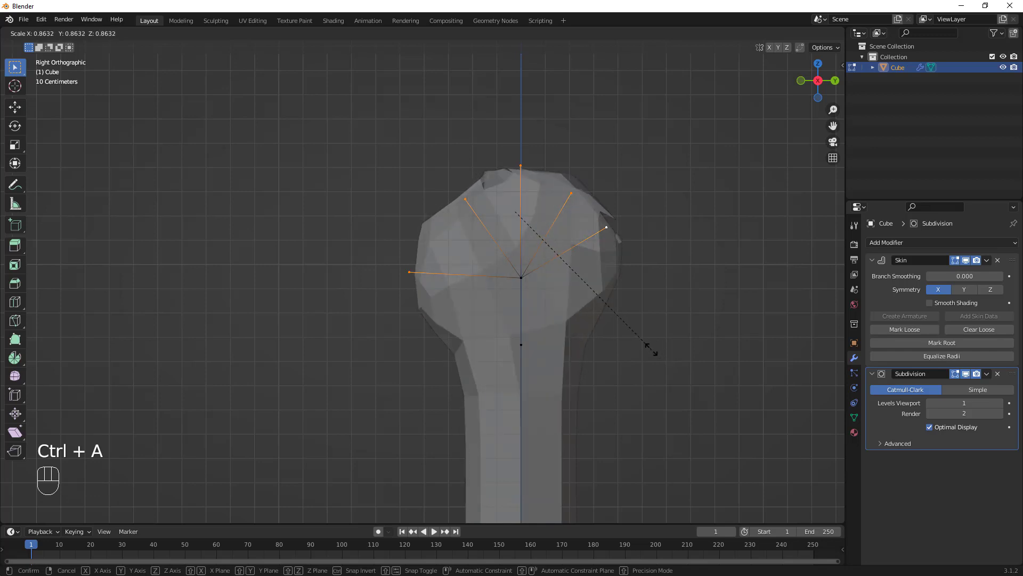
left_click(643, 322)
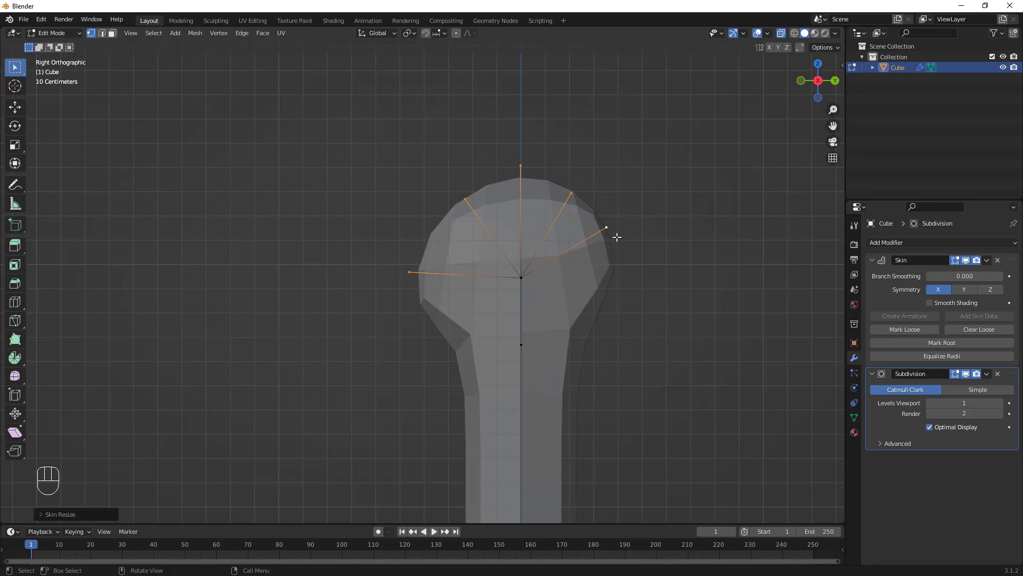
- Nudge the end vertex of the lowest positive-Y branch about 0.04 m down and slightly outward
middle_click_drag(618, 236, 622, 267, "shift")
left_click(613, 257)
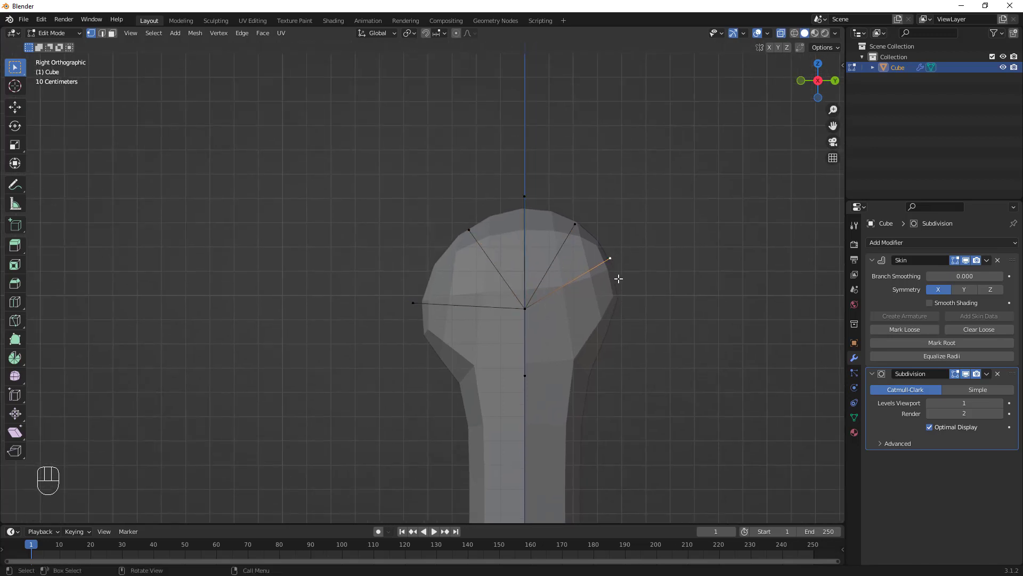
key("g")
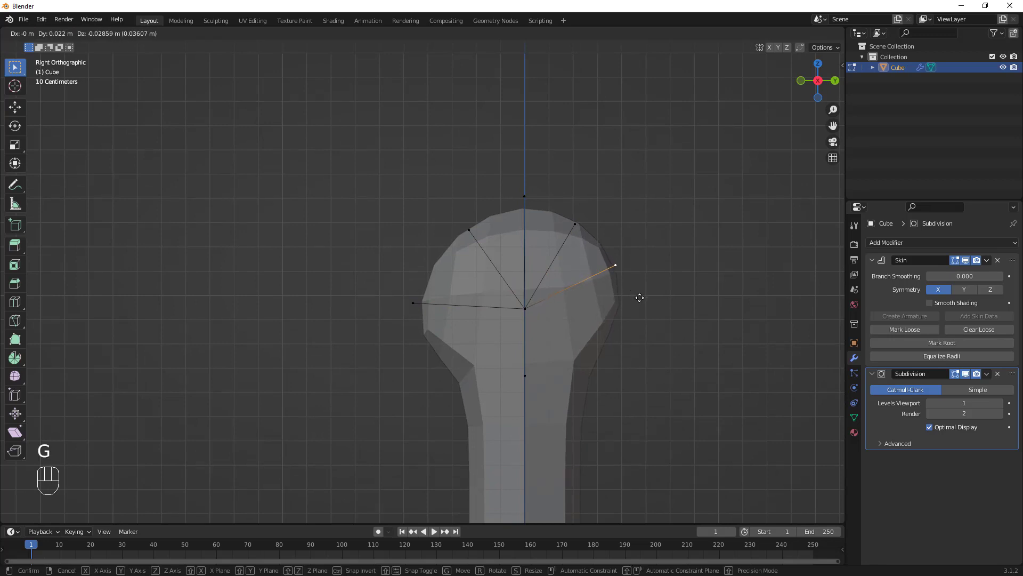
left_click(593, 276)
key("g")
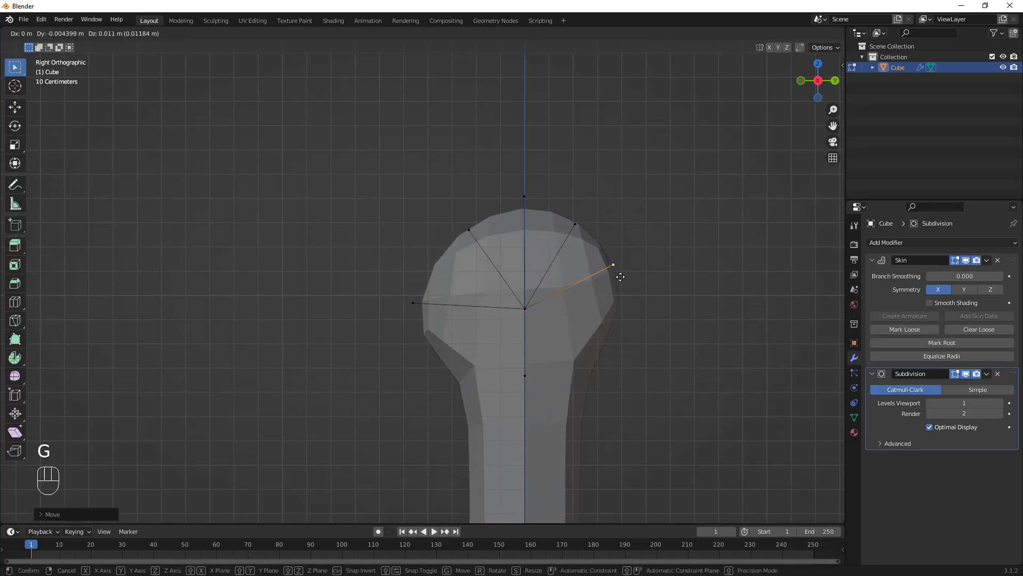
right_click(622, 271)
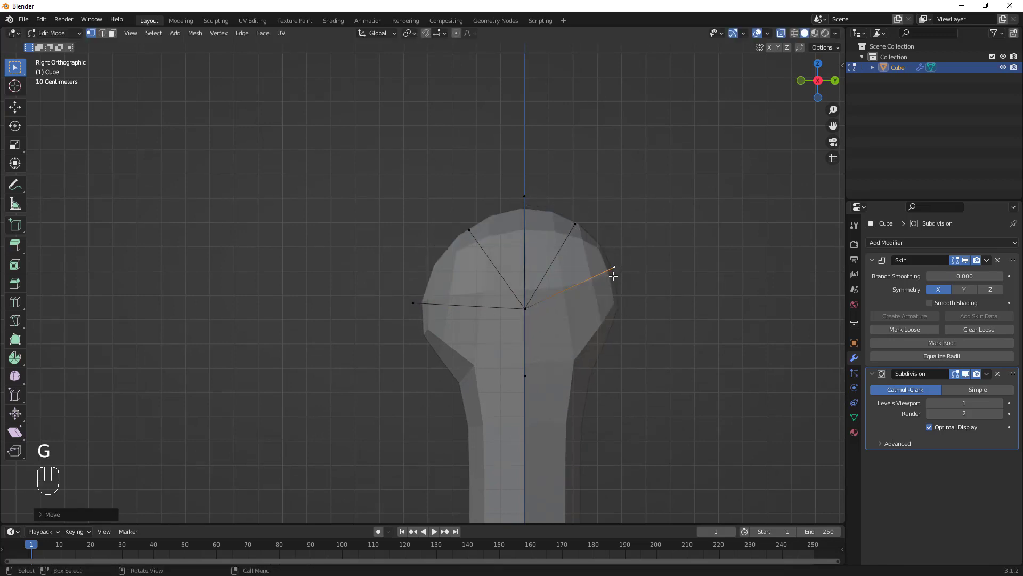
- Extrude fingers from the two positive-Y branch ends, about 0.75 m for the lower one and about 0.85 m for the upper one
scroll(631, 260, "down", 1)
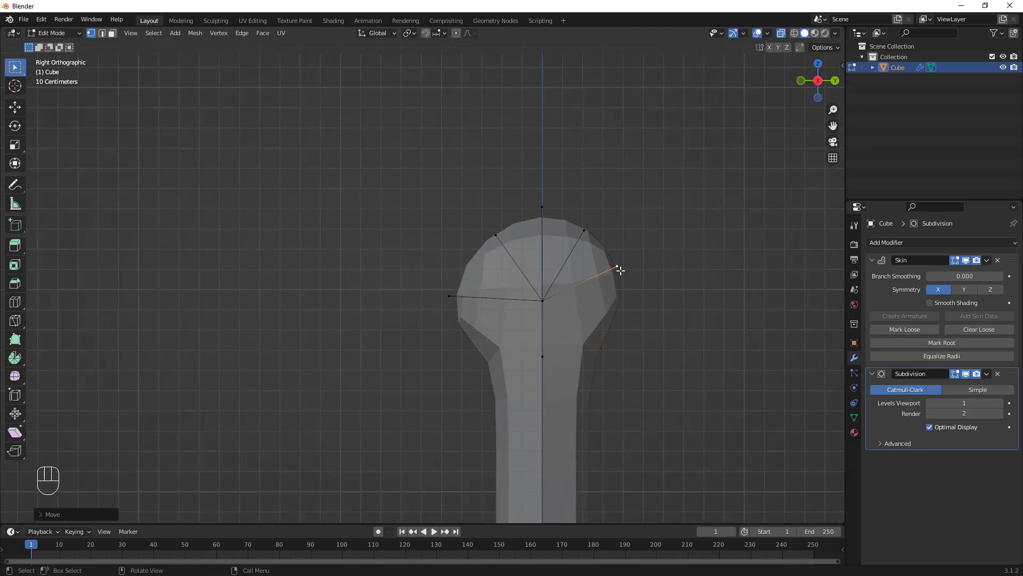
left_click(614, 268)
key("e")
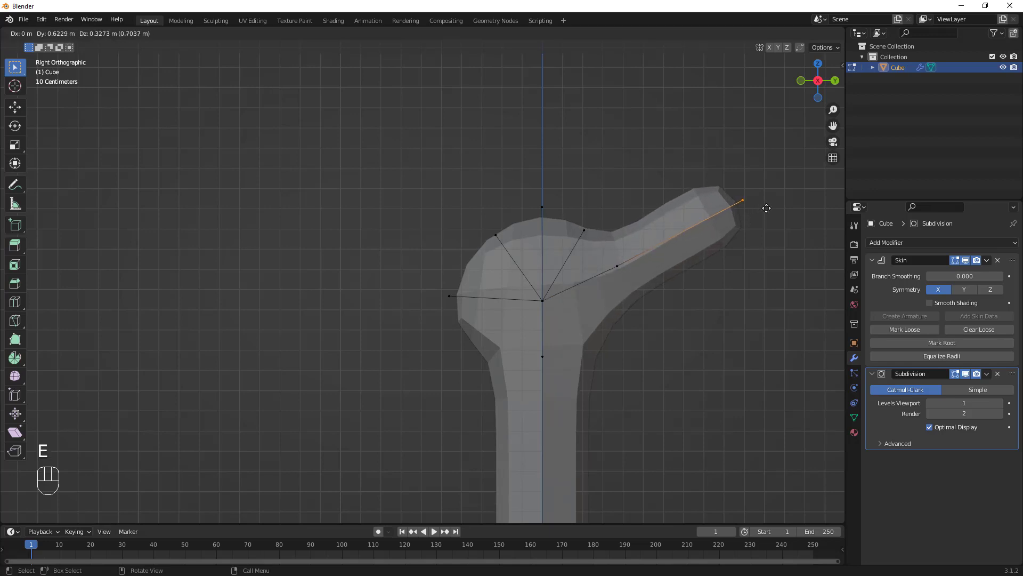
left_click(771, 190)
left_click(584, 230)
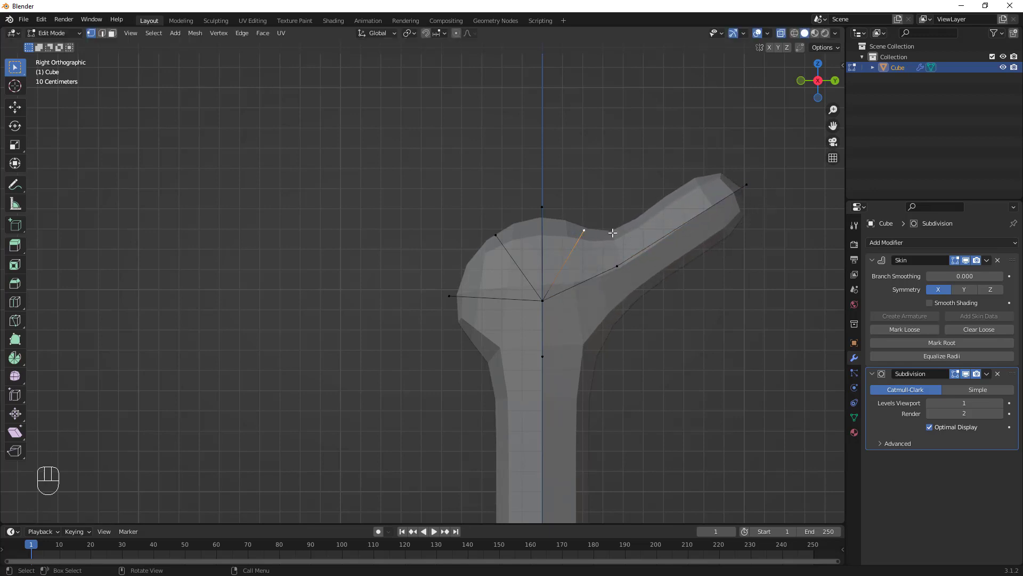
key("e")
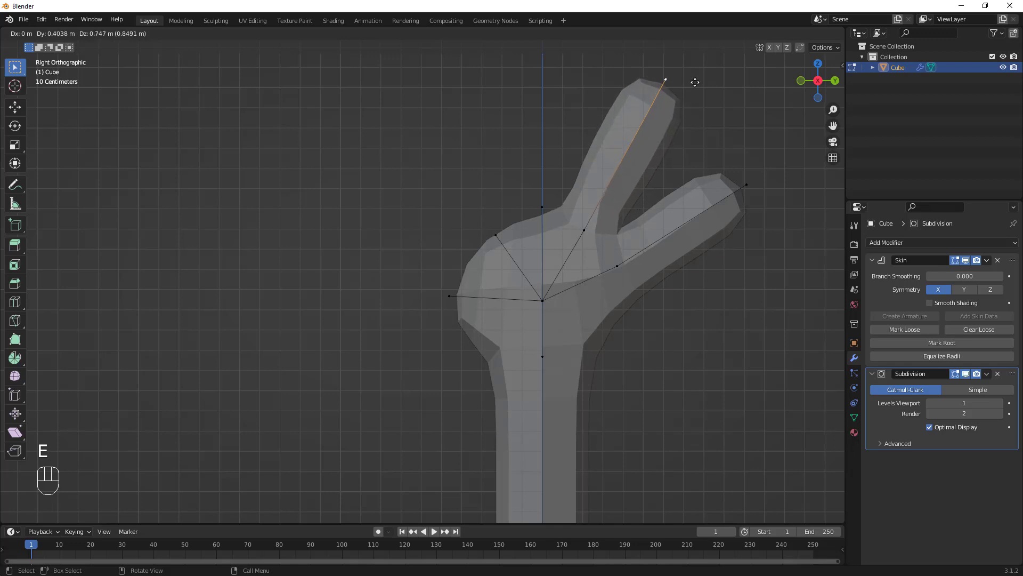
left_click(696, 80)
- Extrude the middle finger about 0.85 m straight up and the finger on the upper negative-Y branch about 0.8 m diagonally outward
middle_click_drag(696, 80, 613, 282, "shift")
left_click(535, 316)
key("e")
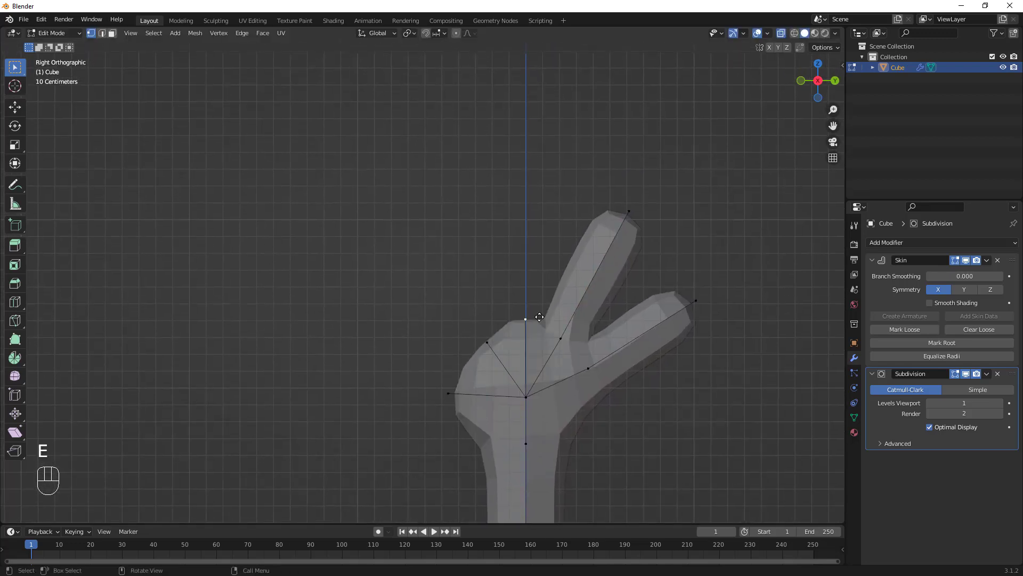
left_click(541, 169)
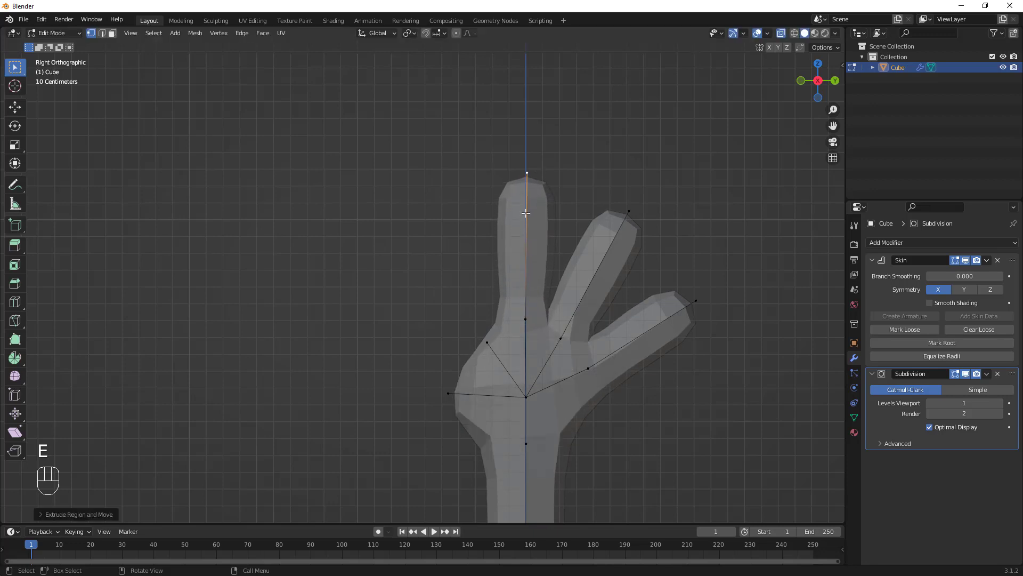
left_click(488, 340)
key("e")
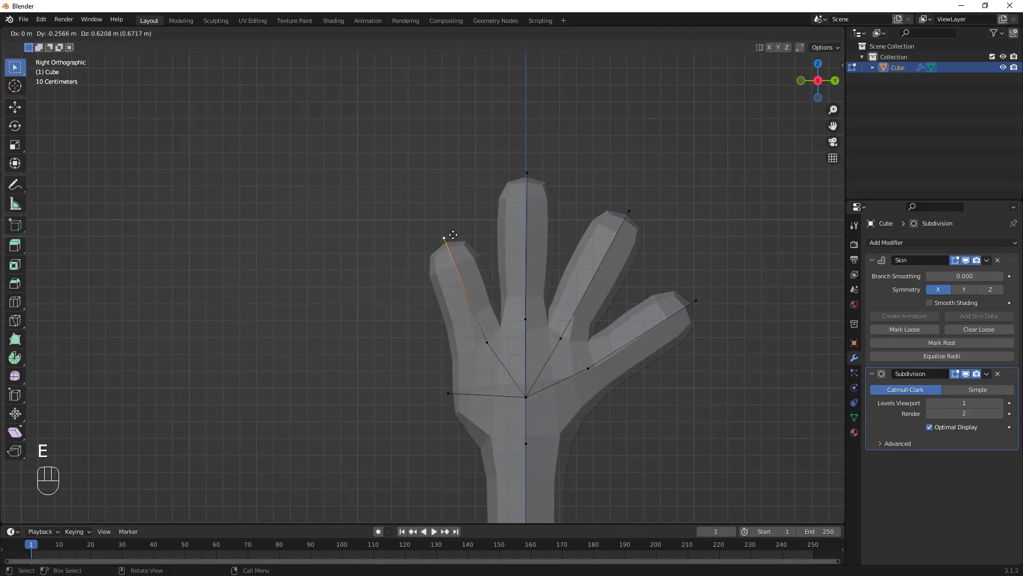
left_click(449, 214)
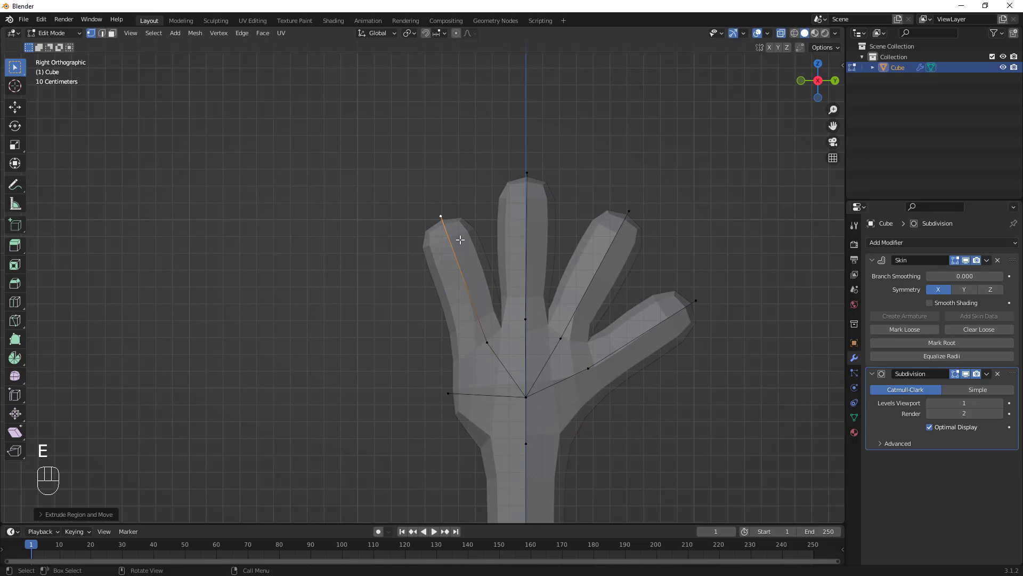
- Extrude the thumb about 0.7 m outward and slightly upward from the end vertex of the lowest negative-Y branch
left_click(447, 395)
key("e")
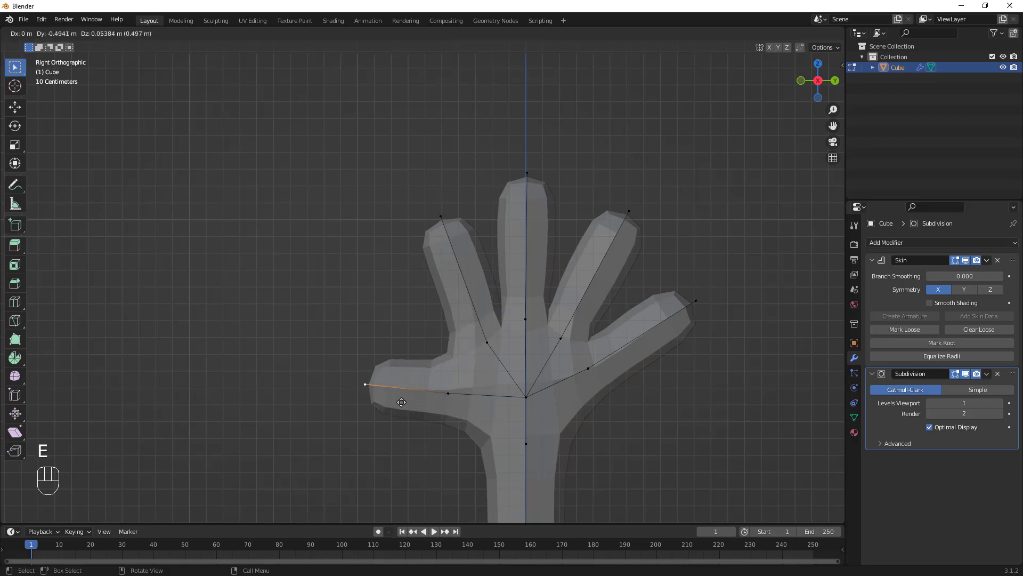
left_click(377, 384)
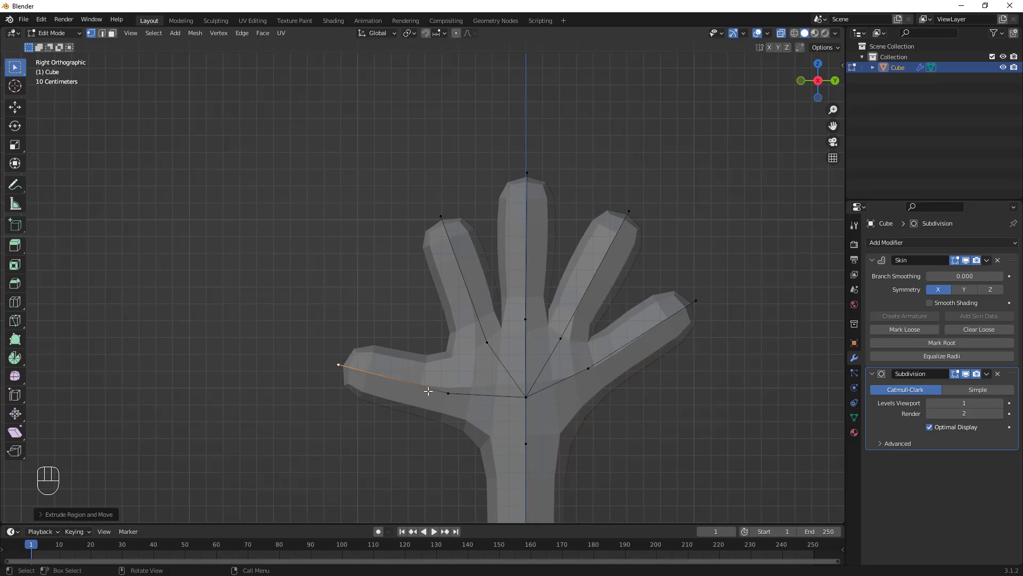
left_click(523, 175)
key("e")
right_click(596, 198)
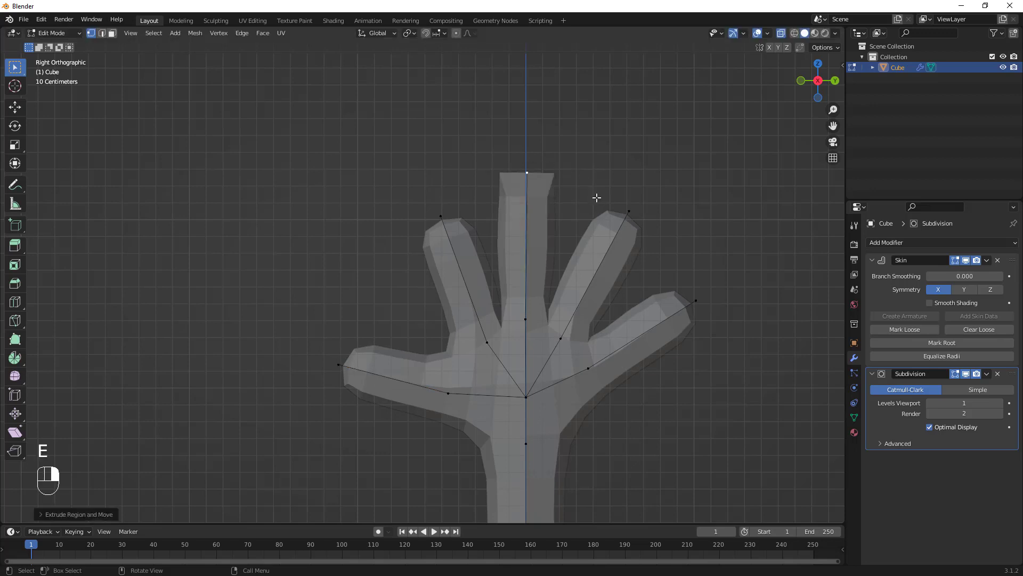
key("ctrl+z")
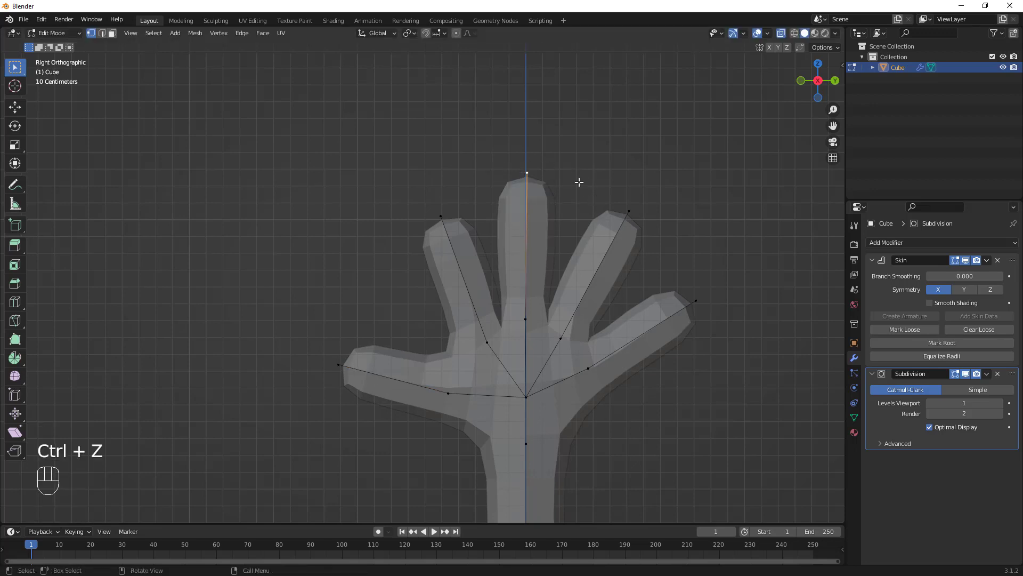
- Raise the middle finger's tip vertex about 0.13 m and the neighbouring negative-Y fingertip about 0.1 m
key("g")
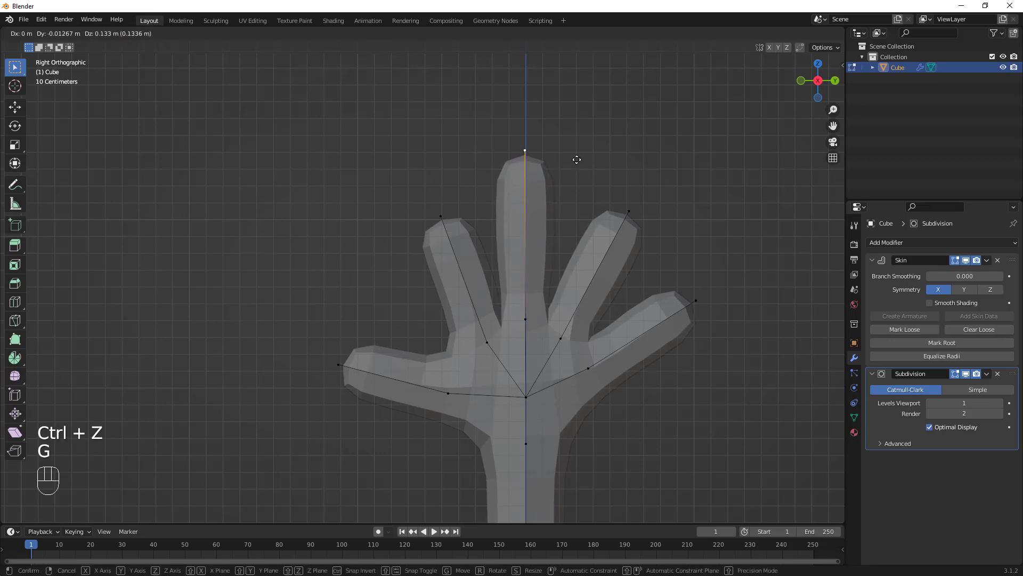
left_click(576, 160)
left_click(441, 216)
key("g")
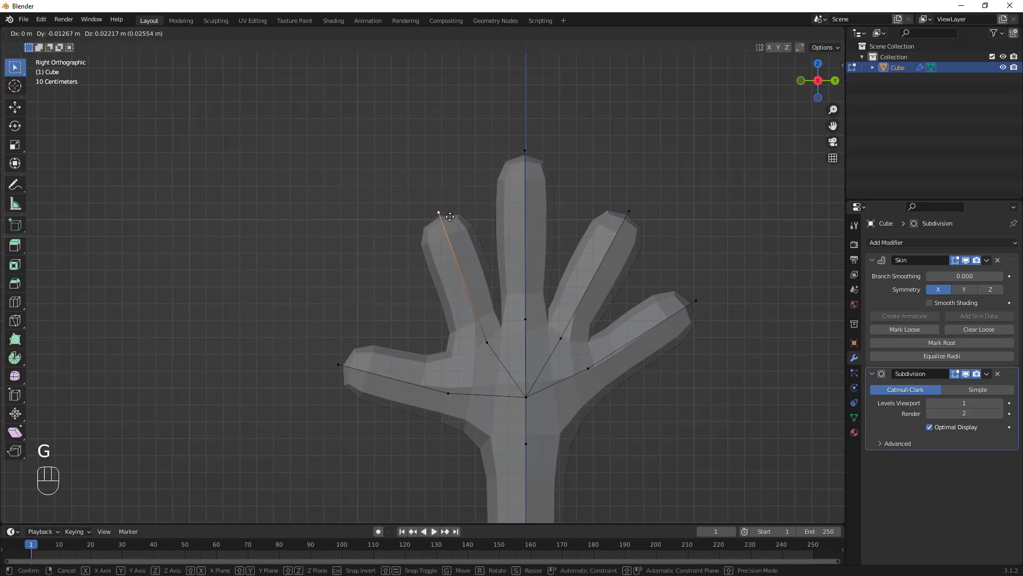
left_click(447, 208)
- Raise the tip vertex of the upper positive-Y finger about 0.06 m and that of the lower one about 0.1 m
left_click_drag(613, 197, 663, 228)
key("g")
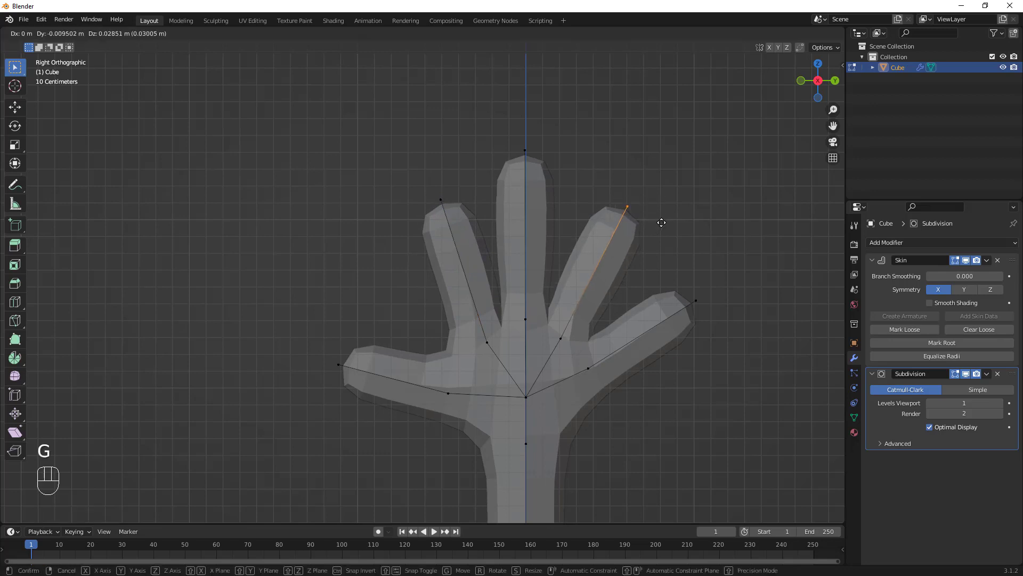
left_click(663, 217)
left_click(693, 302)
key("g")
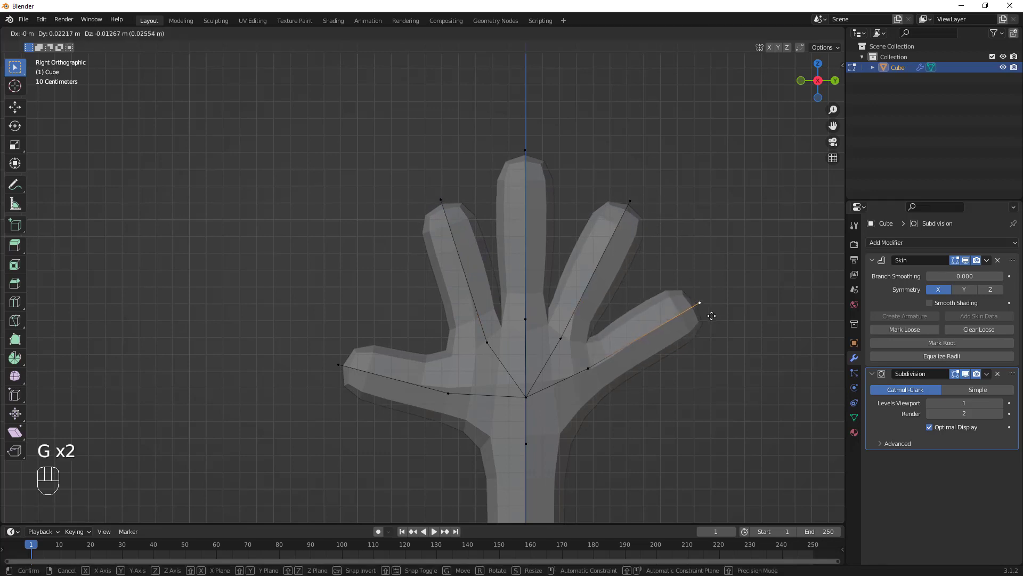
left_click(700, 298)
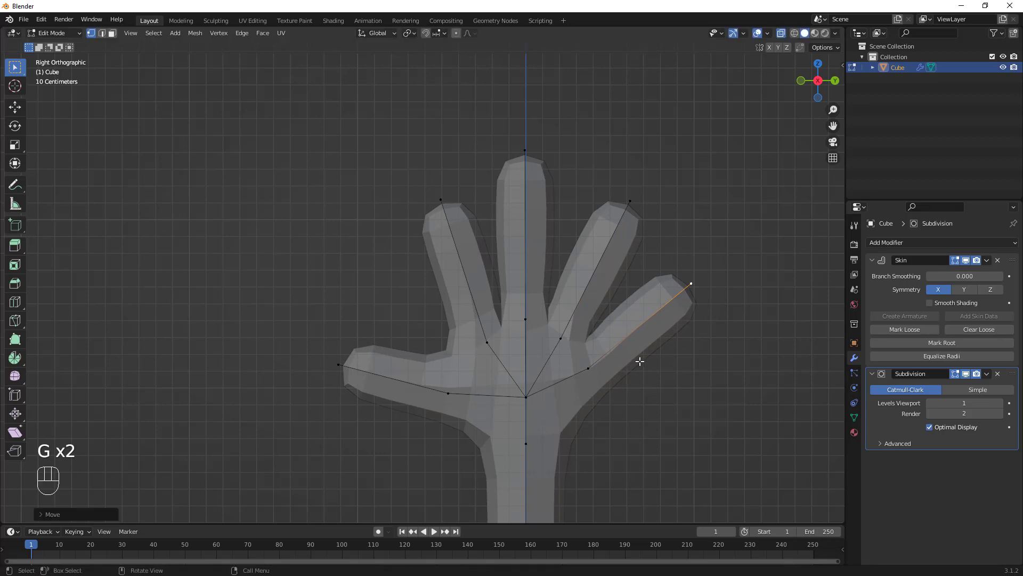
- Subdivide the outer edges of the thumb and all four fingers together with 2 cuts
left_click(101, 33)
left_click(668, 320)
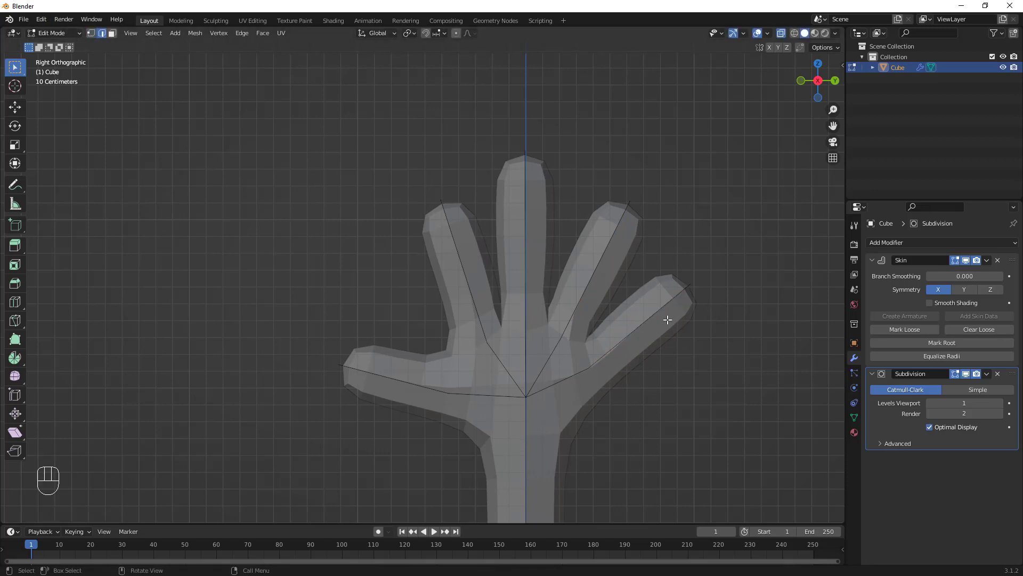
left_click(655, 318)
left_click(596, 270, "shift")
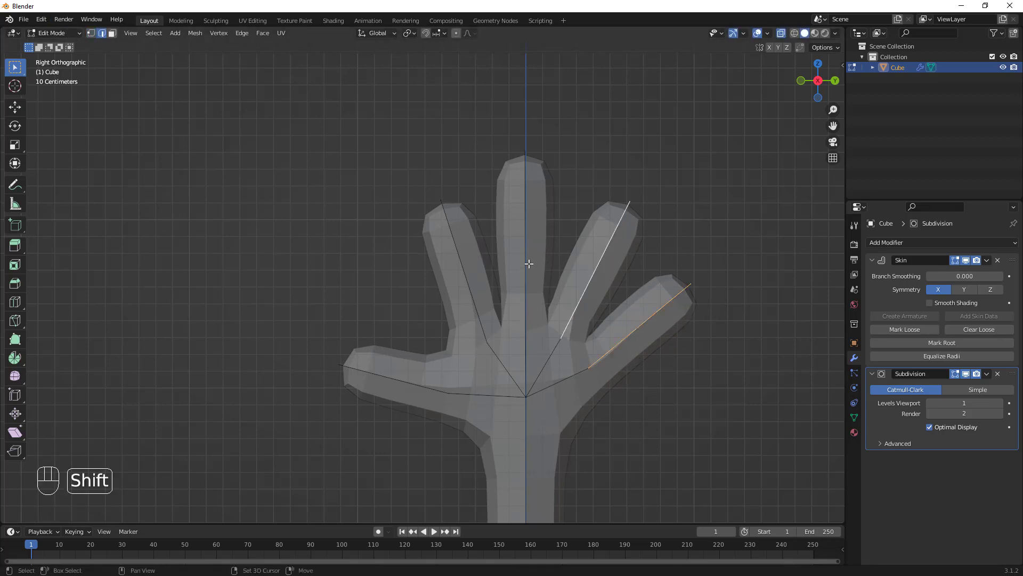
left_click(528, 264, "shift")
left_click(463, 278, "shift")
left_click(397, 383, "shift")
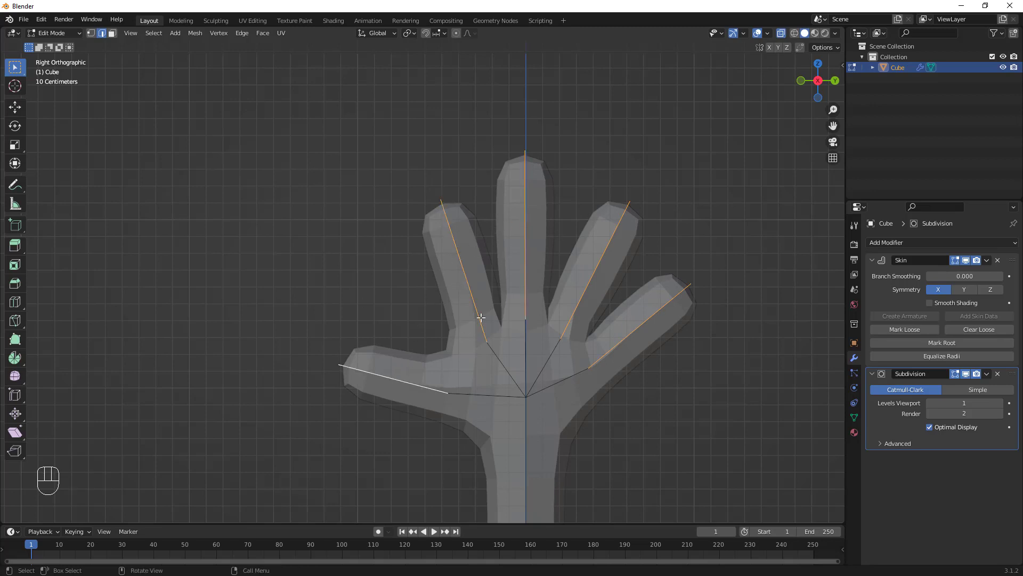
right_click(529, 262)
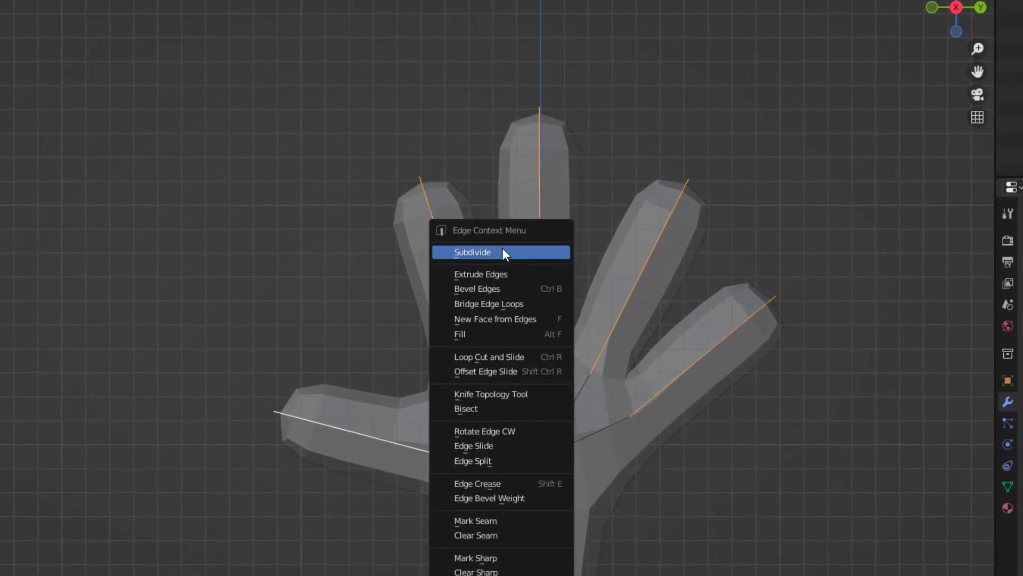
left_click(502, 250)
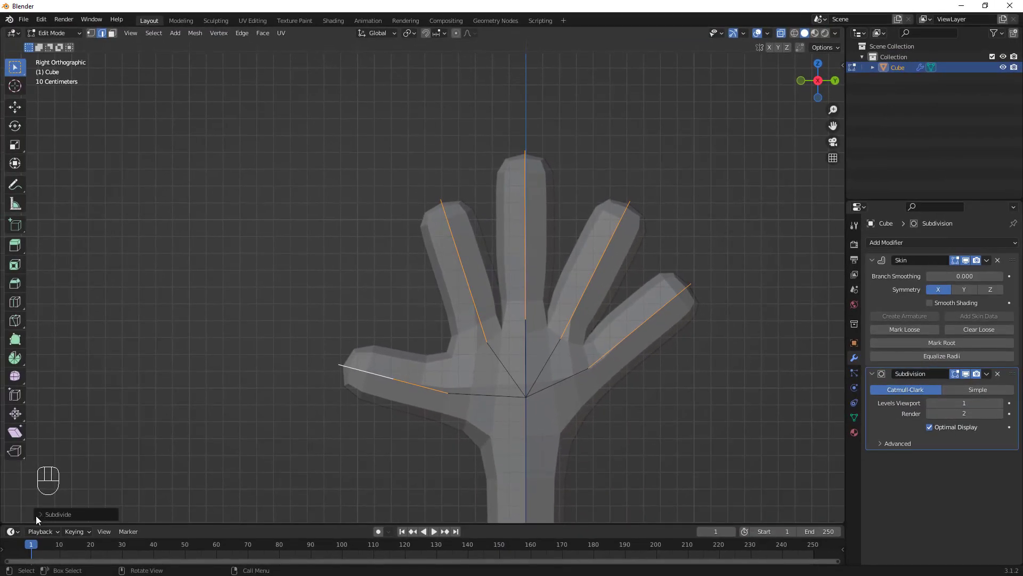
left_click(36, 514)
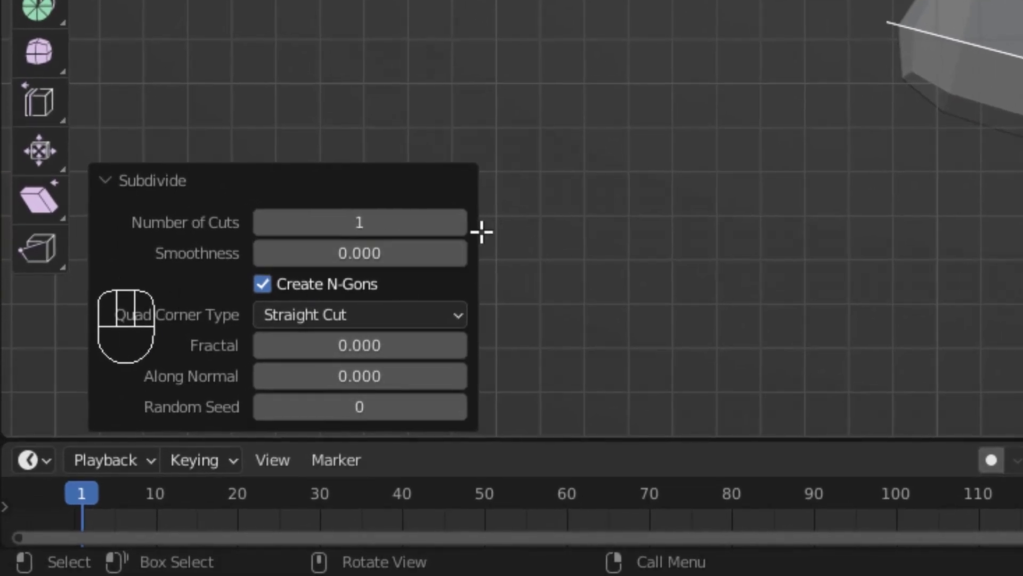
left_click(453, 222)
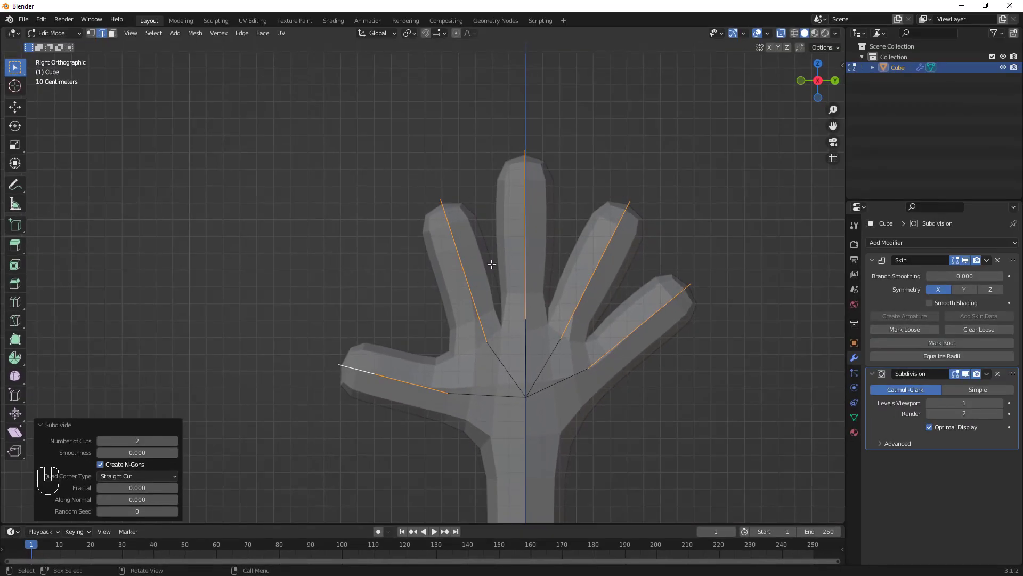
- Scale down the skin radius along all five selected finger edges uniformly to about 0.739
scroll(616, 310, "down", 2)
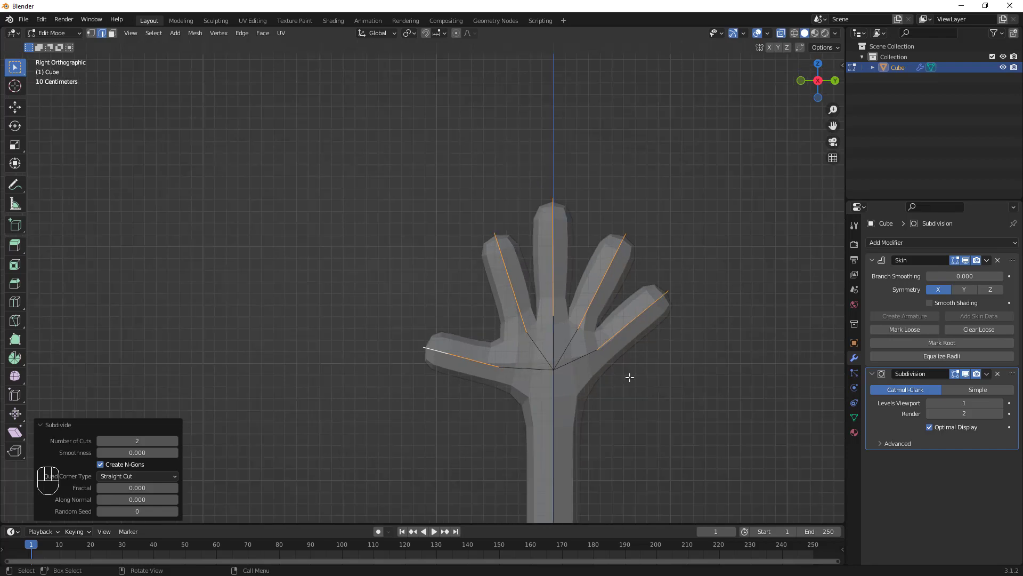
middle_click_drag(631, 377, 619, 309, "shift")
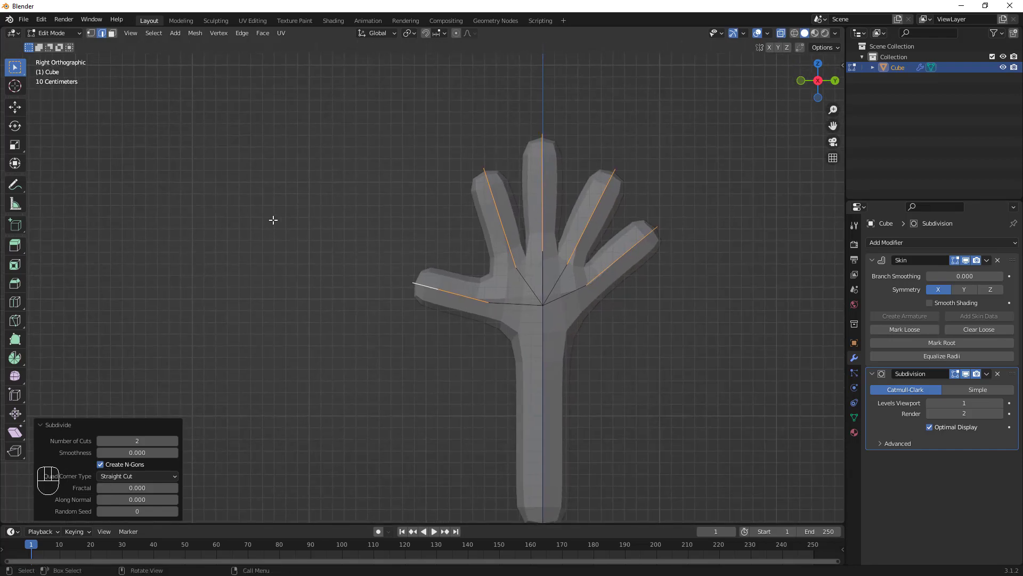
key("Tab")
middle_click_drag(594, 259, 610, 290)
key("Tab")
key("ctrl+a")
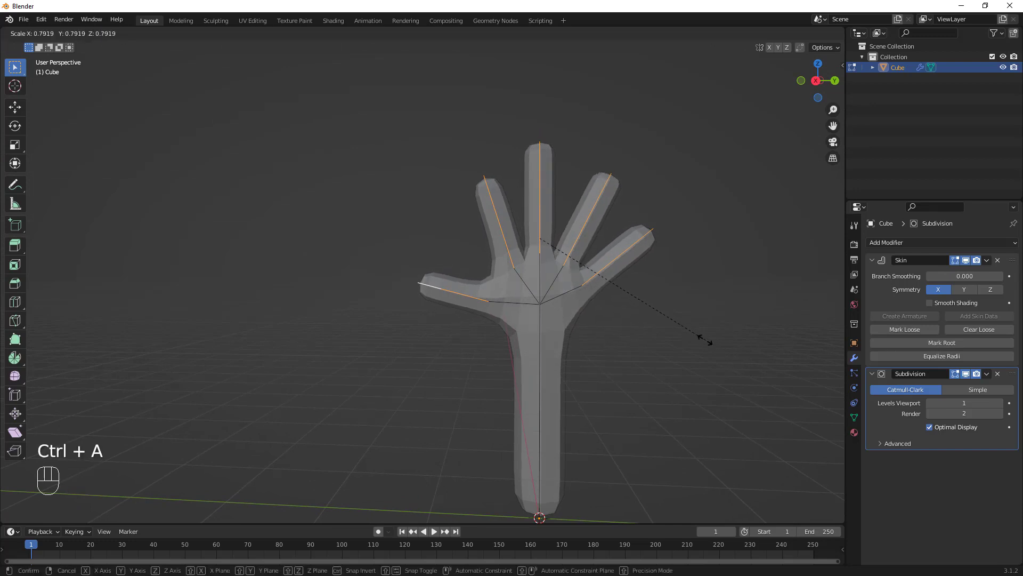
left_click(687, 338)
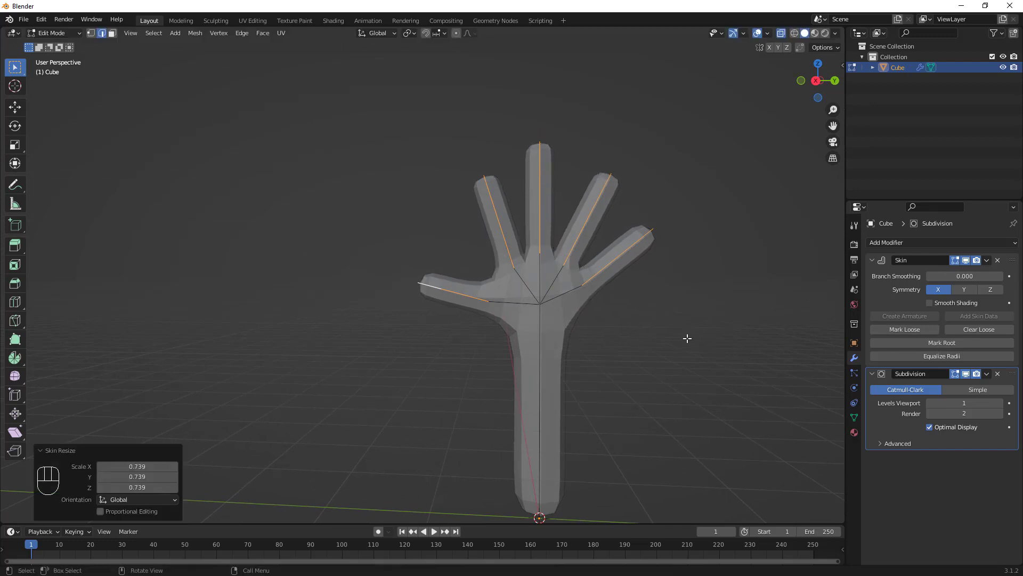
- Return to Object Mode with the hand in Right Orthographic view and turn off X-ray display
key("Tab")
mouse_move(613, 348)
middle_mouse_down()
mouse_move(572, 379)
mouse_move(670, 303)
mouse_move(578, 349)
mouse_move(632, 286)
mouse_move(631, 351)
mouse_move(813, 326)
mouse_move(620, 366)
mouse_move(649, 313)
mouse_move(618, 345)
middle_mouse_up()
left_click(814, 79)
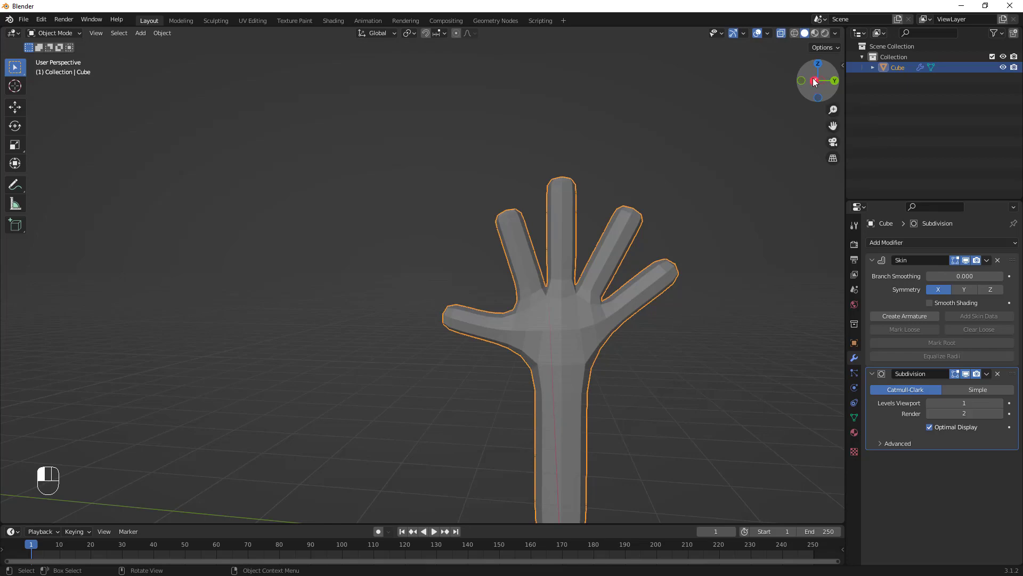
middle_click_drag(611, 385, 604, 349, "shift")
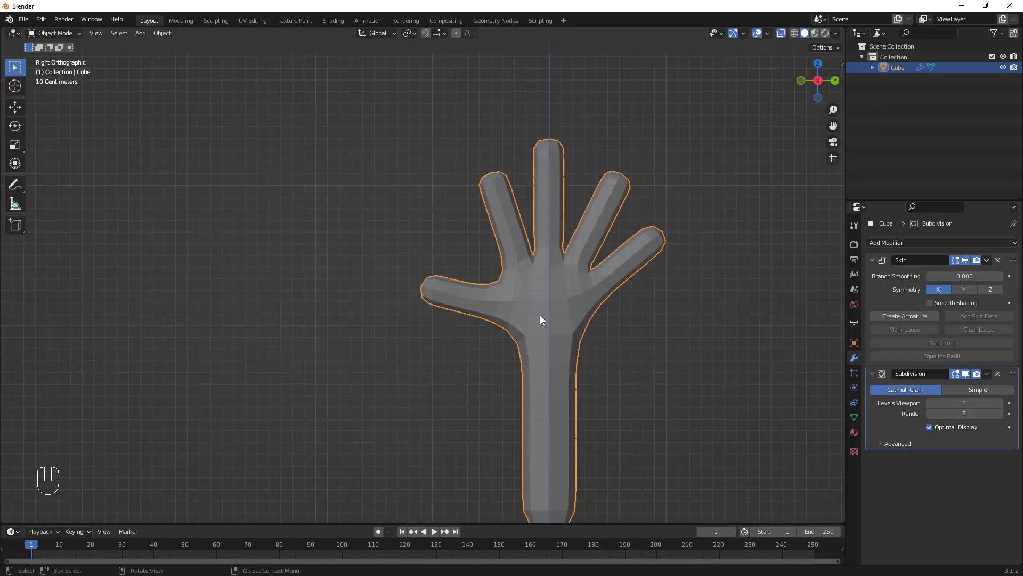
scroll(589, 306, "up", 2)
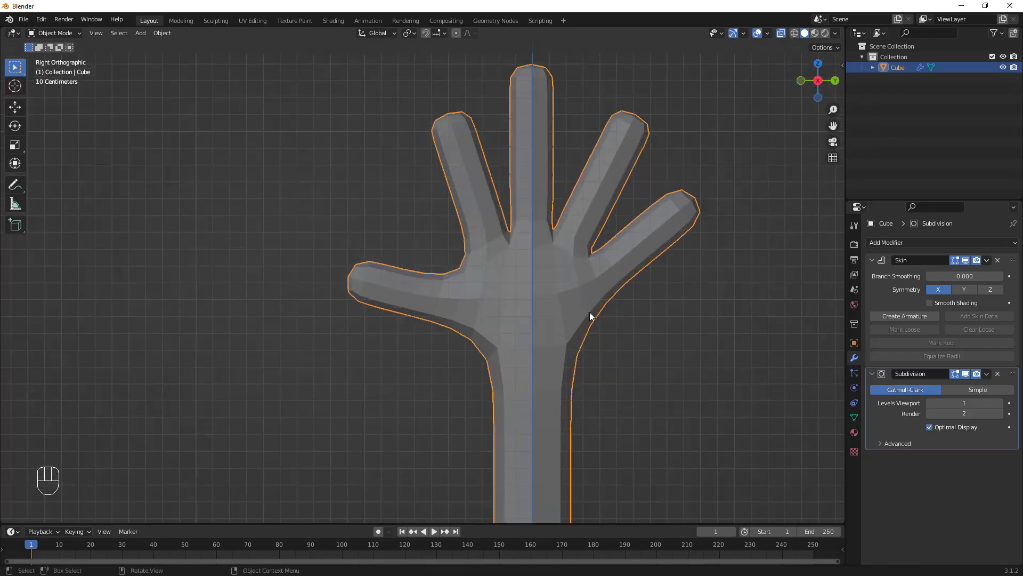
scroll(590, 313, "down", 1)
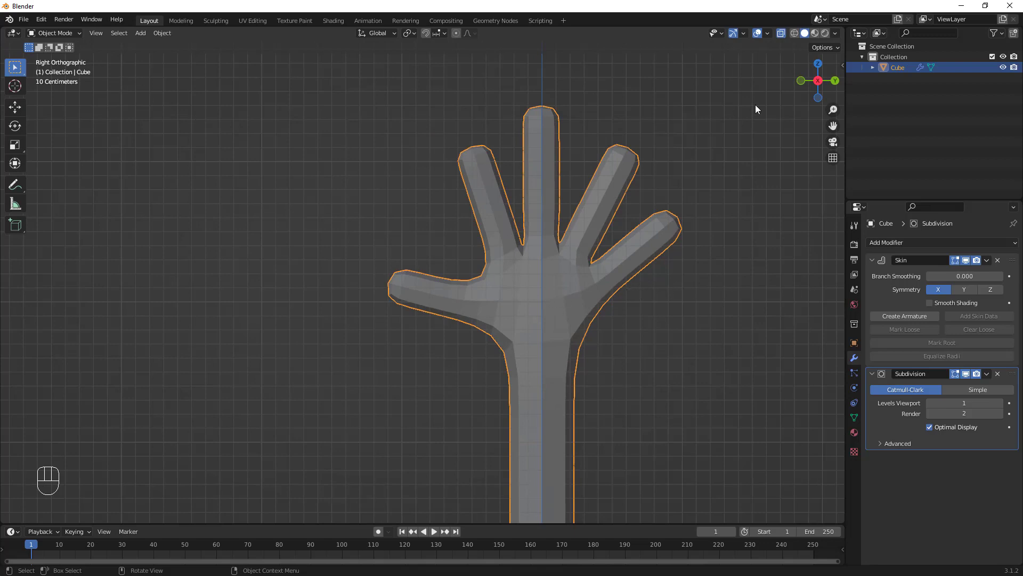
left_click(782, 33)
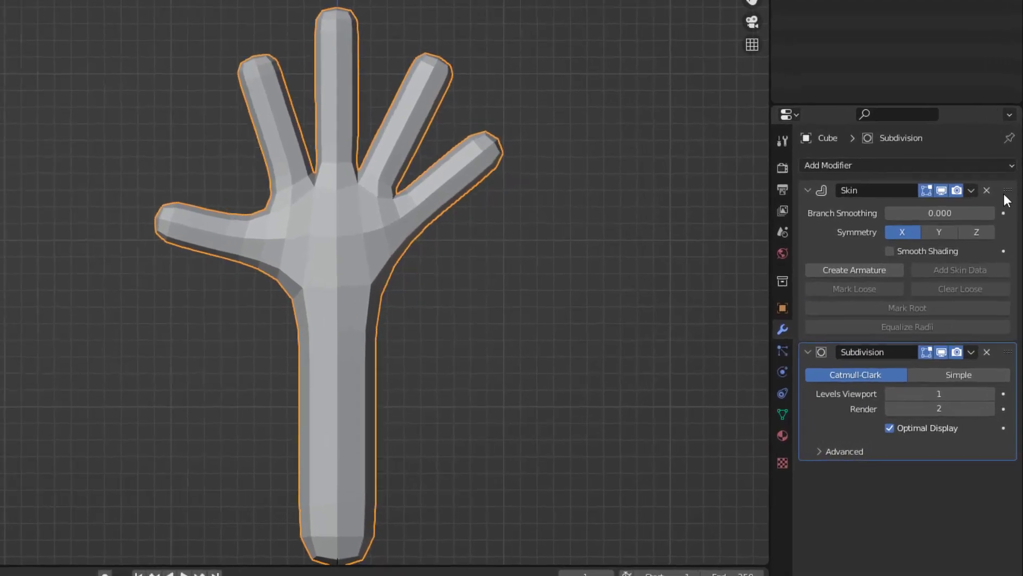
- Apply the Skin modifier and the Subdivision modifier to the hand mesh
left_click(972, 191)
left_click(924, 211)
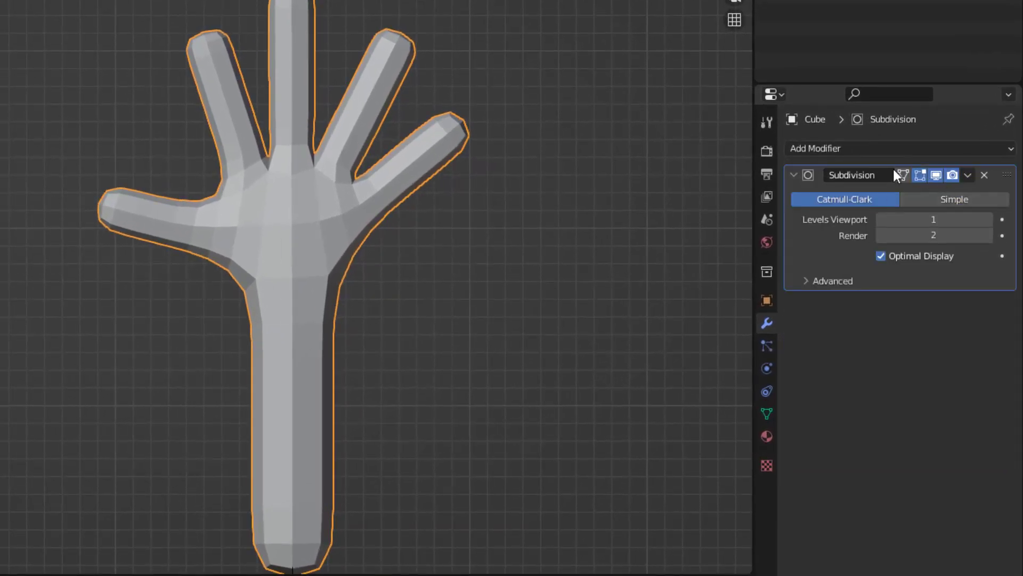
left_click(968, 174)
left_click(903, 195)
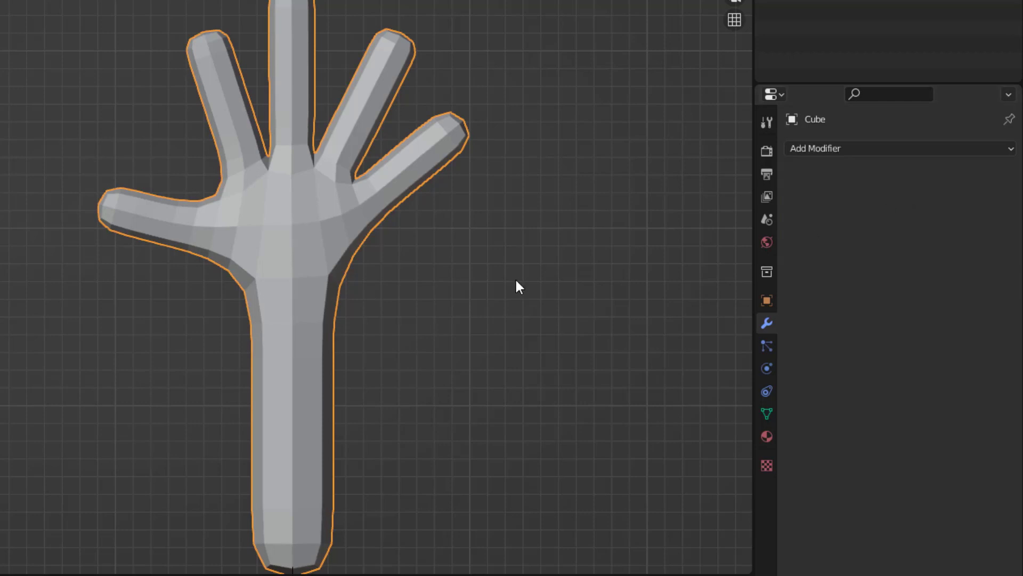
- Add a new Subdivision Surface modifier to the hand and shade the object smooth
left_click(855, 151)
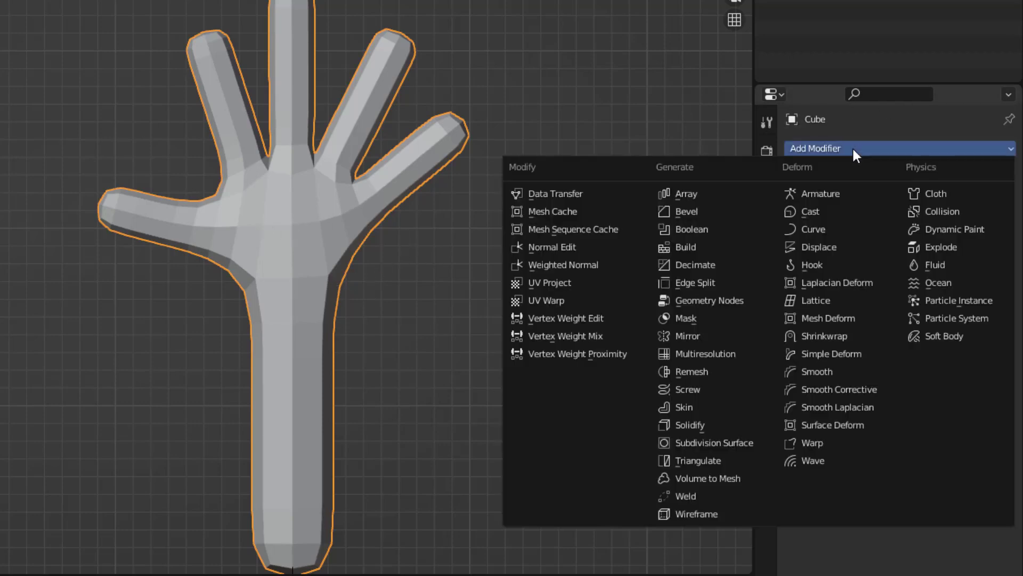
left_click(713, 442)
right_click(309, 212)
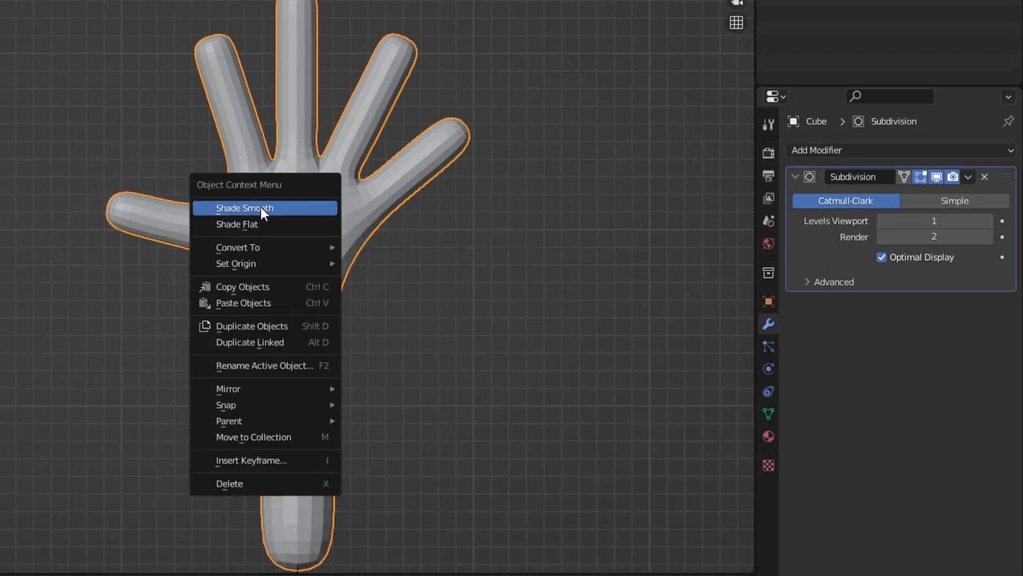
left_click(255, 206)
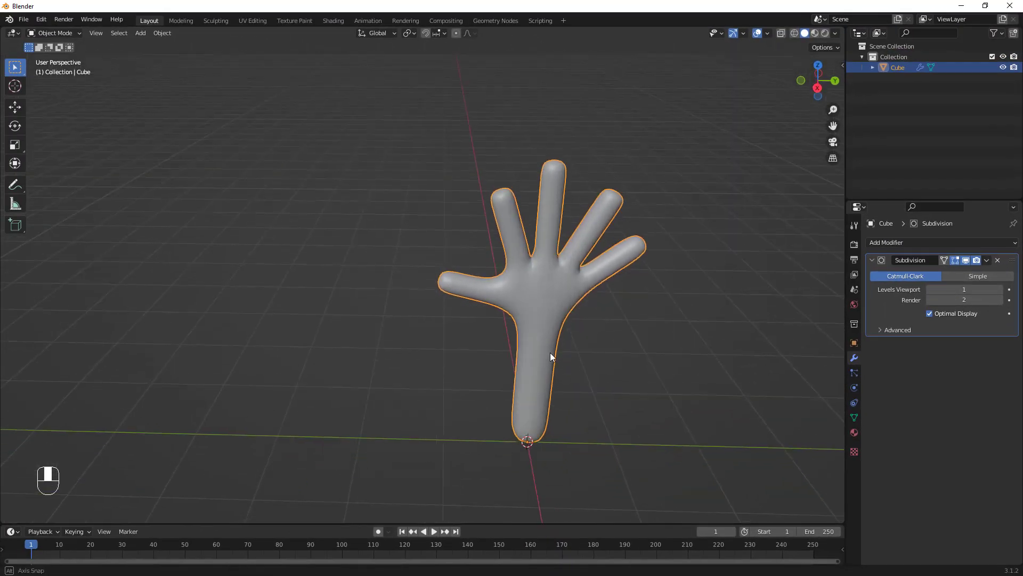
middle_click_drag(550, 353, 555, 320)
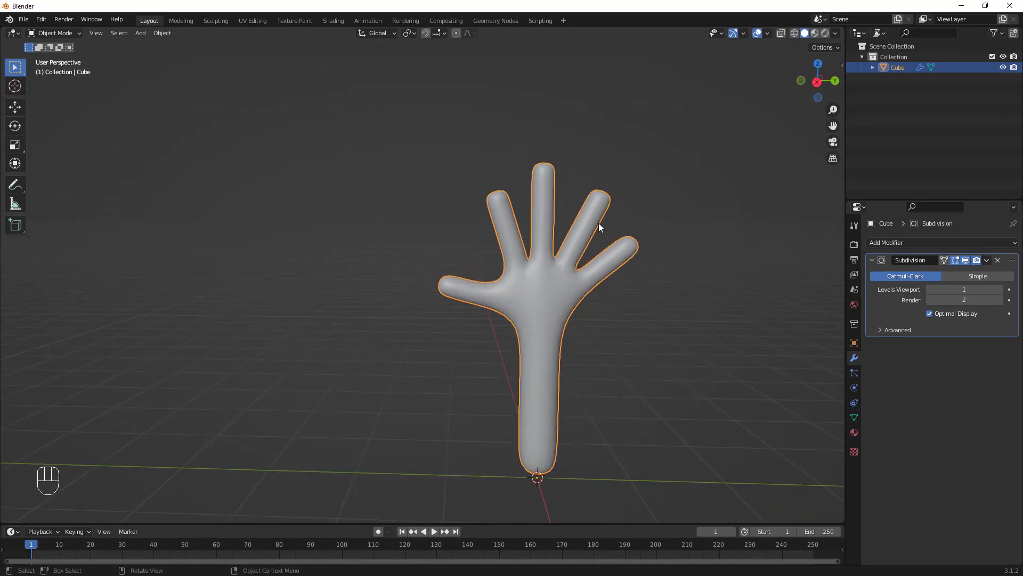
middle_click_drag(622, 395, 523, 341)
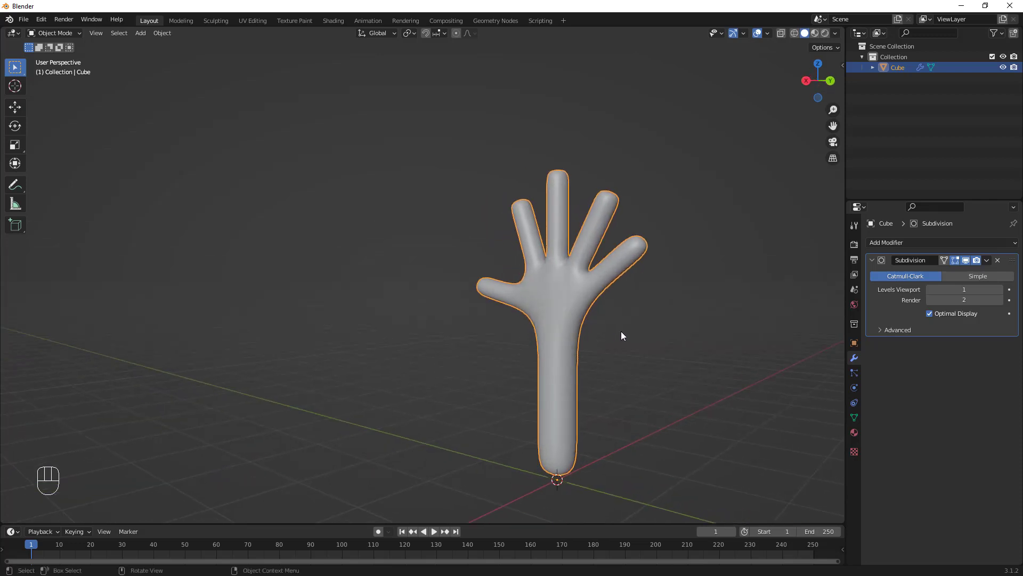
middle_click_drag(576, 334, 602, 318)
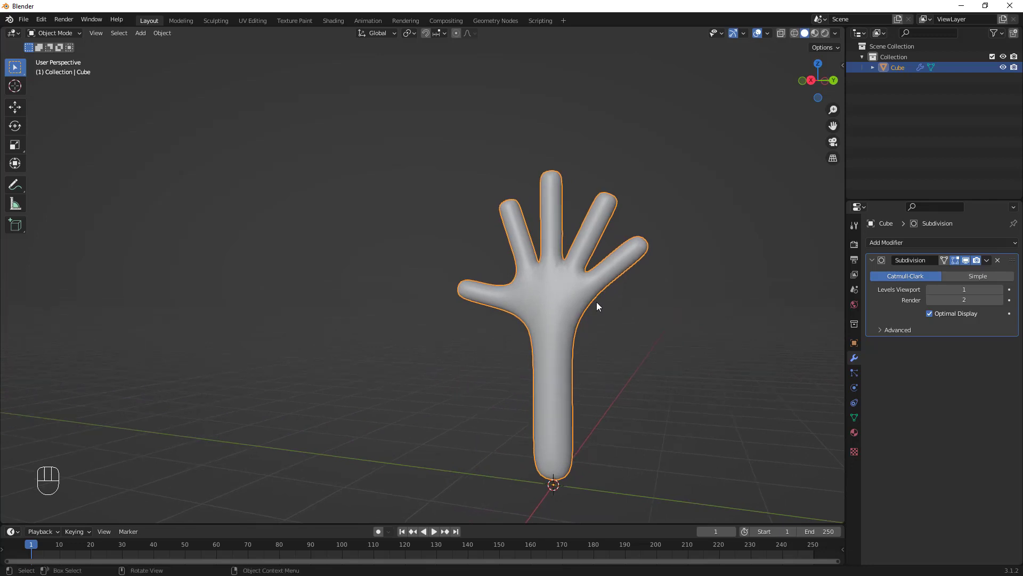
middle_click_drag(568, 269, 597, 360)
middle_click_drag(784, 132, 611, 432)
- Enter Edit Mode on the hand mesh, clear the palm edge selection and switch to face selection
key("Tab")
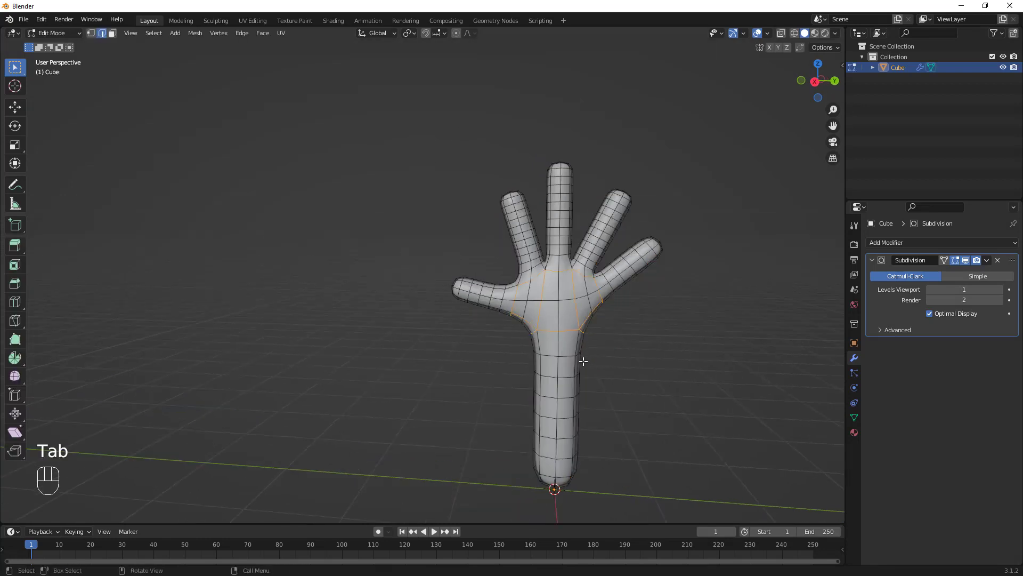
scroll(537, 349, "up", 3)
middle_click_drag(538, 349, 581, 277, "shift")
left_click(524, 279)
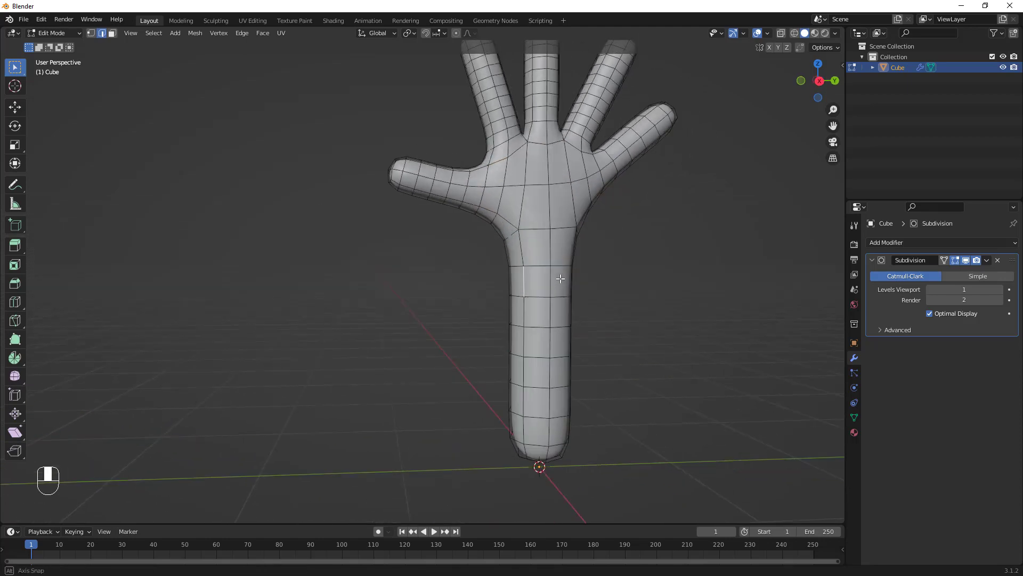
left_click(112, 33)
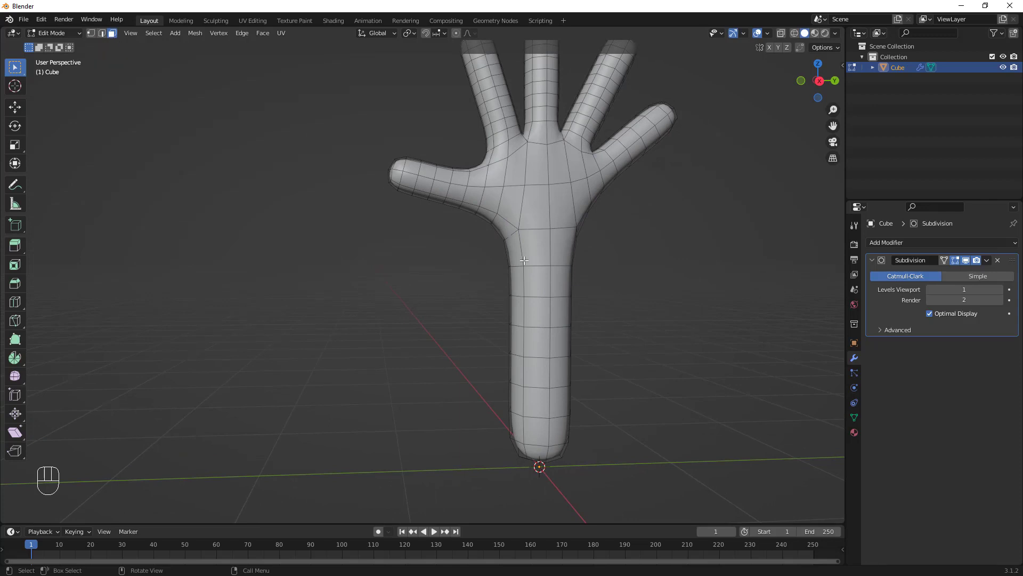
middle_click_drag(539, 292, 530, 301)
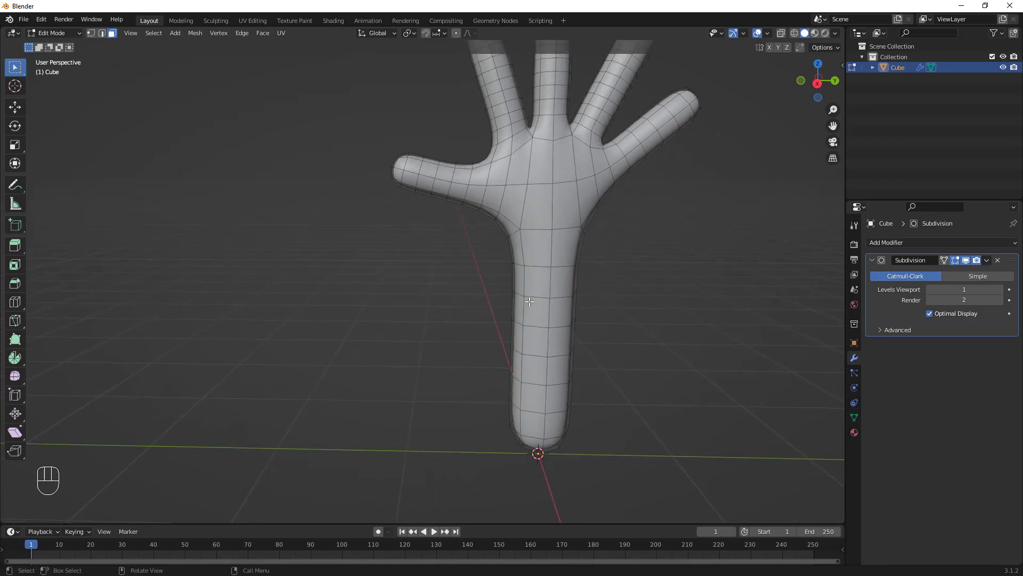
- Select the six adjacent face loops around the forearm, from just below the wrist down to the rounded base
left_click(551, 283, "alt")
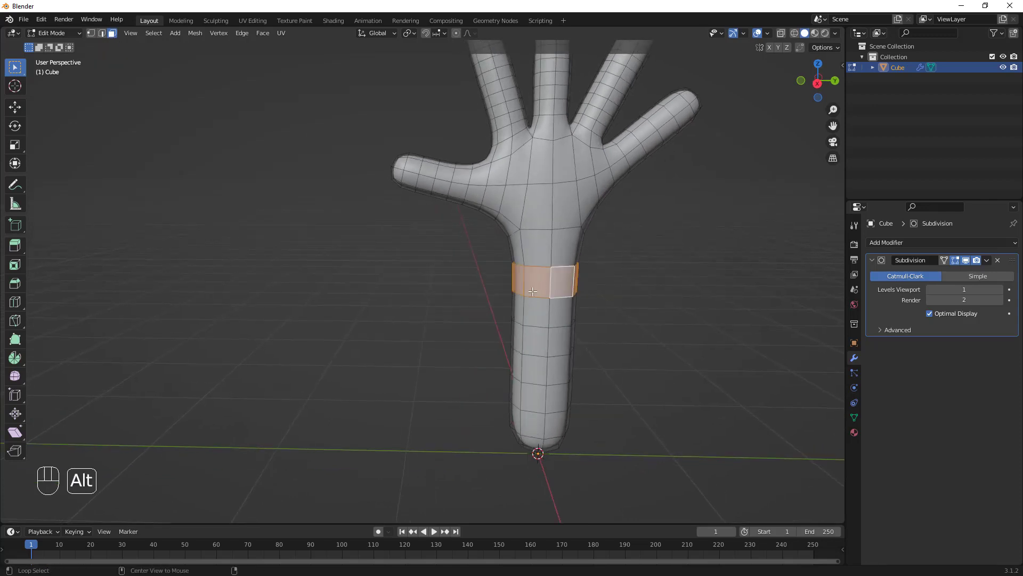
left_click(549, 316, "alt+shift")
left_click(549, 348, "alt+shift")
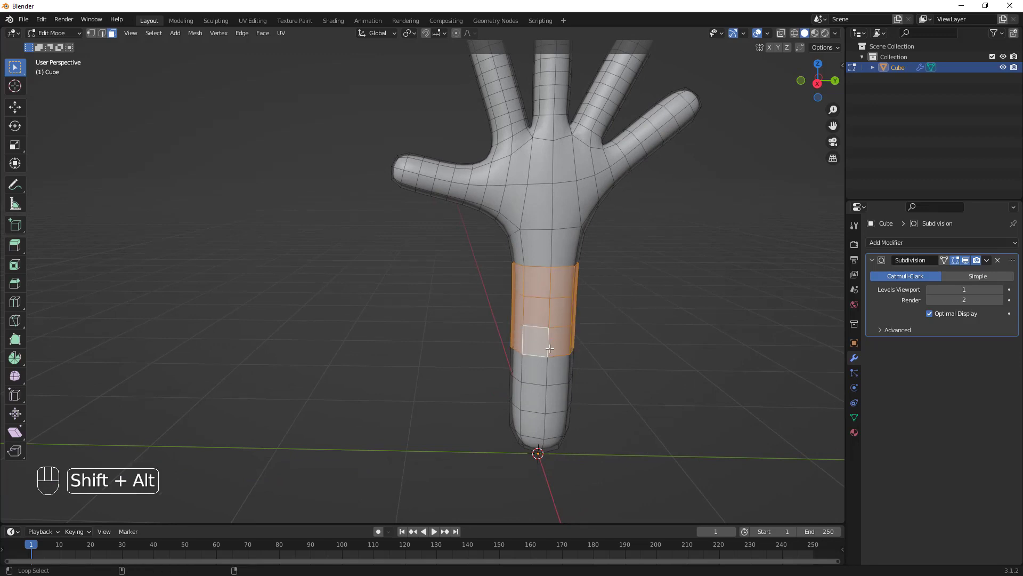
left_click(548, 368, "alt+shift")
left_click(545, 392, "alt+shift")
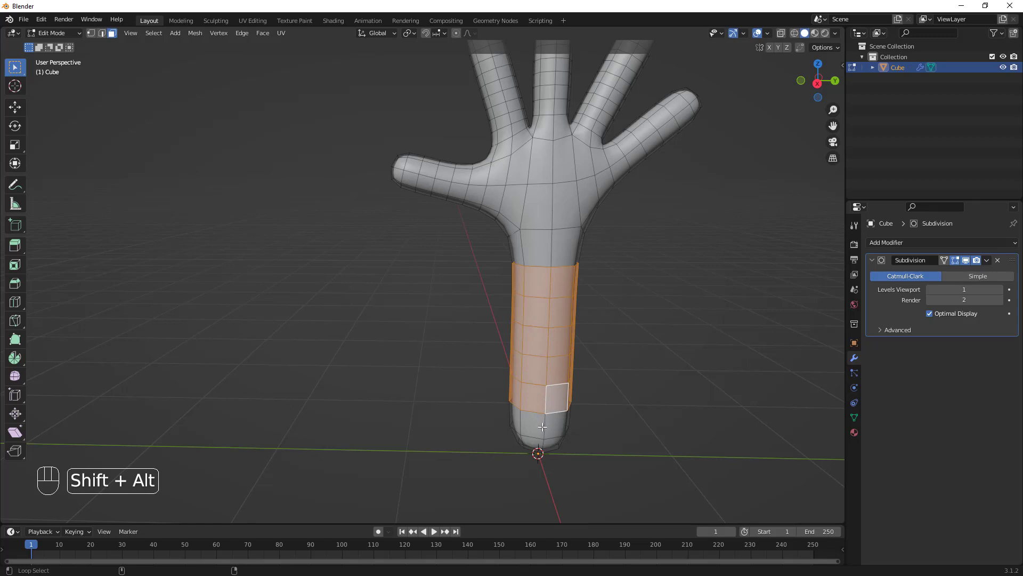
left_click(542, 427, "alt+shift")
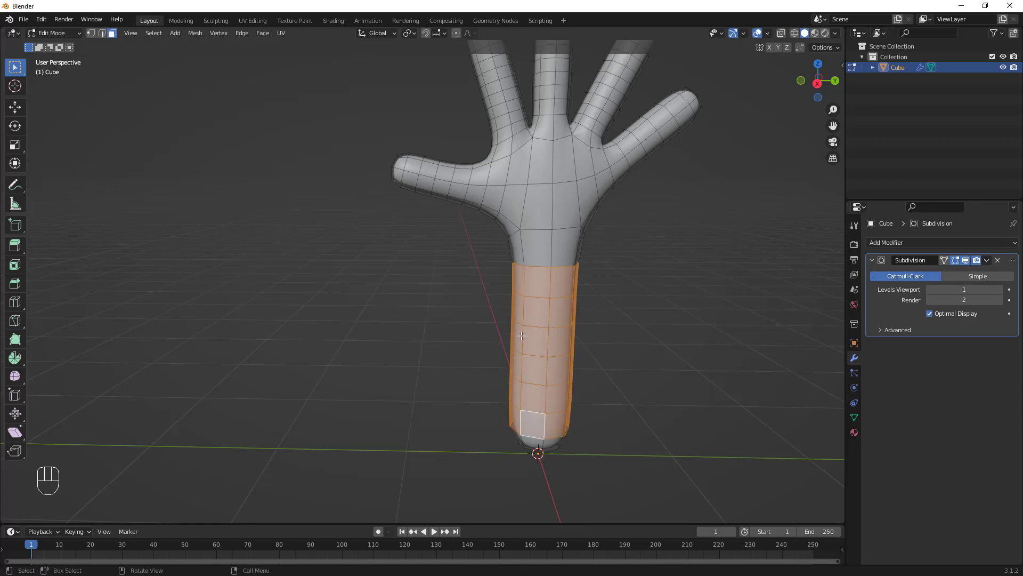
- Duplicate the selected forearm faces in place and separate the selection into a new object
key("shift+d")
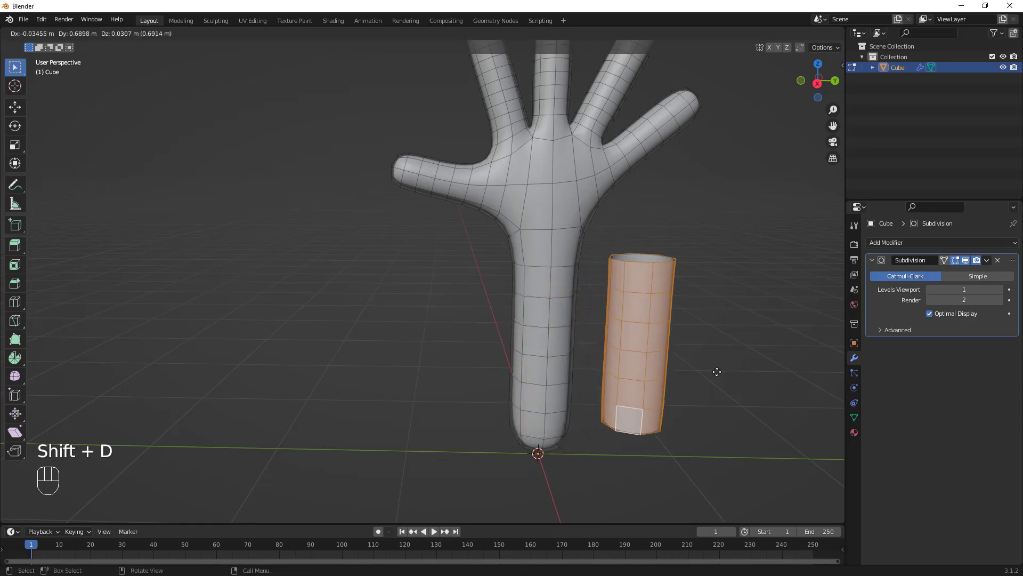
right_click(726, 376)
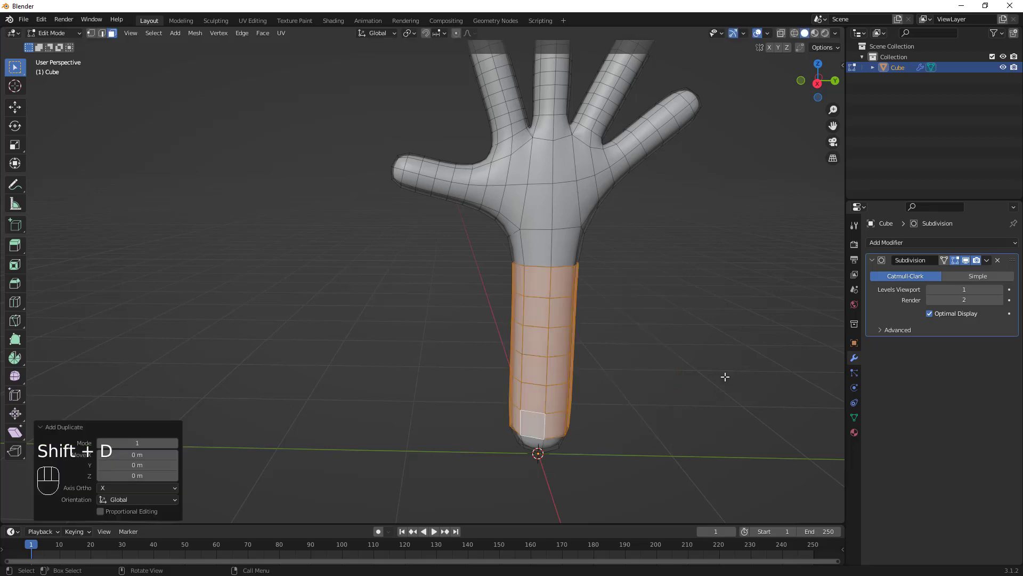
key("p")
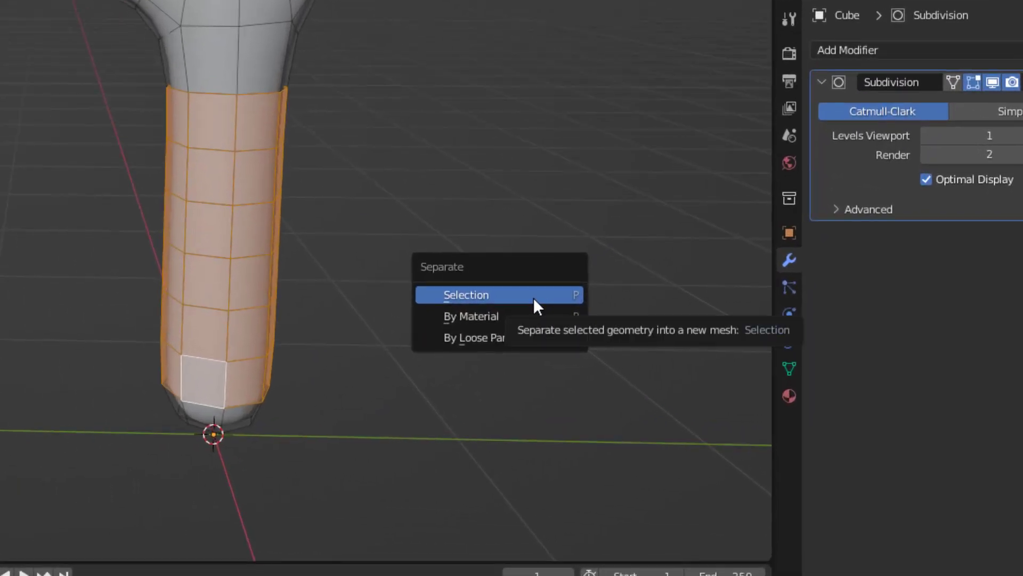
left_click(533, 297)
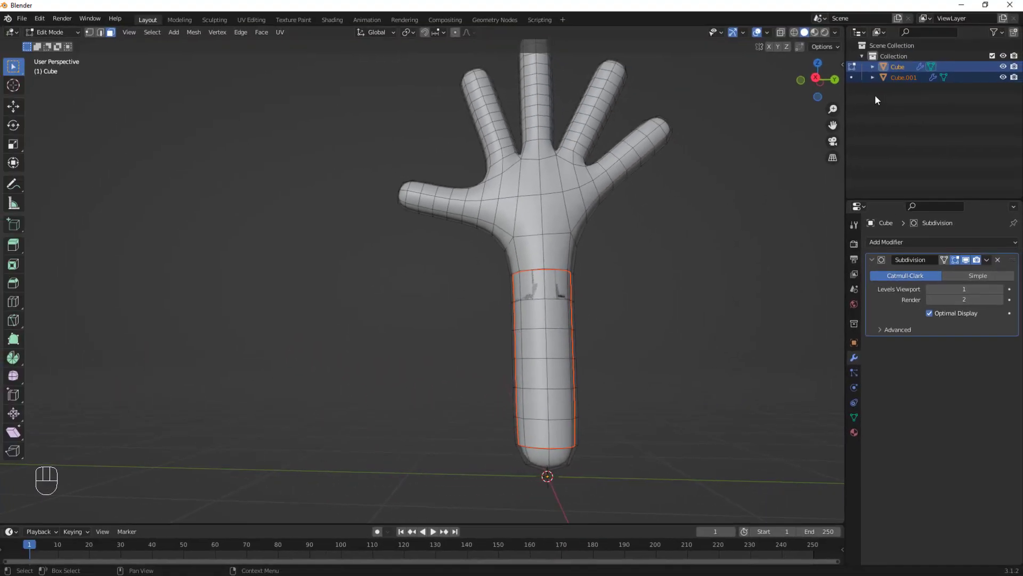
- Rename the separated forearm object as shrit and the original mesh as hand
left_click(898, 78)
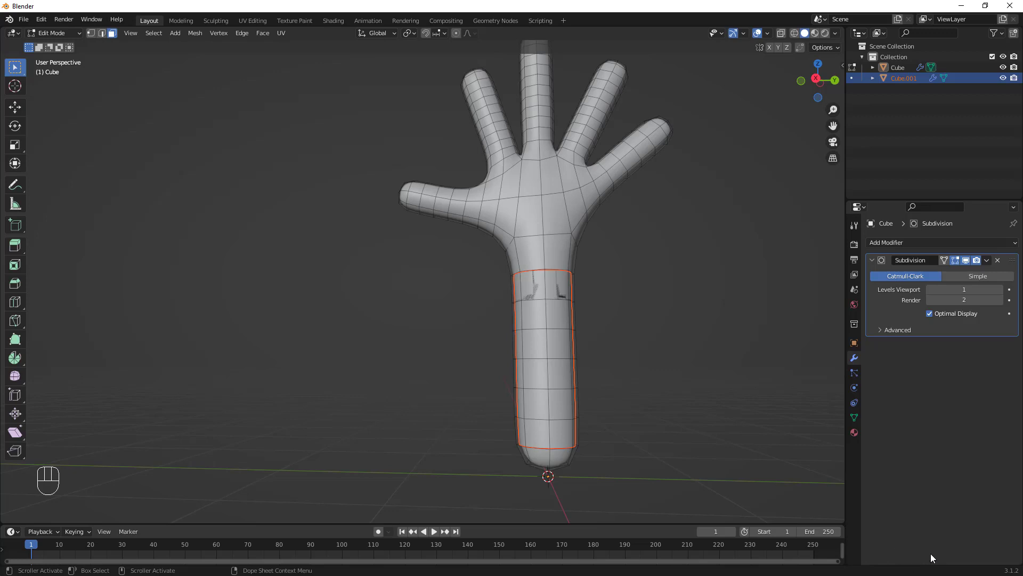
middle_click_drag(693, 359, 693, 377)
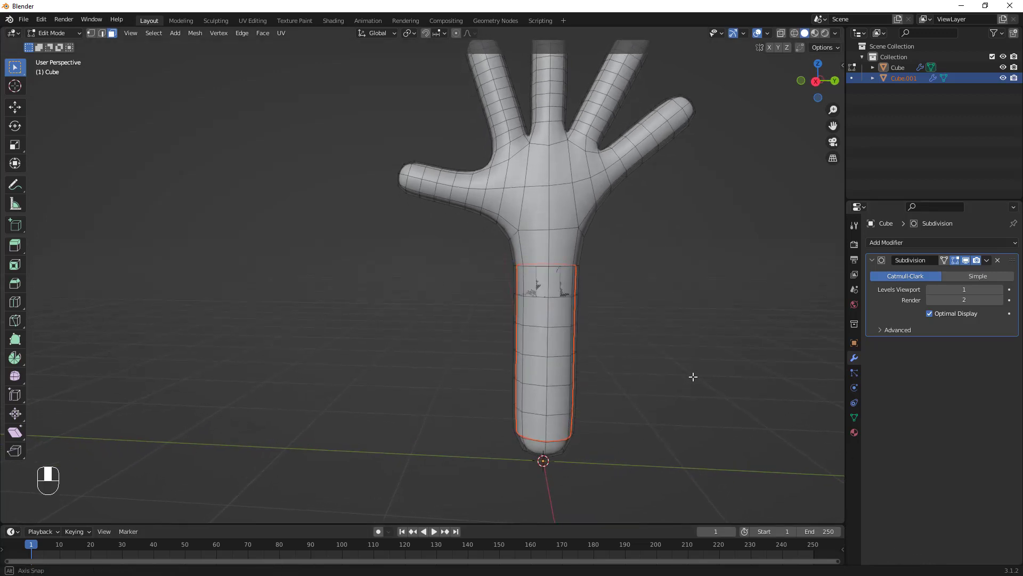
left_click(906, 70)
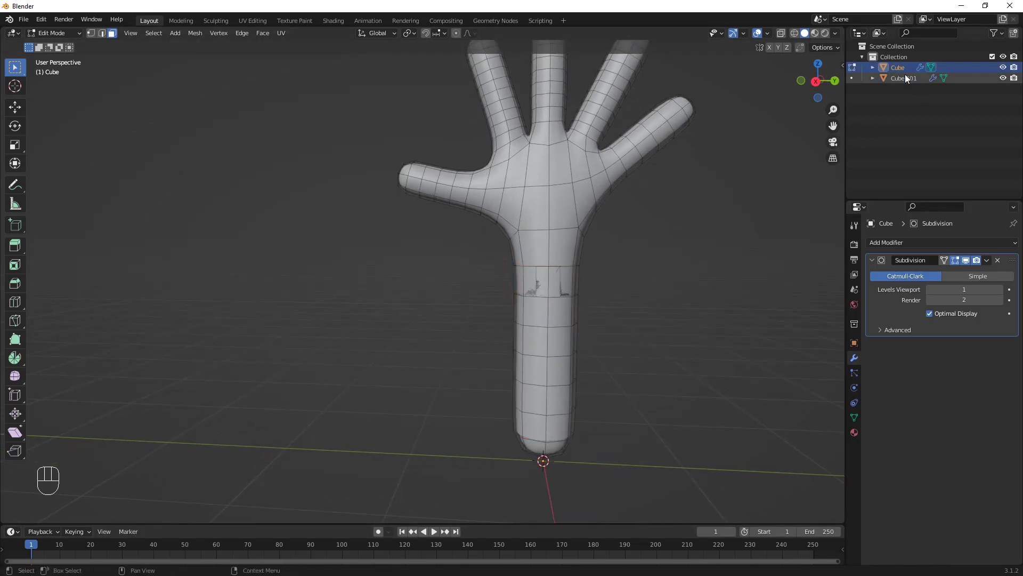
left_click(905, 78)
left_click(906, 67)
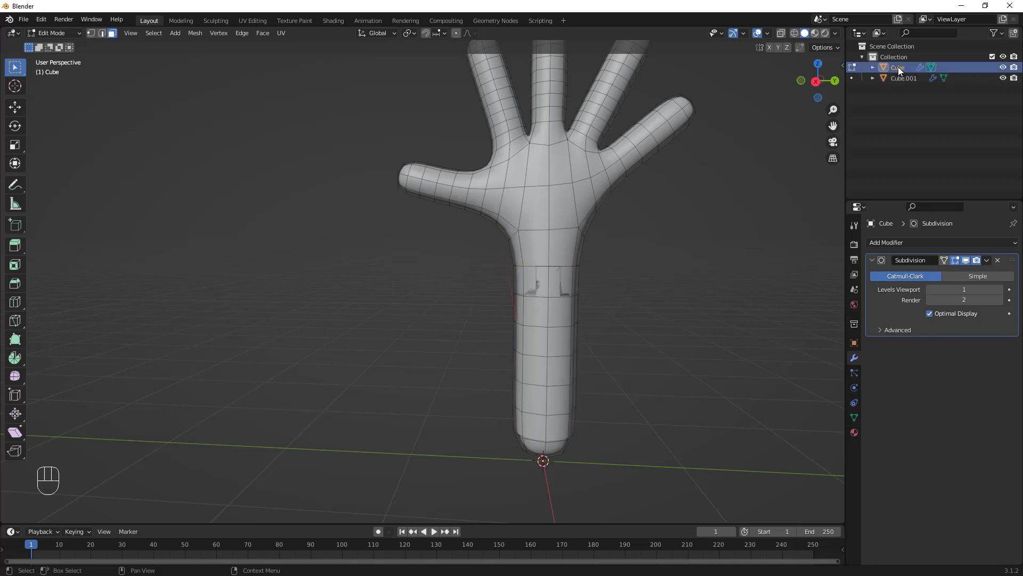
double_click(900, 66)
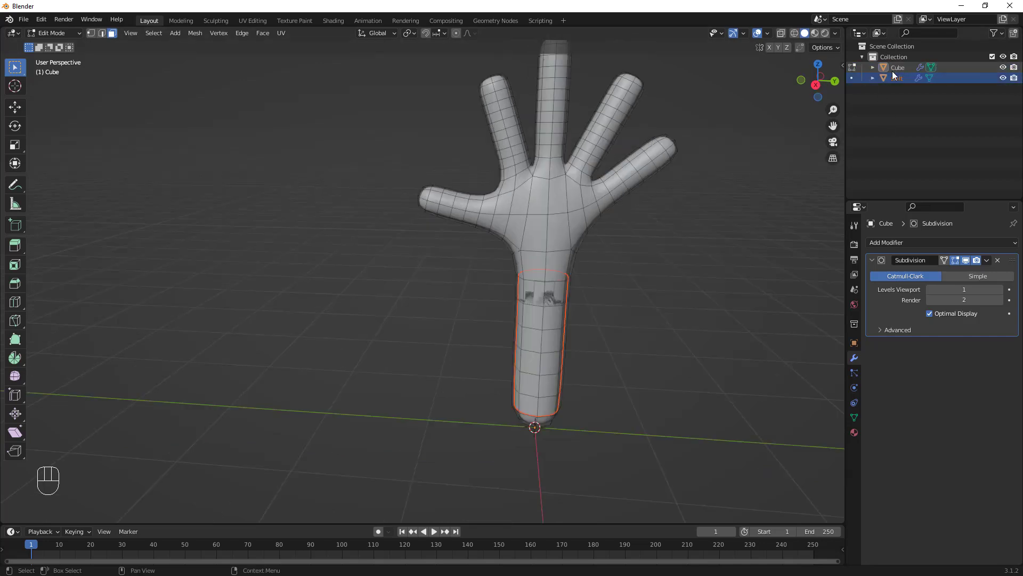
double_click(892, 68)
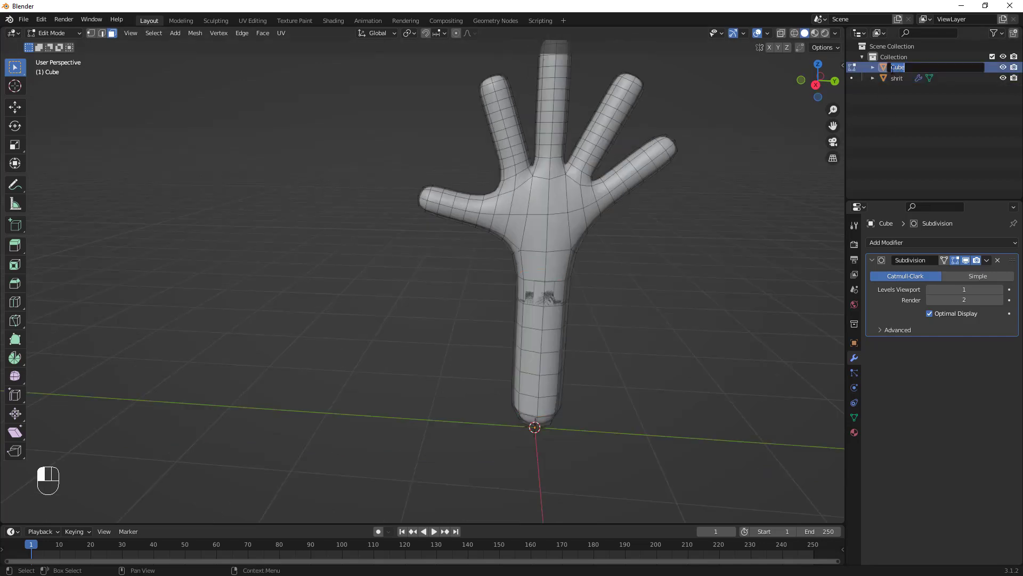
key("BackSpace")
key("Return")
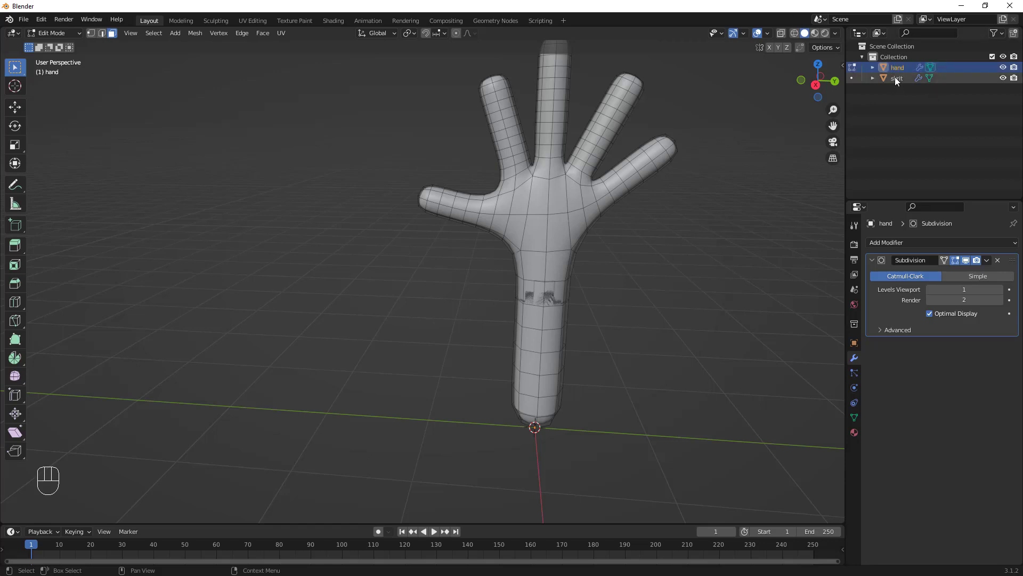
- Leave Edit Mode on the hand and make the shrit object around the forearm the active selection
left_click(895, 77)
left_click(899, 70)
left_click(897, 78)
middle_click_drag(507, 341, 512, 325)
scroll(533, 340, "up", 2)
middle_click_drag(536, 518, 526, 471, "shift")
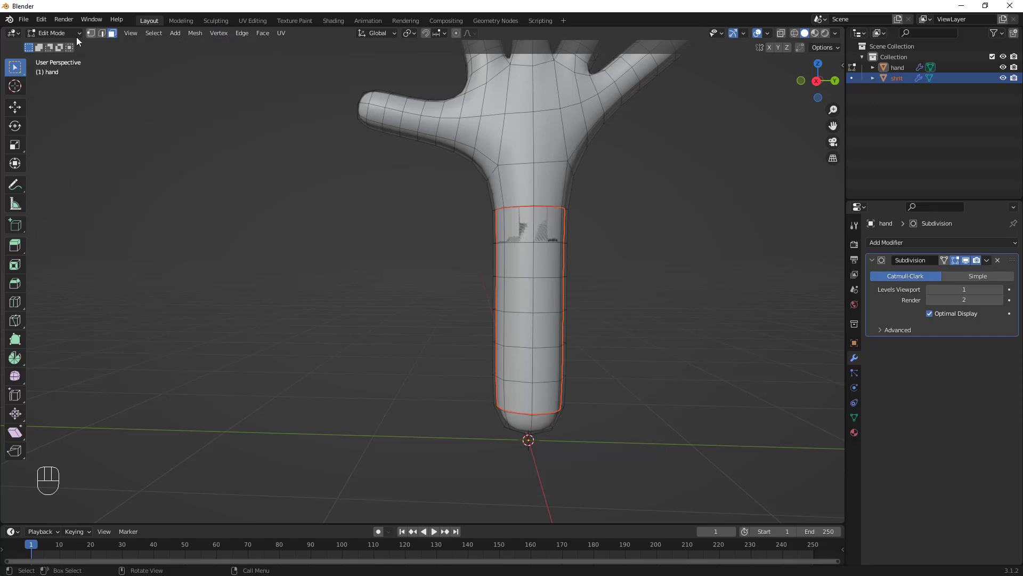
key("Tab")
left_click(564, 405)
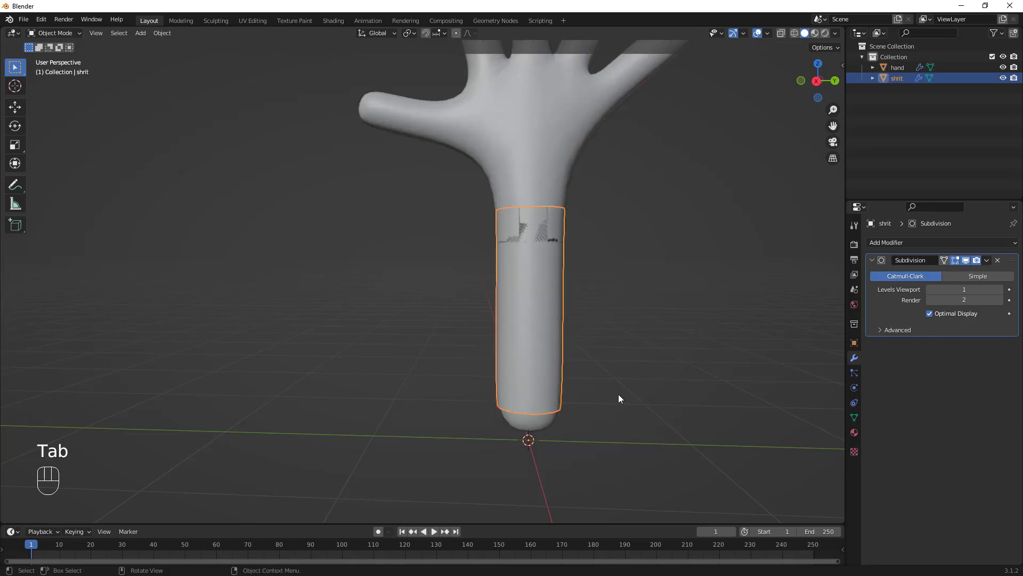
- Set the shrit object's origin to its geometry and scale it up uniformly to about 1.037
left_click(162, 33)
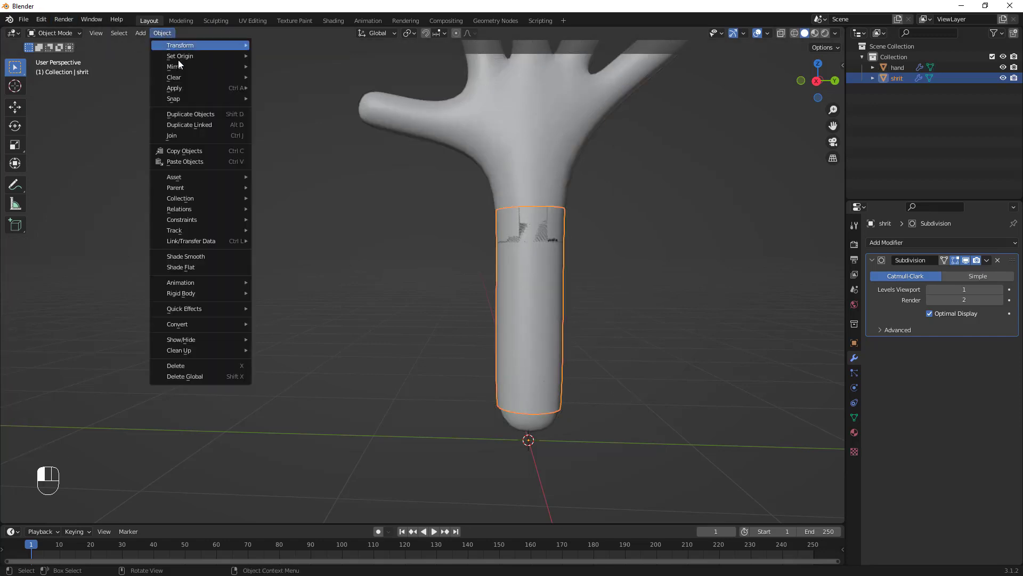
mouse_move(200, 55)
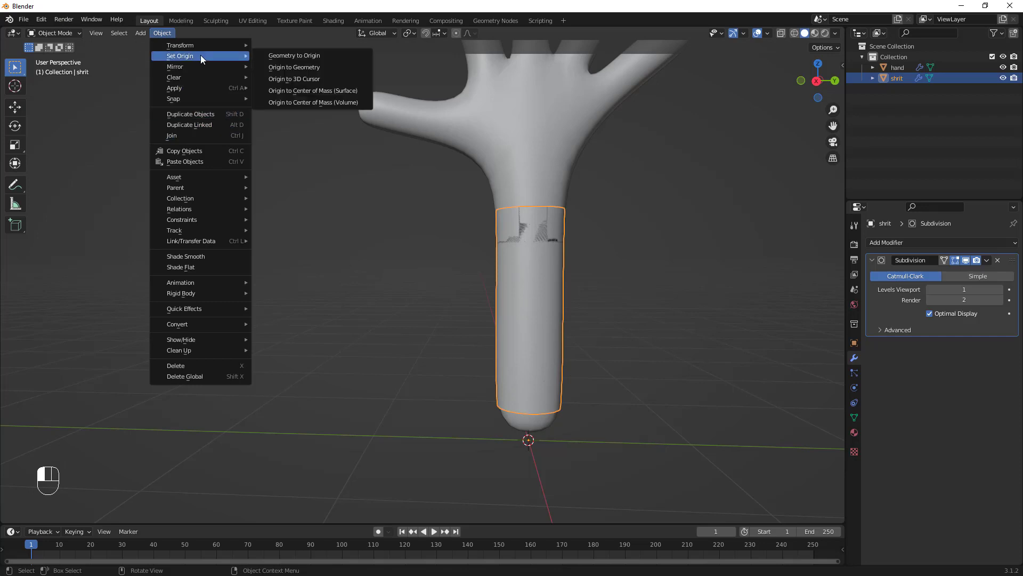
left_click(316, 69)
middle_click_drag(473, 210, 579, 359)
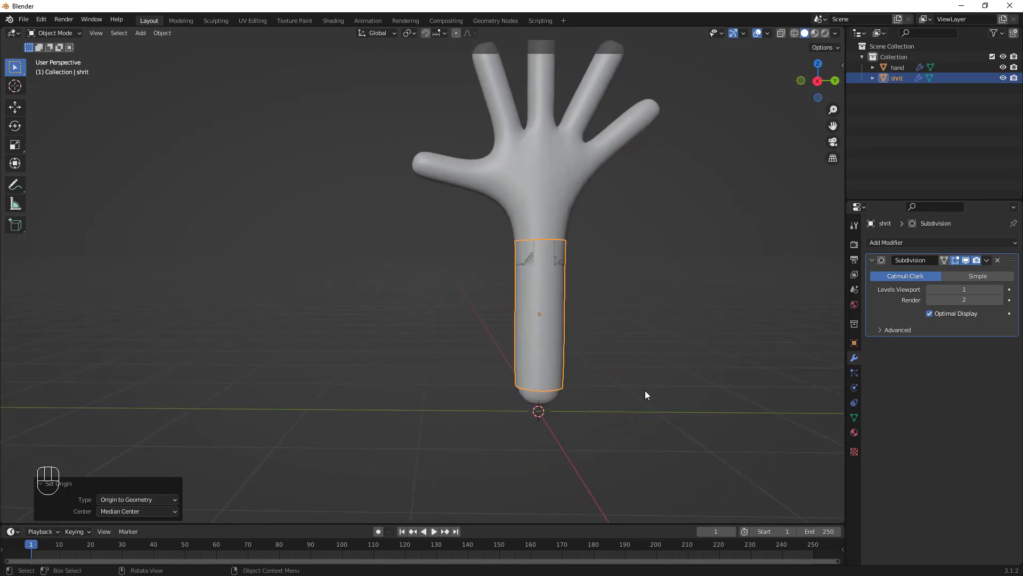
key("s")
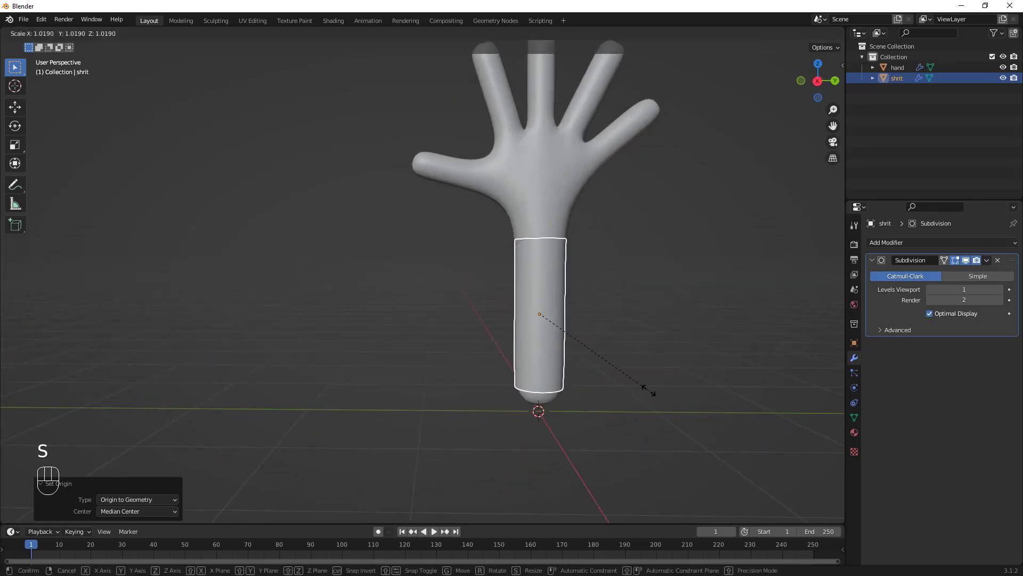
left_click(650, 390)
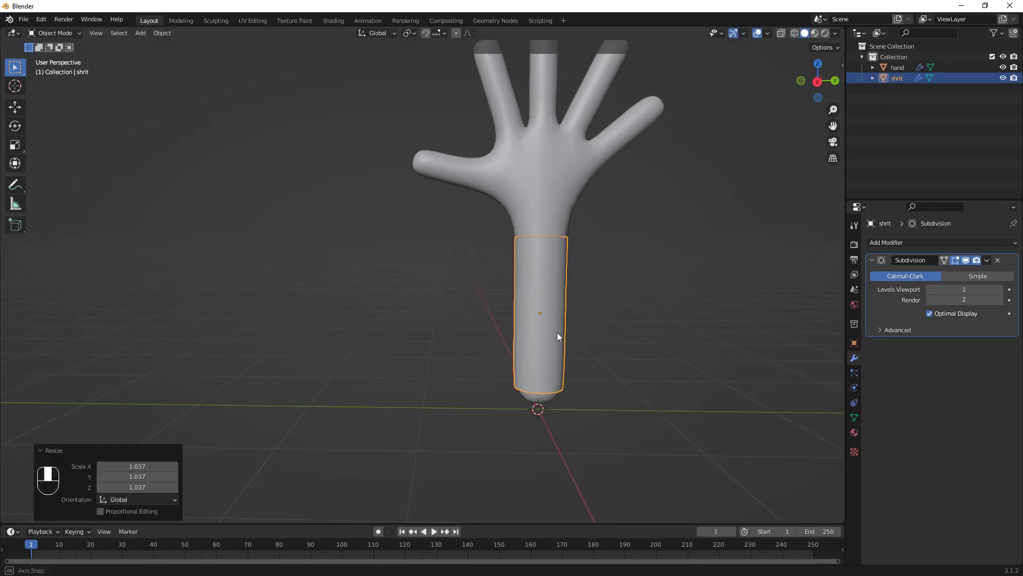
- Add a Solidify modifier to the shrit object and place it above the Subdivision modifier in the stack
mouse_move(557, 332)
middle_mouse_down()
mouse_move(547, 376)
mouse_move(561, 349)
middle_mouse_up()
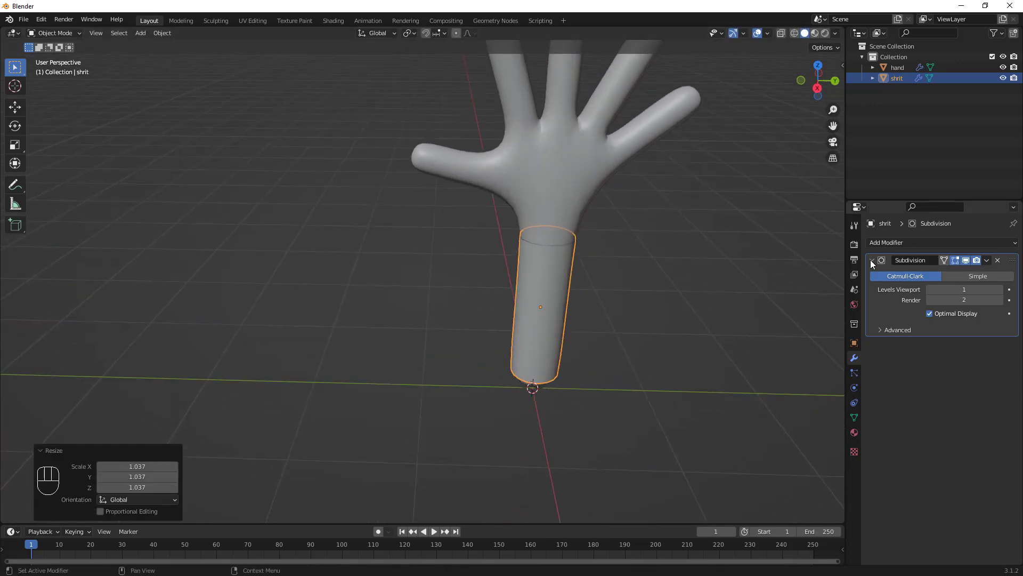
left_click(916, 242)
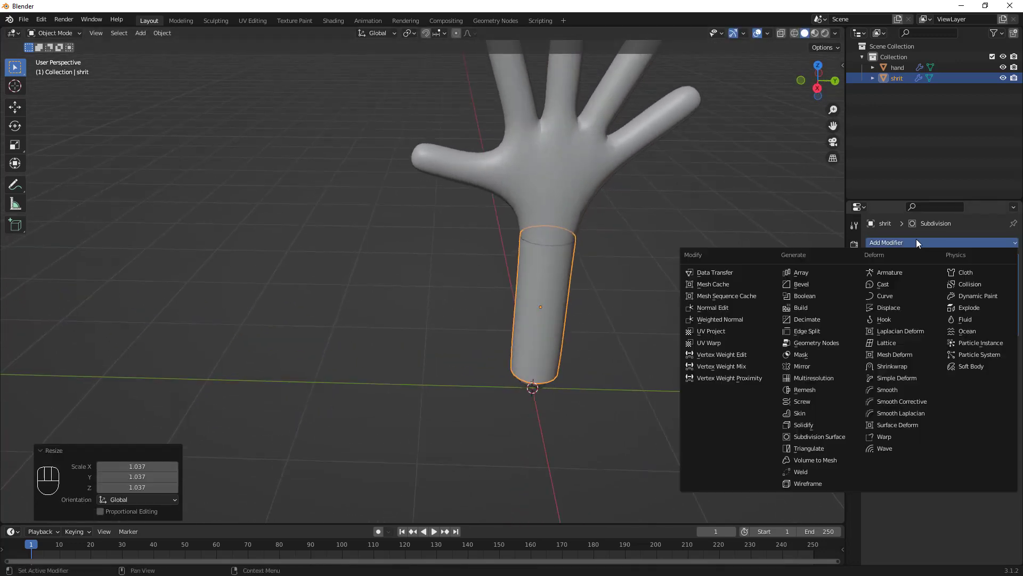
left_click(815, 425)
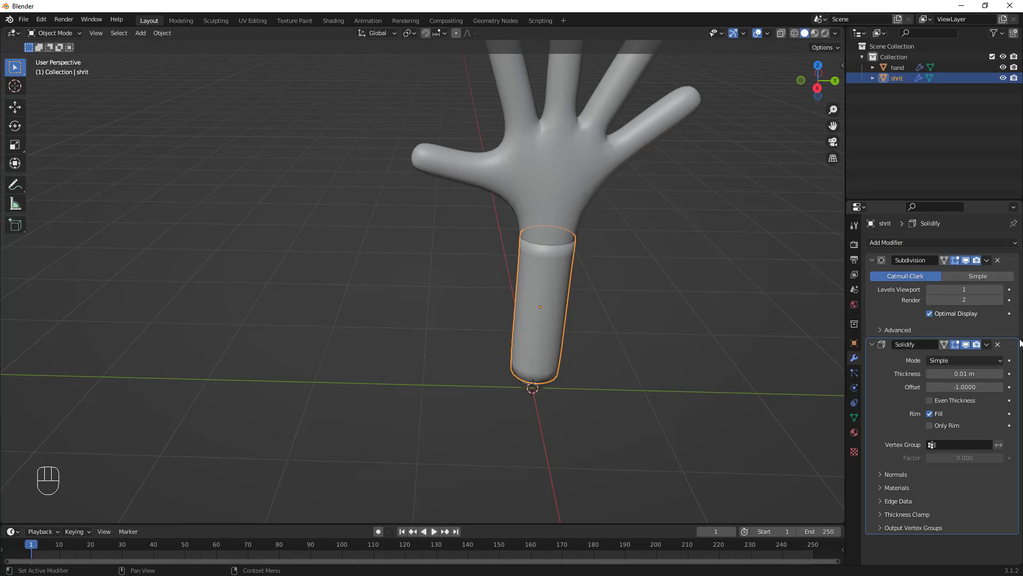
left_click_drag(988, 345, 988, 251)
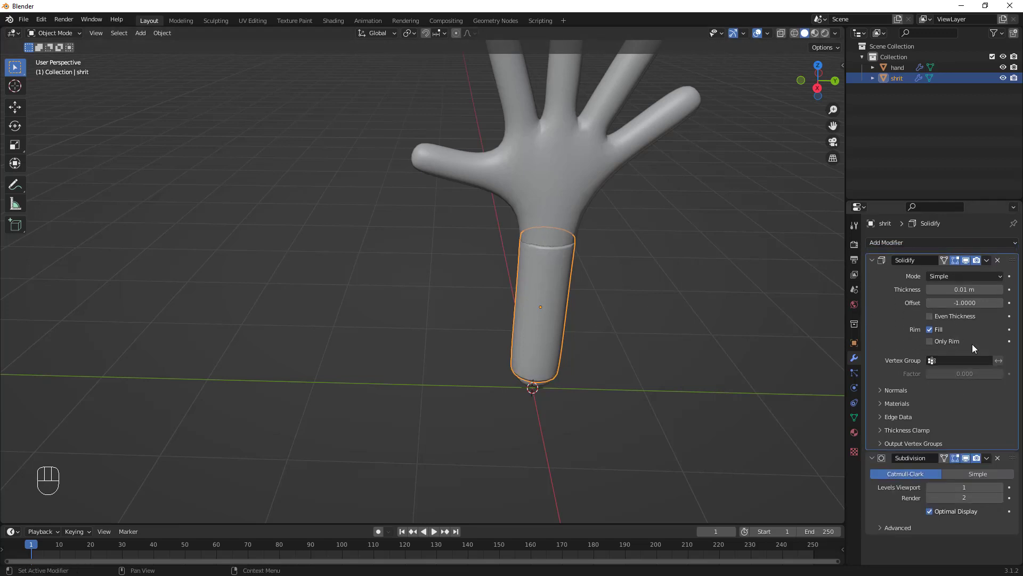
- Set the shrit's Solidify offset to 1 and its thickness to 0.07 m
left_click(961, 301)
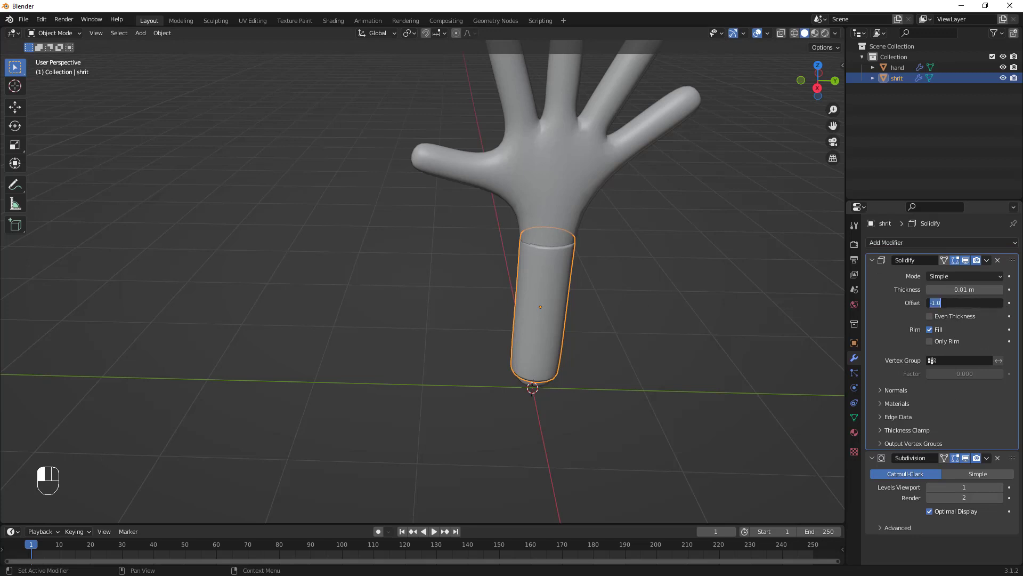
type("1")
key("Return")
left_click_drag(964, 290, 991, 290)
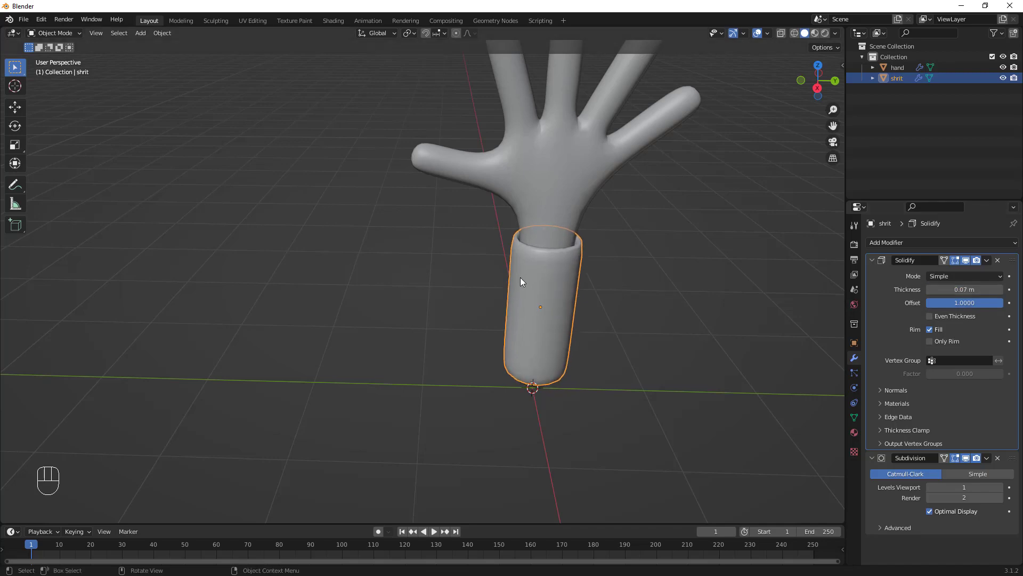
- Add an armature with a single bone at the world origin, at the base of the forearm
middle_click_drag(520, 278, 562, 318)
scroll(542, 259, "up", 2)
left_click(556, 238)
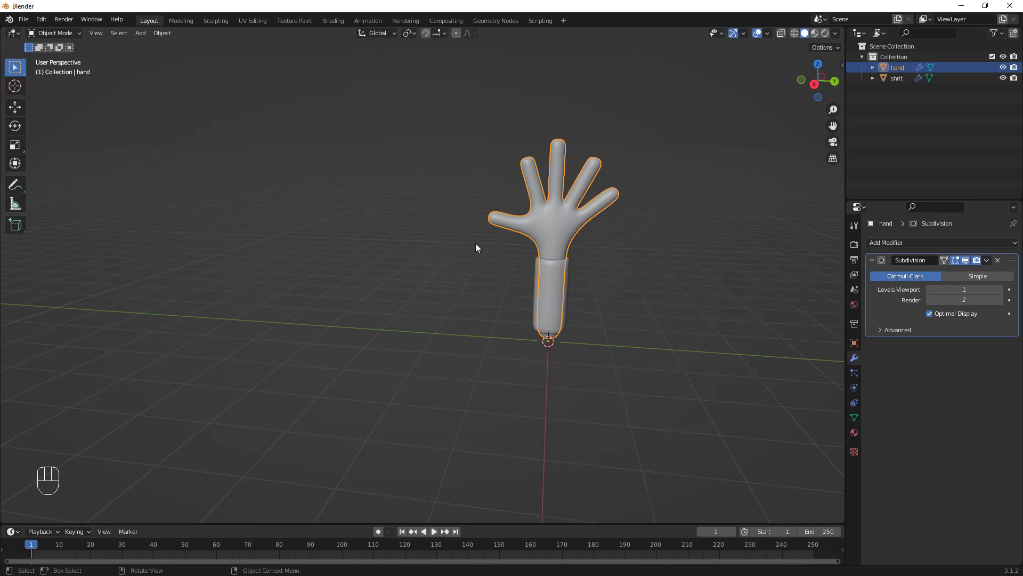
middle_click_drag(574, 314, 507, 325, "shift")
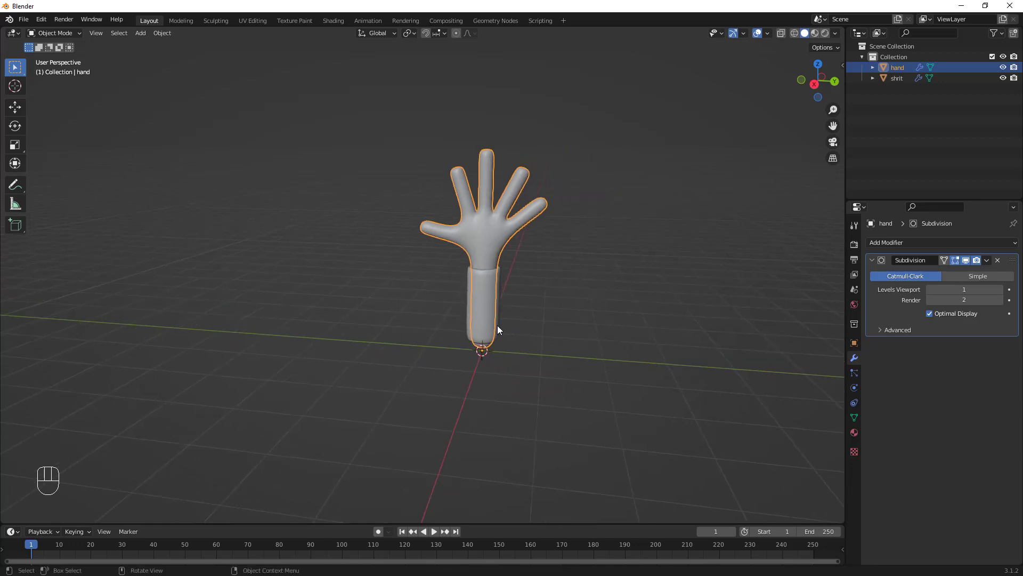
scroll(487, 270, "up", 2)
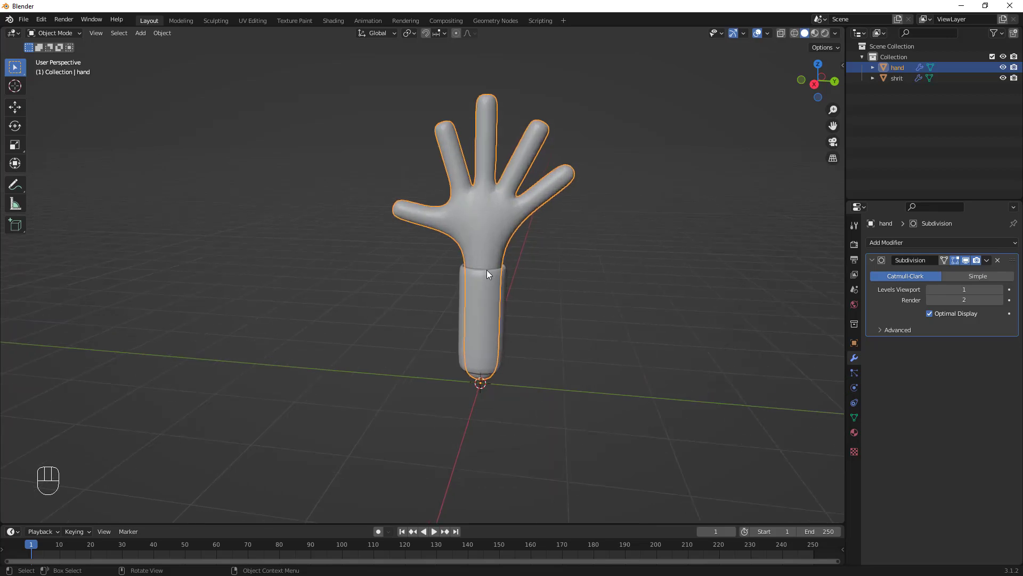
mouse_move(487, 270)
middle_mouse_down()
mouse_move(492, 251)
mouse_move(488, 266)
middle_mouse_up()
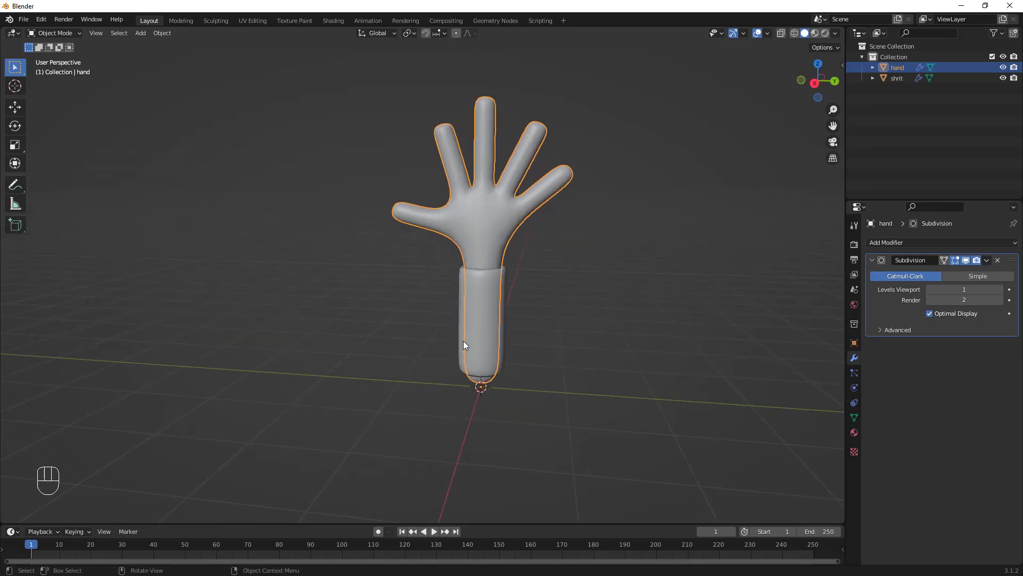
key("shift+a")
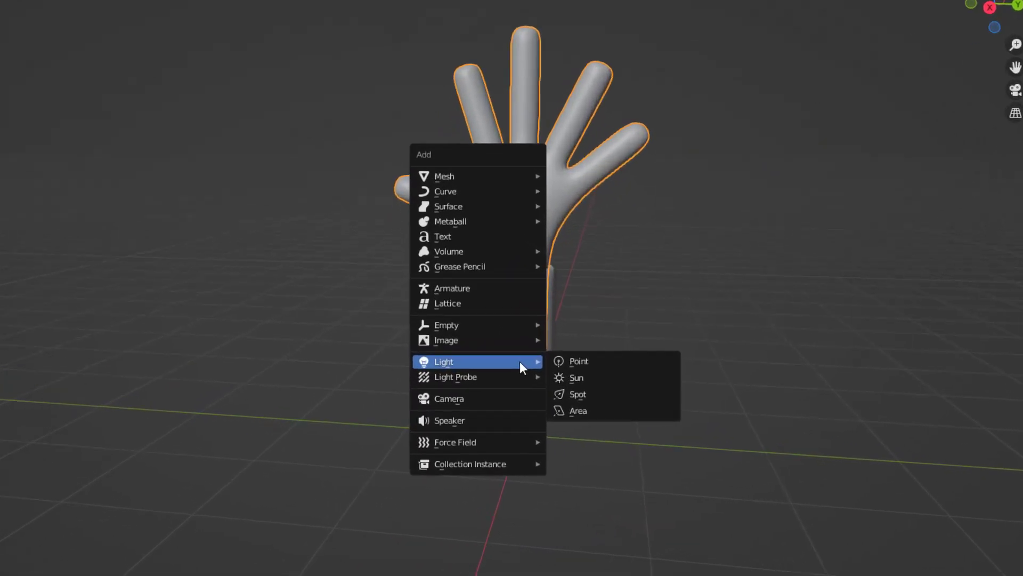
left_click(515, 291)
- Set the armature's viewport display to In Front so its bone shows through the hand and sleeve
middle_click_drag(552, 448, 579, 424)
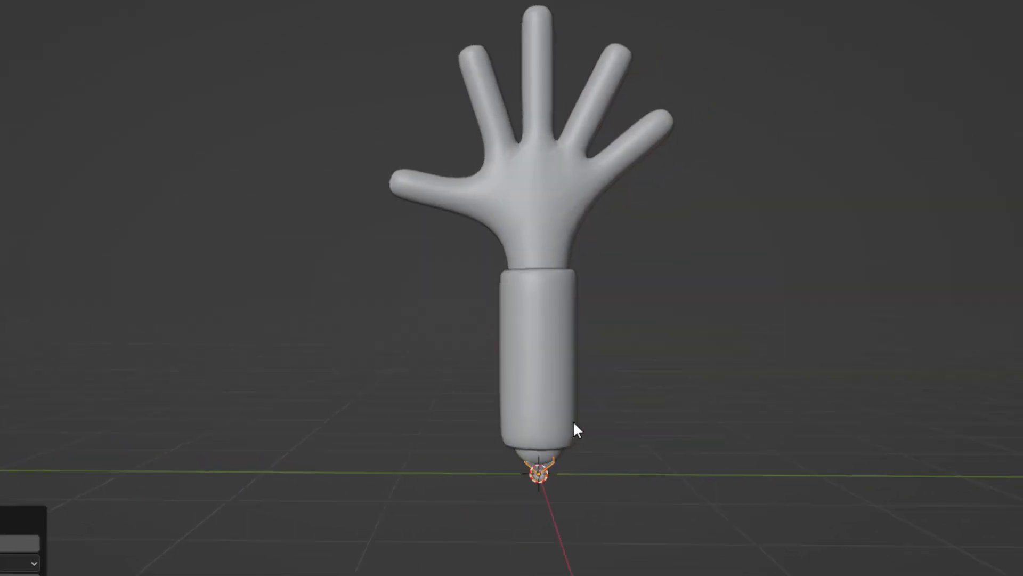
scroll(549, 474, "up", 5)
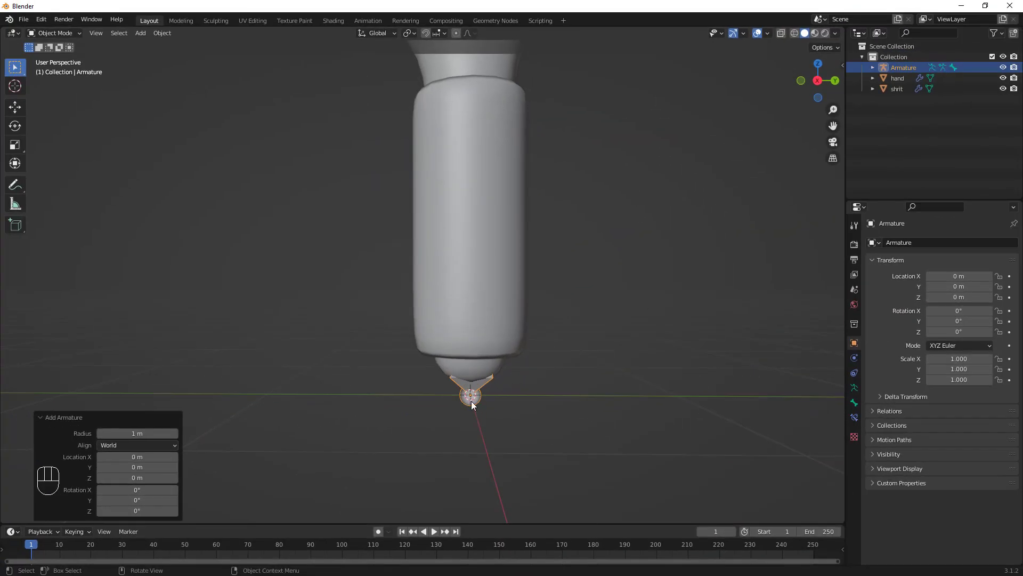
scroll(460, 396, "down", 2)
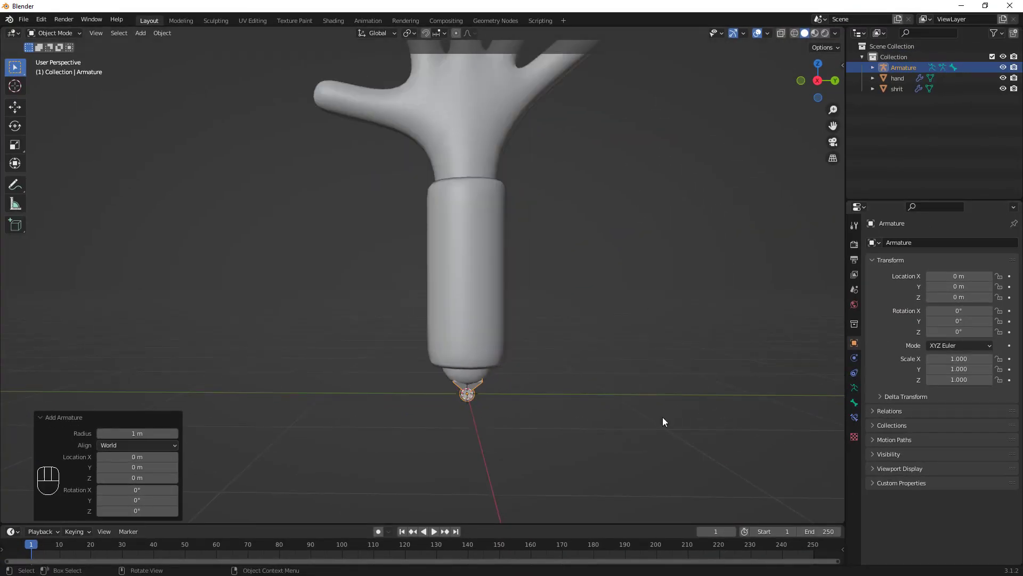
left_click(854, 387)
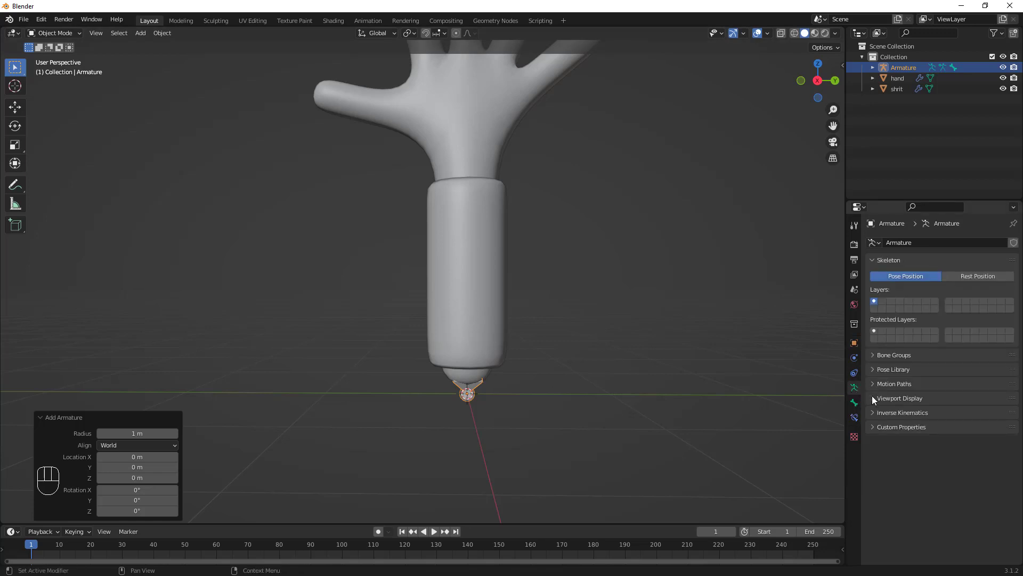
left_click(874, 398)
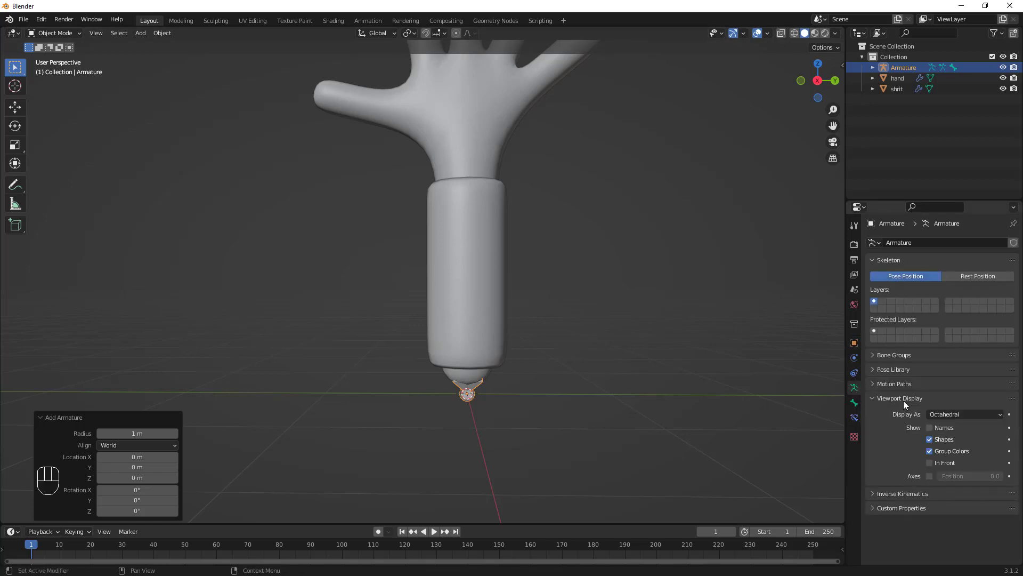
left_click(930, 463)
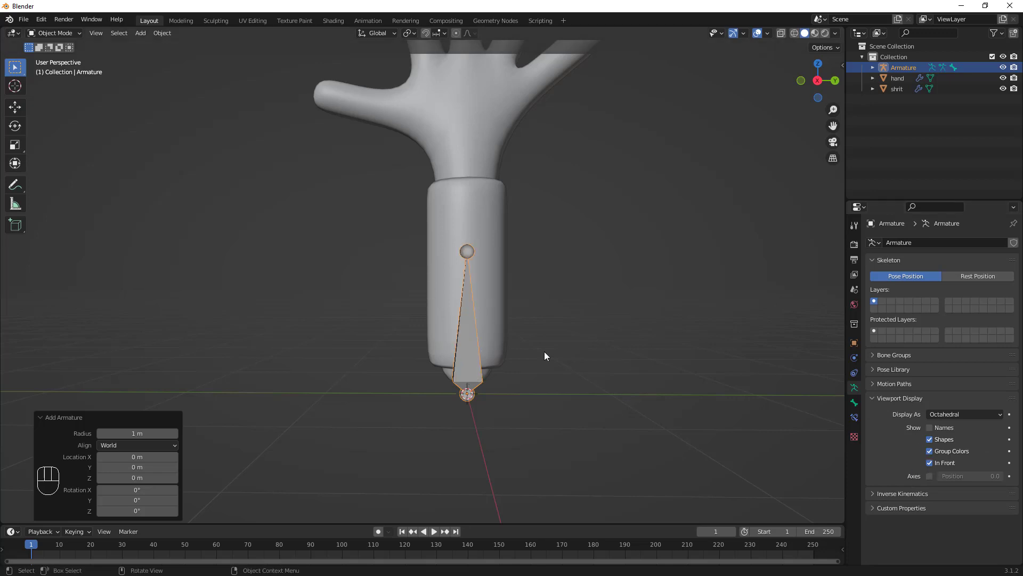
- In the right orthographic view, raise the forearm bone's tip about 0.61 m to the wrist and extrude a palm bone about 0.33 m upward
mouse_move(650, 340)
middle_mouse_down()
mouse_move(596, 360)
mouse_move(484, 326)
mouse_move(452, 331)
mouse_move(639, 350)
middle_mouse_up()
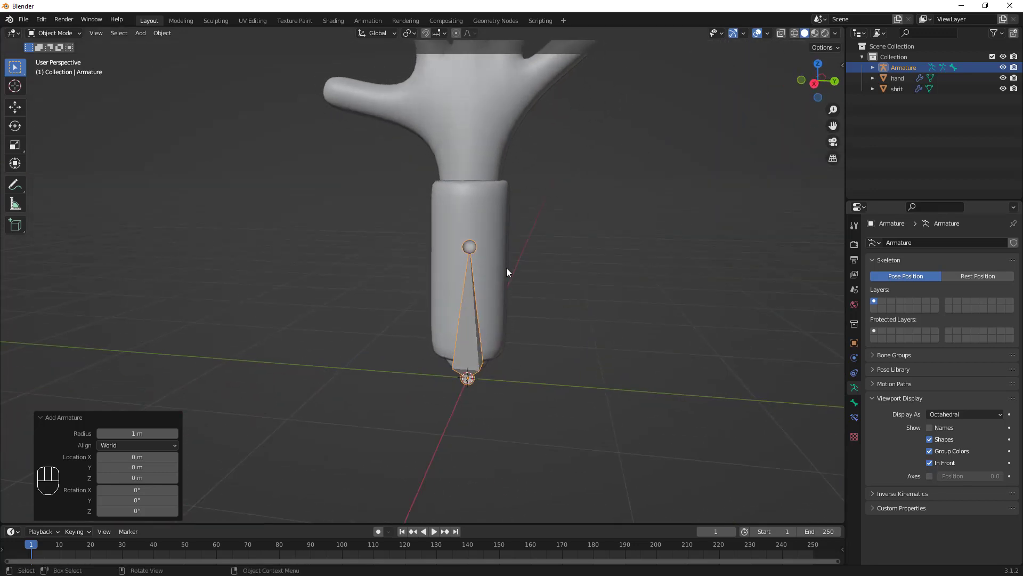
middle_click_drag(508, 269, 541, 349, "shift")
scroll(558, 311, "down", 1)
scroll(558, 310, "down", 1)
left_click(815, 85)
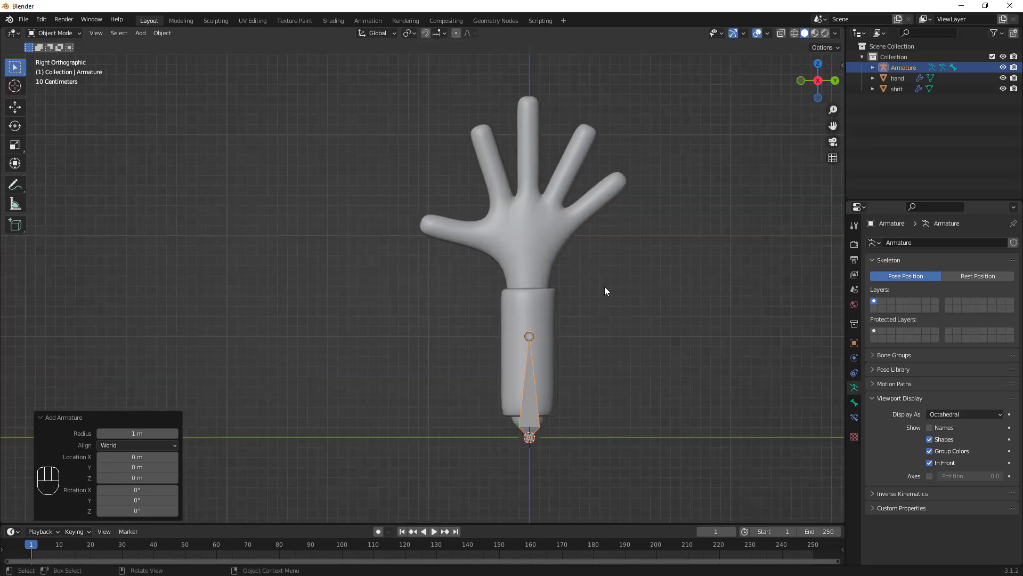
scroll(535, 320, "up", 2)
middle_click_drag(538, 315, 532, 369, "shift")
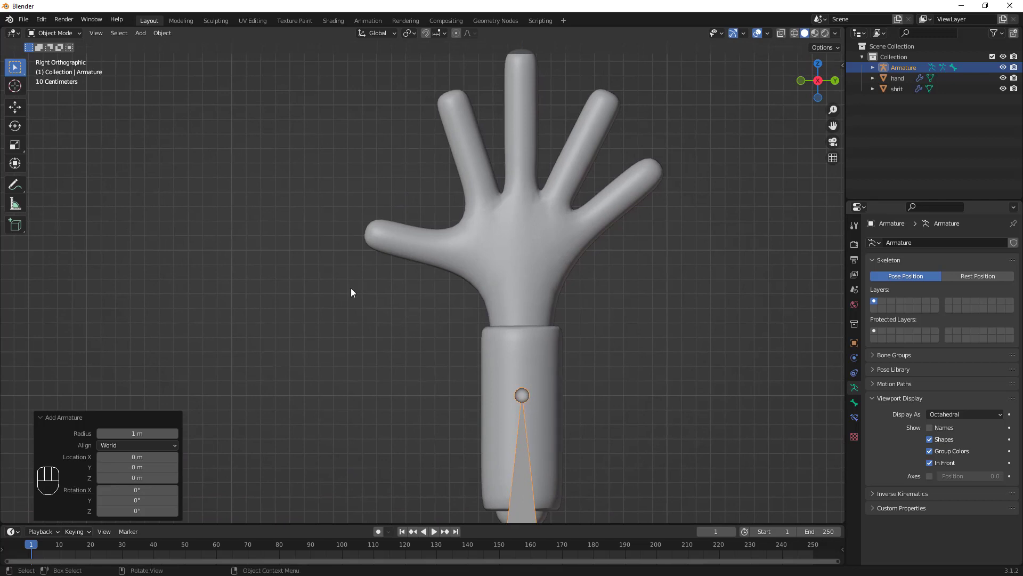
left_click(530, 490)
left_click(522, 487)
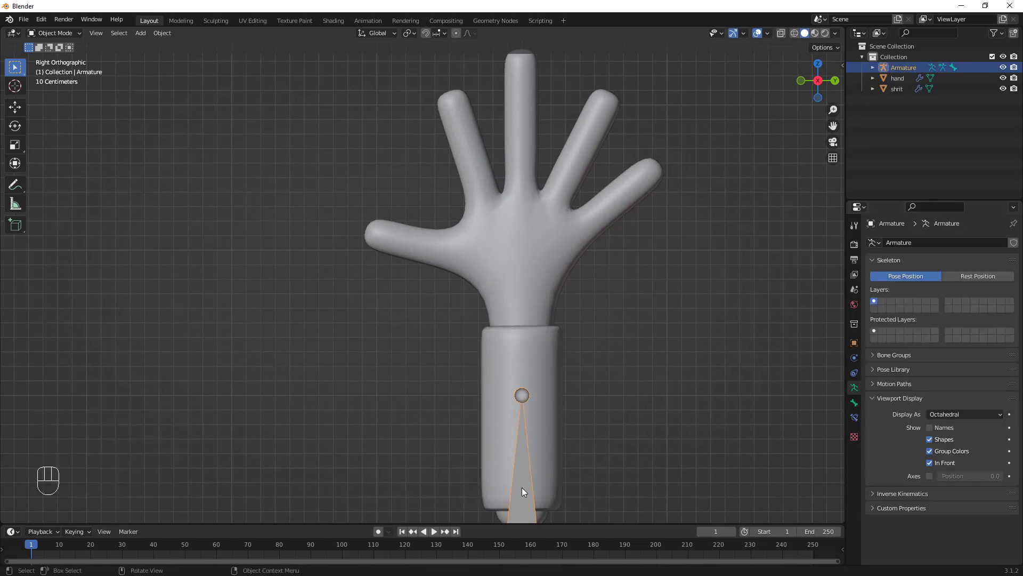
key("Tab")
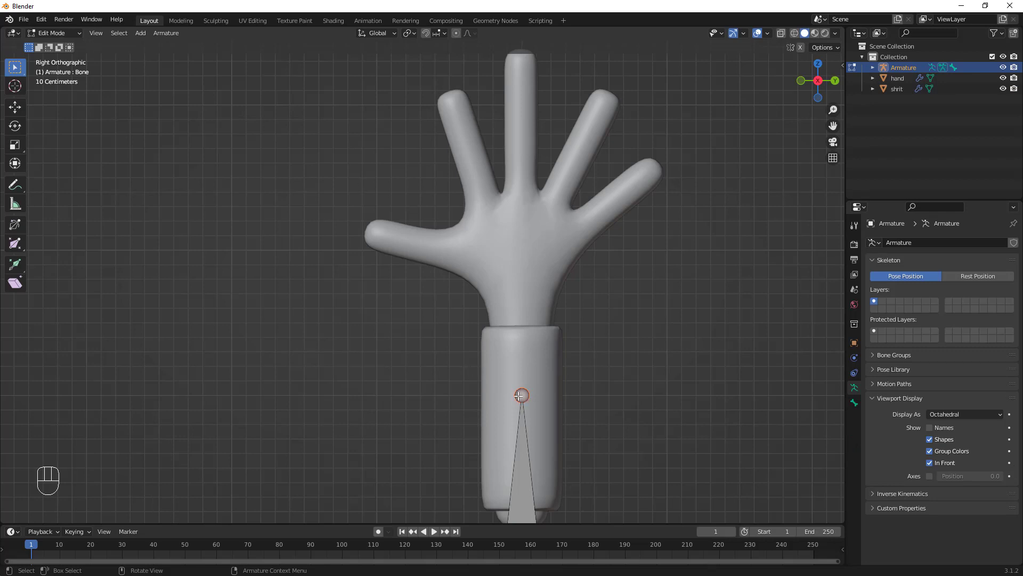
key("g")
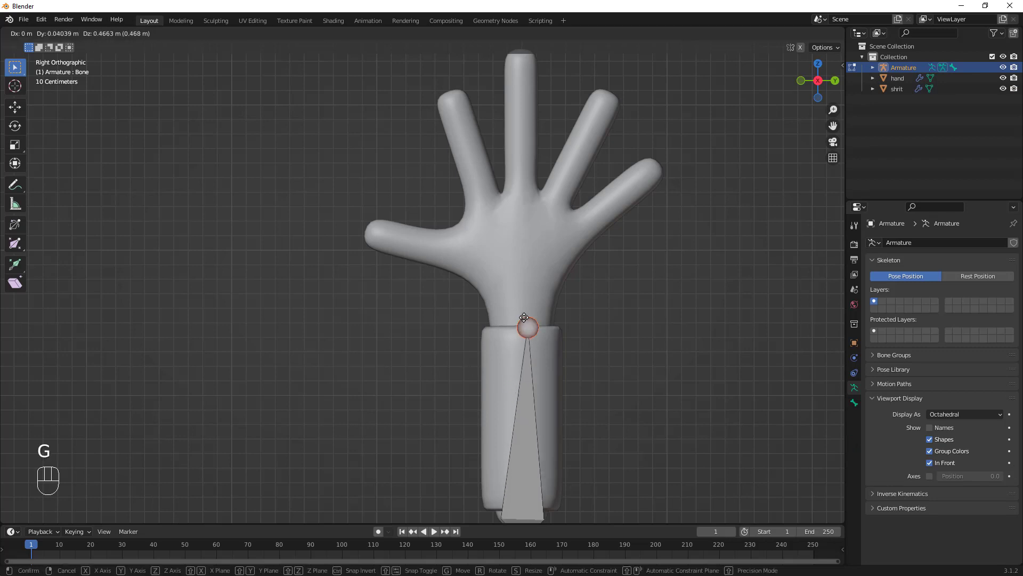
left_click(519, 306)
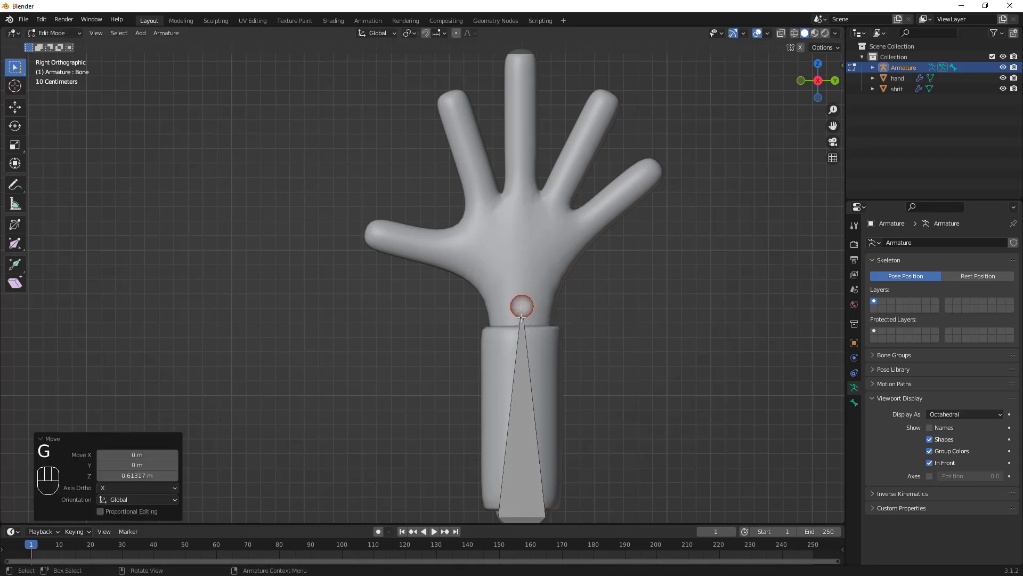
key("e")
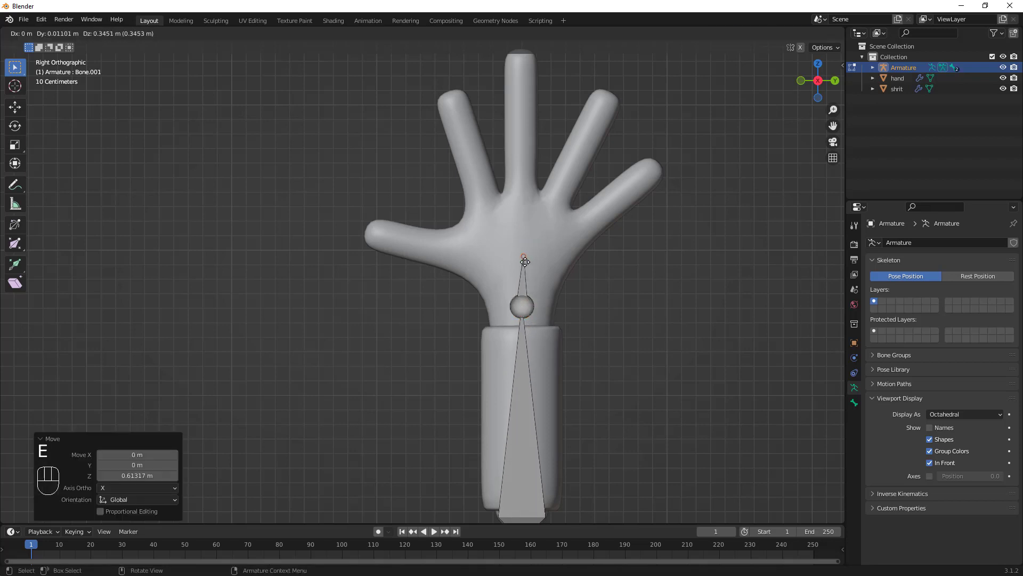
left_click(523, 262)
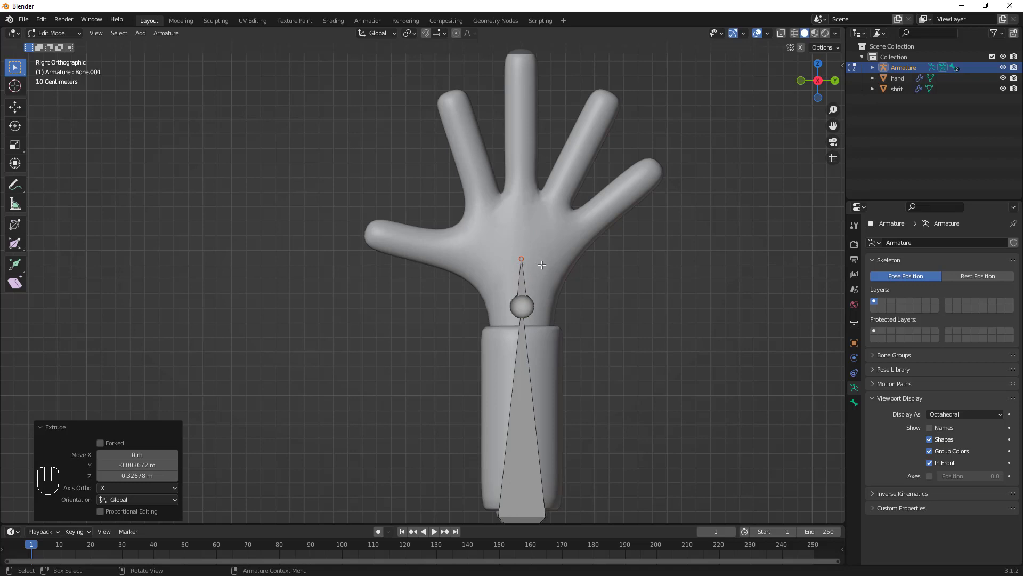
- Extrude five bones from the palm bone's tip, fanning out to the base of each finger and the thumb
key("e")
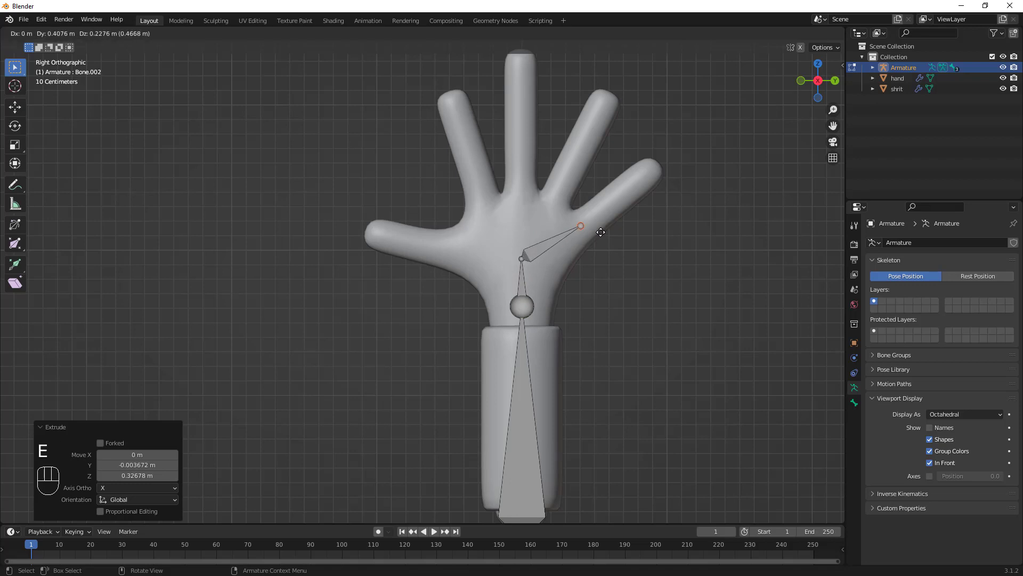
left_click(604, 231)
left_click(522, 259)
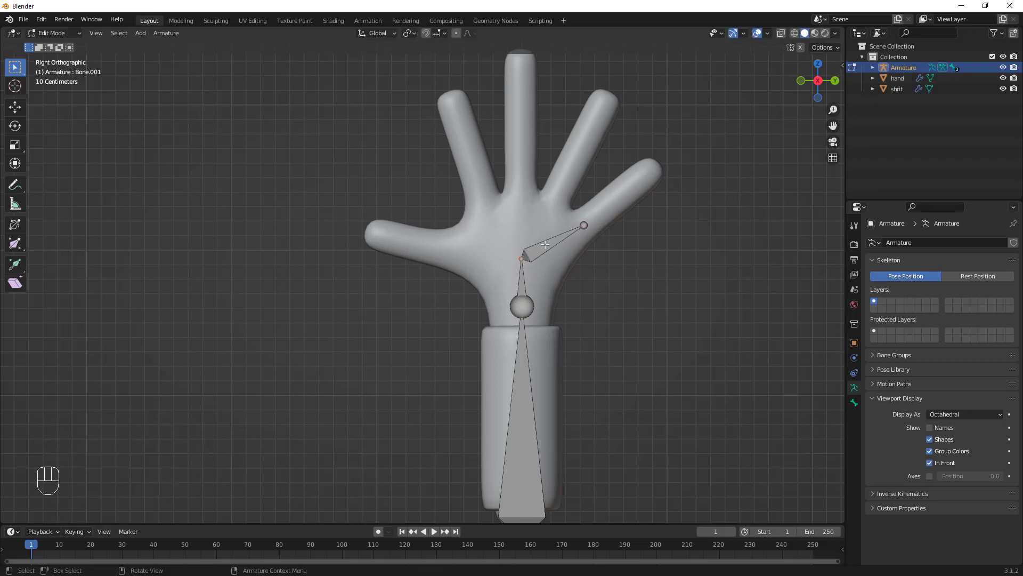
key("e")
left_click(554, 231)
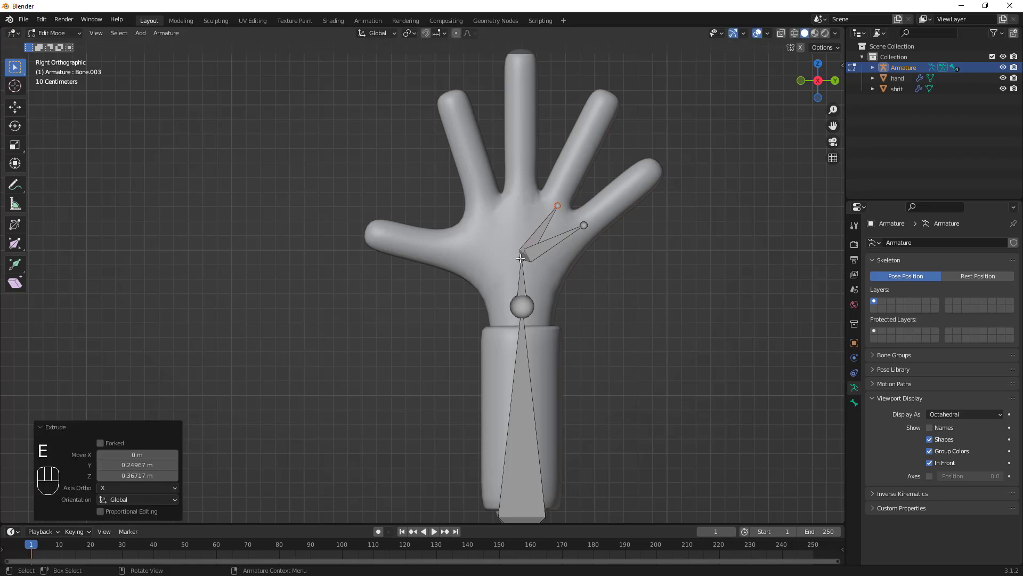
key("e")
left_click(522, 201)
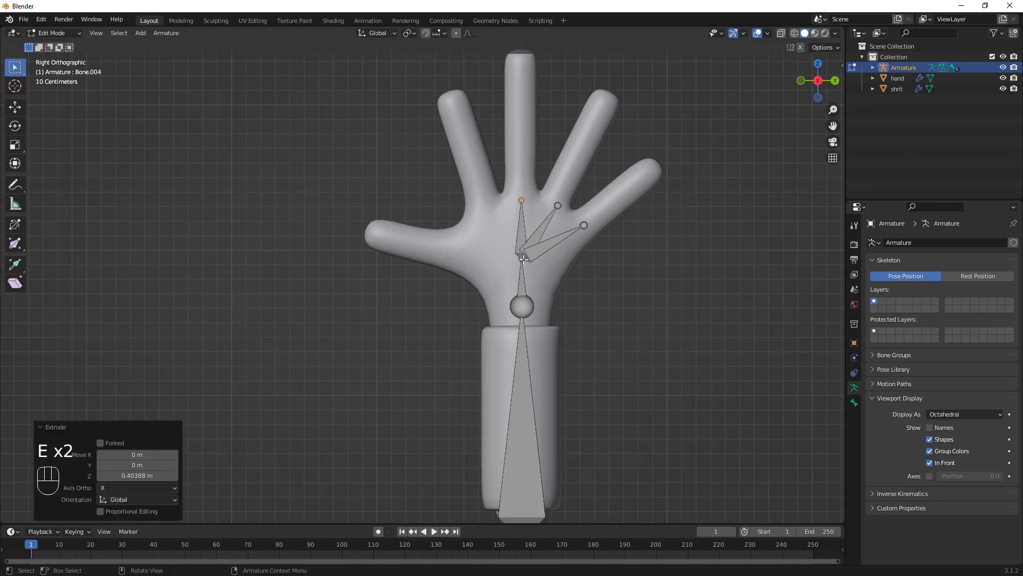
left_click(521, 256)
key("e")
left_click(508, 245)
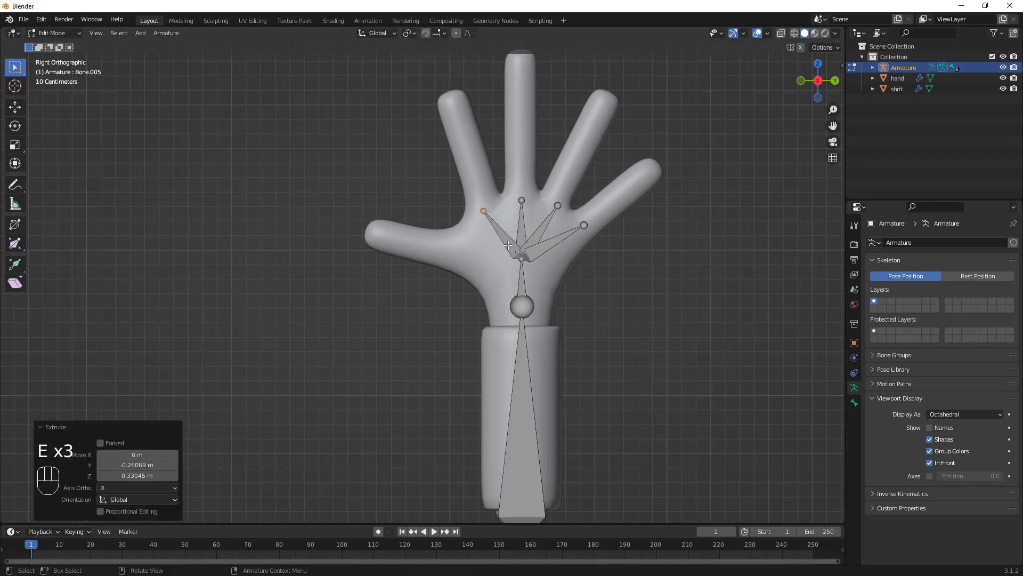
left_click(520, 258)
key("e")
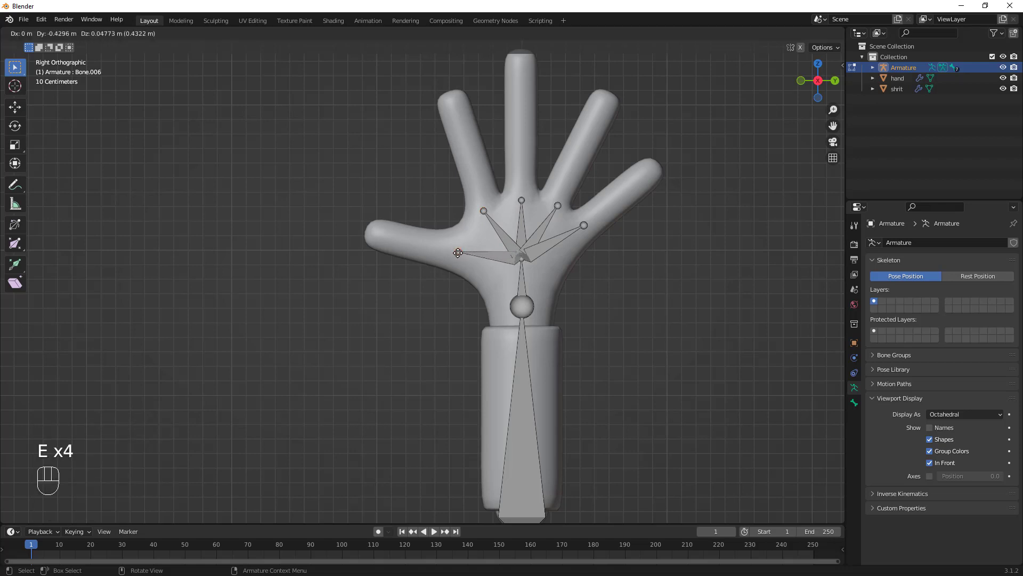
left_click(454, 251)
- Extrude one bone from each of the five finger-base joints out to the corresponding fingertip
left_click(584, 225)
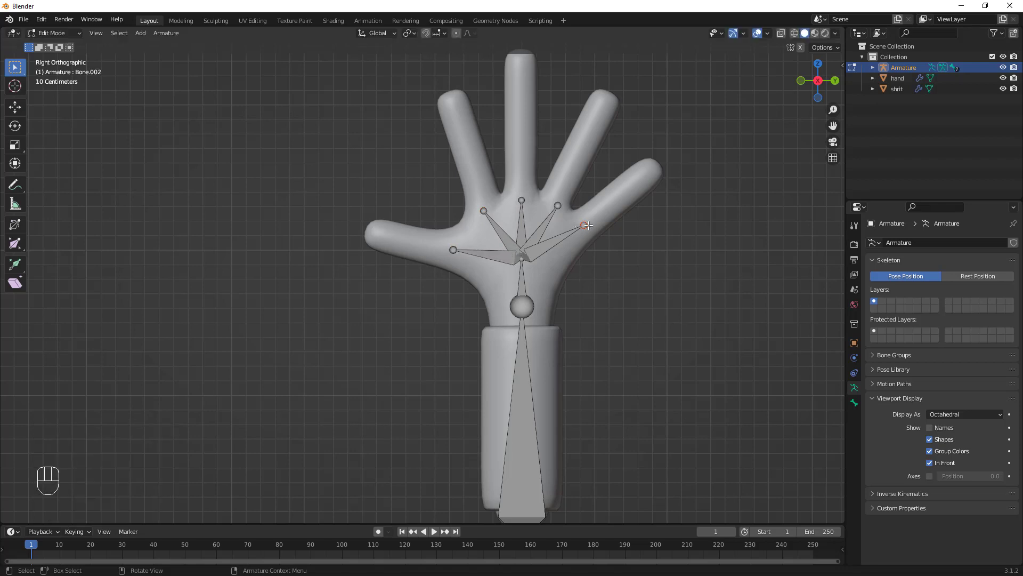
key("e")
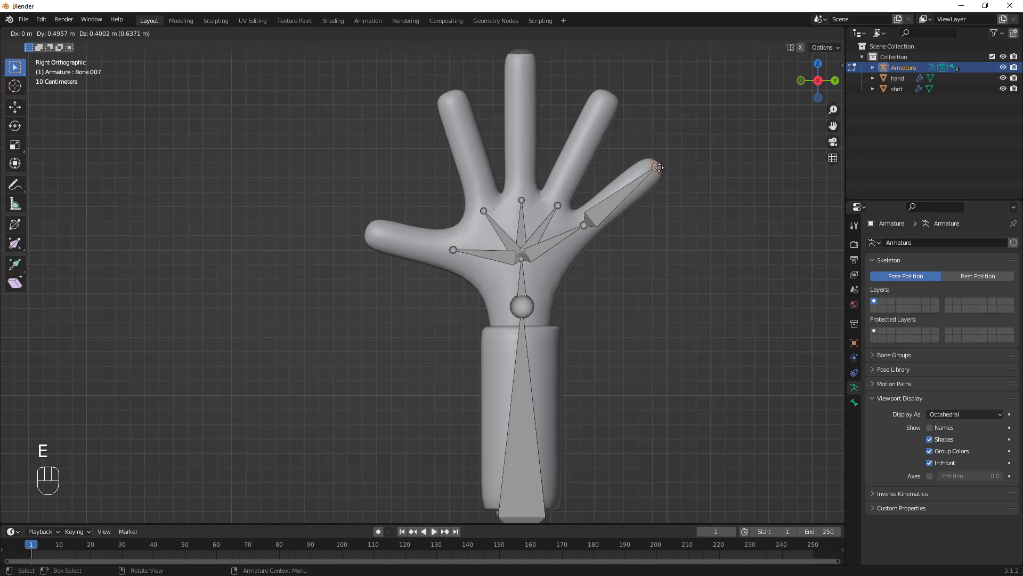
left_click(656, 167)
left_click(558, 205)
key("e")
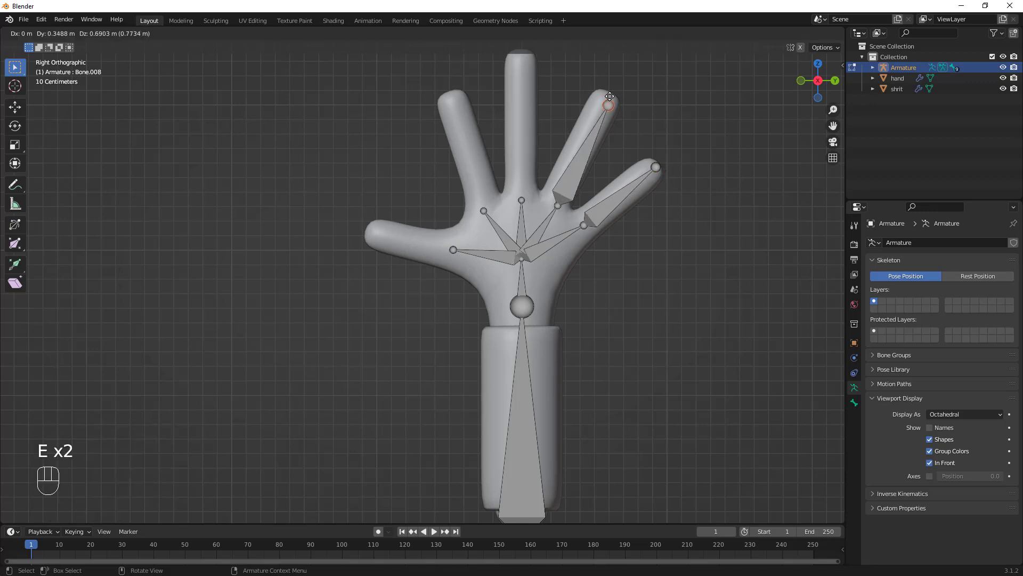
left_click(609, 97)
left_click(522, 200)
key("e")
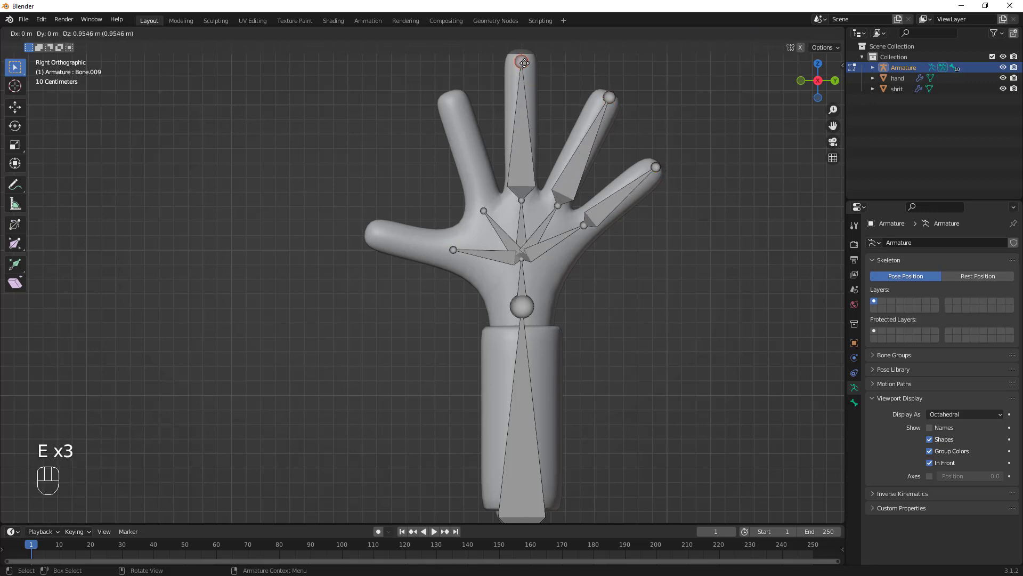
left_click(505, 107)
left_click(483, 212)
key("e")
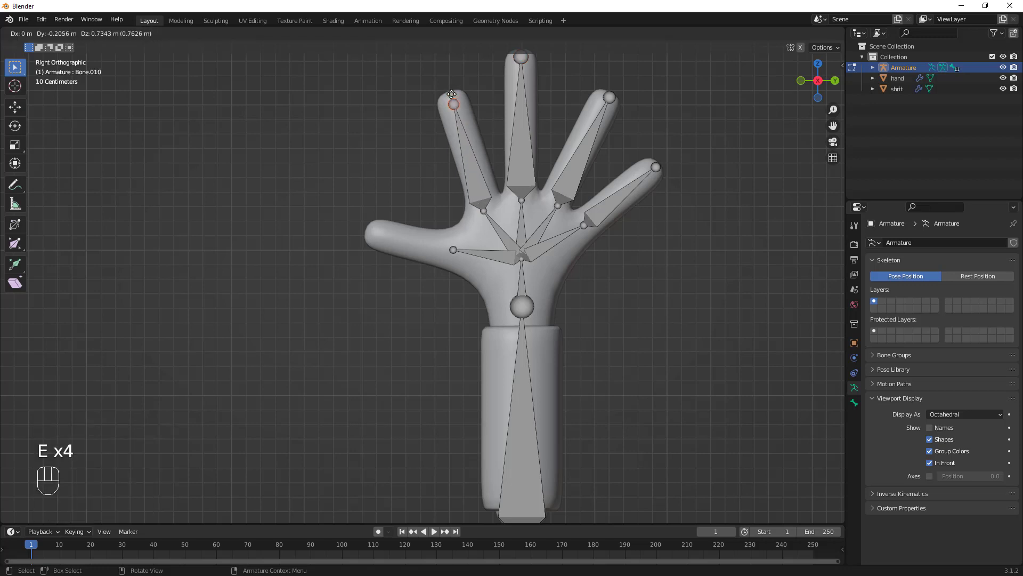
left_click(454, 103)
left_click(446, 257)
key("e")
left_click(374, 234)
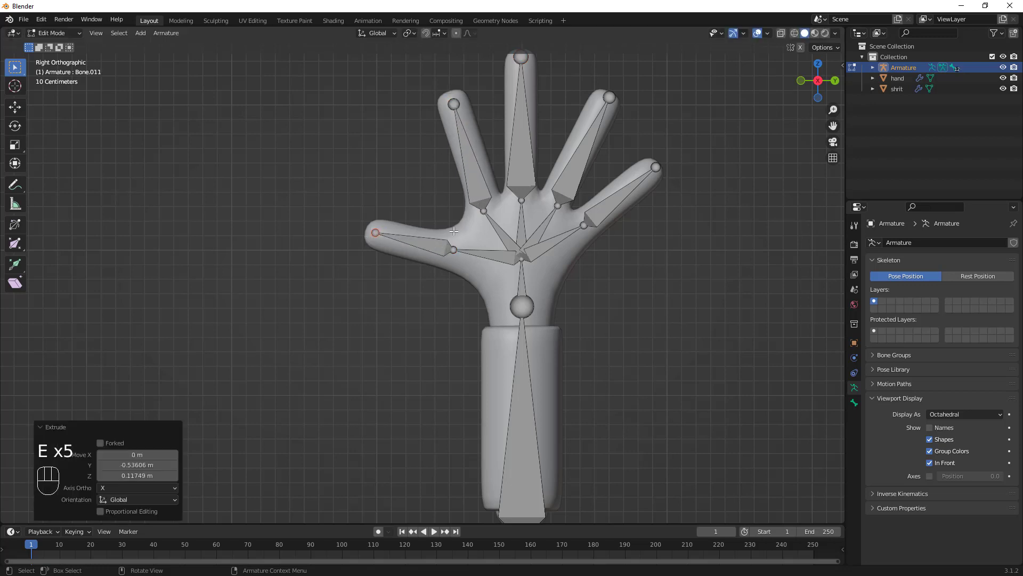
- Move the index finger's base joint about 0.018 m in Y and 0.015 m in Z to centre it in the finger
left_click(483, 211)
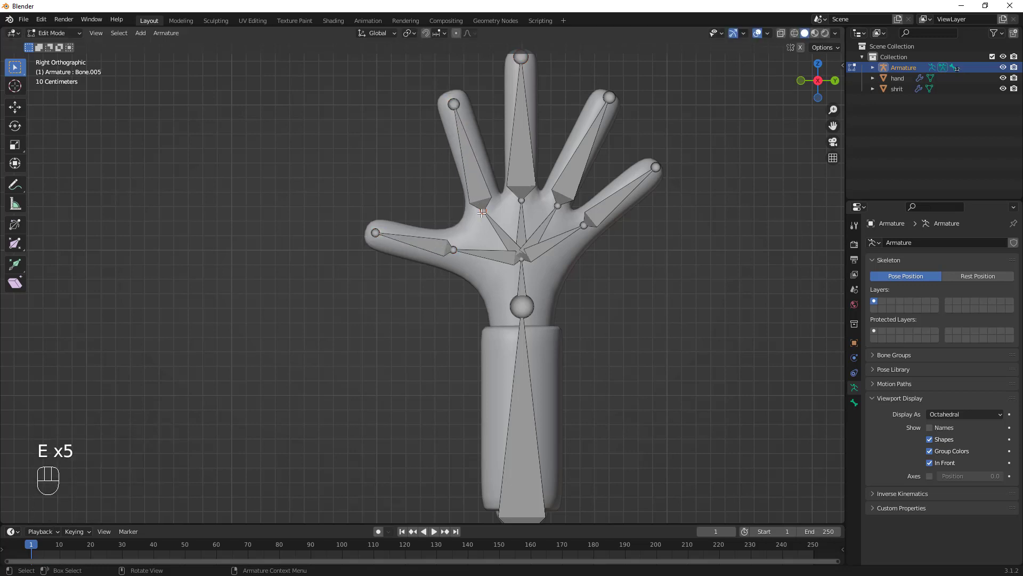
key("g")
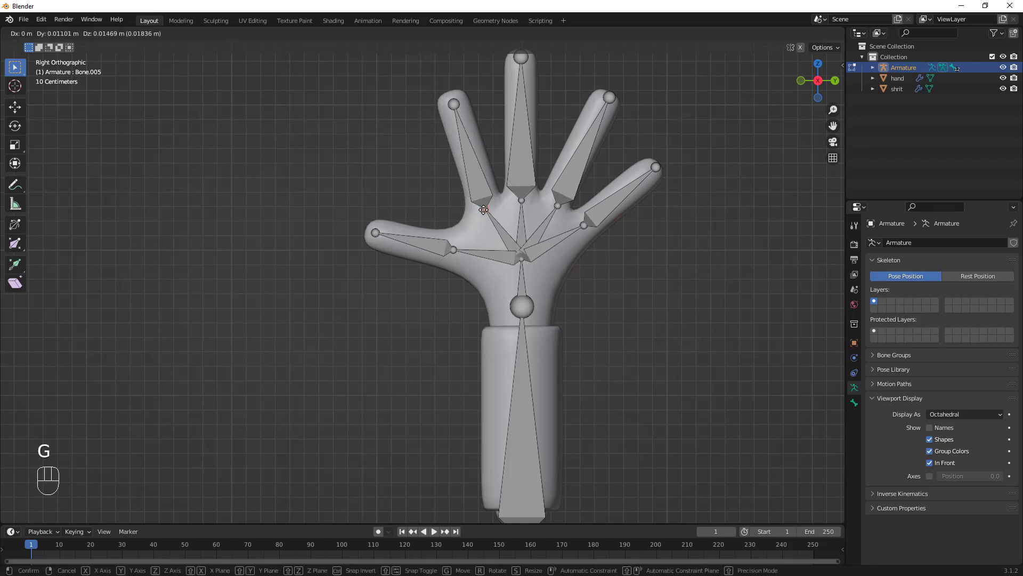
left_click(484, 210)
middle_click_drag(556, 228, 551, 294, "shift")
scroll(544, 266, "up", 1)
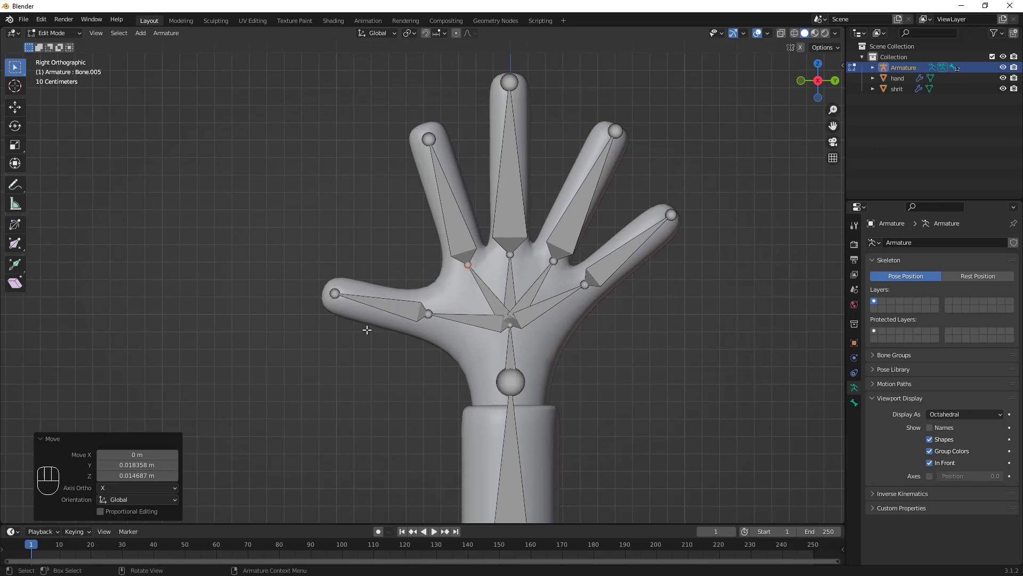
- Subdivide the outer bones of the thumb and four fingers with 2 cuts, and return the armature to Object Mode
left_click(416, 314)
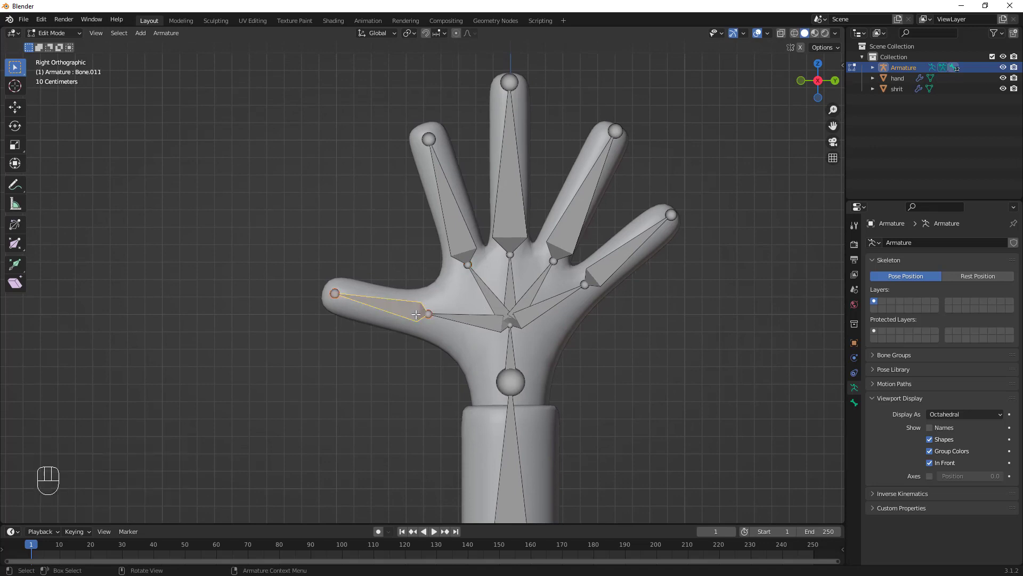
left_click(448, 234, "shift")
left_click(526, 201, "shift")
left_click(587, 216, "shift")
left_click(629, 251, "shift")
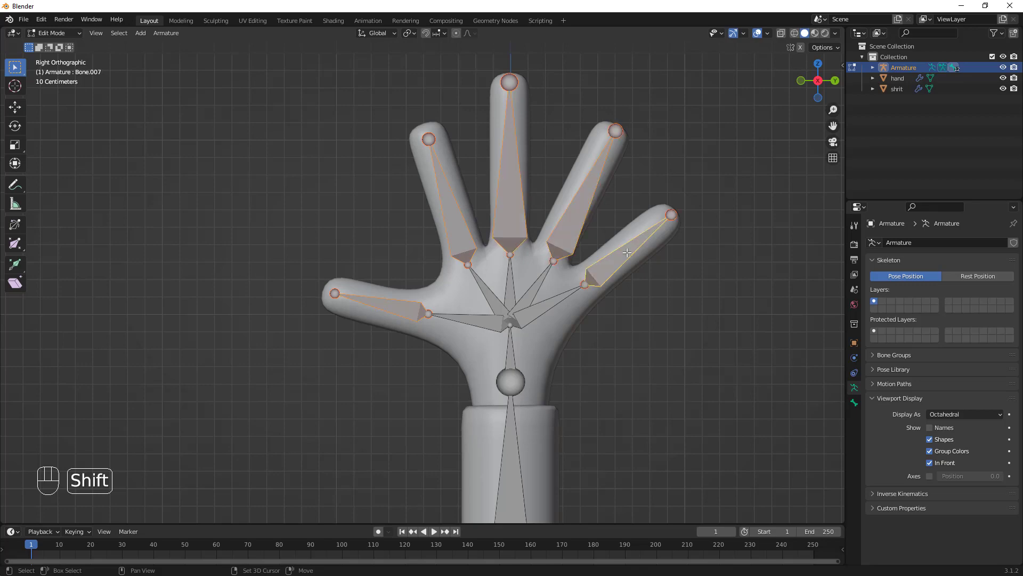
right_click(605, 245)
left_click(606, 246)
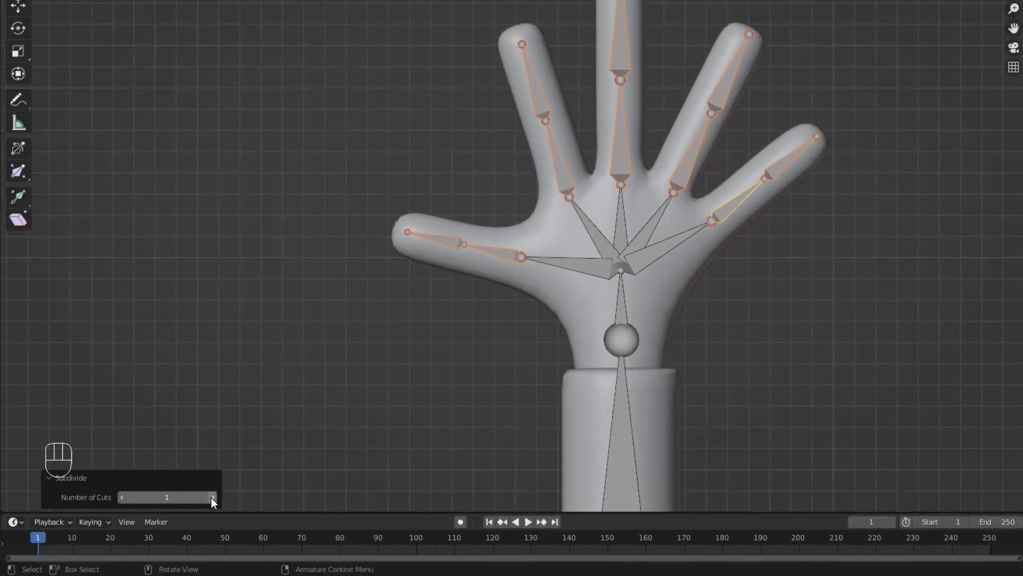
left_click(212, 498)
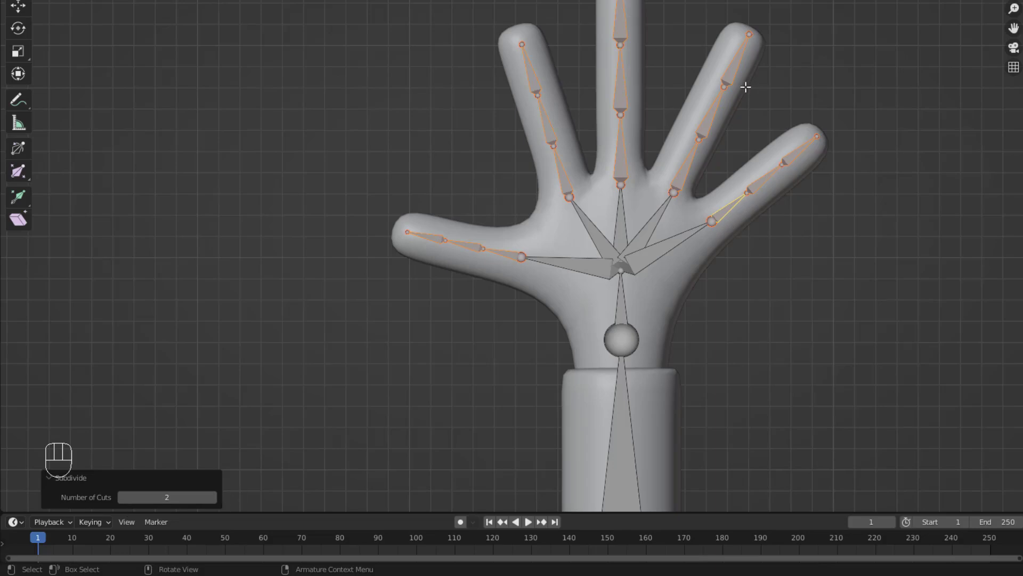
scroll(699, 152, "down", 4)
middle_click_drag(691, 232, 678, 290)
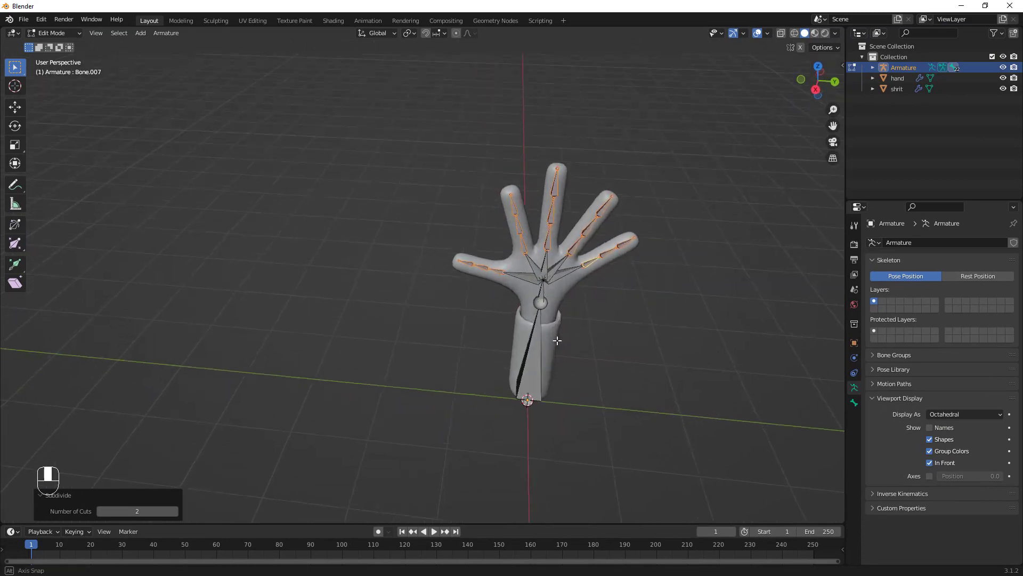
mouse_move(557, 340)
middle_mouse_down()
mouse_move(565, 299)
mouse_move(574, 338)
middle_mouse_up()
key("Tab")
left_click(580, 319)
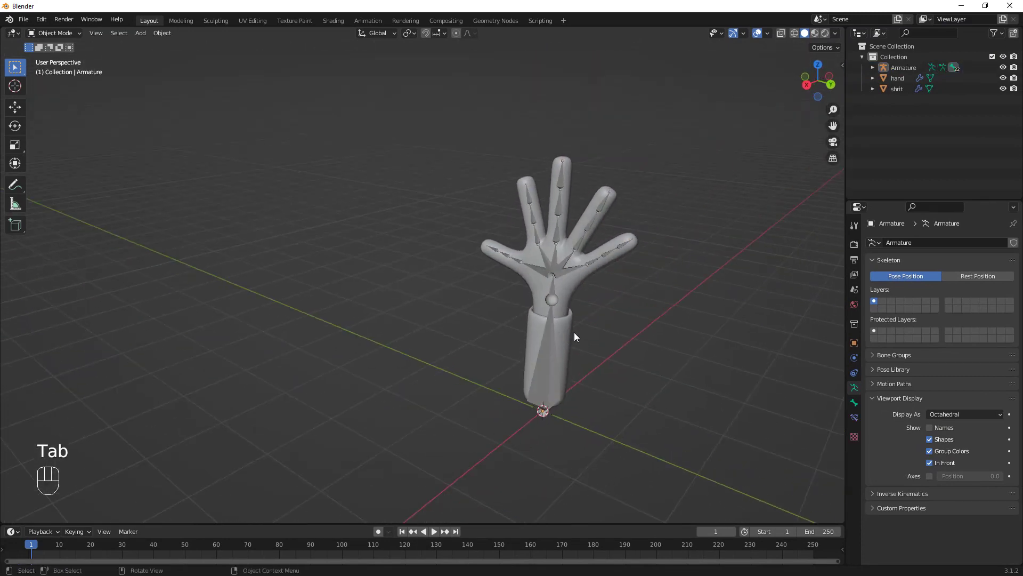
- Parent the shirt sleeve to the hand using Object (Keep Transform)
scroll(576, 338, "up", 3)
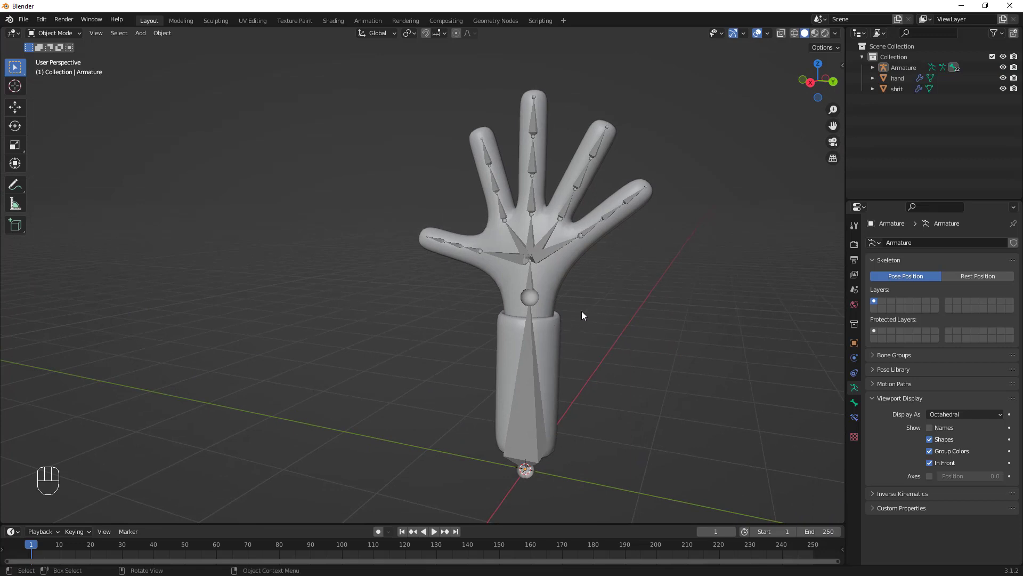
middle_click_drag(582, 314, 577, 372)
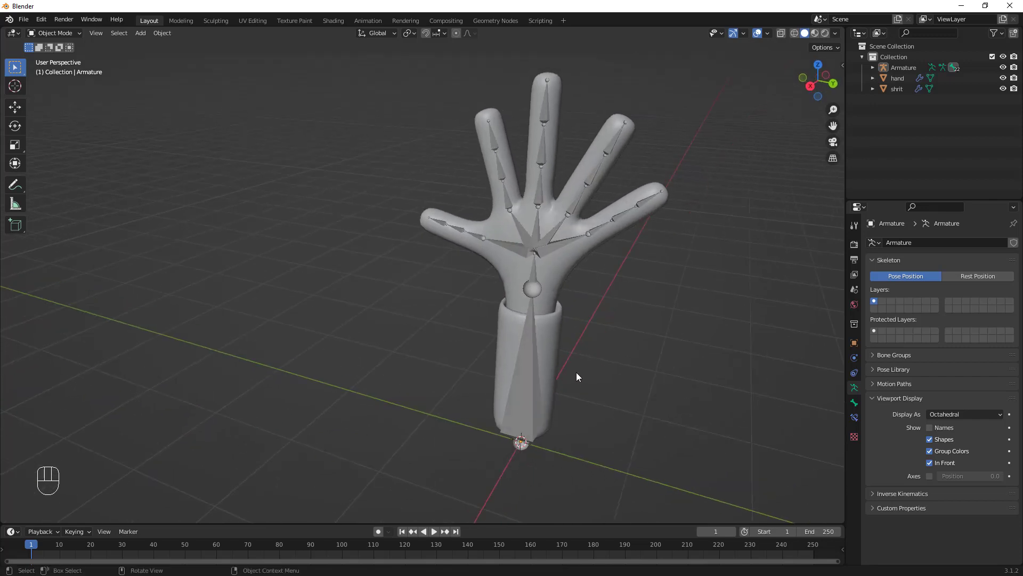
left_click(552, 328)
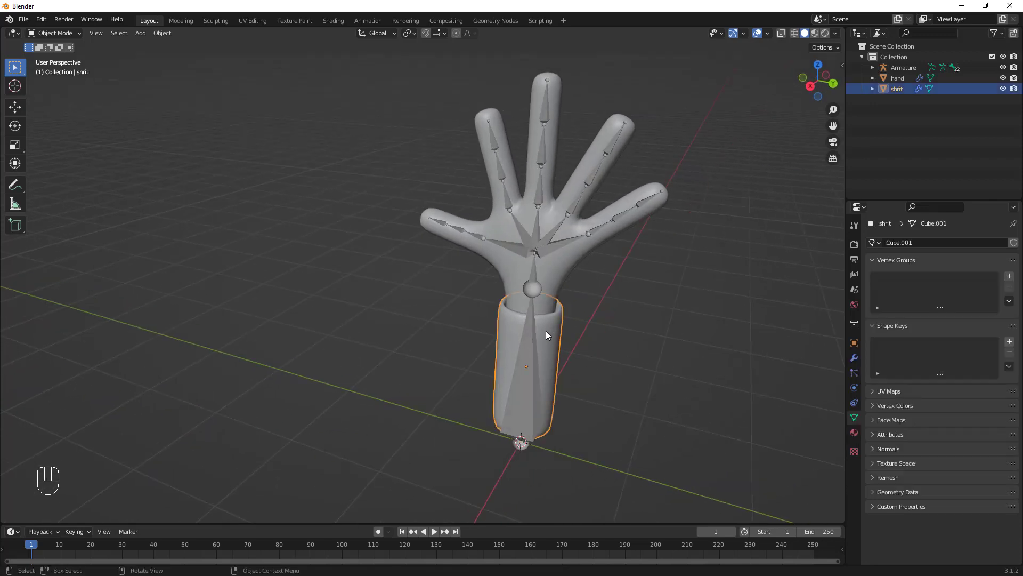
middle_click_drag(545, 333, 556, 288)
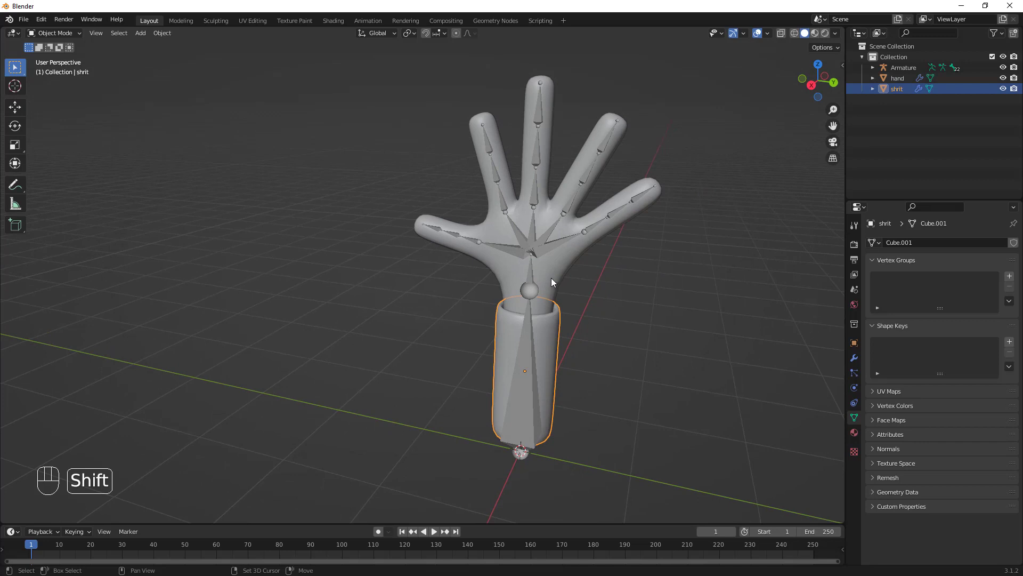
left_click(546, 272, "shift")
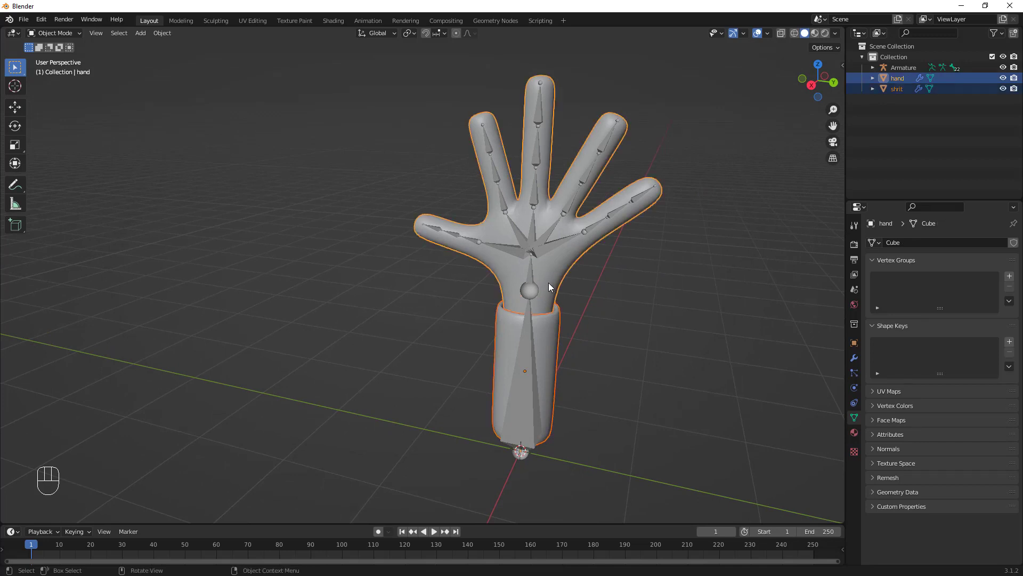
key("ctrl+p")
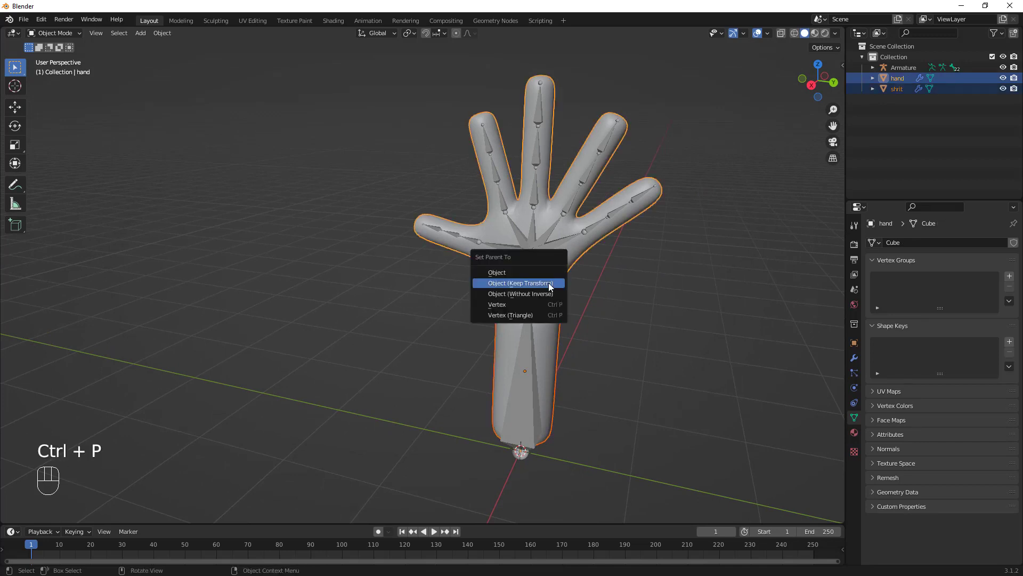
left_click(550, 283)
- Try moving the hand to check that the sleeve follows it, and cancel the move
left_click(662, 311)
left_click(565, 269)
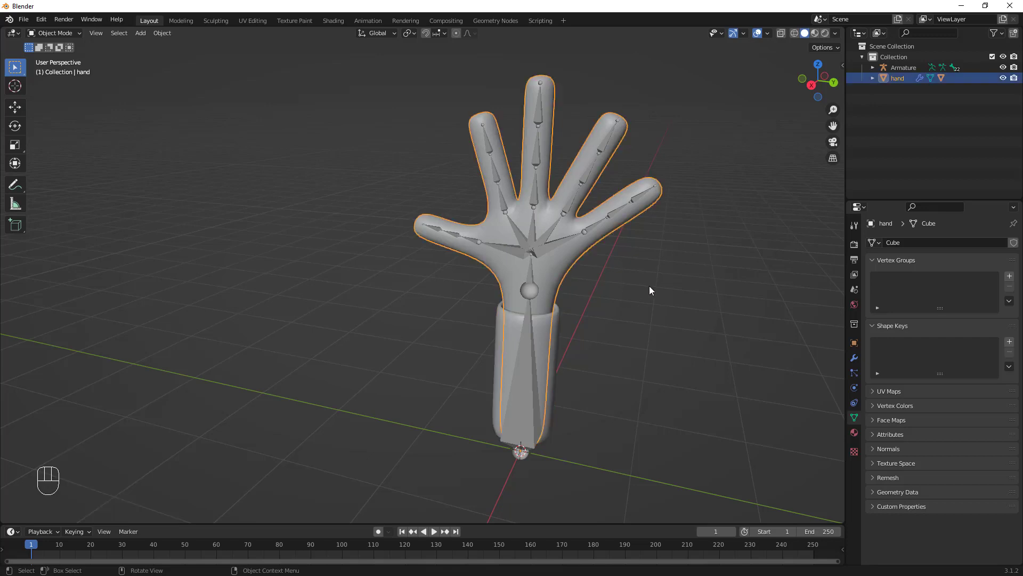
key("g")
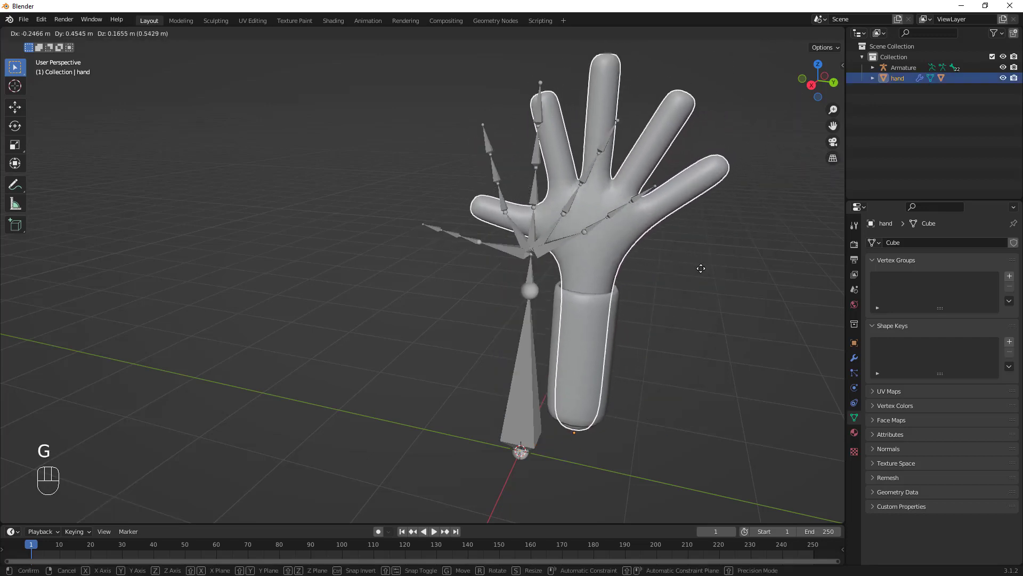
right_click(698, 270)
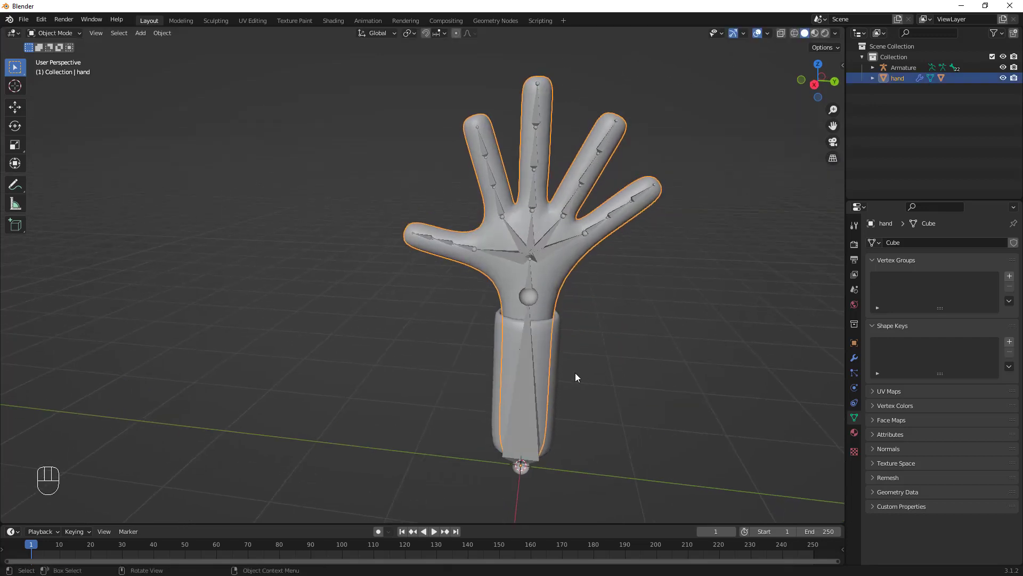
- Parent the hand to the armature using Armature Deform With Automatic Weights
key("shift")
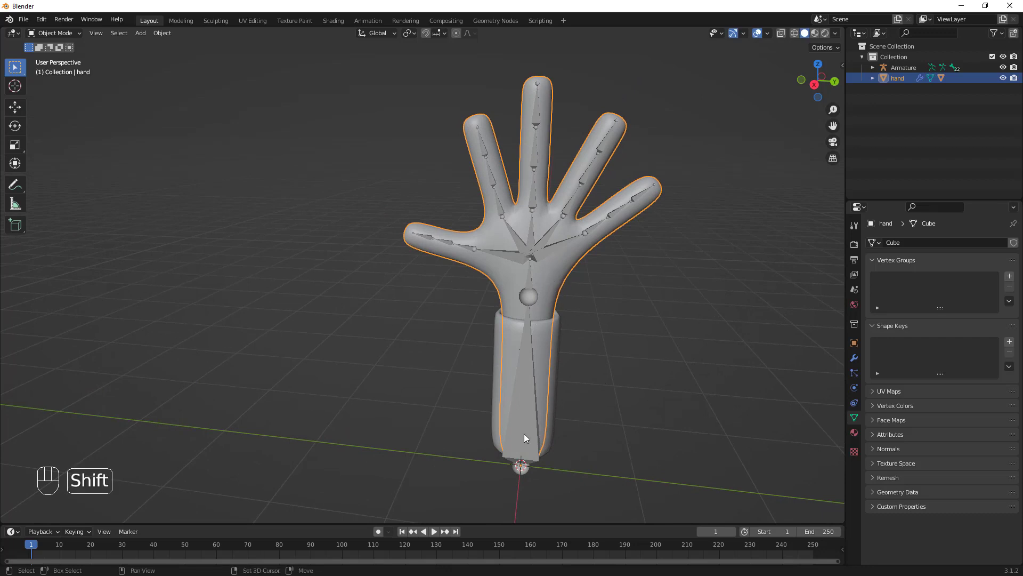
left_click(524, 434, "shift")
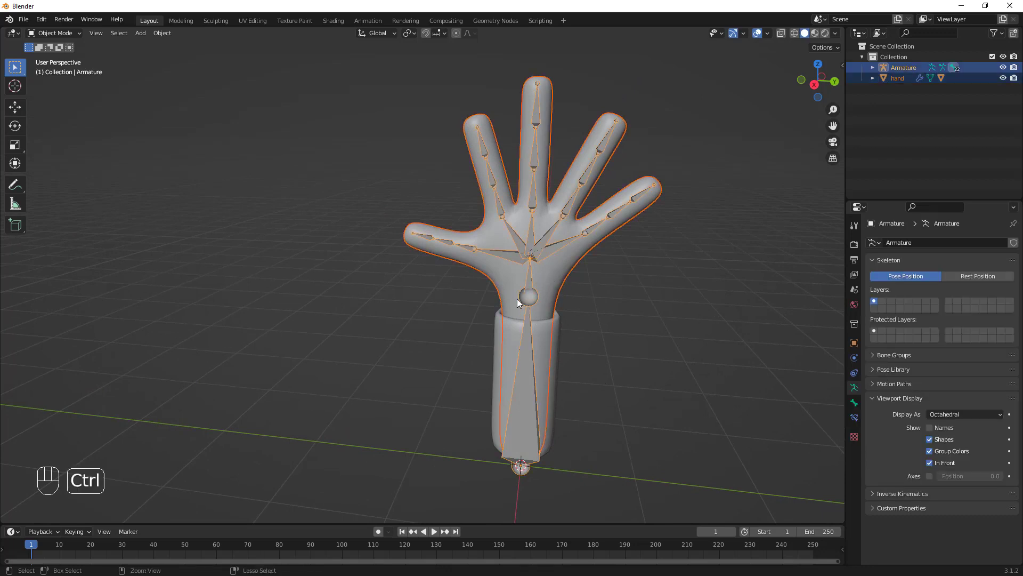
key("ctrl+p")
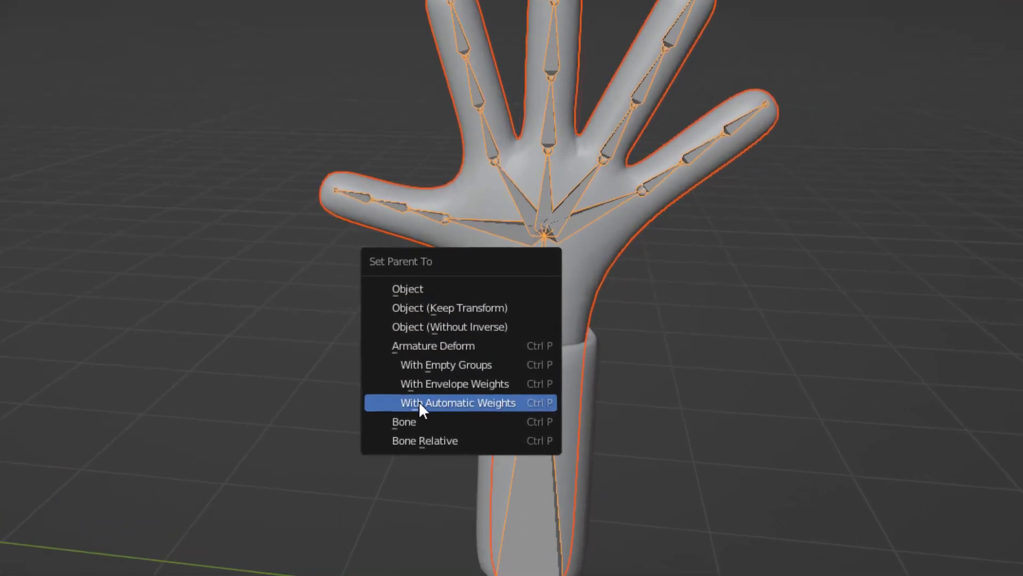
left_click(465, 398)
middle_click_drag(633, 411, 639, 446)
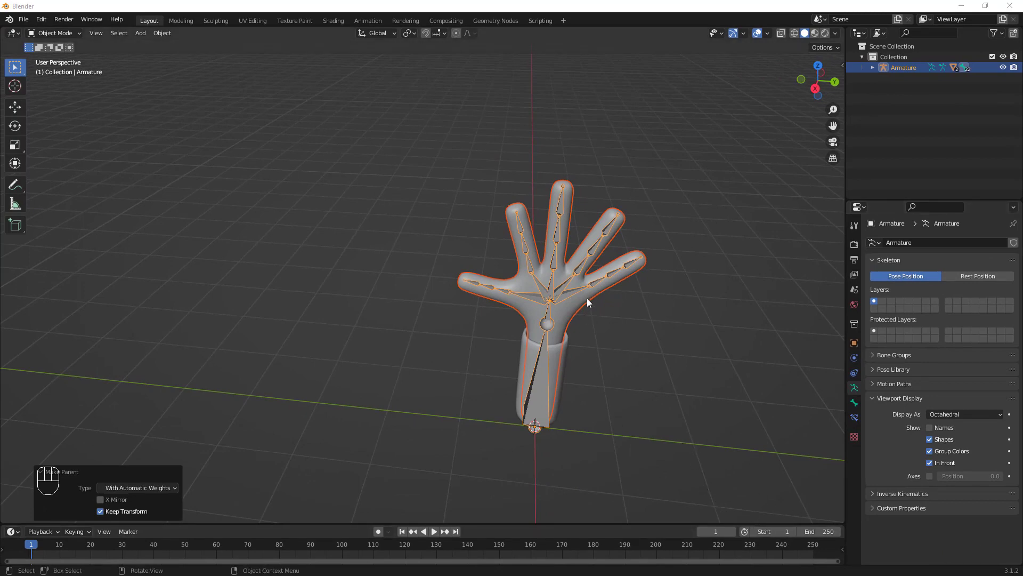
middle_click_drag(587, 298, 554, 306)
left_click(625, 352)
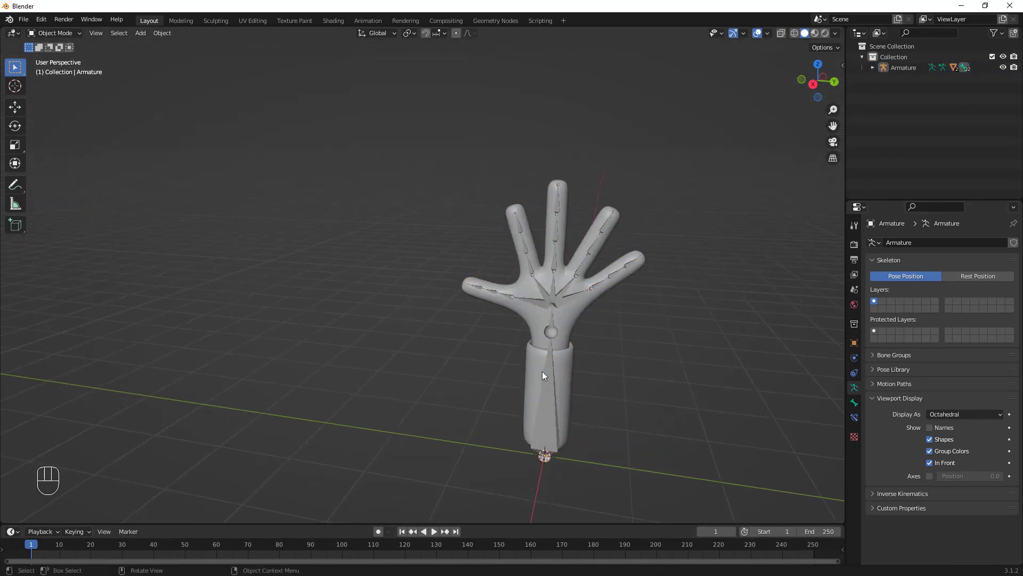
- Select the armature and switch it to Pose Mode
left_click(550, 377)
left_click(58, 33)
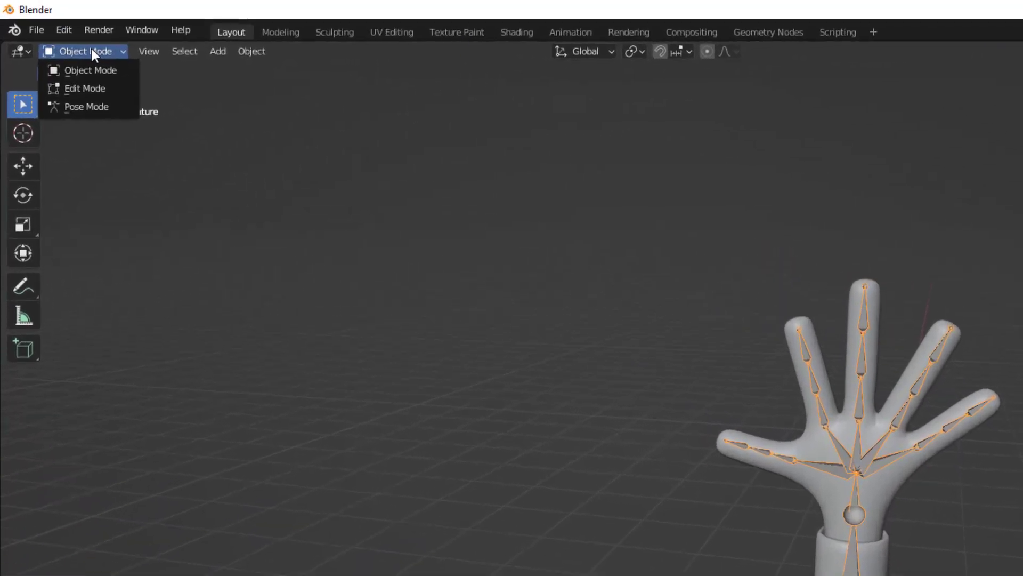
left_click(85, 106)
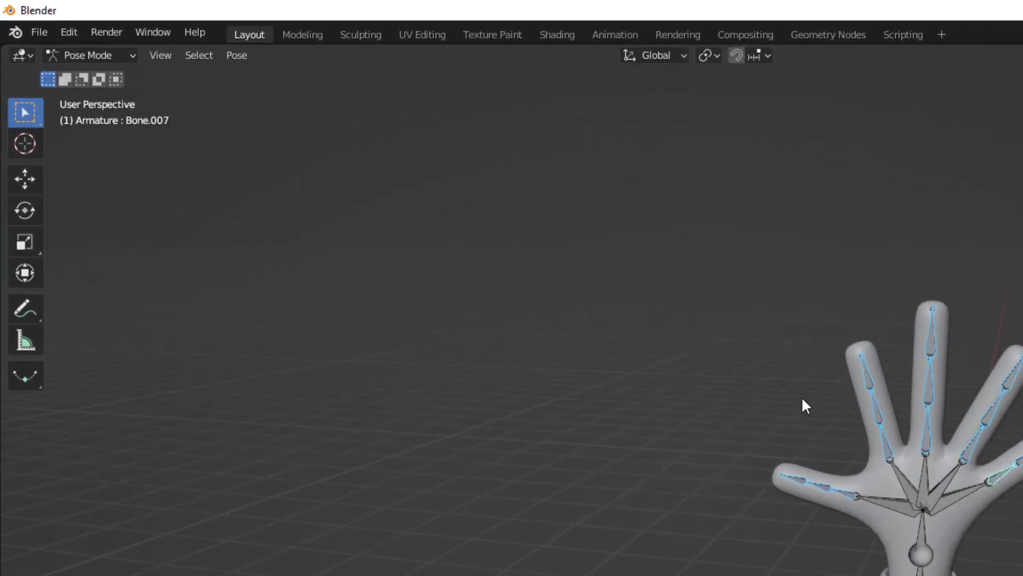
- Try rotating the little finger's tip bone to test how the hand mesh deforms
scroll(950, 418, "up", 2)
left_click(624, 292)
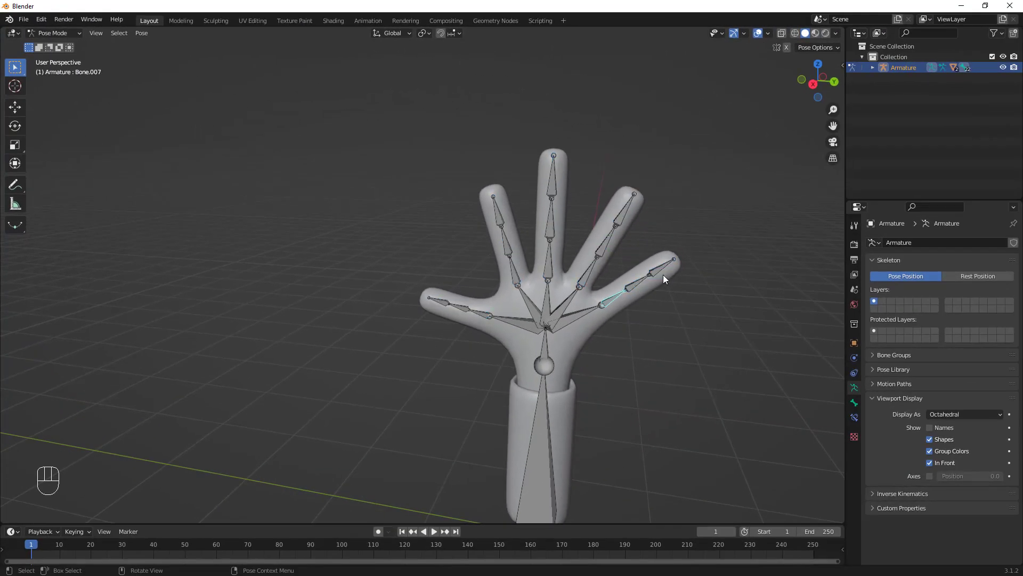
left_click(661, 266)
key("g")
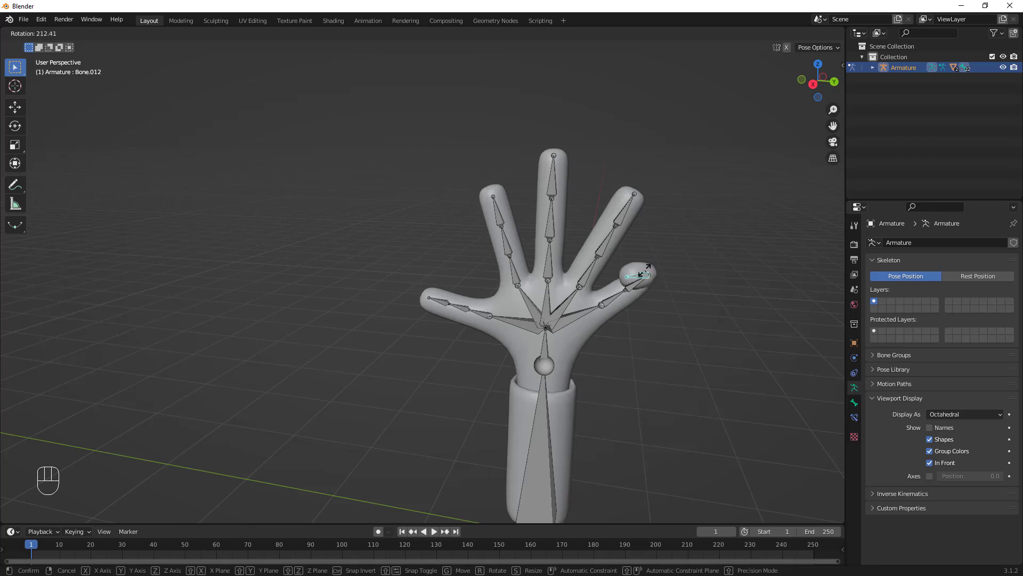
left_click(655, 322)
mouse_move(654, 322)
middle_mouse_down()
mouse_move(682, 306)
mouse_move(665, 330)
mouse_move(645, 320)
middle_mouse_up()
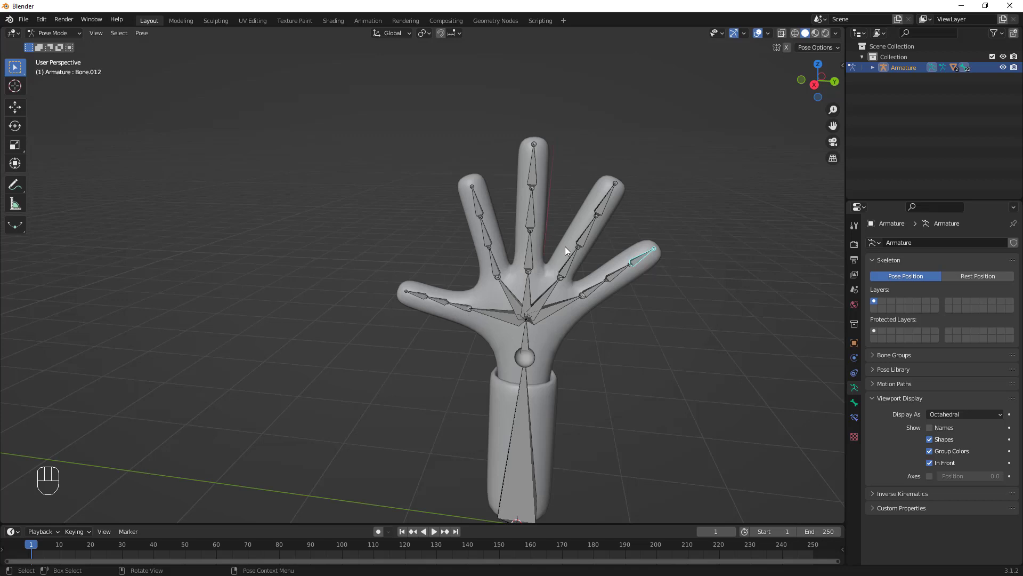
- Add a Copy Rotation constraint to the thumb's middle bone, targeting the thumb bone below it
middle_click_drag(510, 347, 491, 360, "shift")
scroll(529, 297, "up", 2)
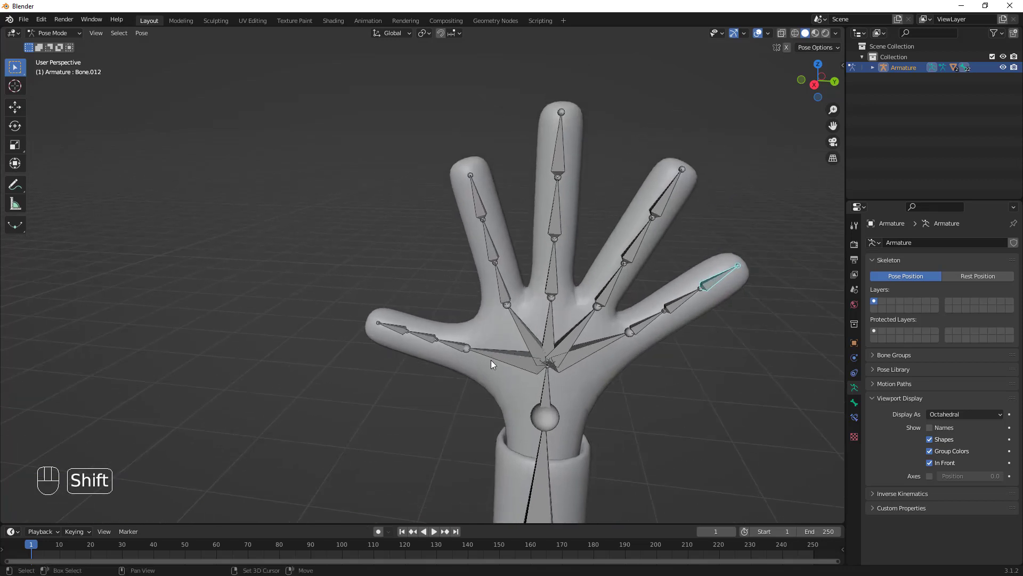
left_click(453, 351)
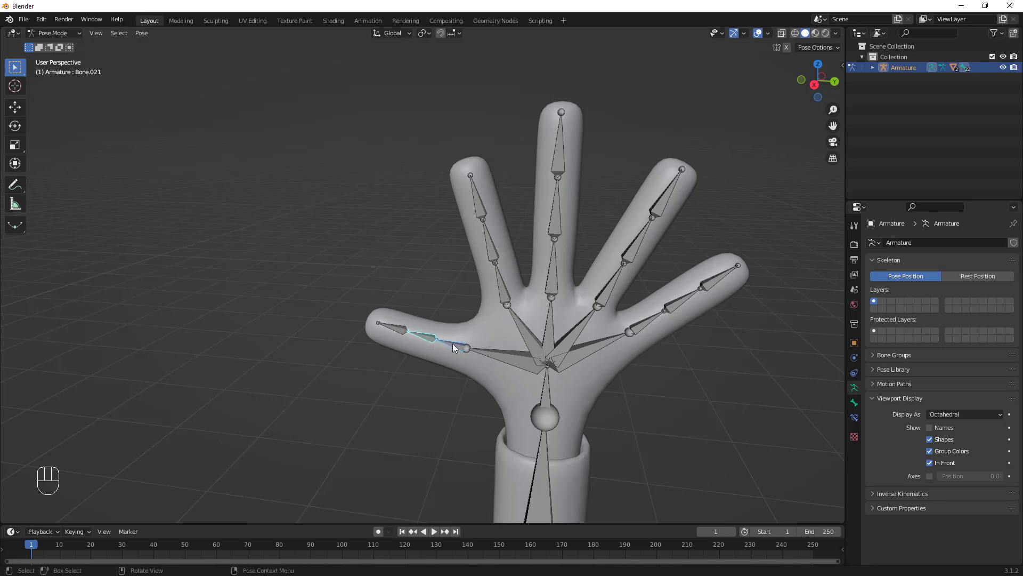
key("ctrl+shift+c")
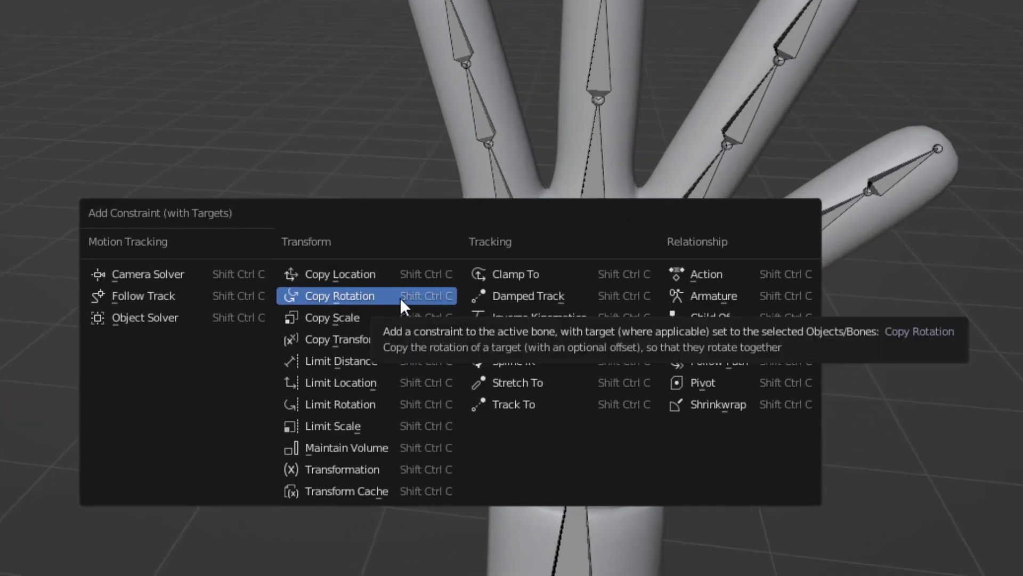
left_click(377, 299)
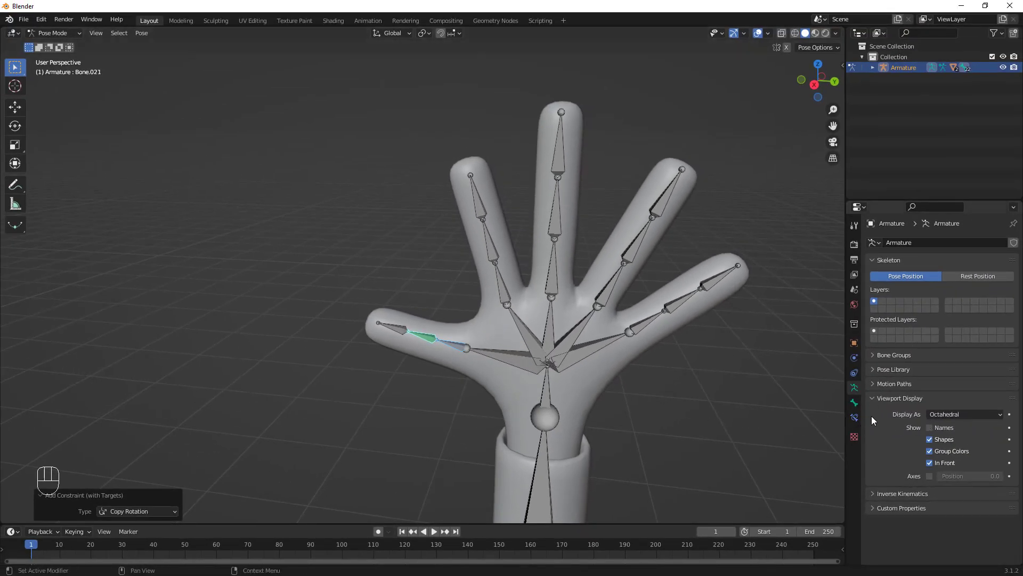
- Set both Target and Owner of the middle thumb bone's Copy Rotation constraint to Local Space
left_click(854, 418)
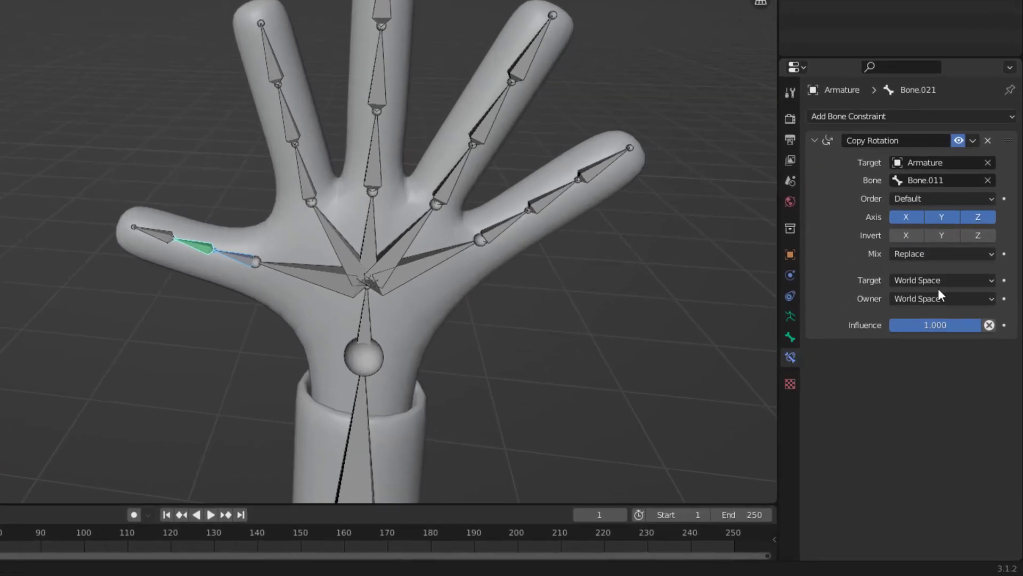
left_click(898, 281)
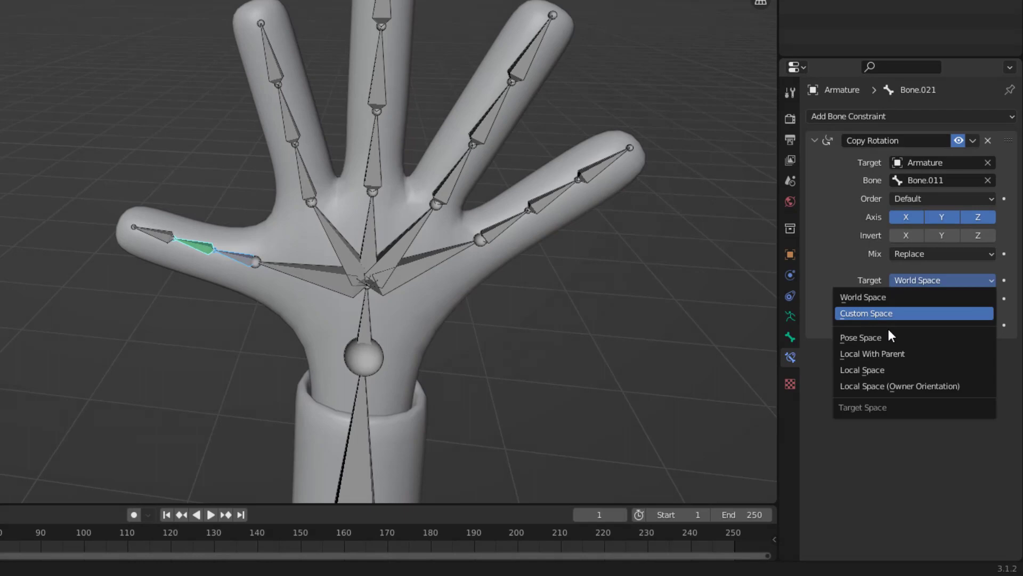
left_click(881, 371)
left_click(913, 297)
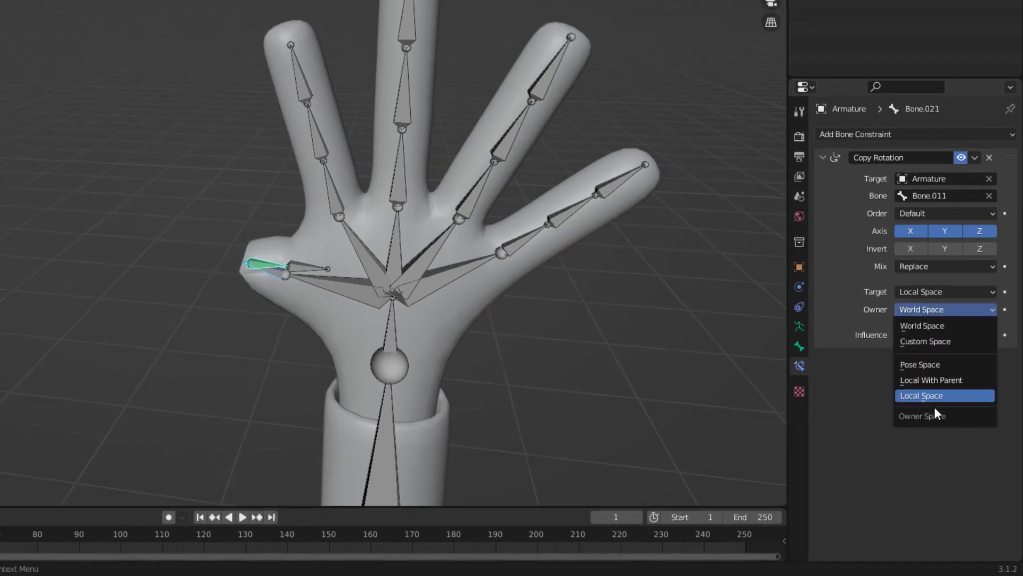
left_click(935, 401)
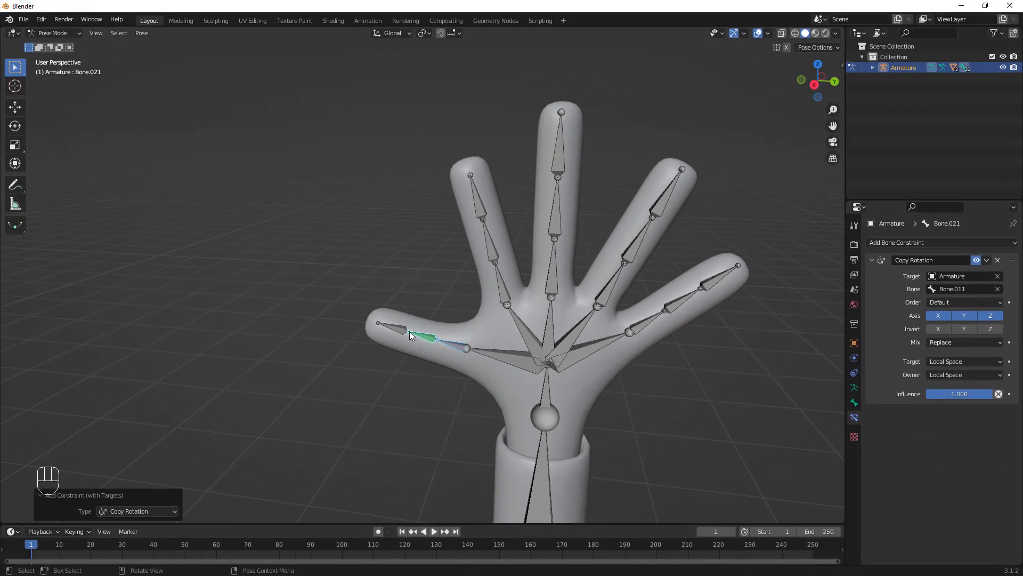
- Add a Copy Rotation constraint to the thumb's tip bone, targeting the thumb's middle bone, with Target and Owner in Local Space
left_click(418, 335)
left_click(398, 331, "shift")
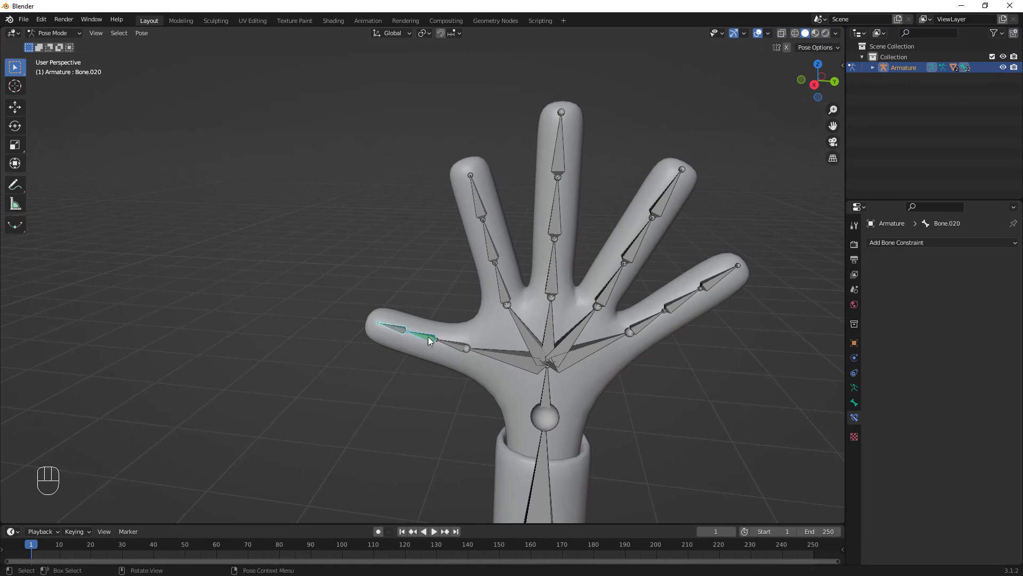
key("shift+ctrl+c")
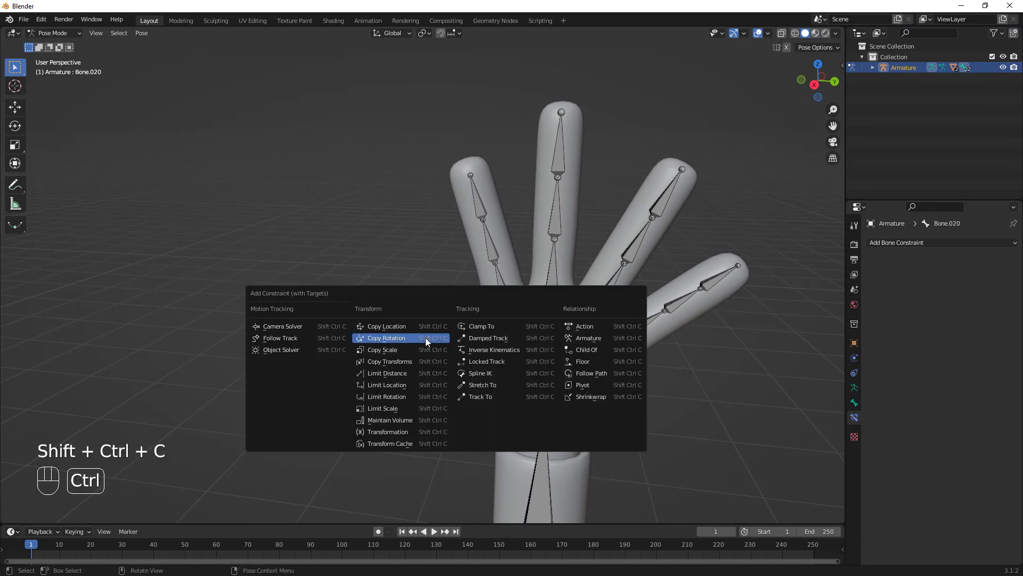
left_click(425, 338)
left_click(932, 360)
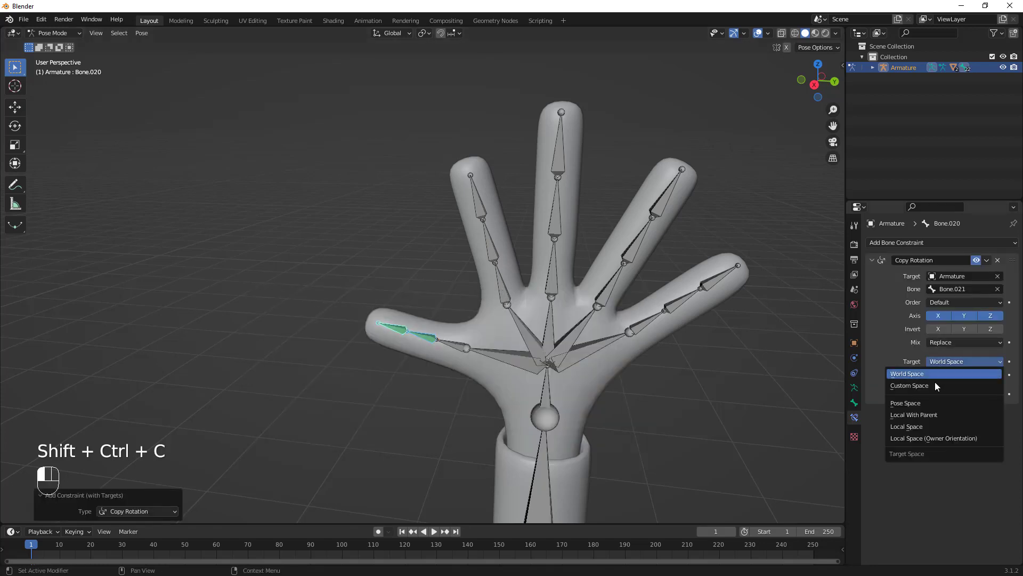
left_click(938, 426)
left_click(951, 373)
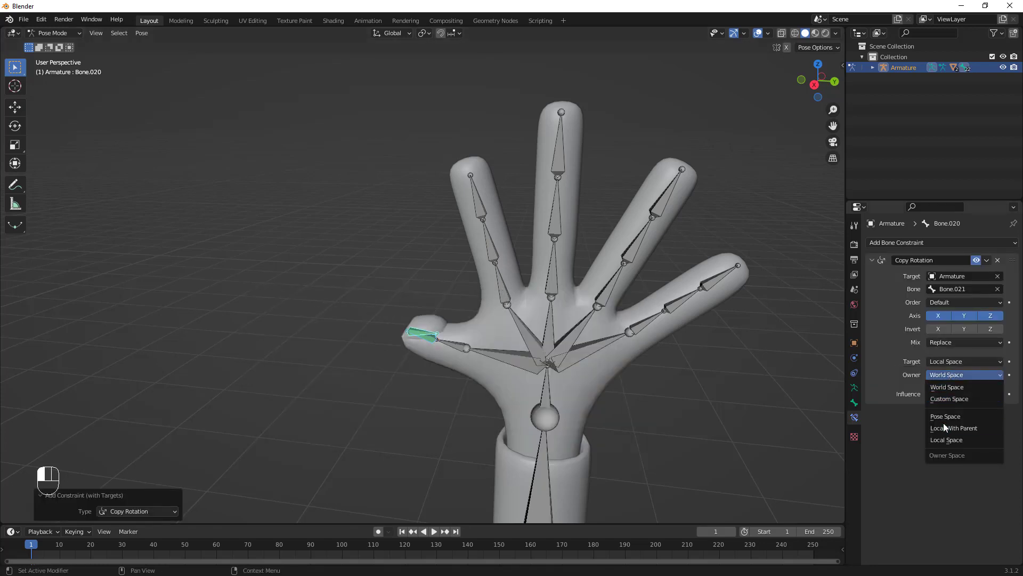
left_click(946, 439)
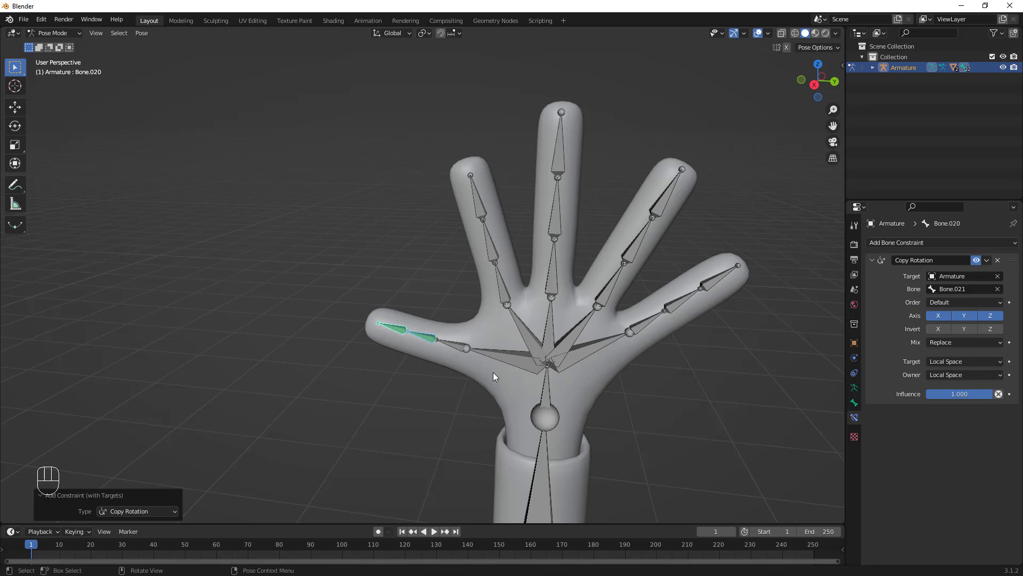
- Try rotating the thumb's lower finger bone about its local Z axis to test the curl, then cancel the rotation
left_click(462, 347)
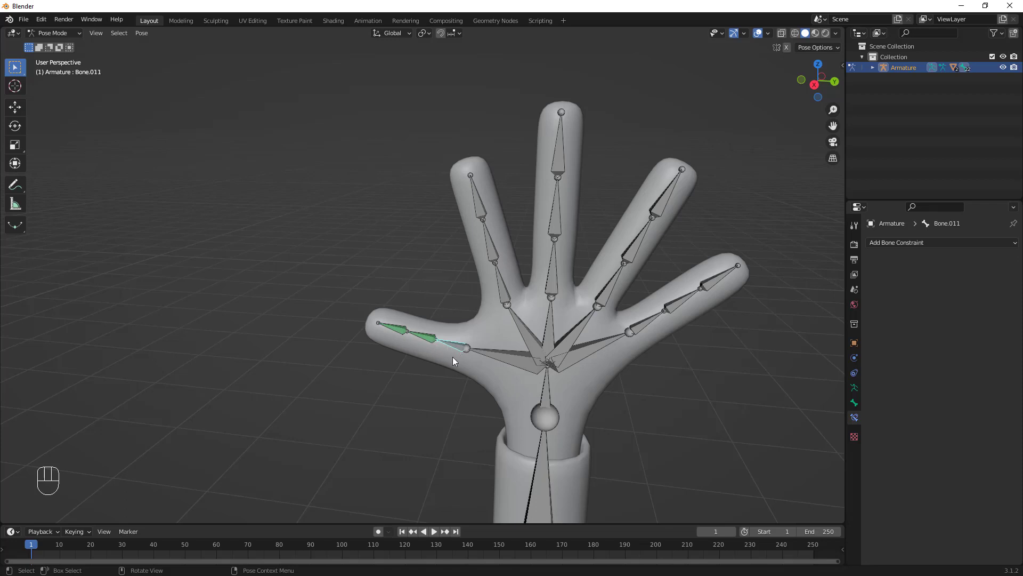
key("r")
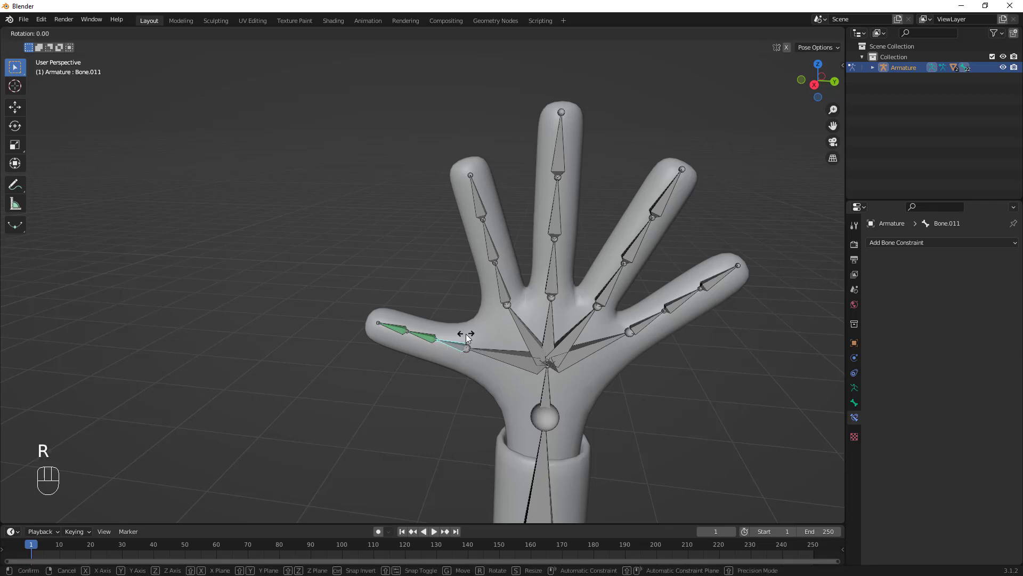
key("z")
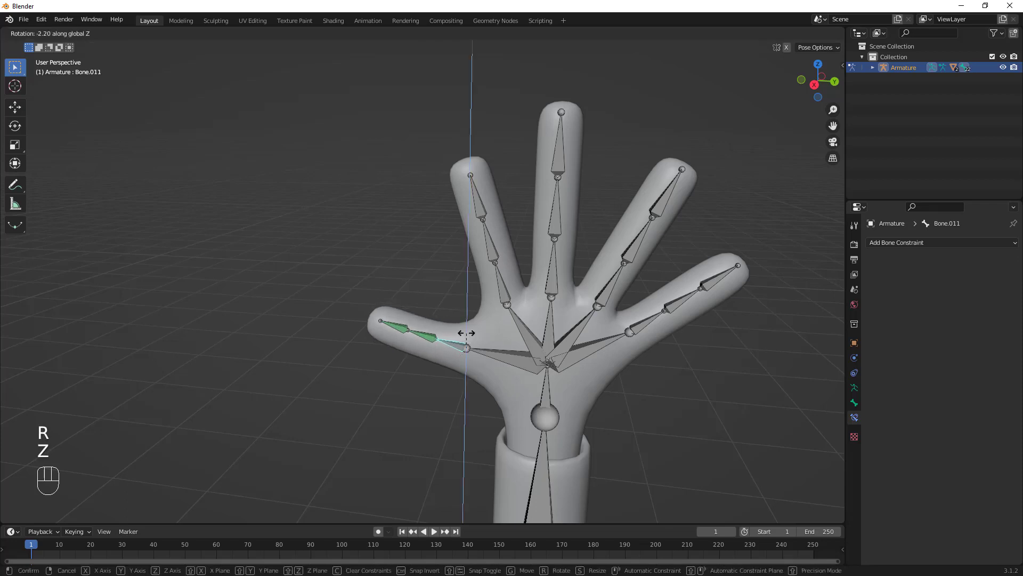
key("z")
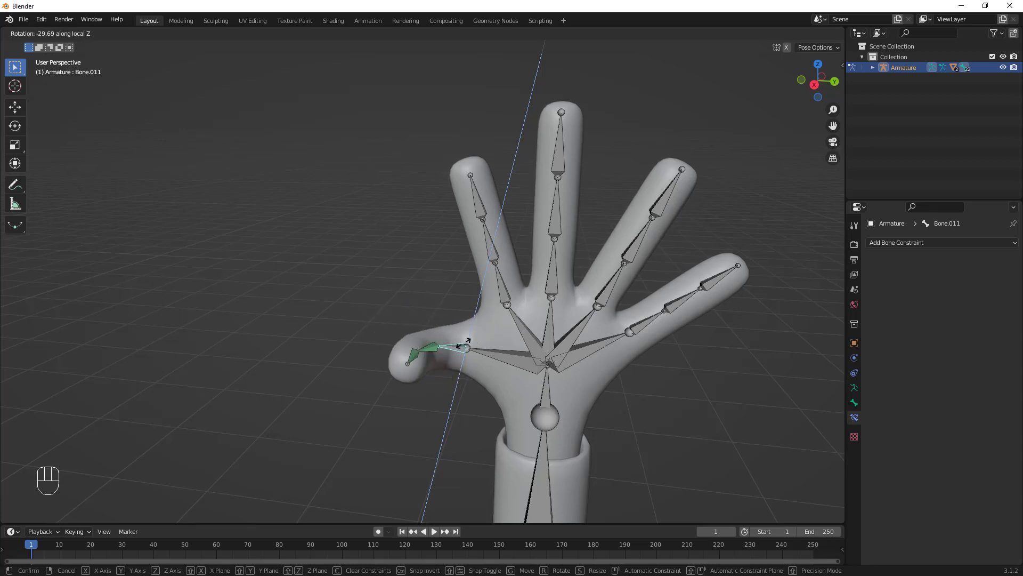
right_click(462, 342)
middle_click_drag(532, 350, 523, 329)
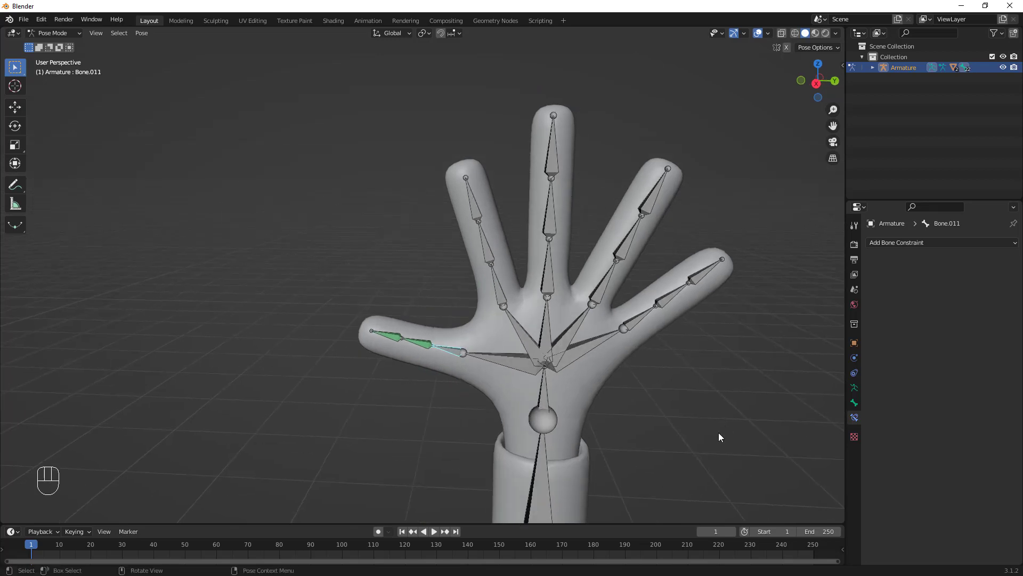
- Add a Copy Rotation constraint to the index finger's middle bone, targeting the bone below it, with Target and Owner in Local Space
left_click(498, 288)
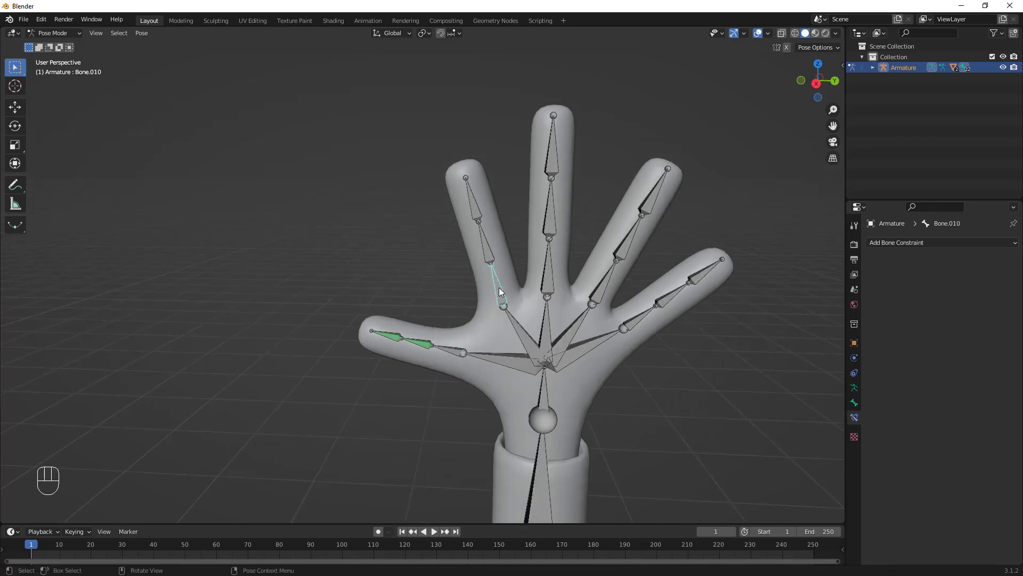
left_click(488, 251, "shift")
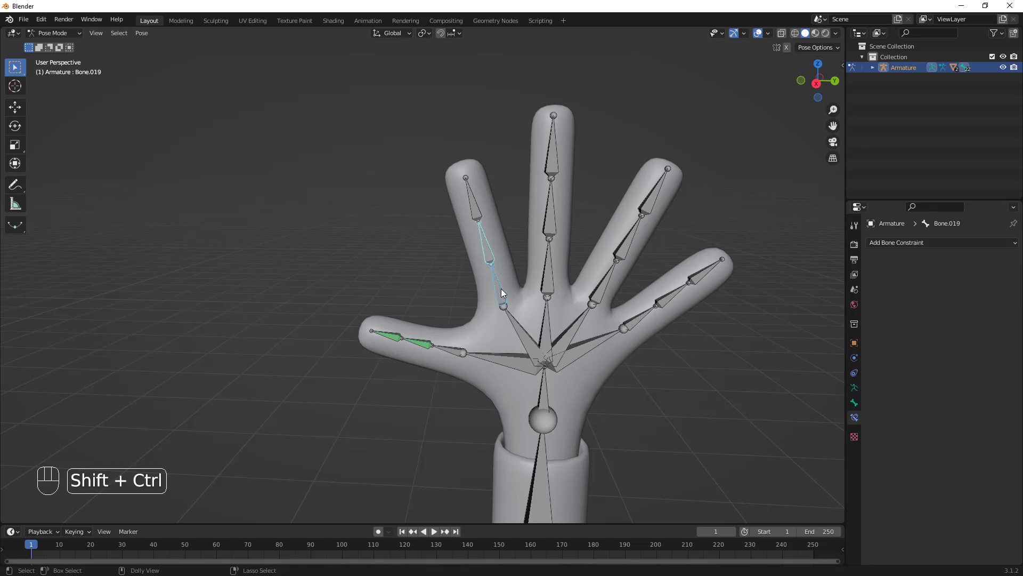
key("shift+ctrl+c")
left_click(501, 289)
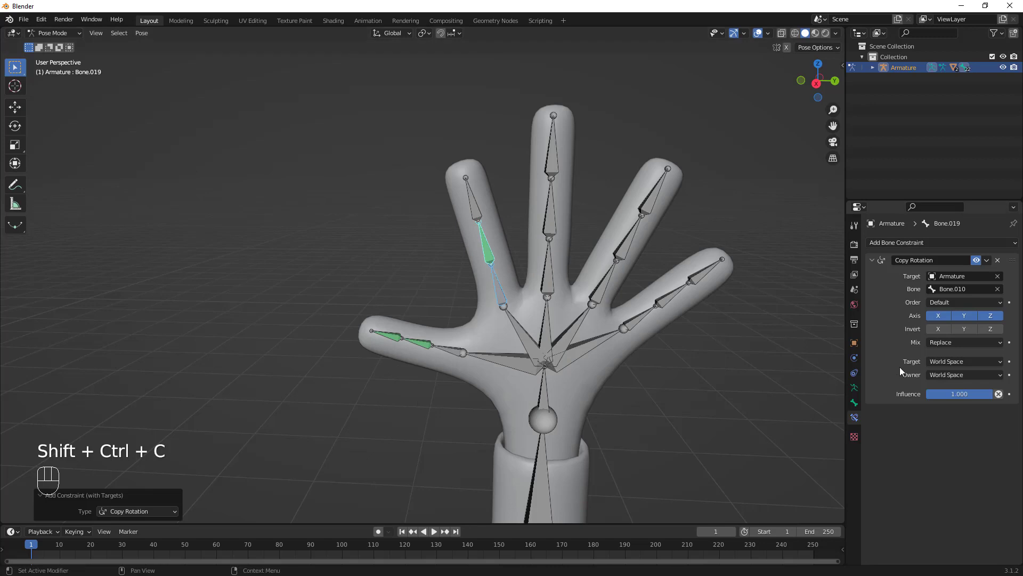
left_click(930, 363)
left_click(919, 427)
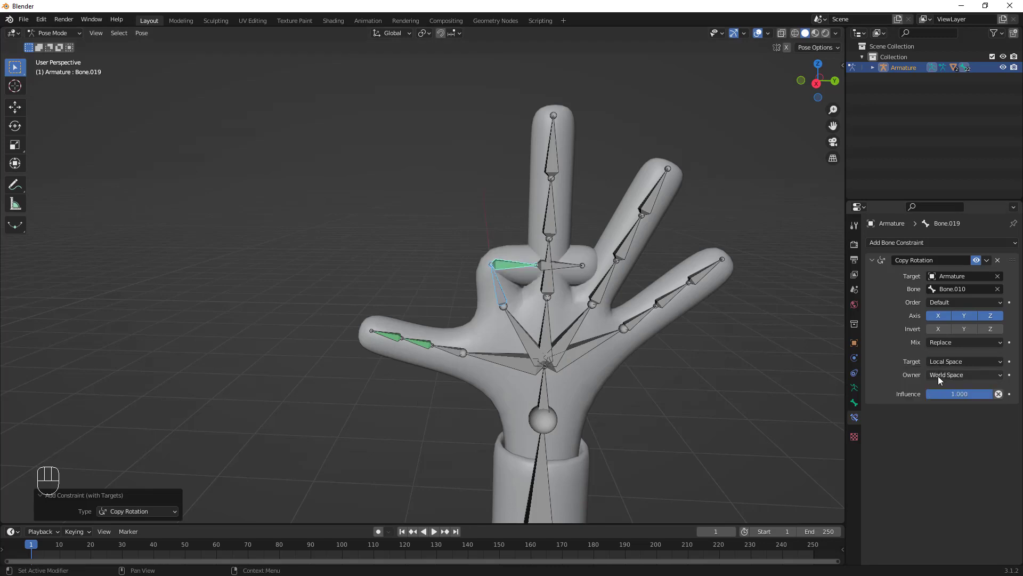
left_click(938, 375)
left_click(937, 439)
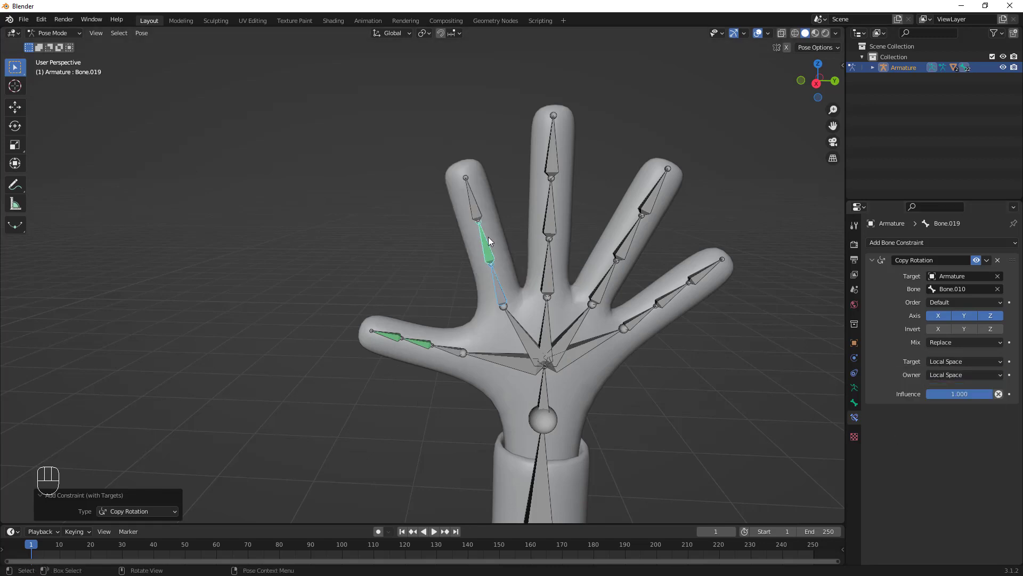
- Add a Copy Rotation constraint to the index finger's tip bone, targeting its middle bone, with Target and Owner in Local Space
left_click(474, 204, "shift")
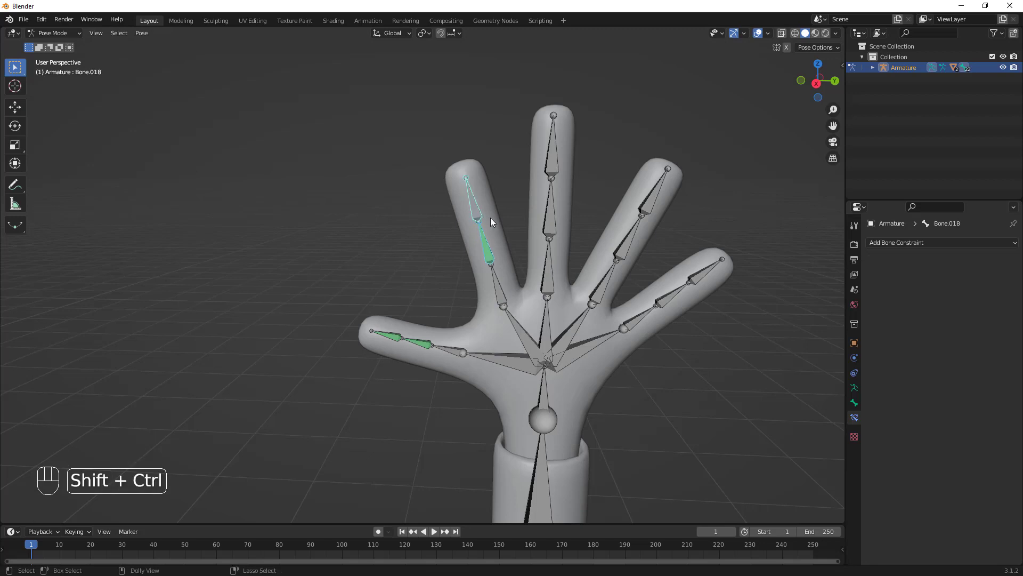
key("shift+ctrl+c")
left_click(491, 218)
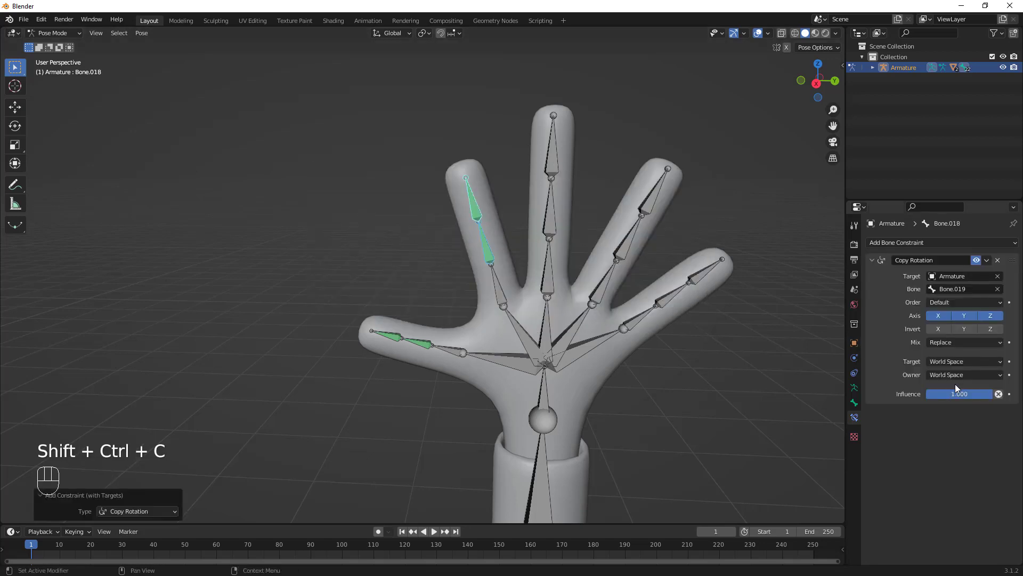
left_click(964, 361)
left_click(939, 425)
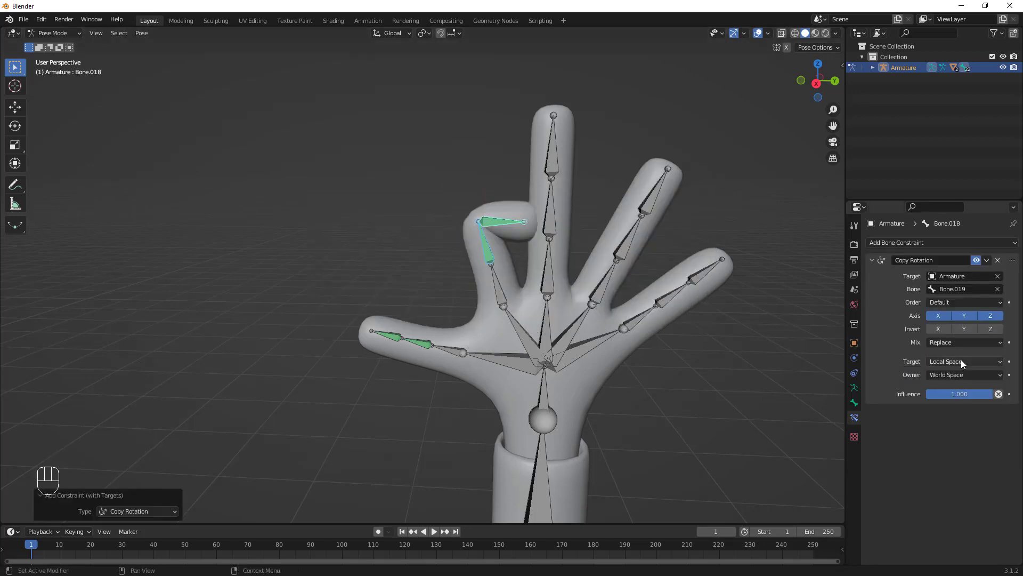
left_click(964, 375)
left_click(946, 439)
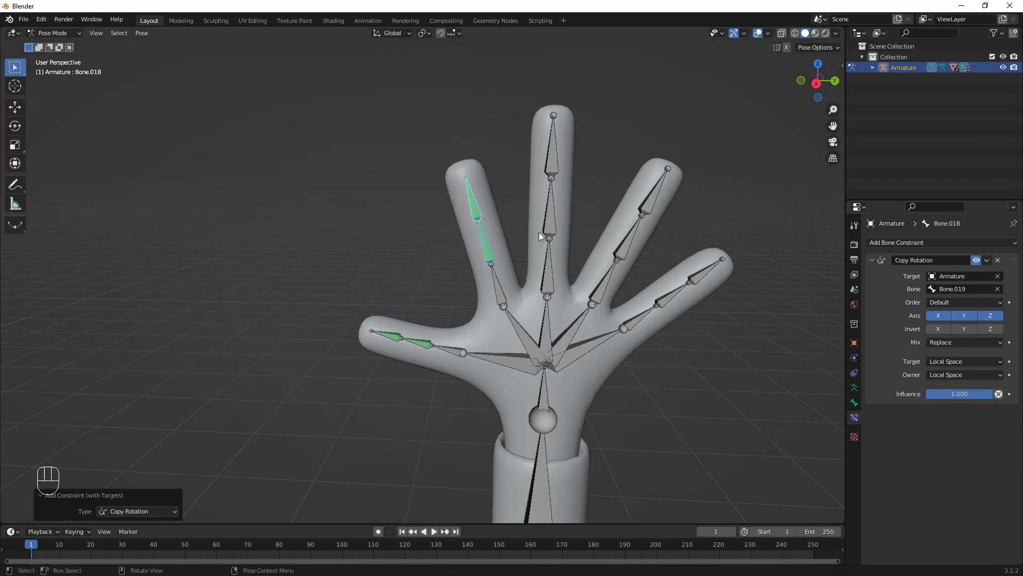
- Add a Copy Rotation constraint in Local Space to the middle finger's middle bone, targeting the finger bone below it
left_click(551, 263, "shift")
key("shift+ctrl+c")
left_click(550, 223)
left_click(959, 361)
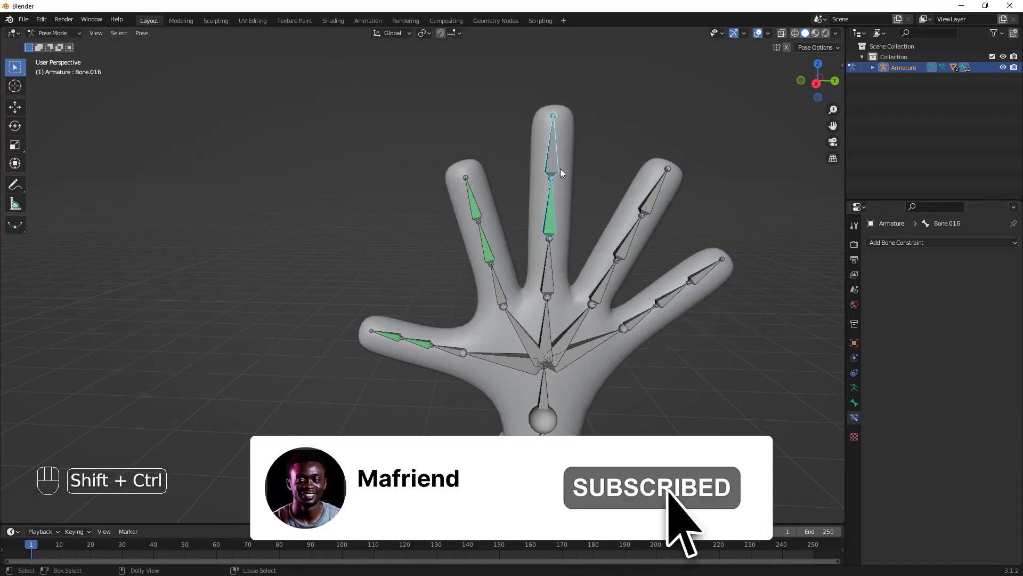
- Add a Copy Rotation constraint to the middle finger's tip bone, targeting its middle bone, with Target and Owner in Local Space
key("shift+ctrl+c")
left_click(560, 169)
left_click(992, 361)
left_click(949, 426)
left_click(964, 375)
left_click(949, 439)
- Add a Copy Rotation constraint to the ring finger's middle bone, targeting the bone below it, with Target and Owner in Local Space
left_click(606, 279)
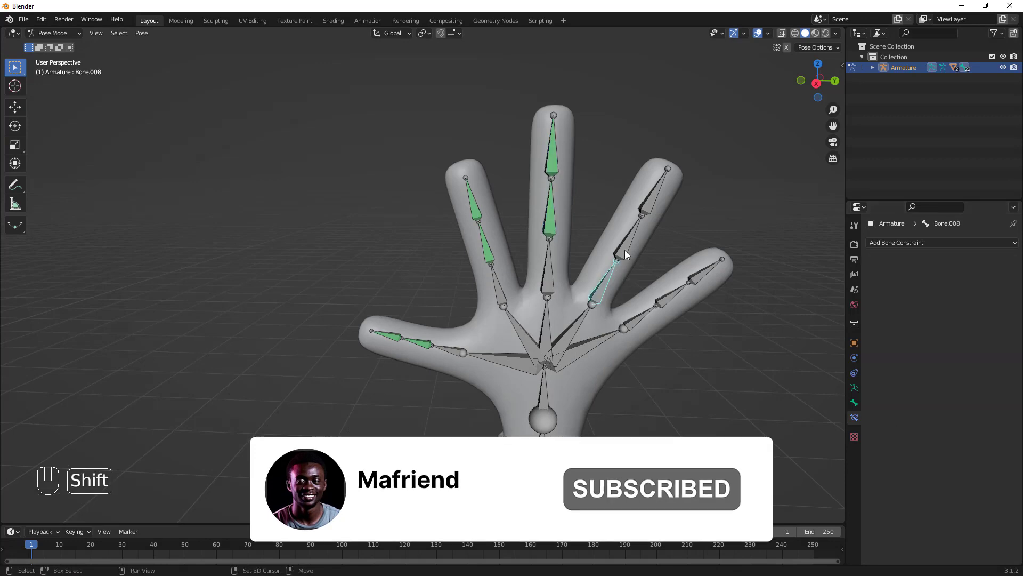
left_click(626, 250, "shift")
key("shift+ctrl+c")
left_click(959, 374)
left_click(951, 440)
left_click(954, 362)
left_click(949, 427)
- Add a Copy Rotation constraint in Local Space to the ring finger's tip bone, targeting the ring finger's middle bone
left_click(628, 242)
left_click(652, 198, "shift")
key("shift+ctrl+c")
left_click(653, 199)
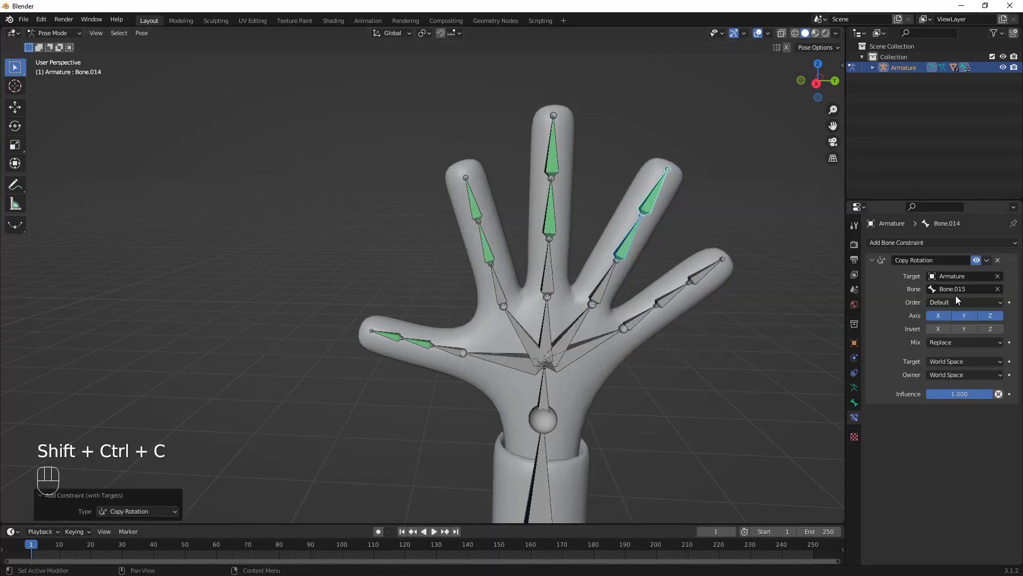
left_click(957, 361)
left_click(951, 427)
- Add a Copy Rotation constraint in Local Space to the little finger's middle bone, targeting the finger bone below it
left_click(673, 299, "shift")
key("ctrl+shift+c")
left_click(954, 440)
left_click(965, 361)
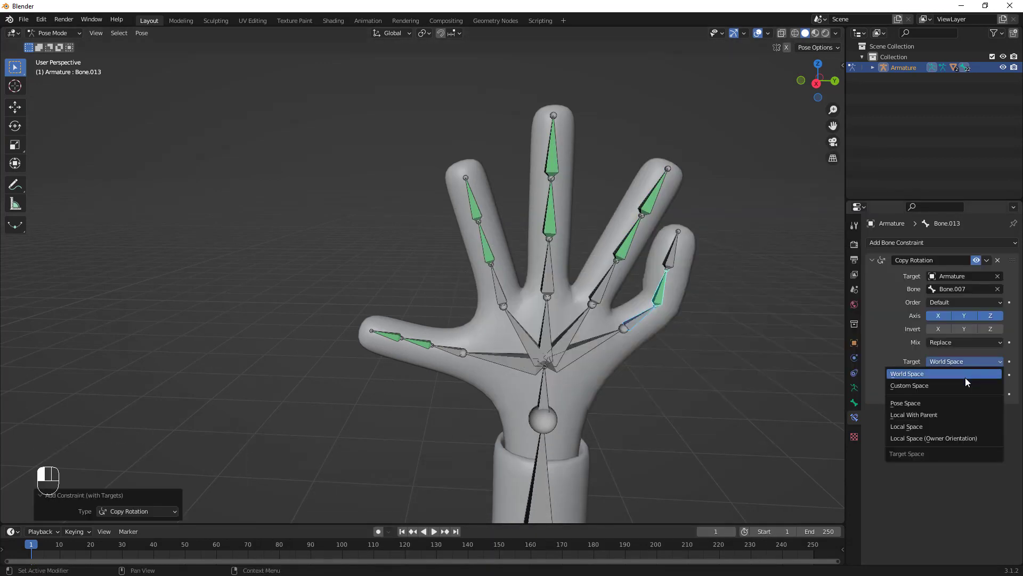
left_click(954, 427)
- Add a Copy Rotation constraint to the little finger's tip bone, targeting its middle bone, with Target and Owner in Local Space
left_click(709, 274, "shift")
key("ctrl+shift+c")
left_click(968, 374)
left_click(946, 439)
left_click(965, 361)
left_click(951, 426)
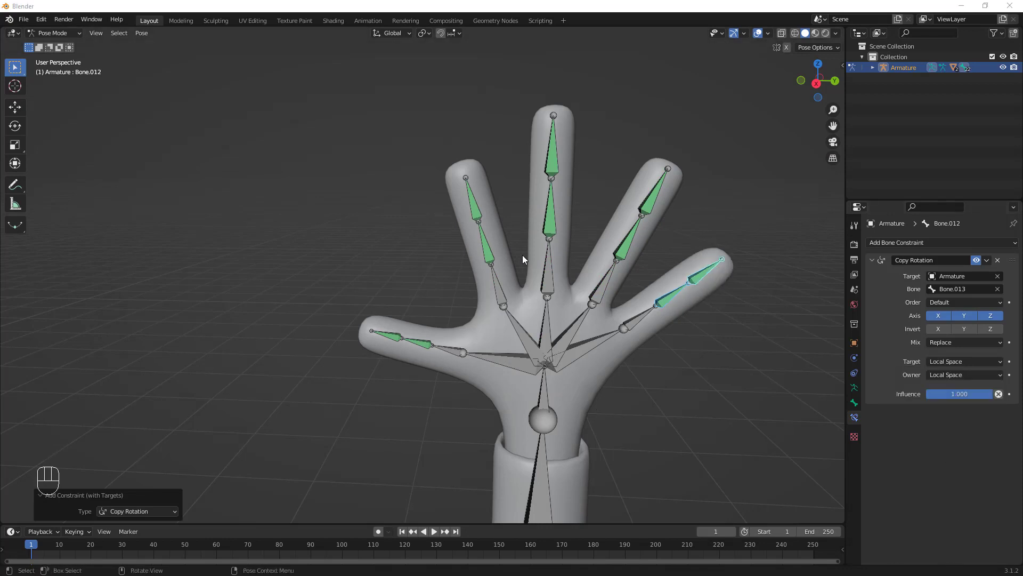
- Return to Object Mode and duplicate the hand, sleeve and armature together, moving the copy about 2.55 m along the Y axis
scroll(533, 254, "down", 1)
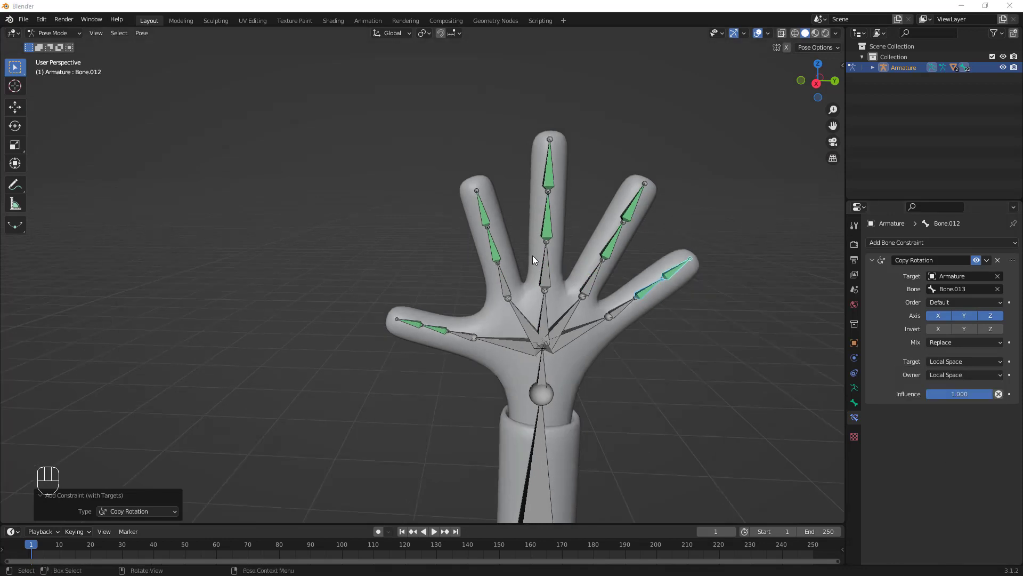
left_click(70, 34)
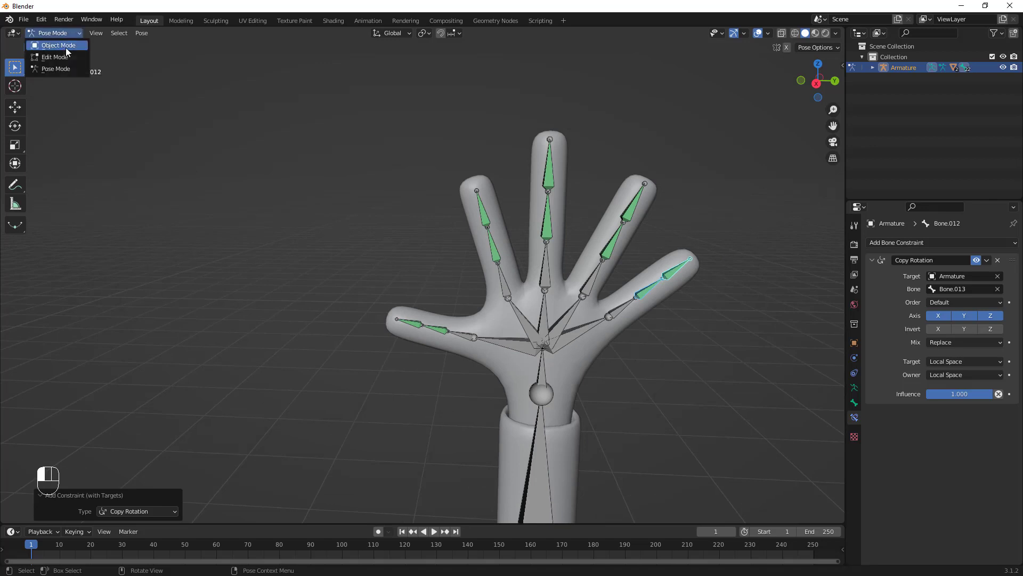
left_click(63, 46)
middle_click_drag(483, 336, 581, 308, "shift")
scroll(462, 304, "down", 1)
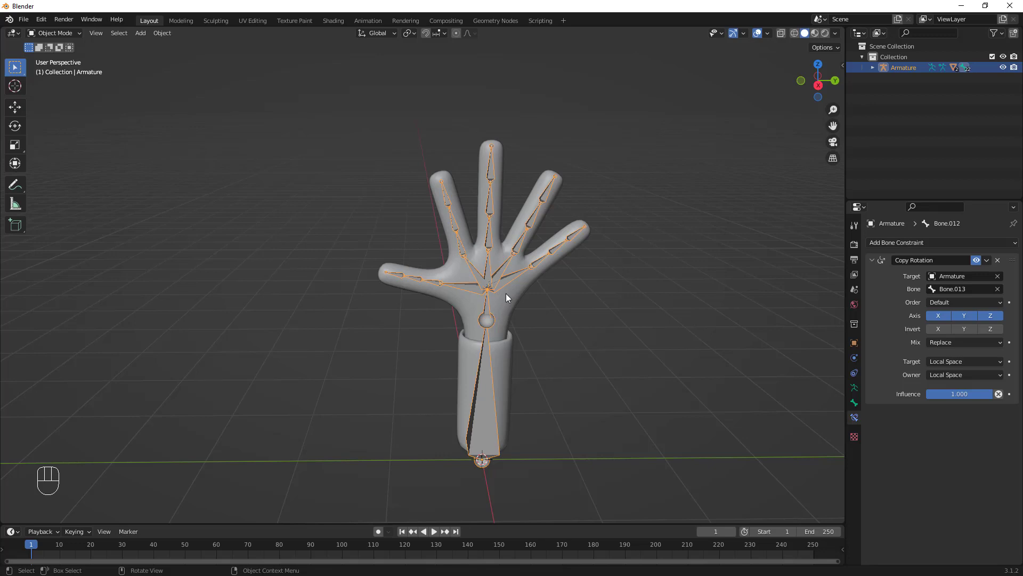
key("a")
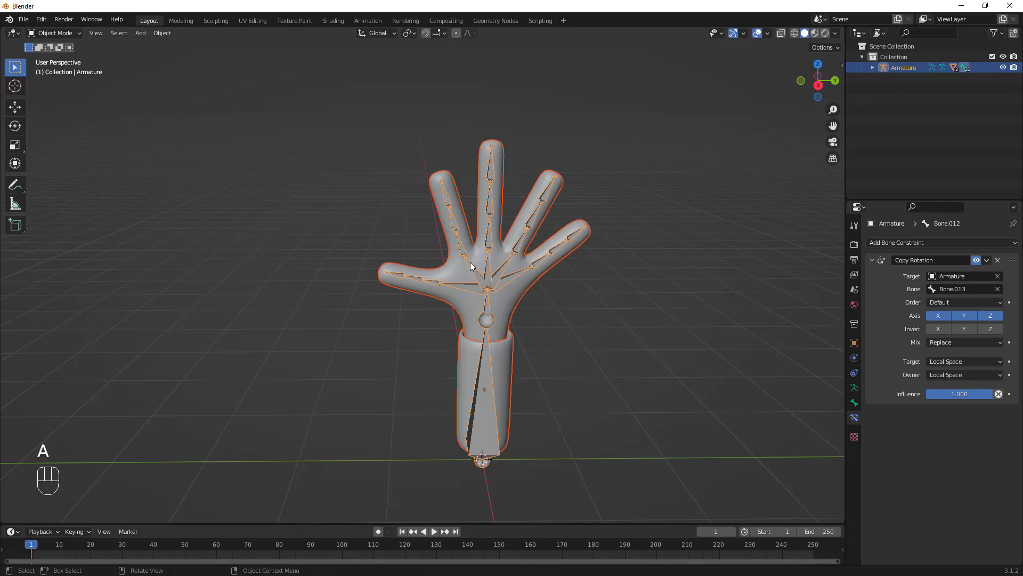
key("shift+d")
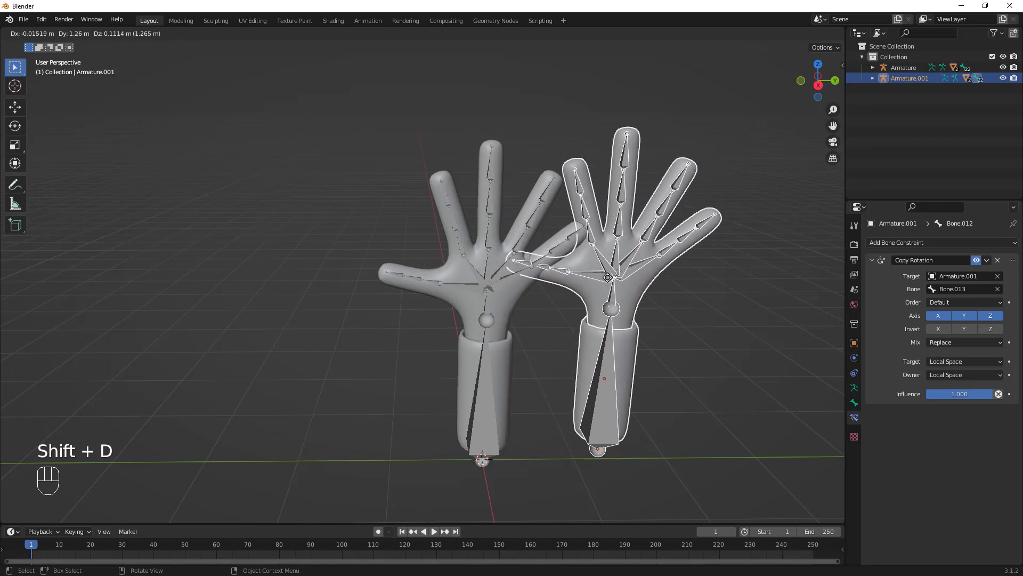
key("y")
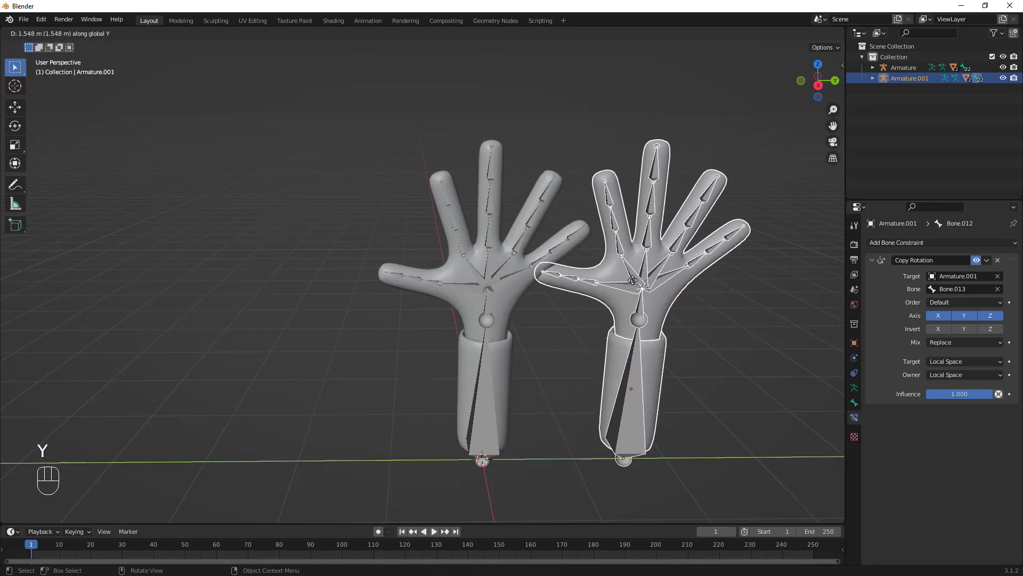
left_click(717, 286)
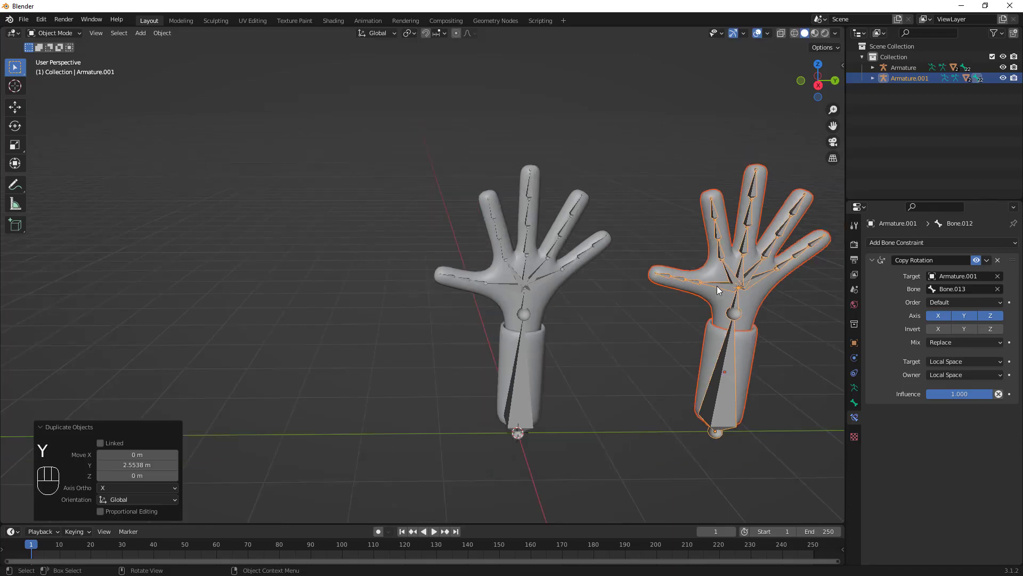
mouse_move(718, 285)
middle_mouse_down()
mouse_move(625, 272)
mouse_move(638, 300)
mouse_move(718, 304)
middle_mouse_up()
- Link the duplicated hand rig to a new collection named hand 2
key("shift+m")
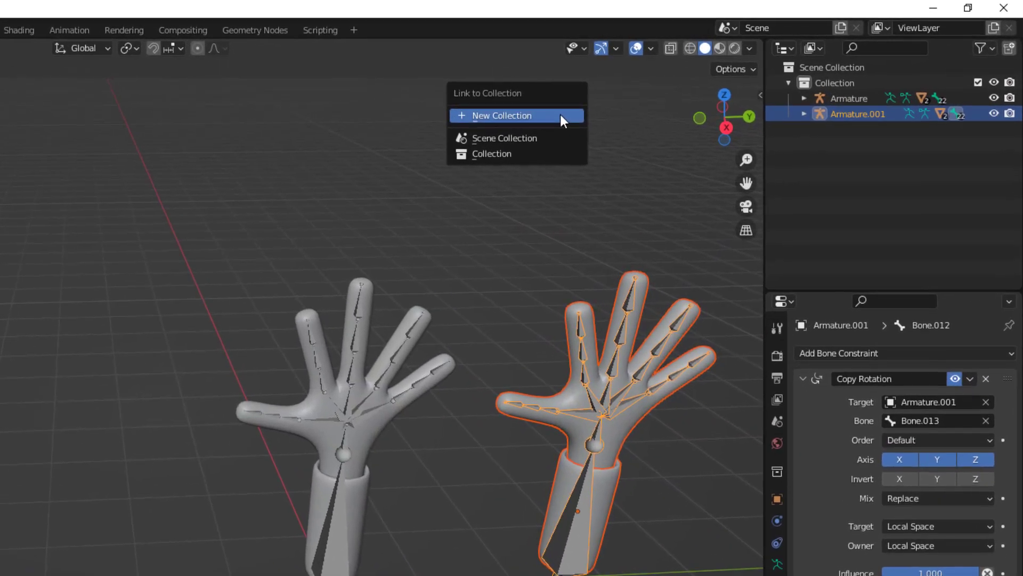
left_click(561, 114)
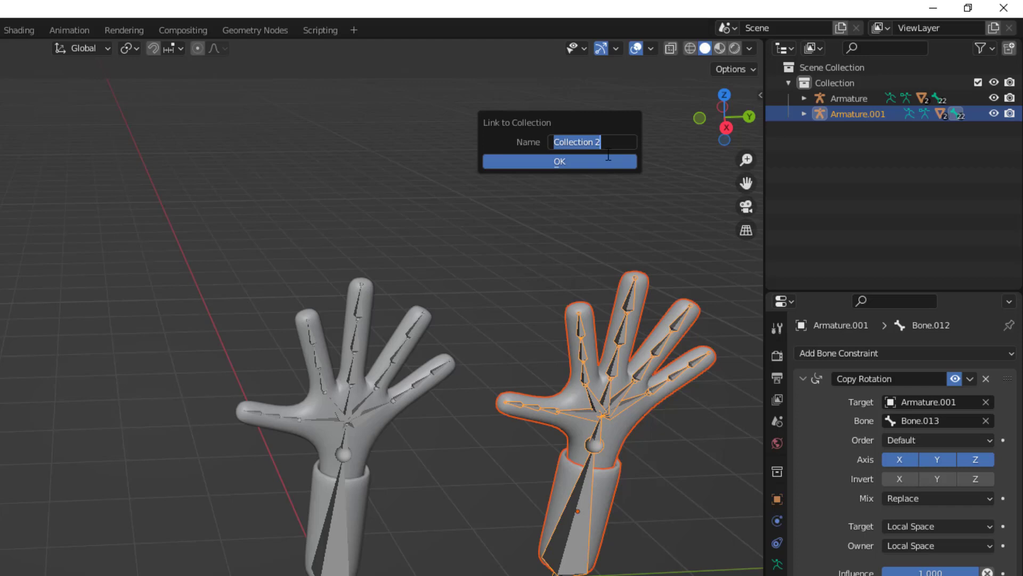
type("hand")
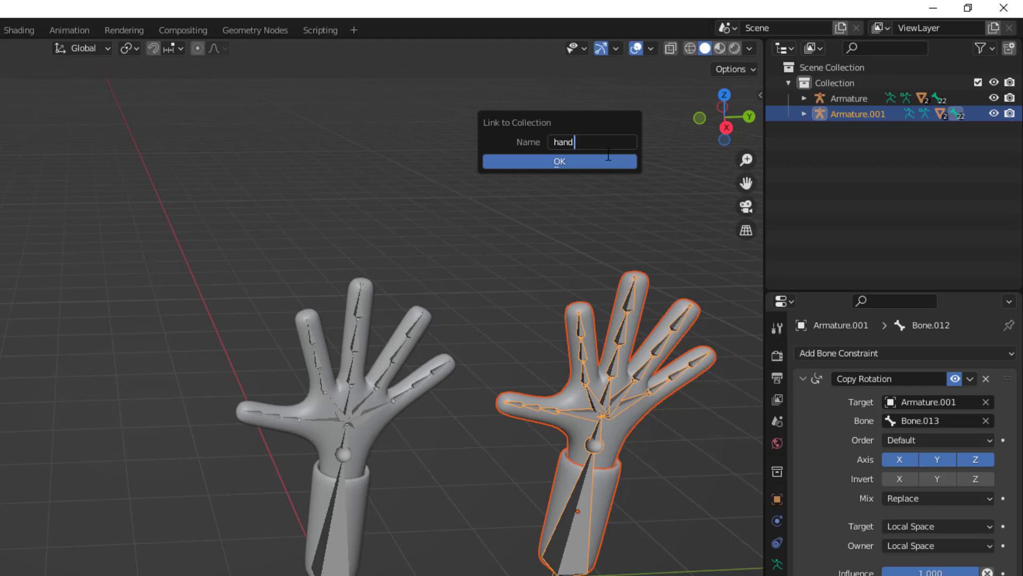
type(" 2")
key("Return")
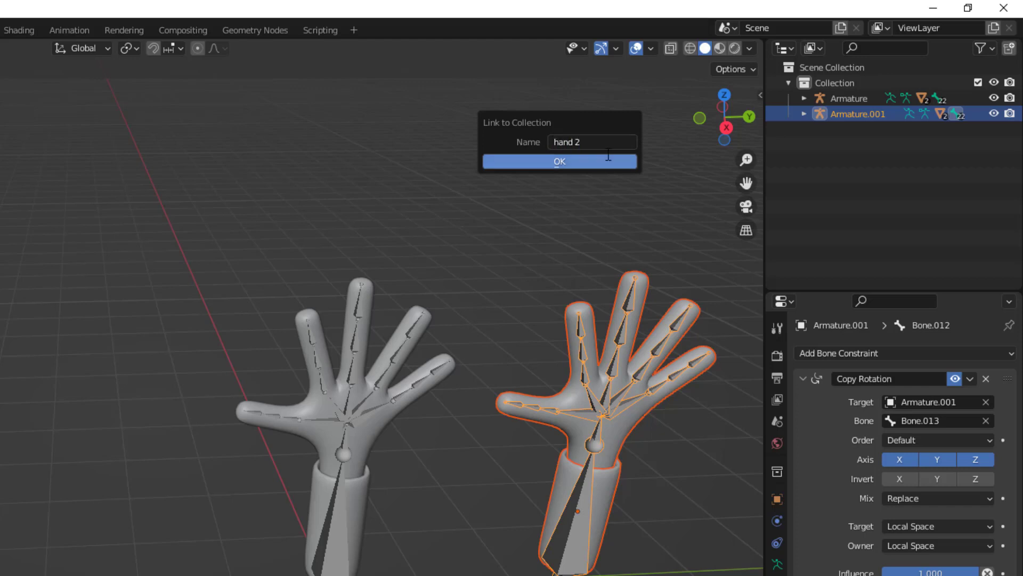
left_click(552, 162)
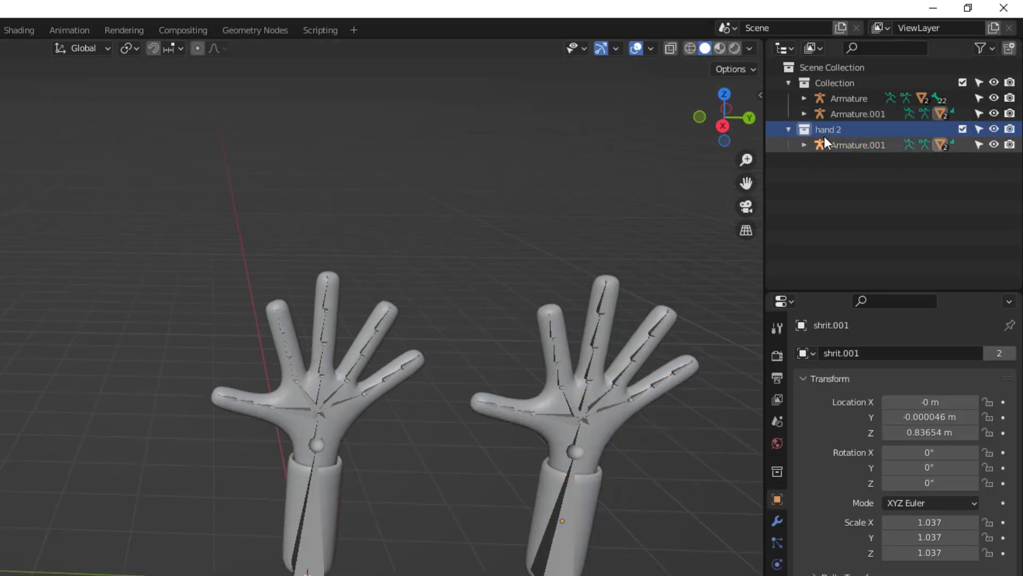
- Hide all objects inside the hand 2 collection
left_click(825, 133)
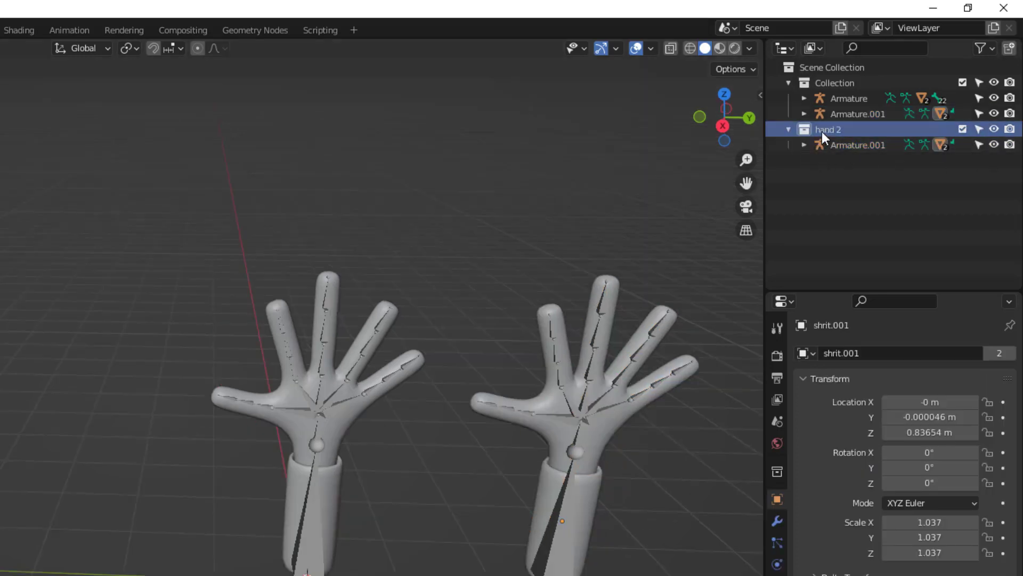
right_click(824, 132)
mouse_move(772, 335)
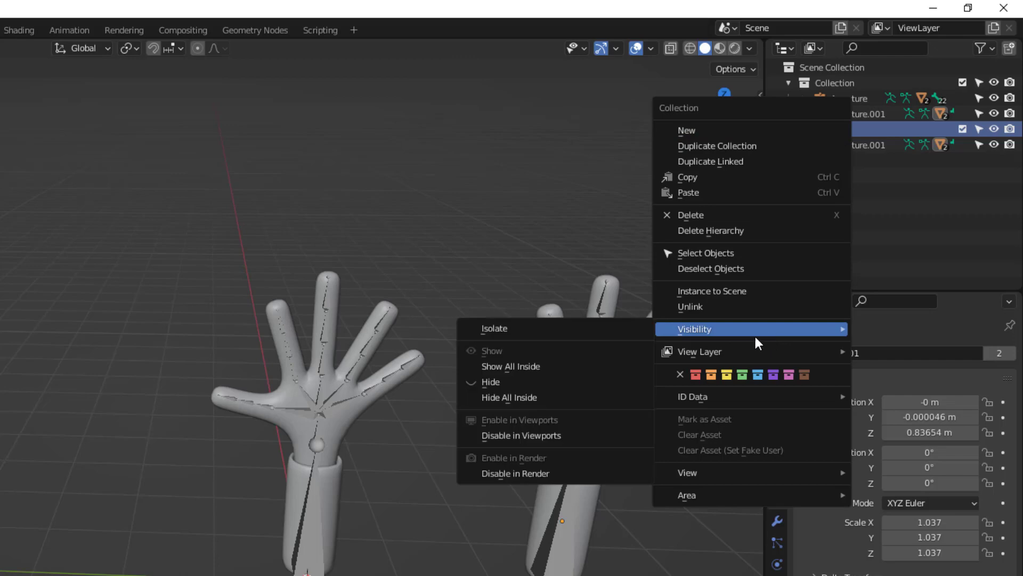
left_click(527, 398)
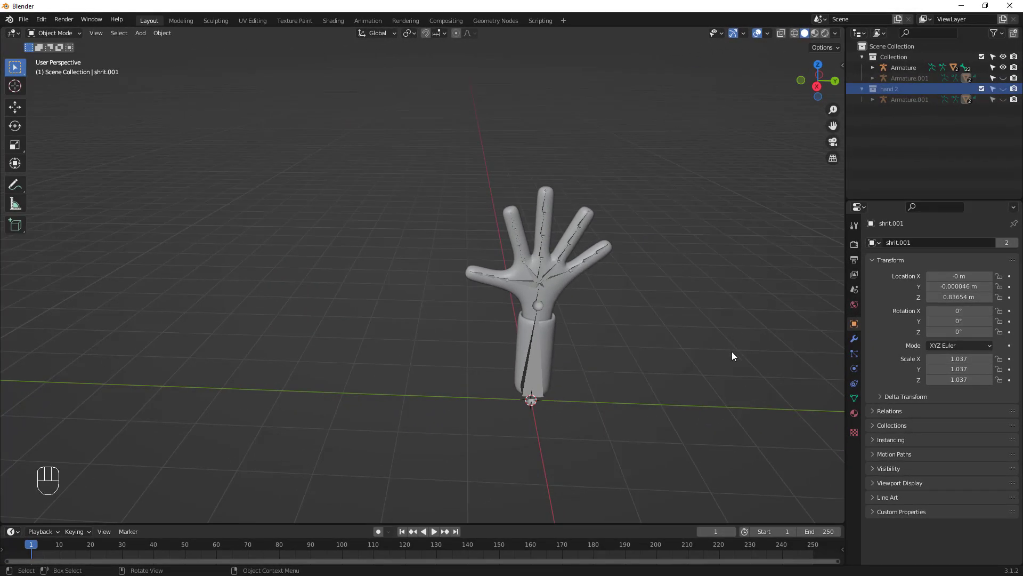
middle_click_drag(733, 352, 673, 191)
middle_click_drag(702, 315, 659, 314)
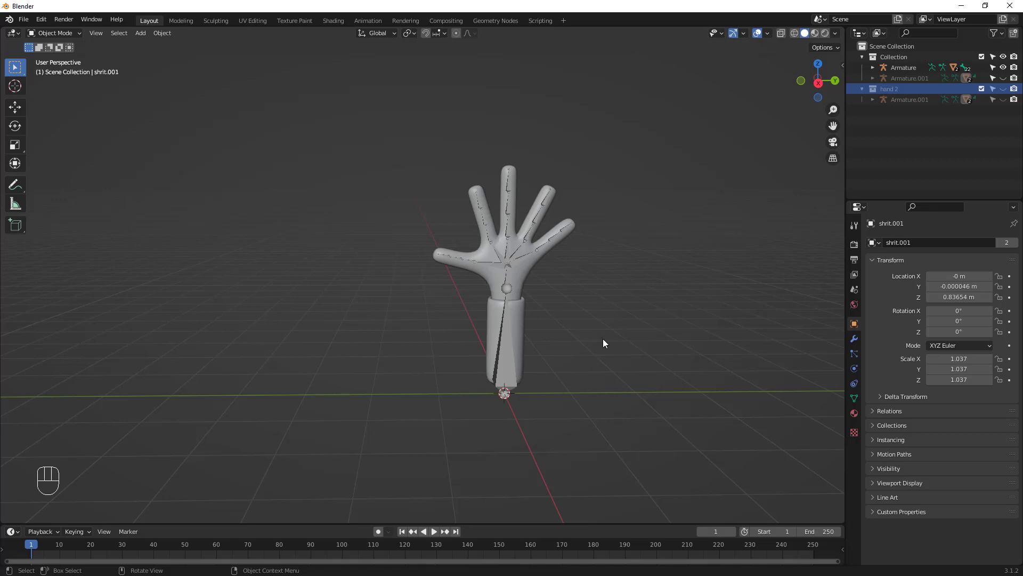
- Start saving the project and create a new folder named hand on the Desktop
key("ctrl+s")
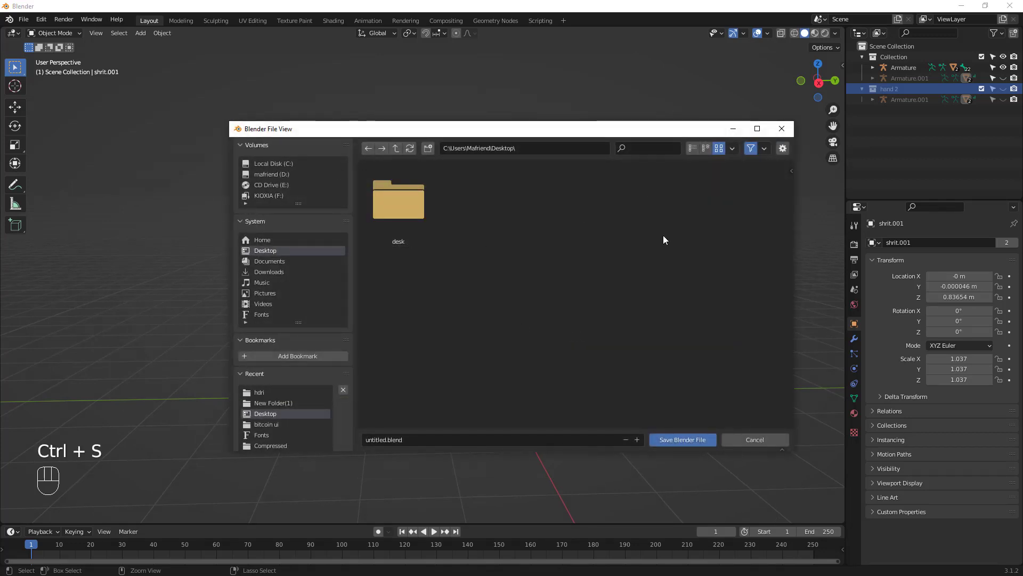
left_click(428, 148)
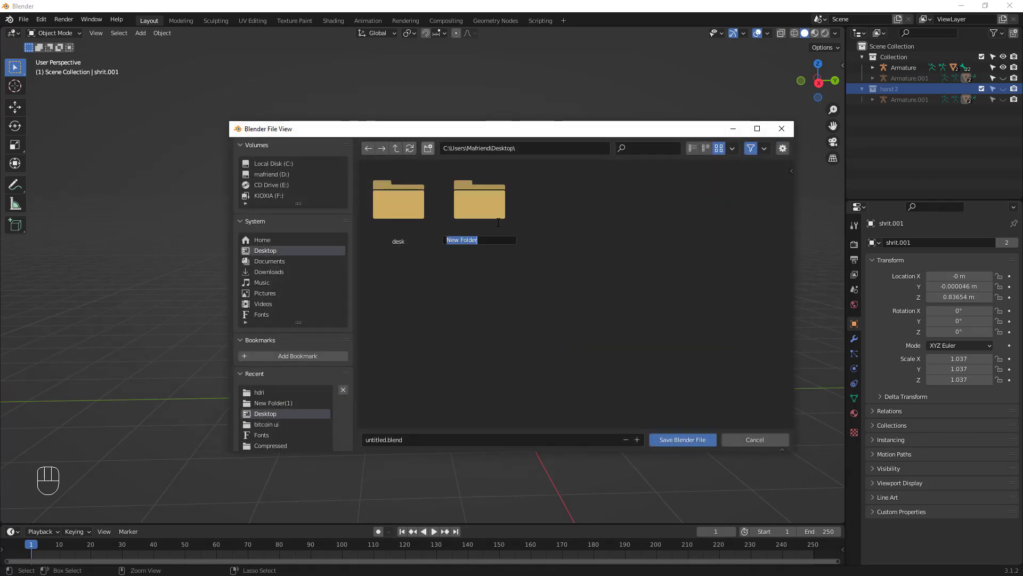
type("han")
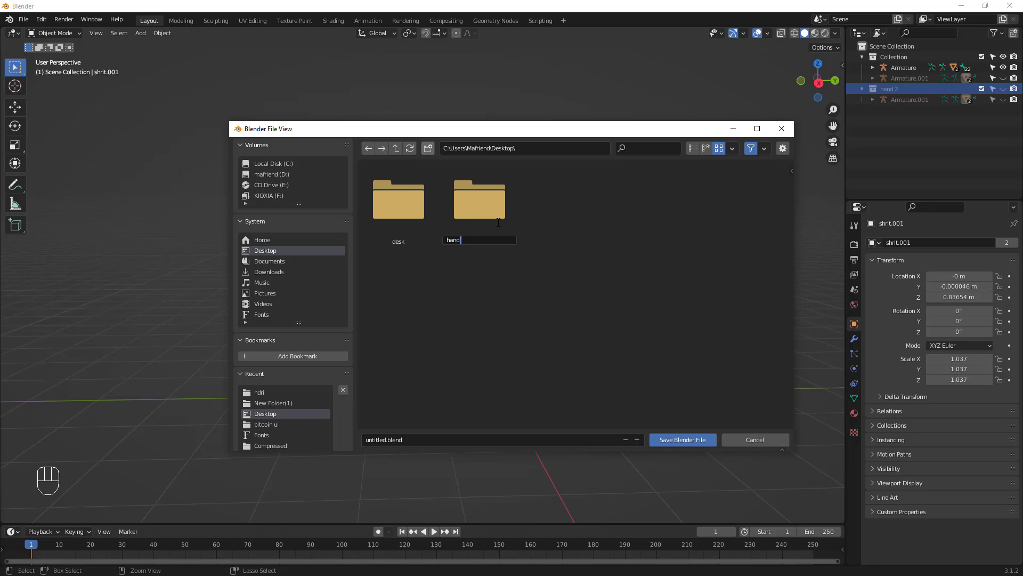
type("d")
key("Return")
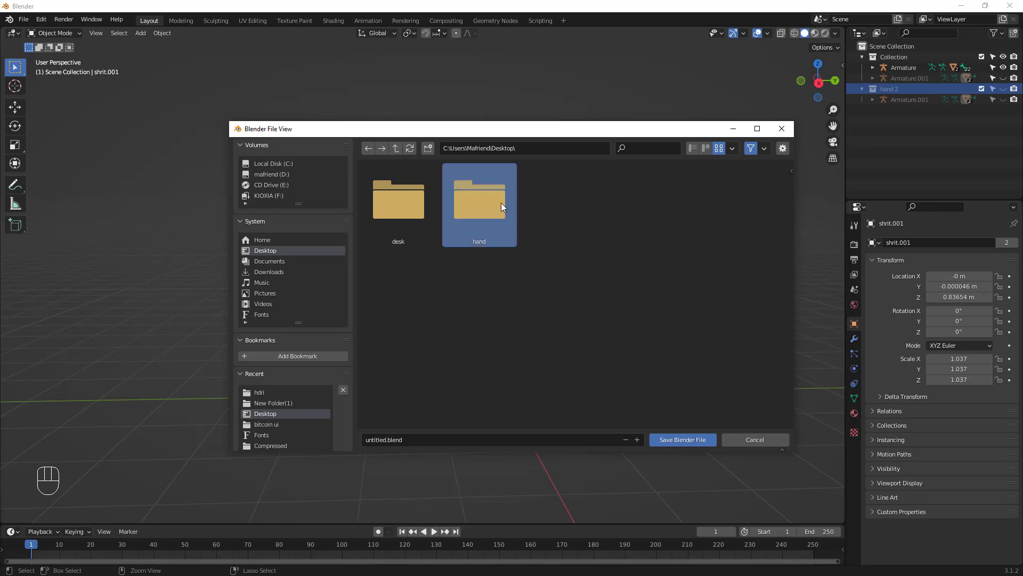
- Save the project as hand.blend inside the new hand folder
double_click(501, 202)
left_click(401, 439)
type("H")
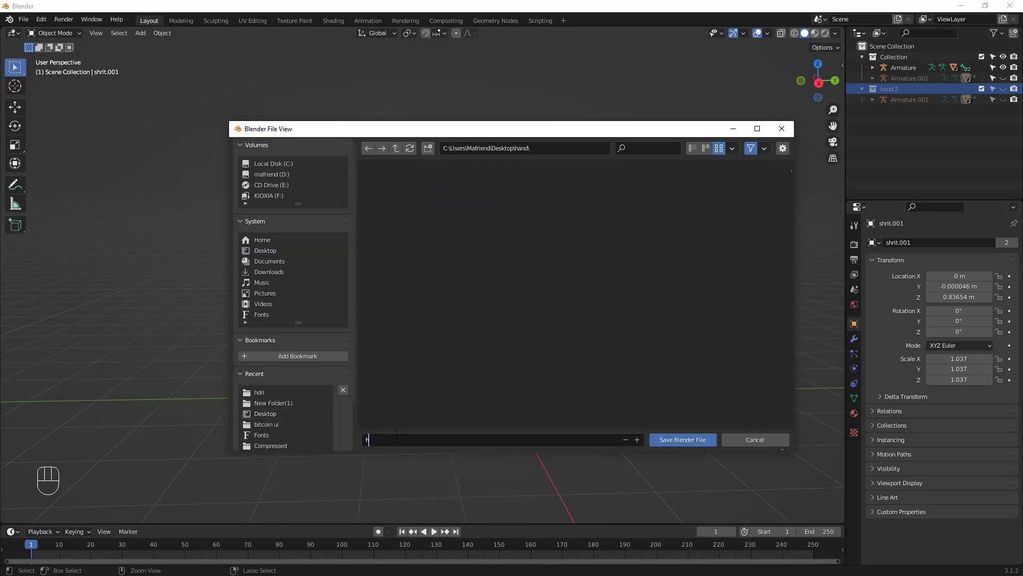
type("and")
key("Return")
left_click(697, 441)
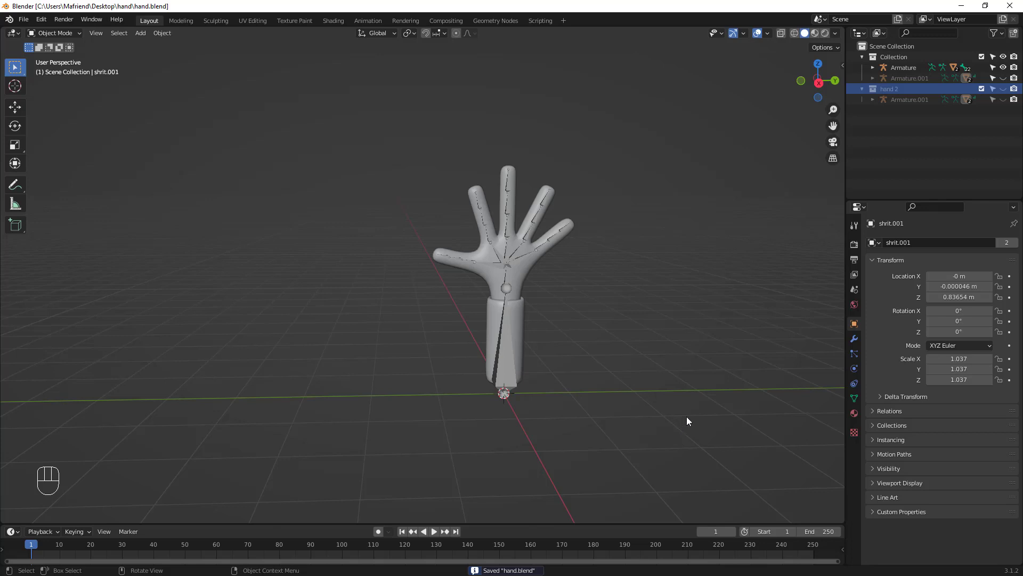
- Add a cube mesh at the world origin and isolate it in Local View
middle_click_drag(643, 407, 537, 387)
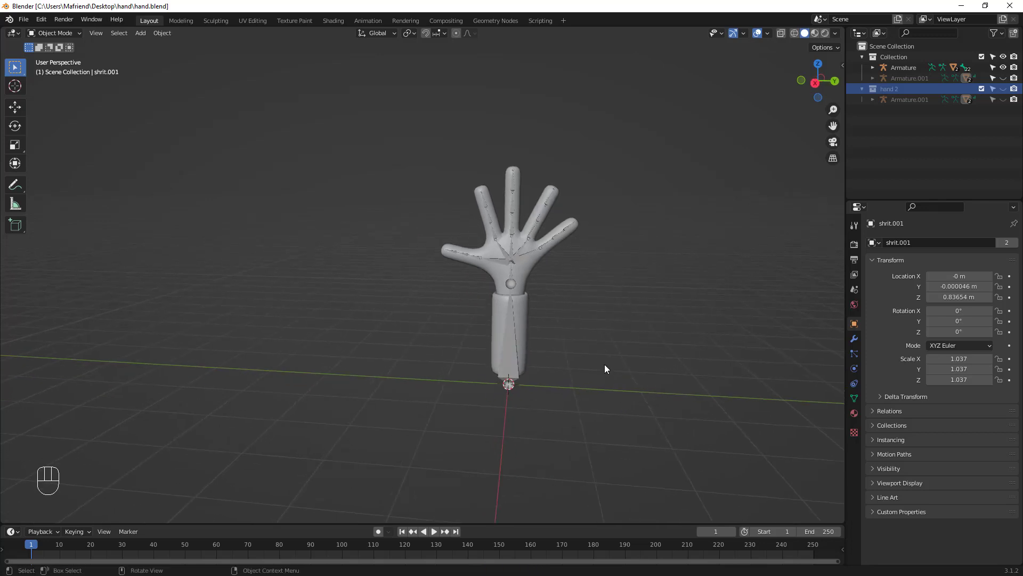
key("shift")
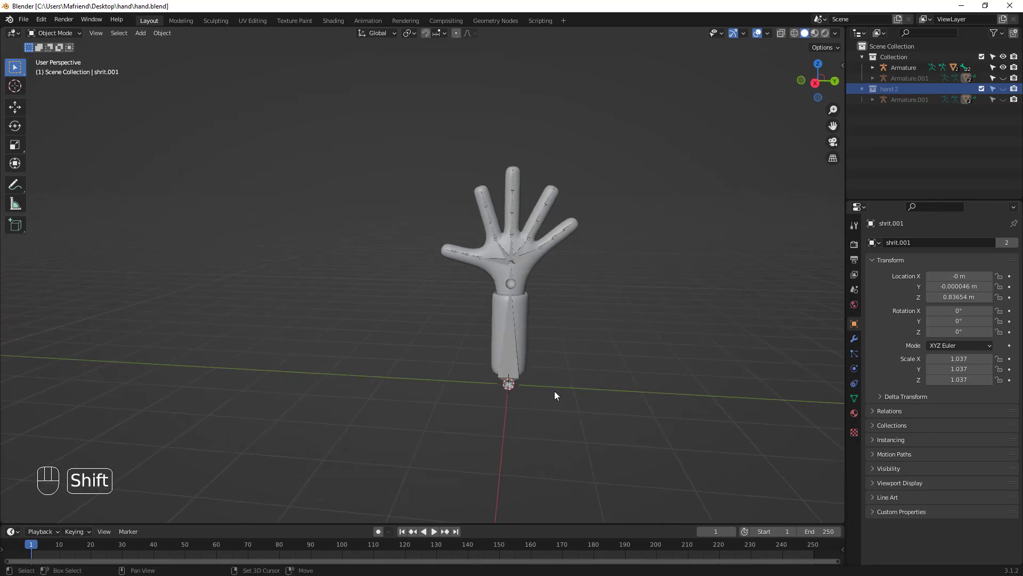
key("shift+a")
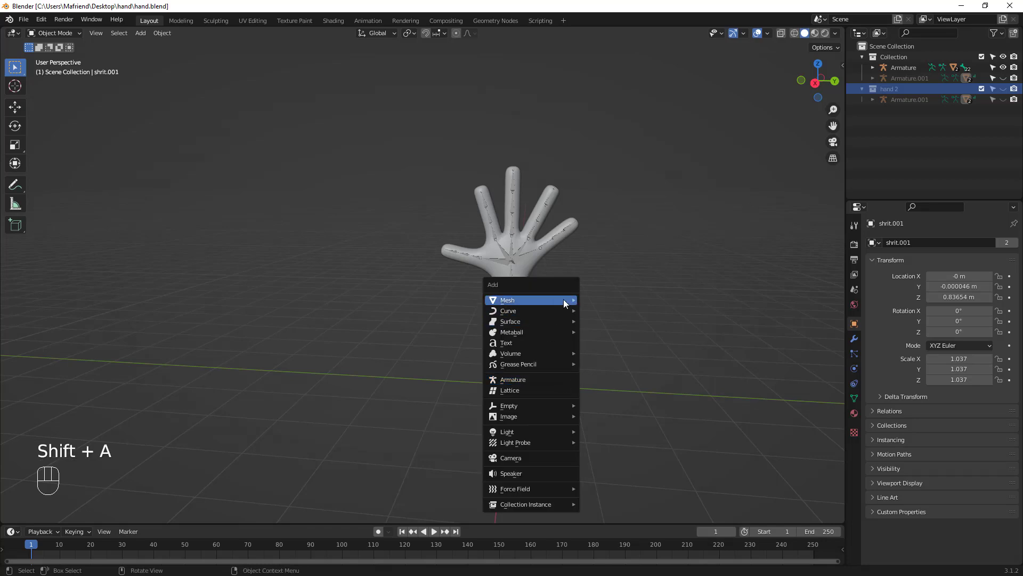
mouse_move(564, 300)
left_click(615, 311)
middle_click_drag(616, 311, 619, 351)
key("slash")
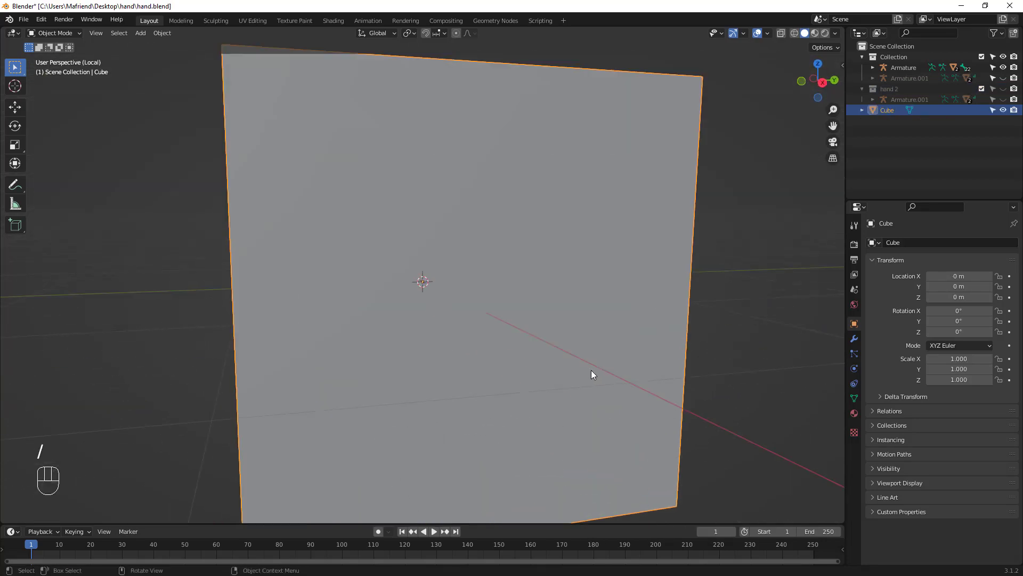
- Flatten the cube along the X axis into a thin slab with an X scale of about 0.056
middle_click_drag(555, 382, 543, 401)
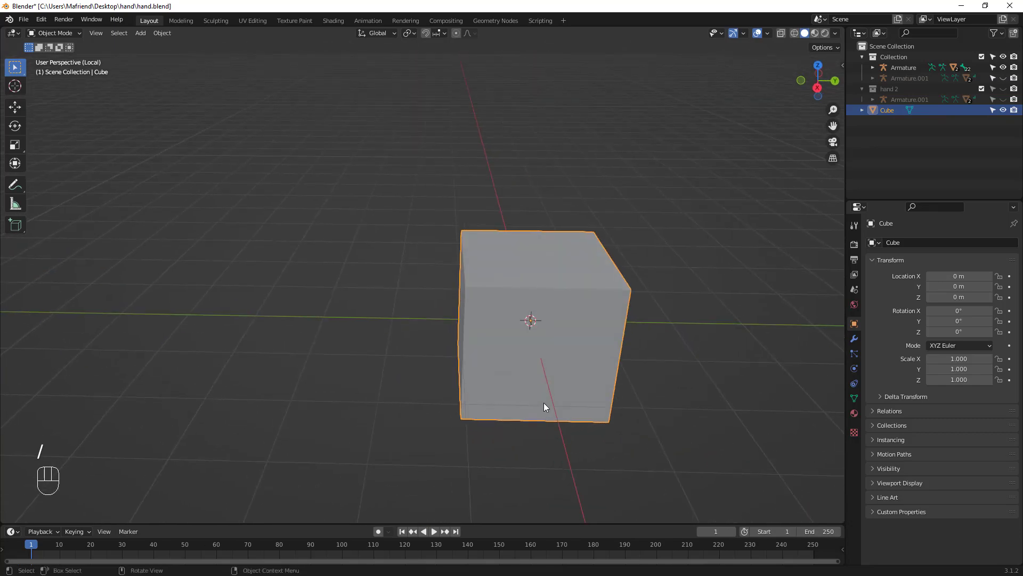
middle_click_drag(575, 460, 592, 427)
key("s")
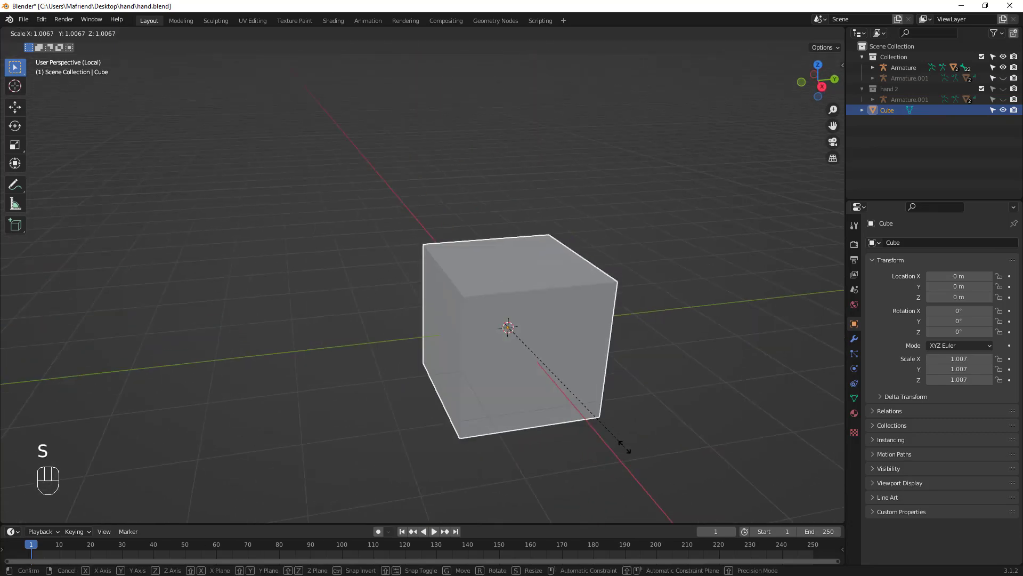
key("x")
left_click(529, 330)
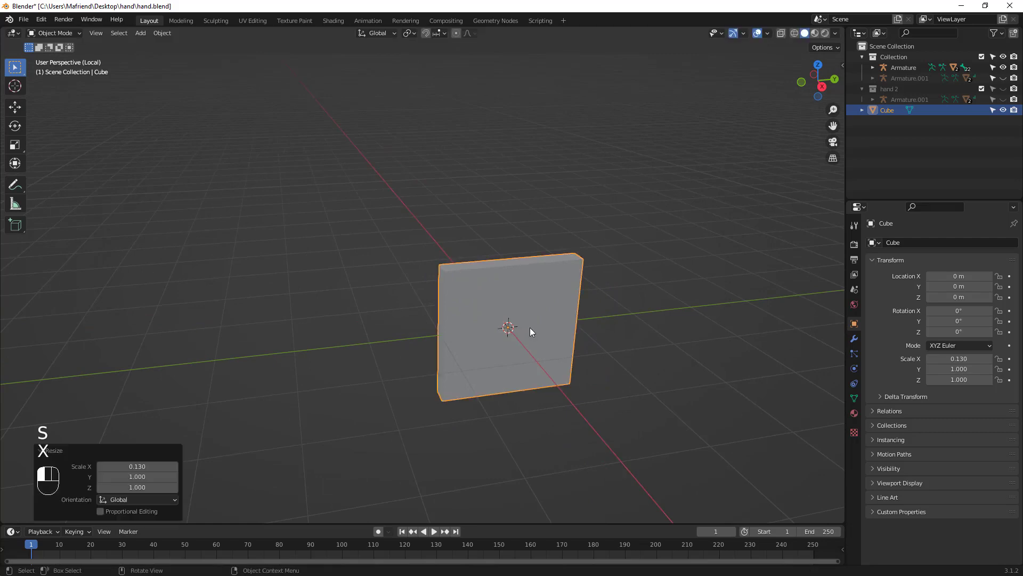
middle_click_drag(530, 329, 609, 340)
key("s")
key("x")
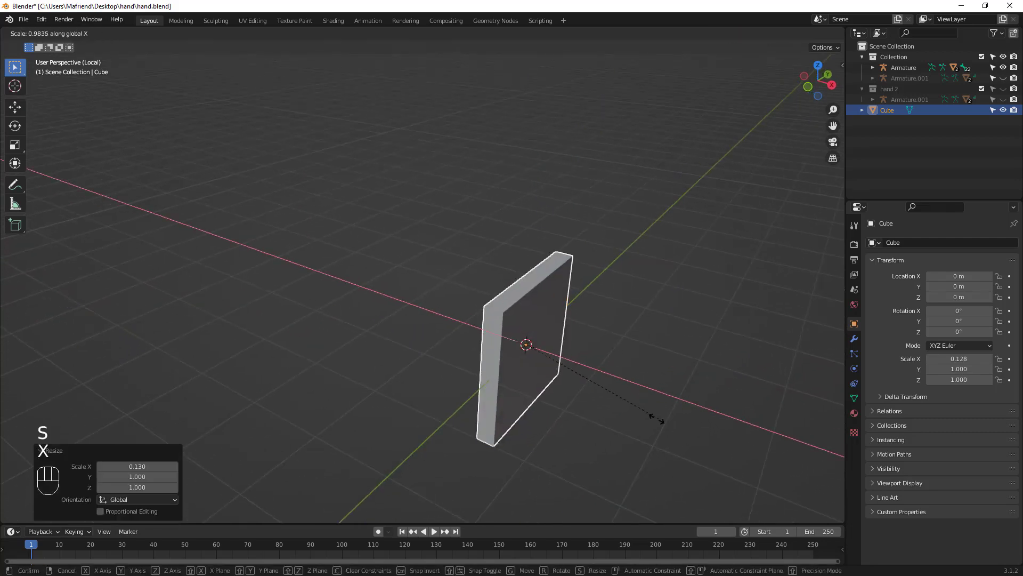
left_click(618, 395)
- Scale the slab to about 0.551 along Y and about 0.902 along Z
middle_click_drag(618, 396, 526, 389)
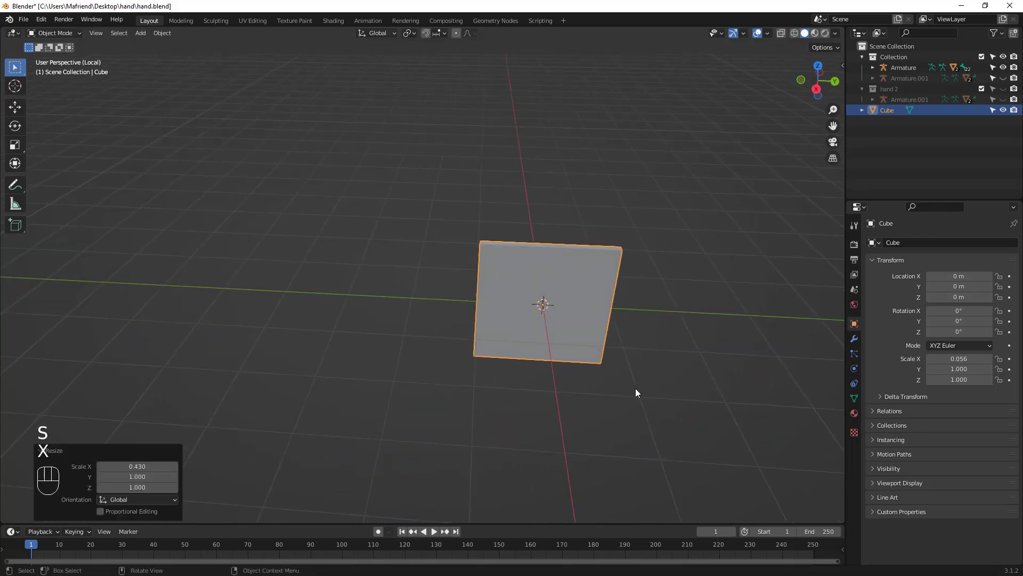
key("s")
key("y")
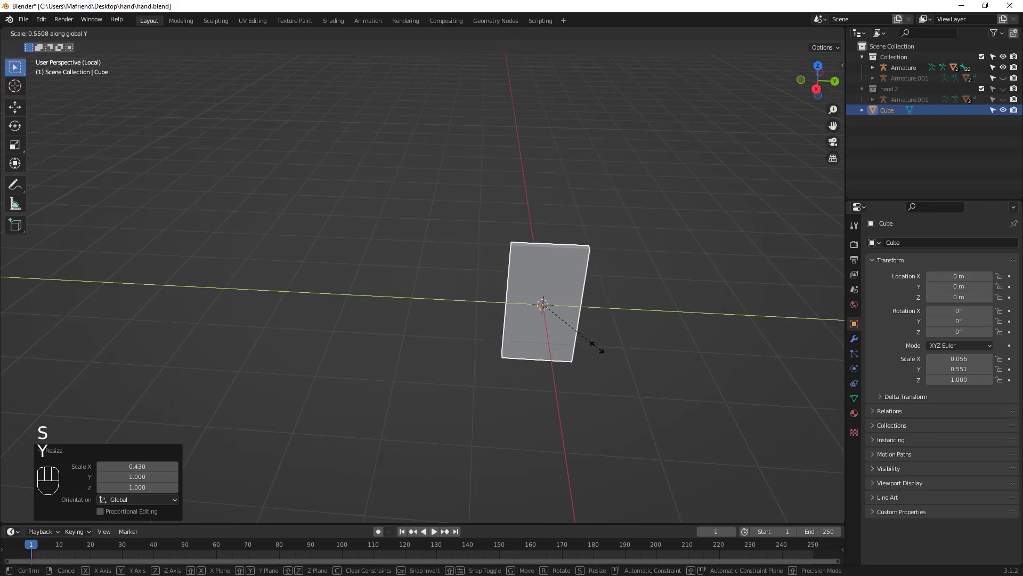
left_click(600, 363)
middle_click_drag(600, 363, 603, 327)
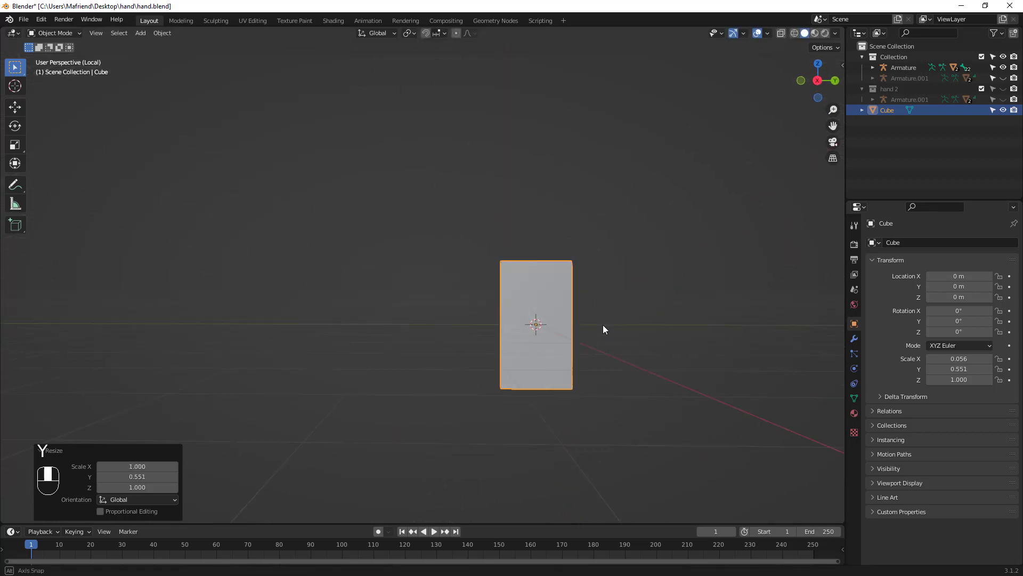
key("s")
key("z")
left_click(598, 393)
- Narrow the slab further along the Y axis to a Y scale of about 0.461
middle_click_drag(598, 393, 670, 407)
key("s")
key("y")
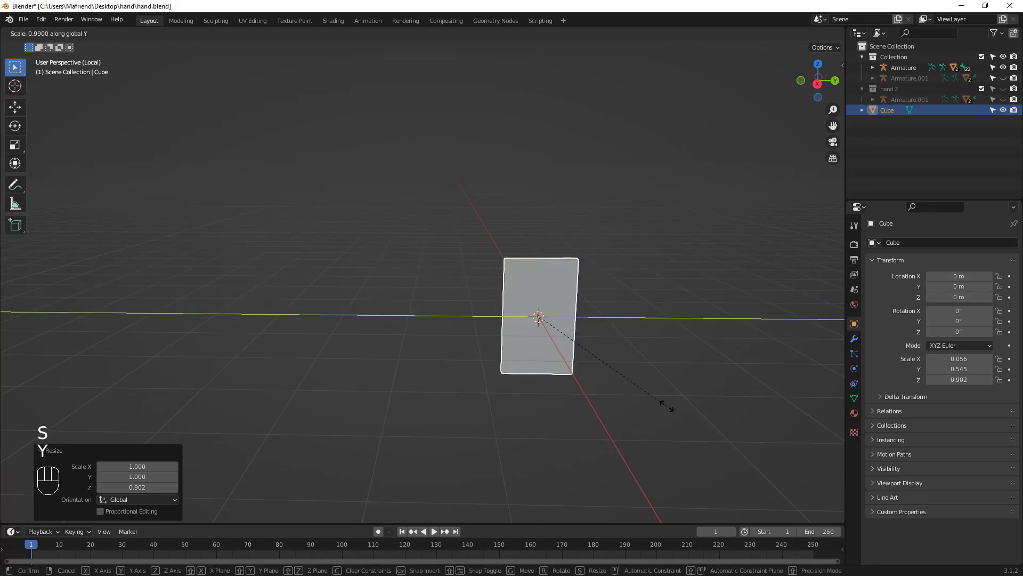
left_click(658, 393)
mouse_move(658, 393)
middle_mouse_down()
mouse_move(589, 386)
mouse_move(580, 368)
mouse_move(641, 372)
mouse_move(622, 318)
mouse_move(651, 345)
mouse_move(655, 373)
middle_mouse_up()
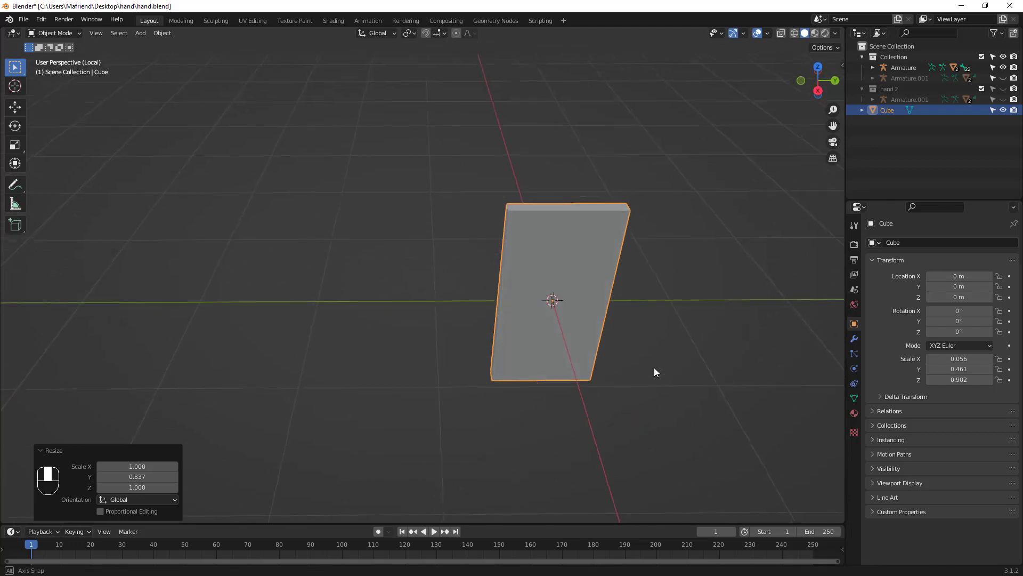
- Try to apply the slab's scale
left_click(669, 225)
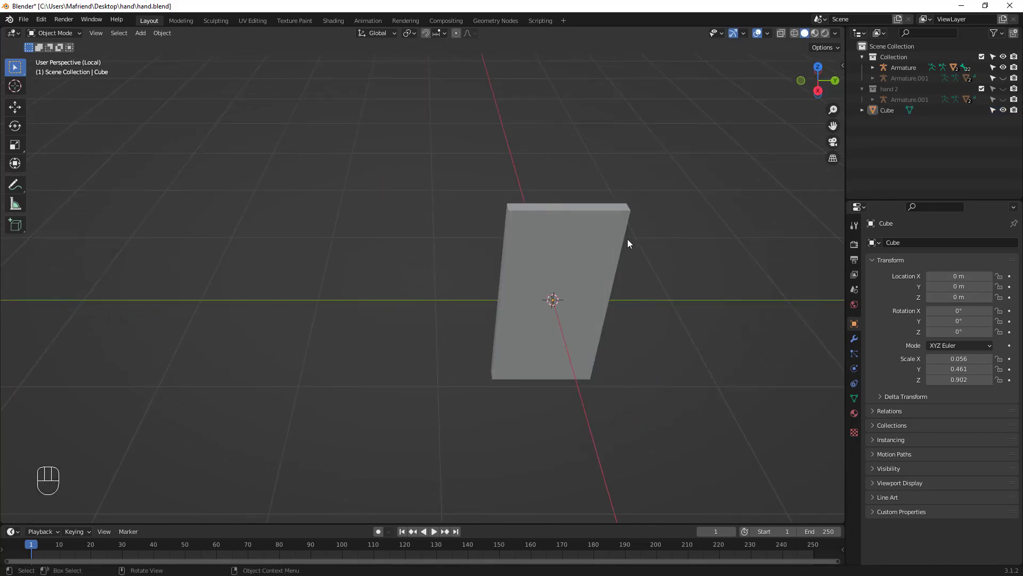
key("ctrl+a")
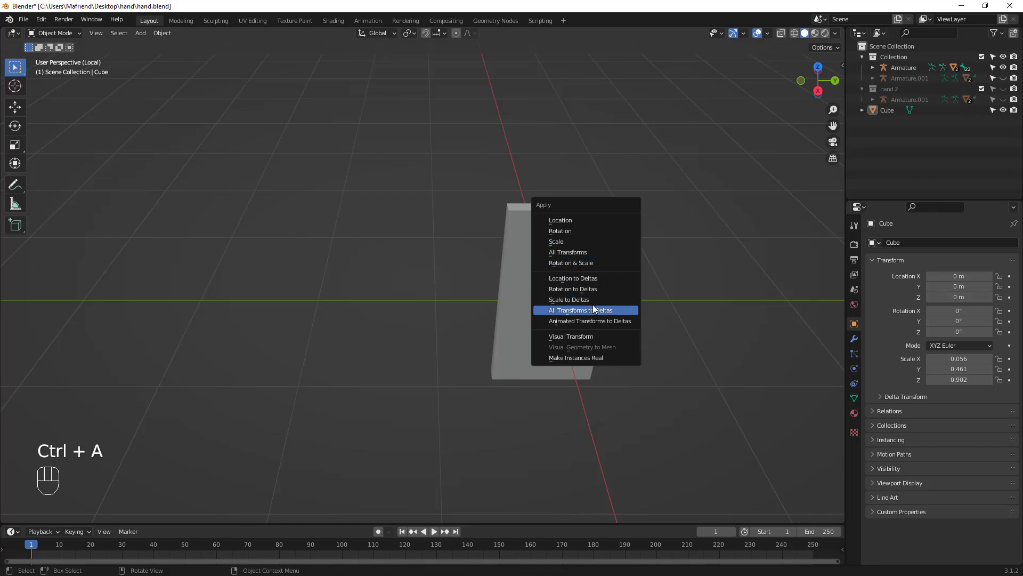
left_click(564, 241)
middle_click_drag(551, 286, 557, 256)
- Select the slab and rename the object from Cube to phone
left_click(520, 256)
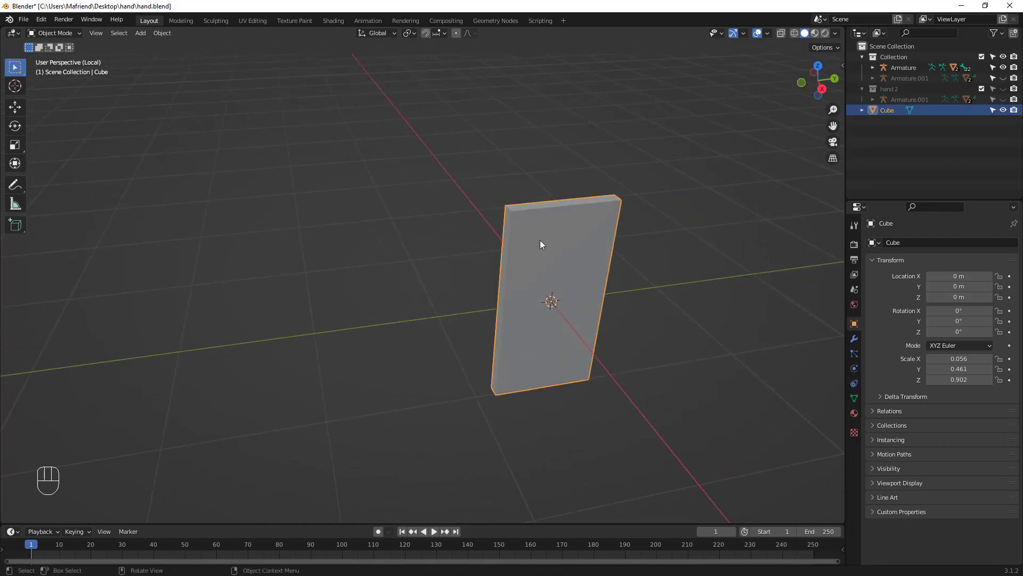
double_click(894, 110)
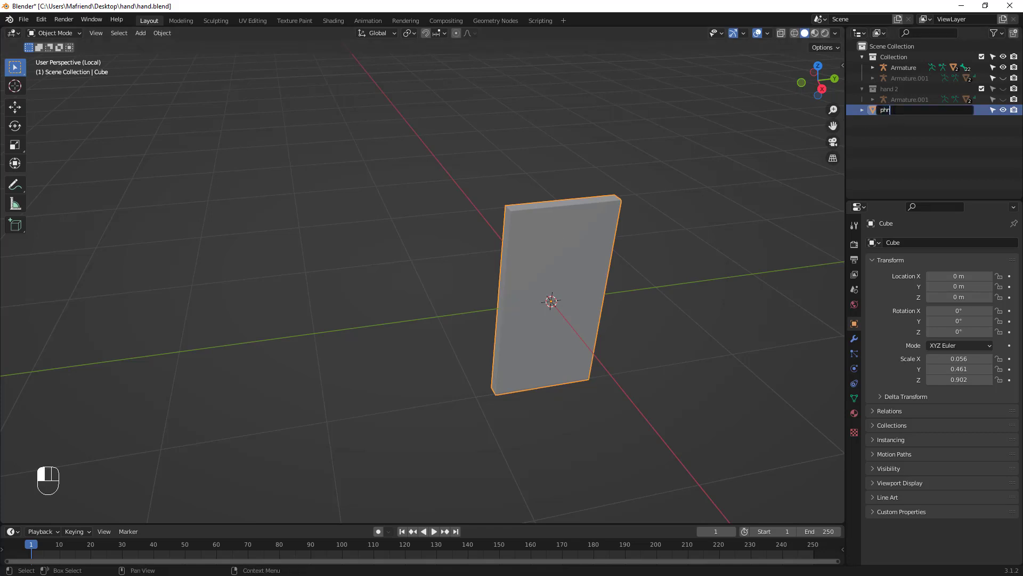
type("phone")
key("Return")
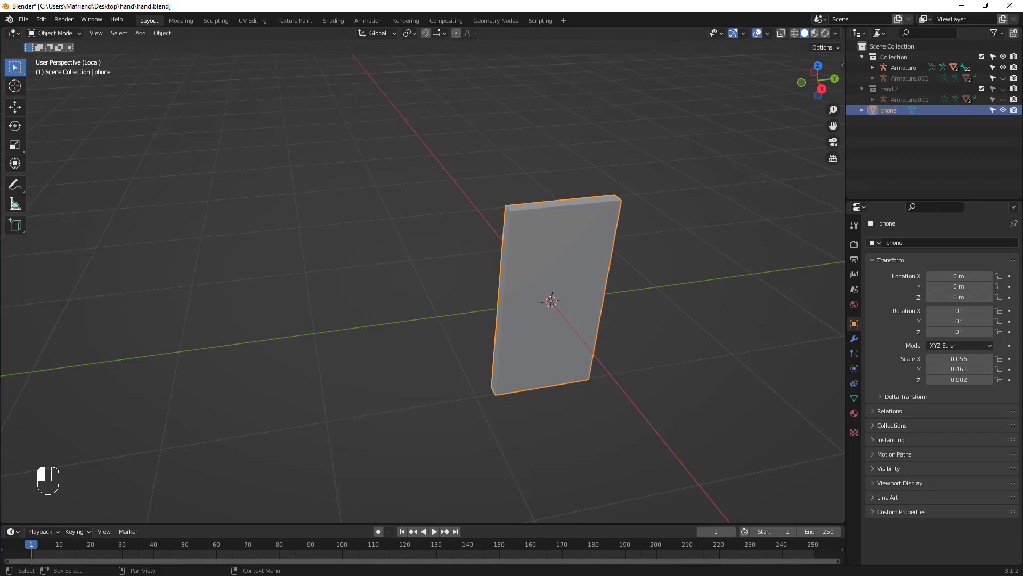
- Enter Edit Mode on the phone, select its top face and switch to edge selection
key("Tab")
middle_click_drag(571, 292, 480, 235)
left_click(520, 232)
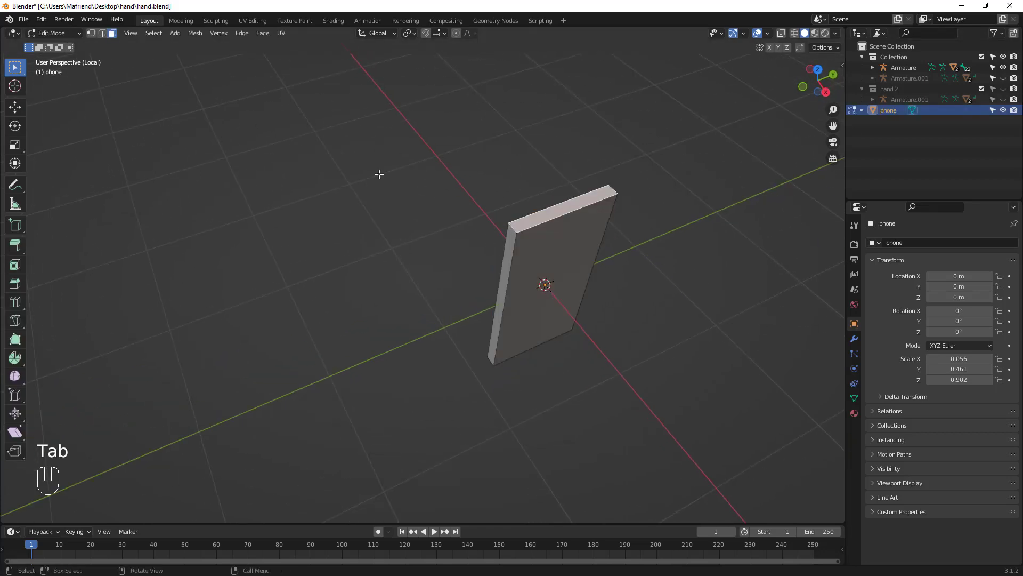
left_click(101, 33)
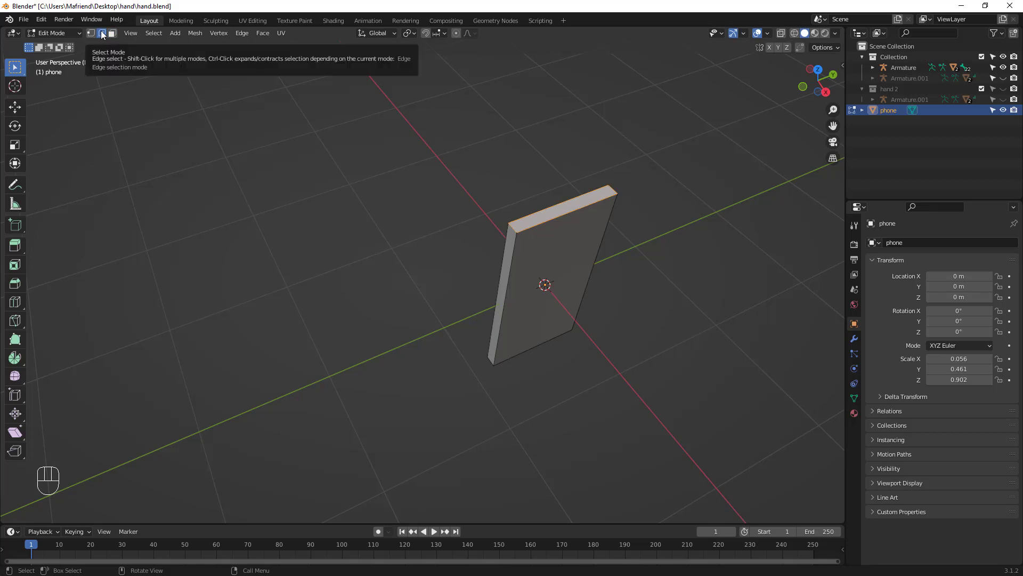
- Select the four short corner edges of the phone mesh in edge selection mode
left_click(514, 228)
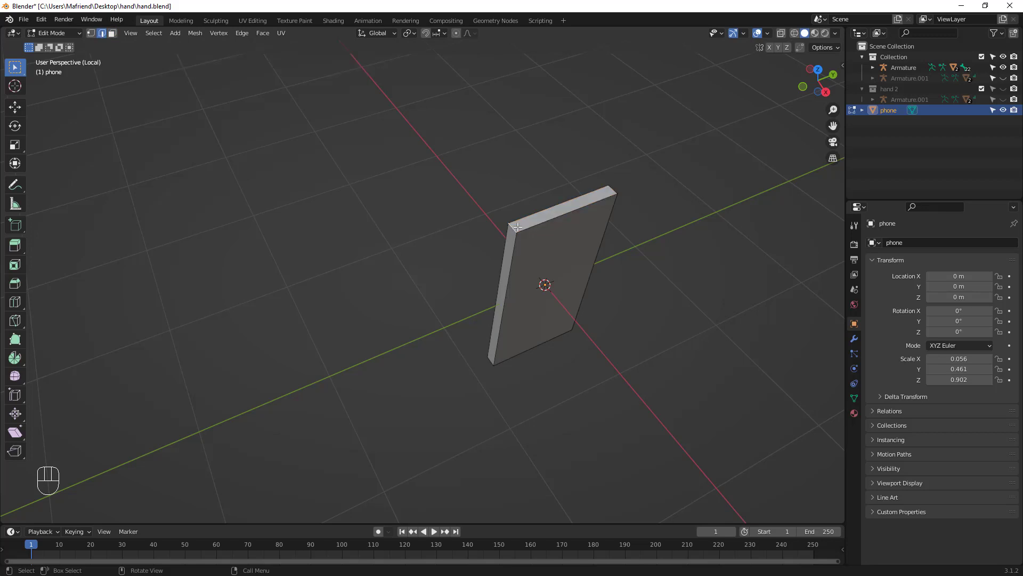
left_click(603, 194, "shift")
middle_click_drag(610, 194, 544, 475)
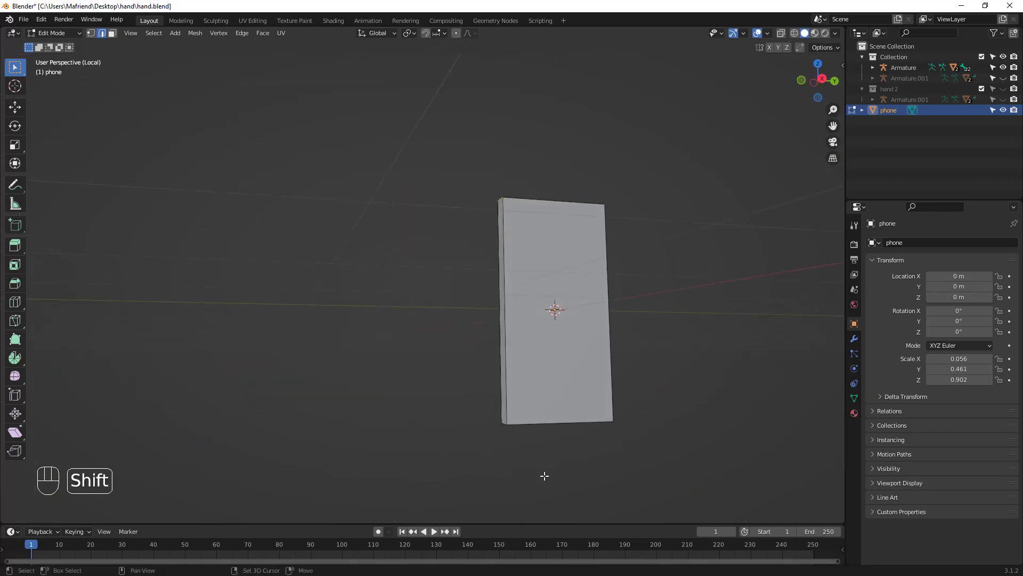
left_click(504, 423, "shift")
middle_click_drag(564, 434, 624, 425)
- Try to bevel the phone's four corner edges with 5 segments and a width of about 0.354 m
key("ctrl+b")
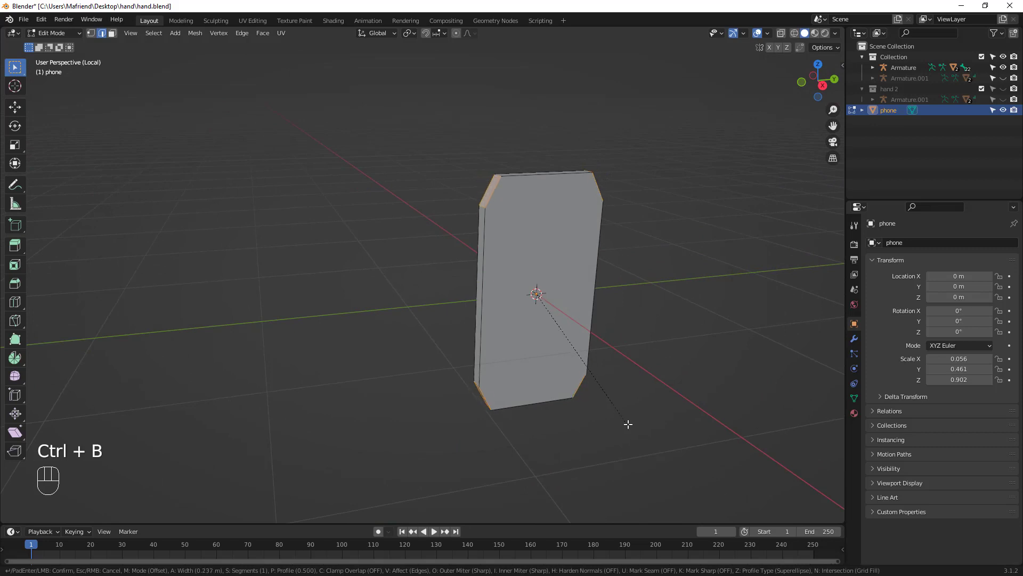
scroll(627, 424, "up", 1)
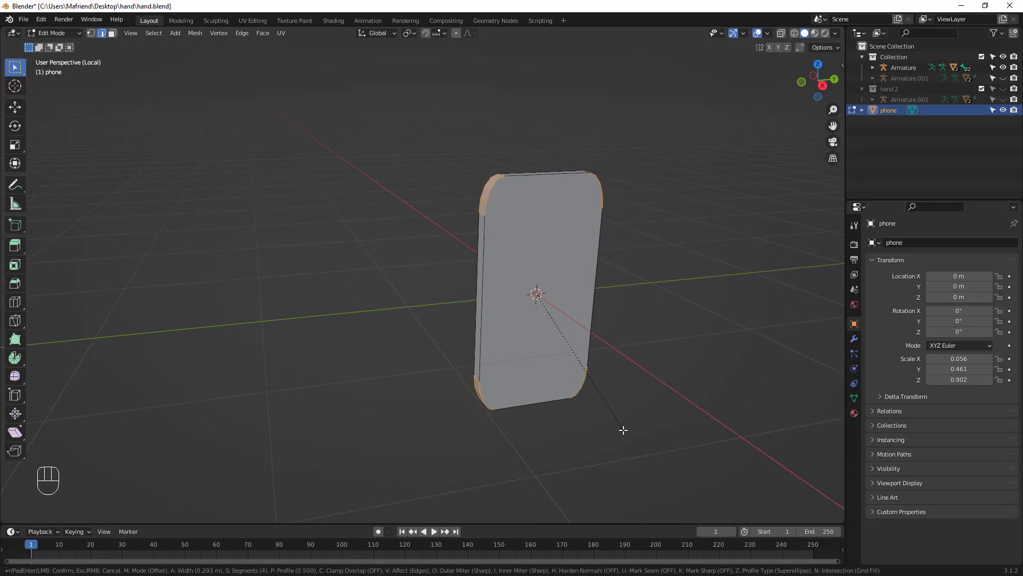
scroll(624, 428, "up", 1)
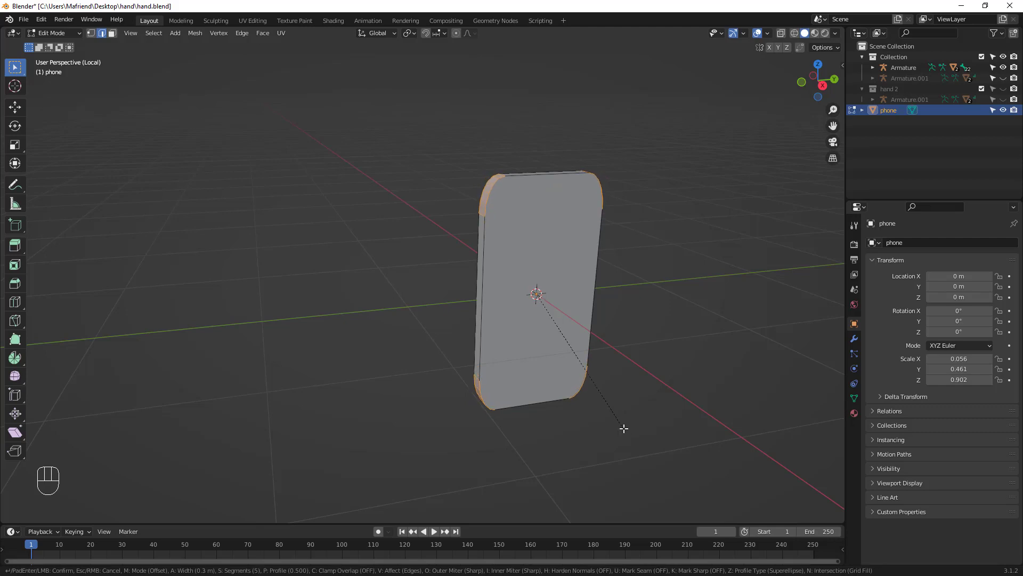
left_click(624, 428)
middle_click_drag(621, 434, 519, 246)
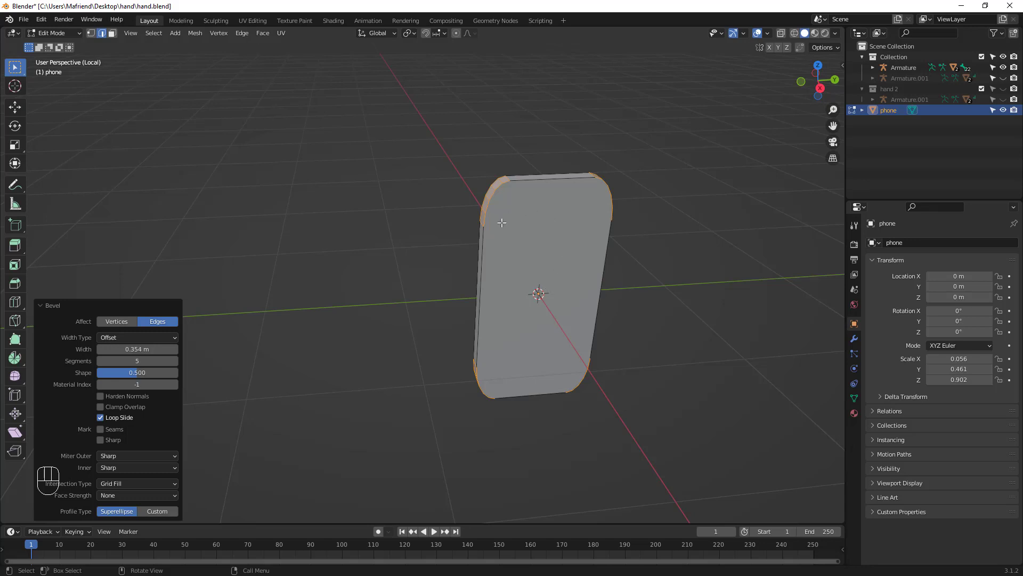
middle_click_drag(502, 223, 590, 237)
key("ctrl+z")
- Apply the phone's scale in Object Mode, with its transform values displayed
key("Tab")
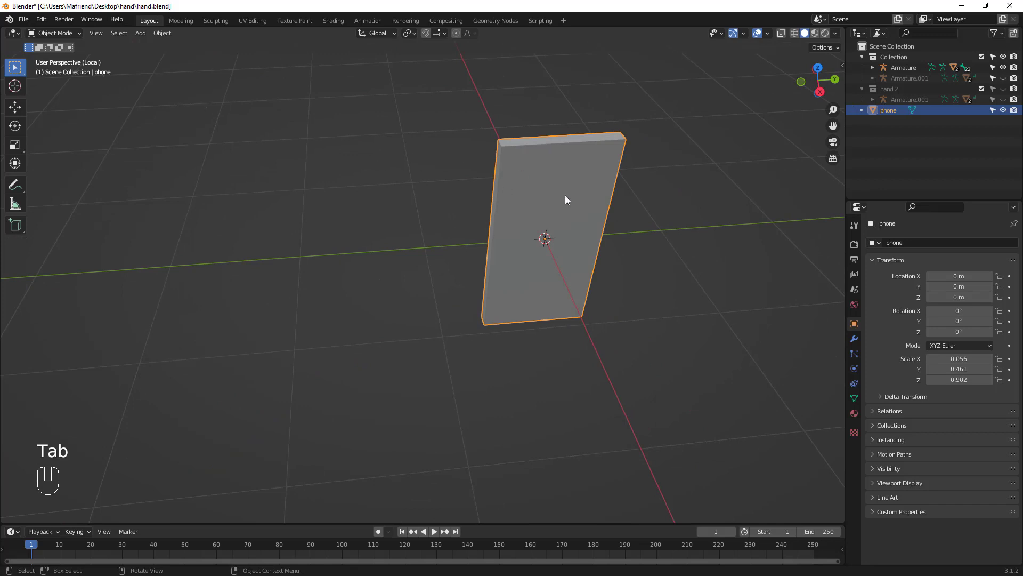
key("n")
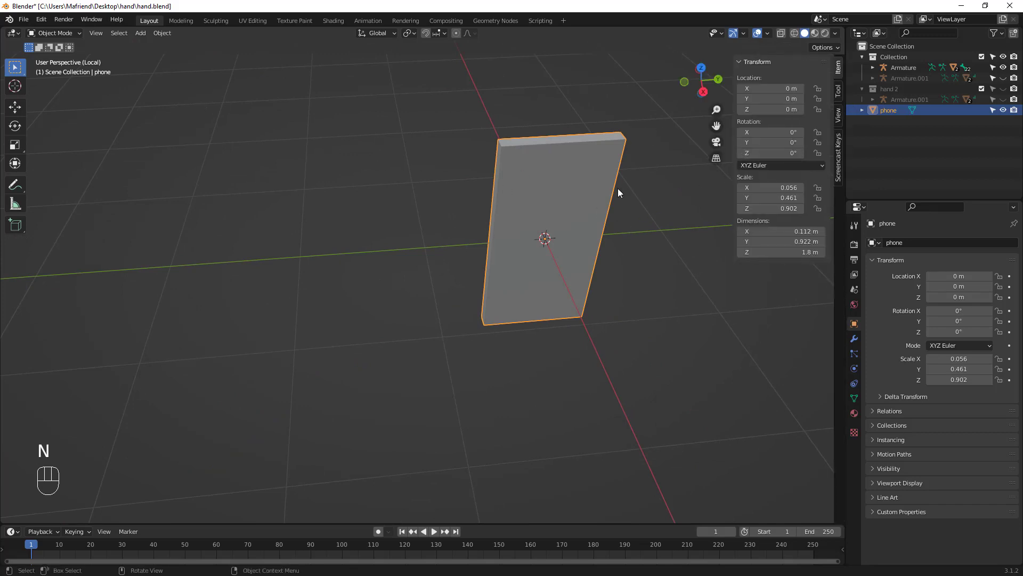
middle_click_drag(618, 188, 770, 177)
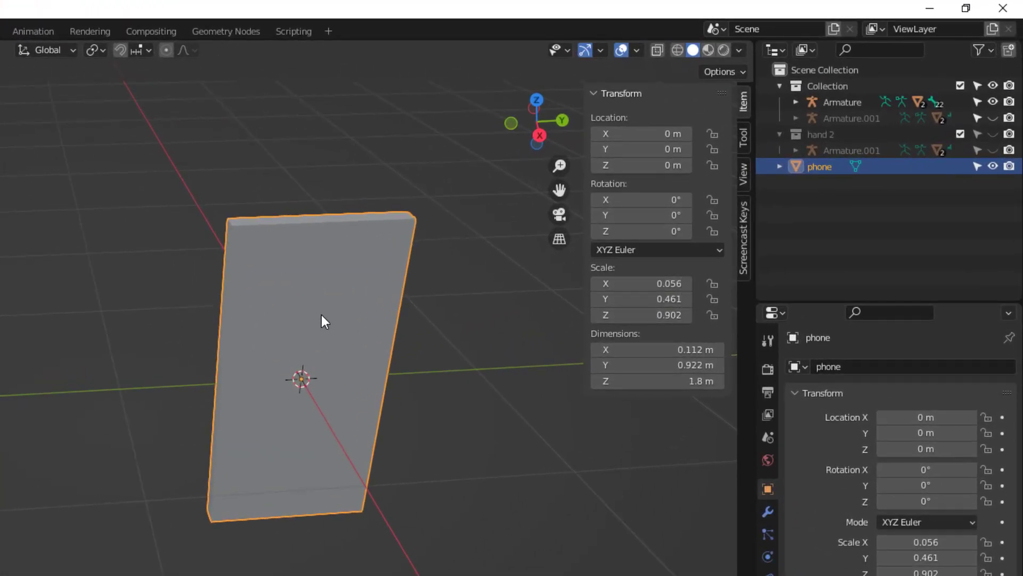
key("ctrl+a")
key("Escape")
key("ctrl+a")
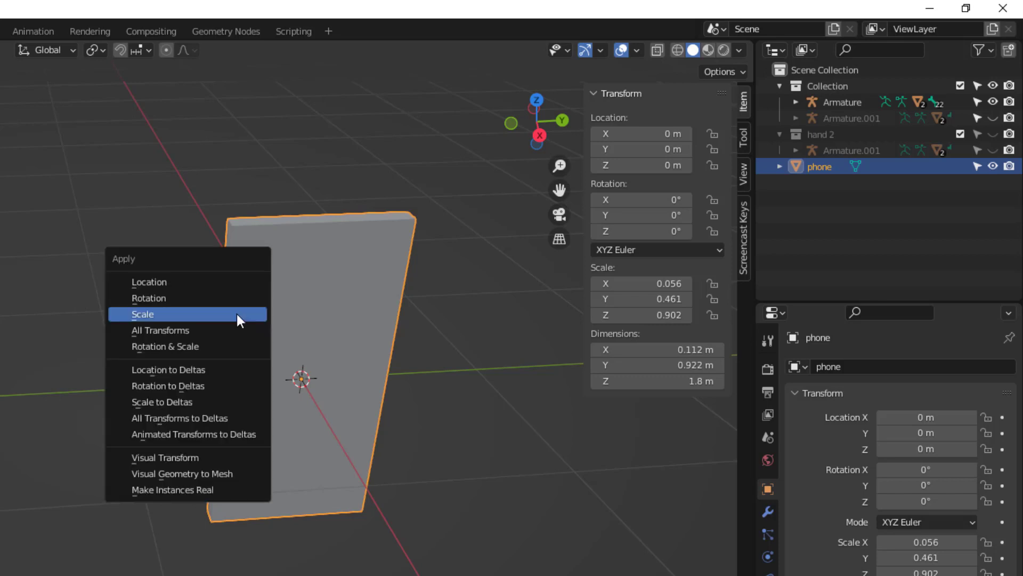
left_click(172, 314)
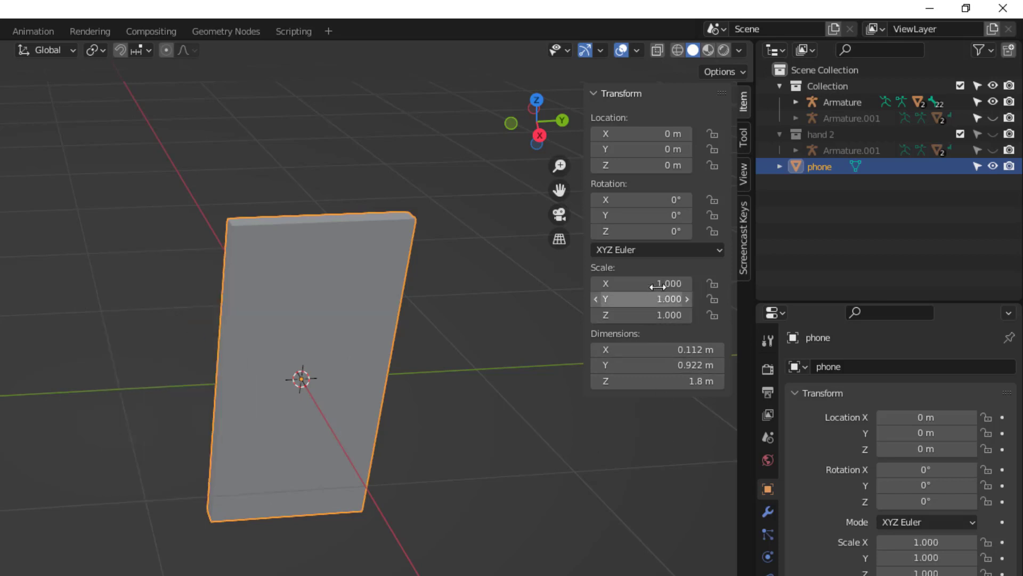
middle_click_drag(426, 402, 436, 403)
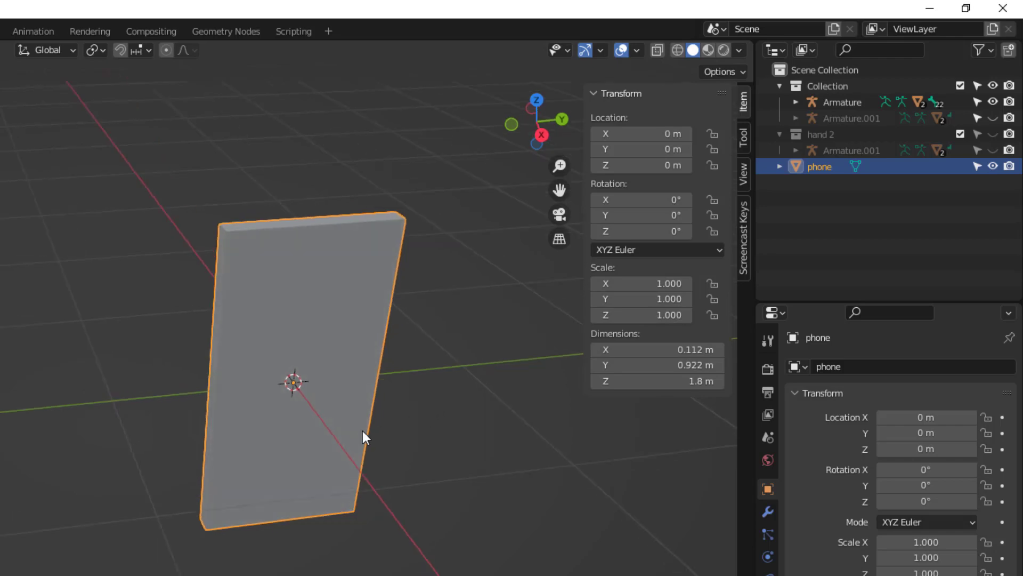
- Bevel the phone's four corner edges in Edit Mode with a width of about 0.238 m and 8 segments
key("Tab")
middle_click_drag(249, 318, 283, 325)
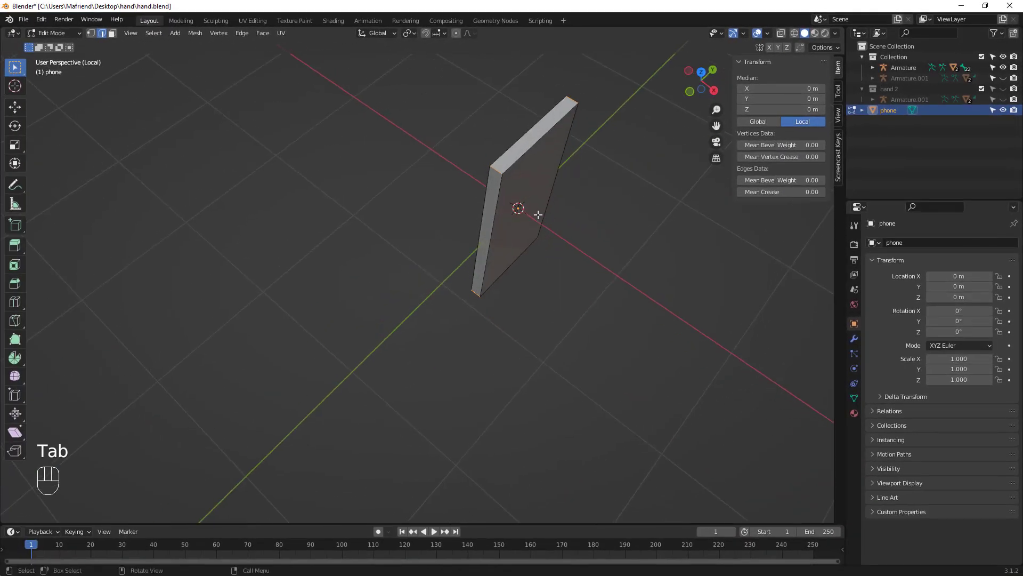
middle_click_drag(537, 214, 526, 192)
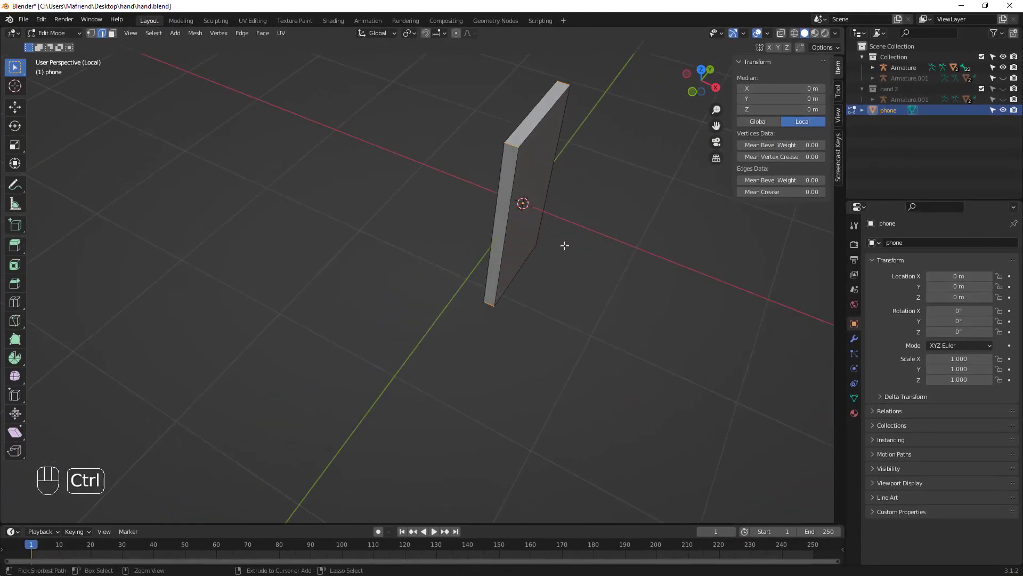
key("ctrl+b")
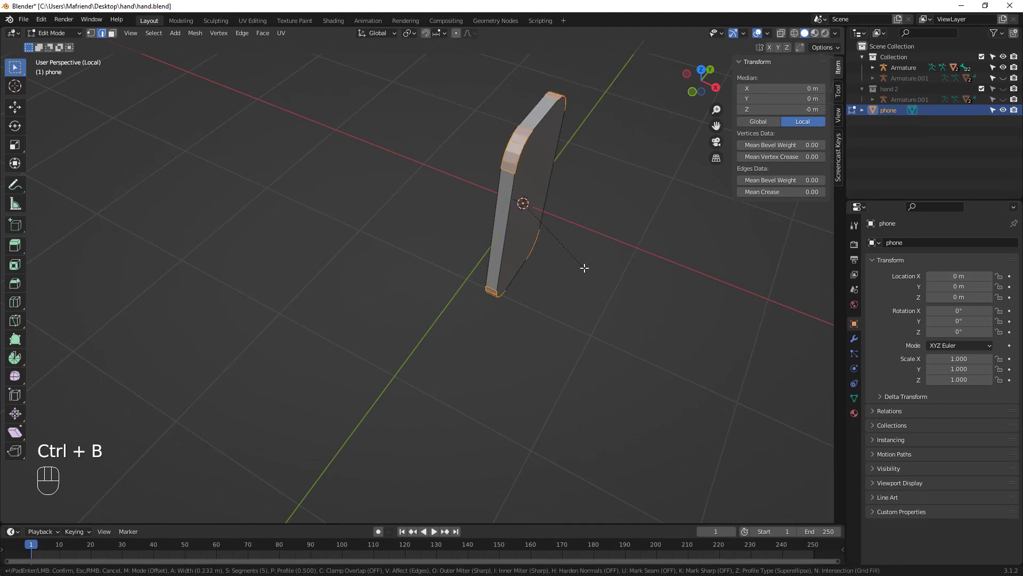
left_click(584, 265)
middle_click_drag(587, 270, 525, 106)
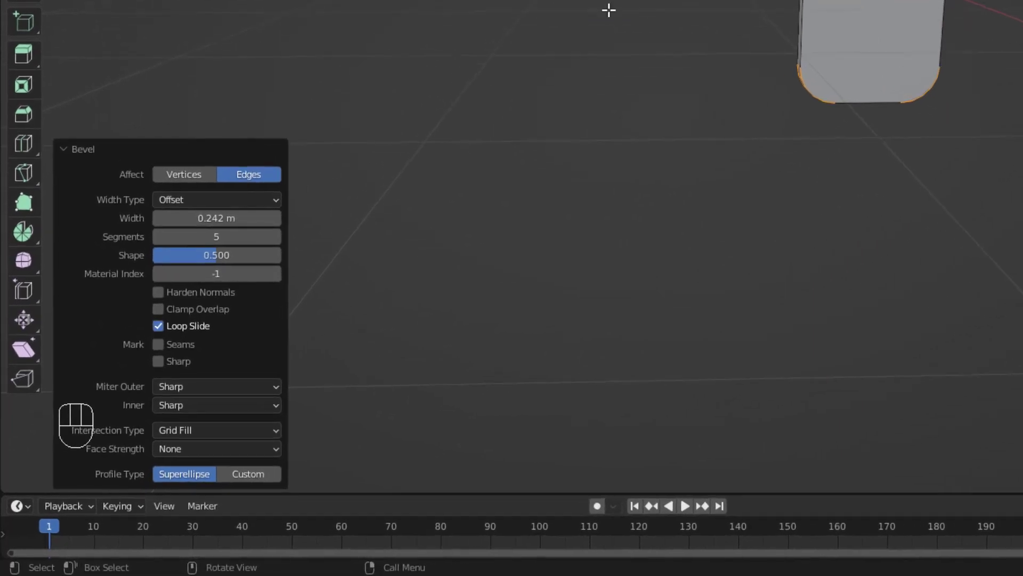
left_click_drag(213, 218, 211, 218)
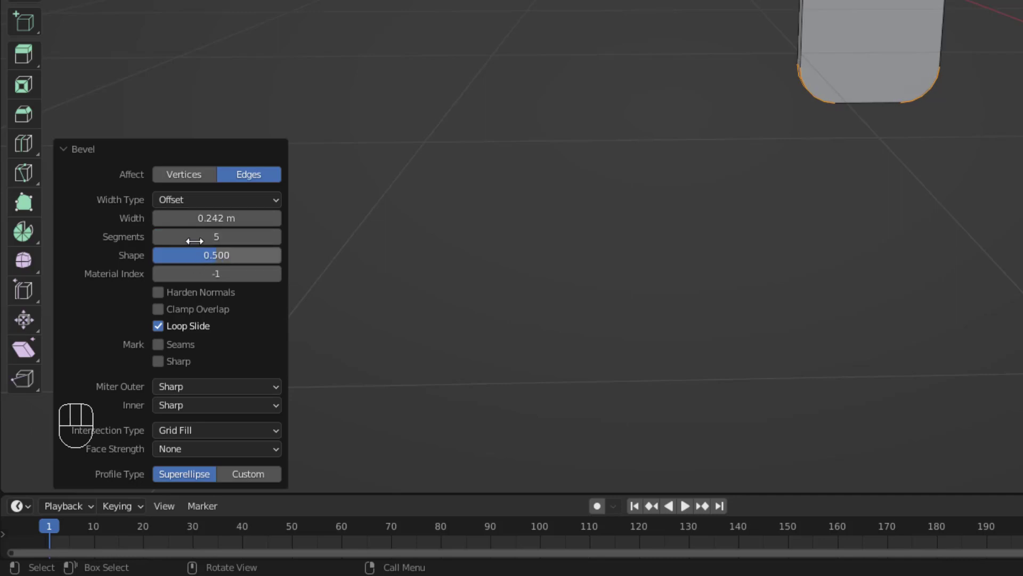
left_click(156, 236)
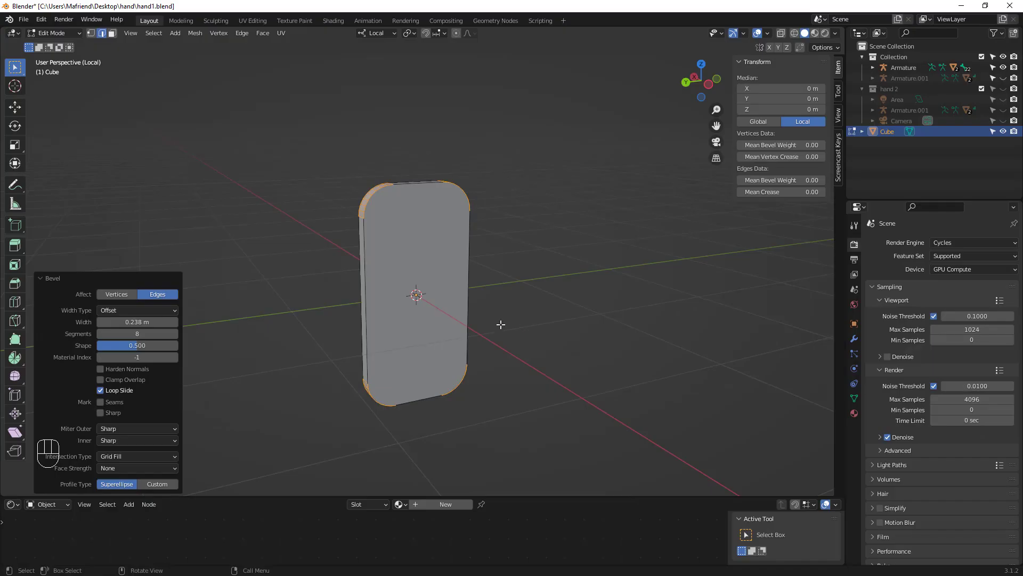
- Return to Object Mode and add a Bevel modifier to the phone body
key("Tab")
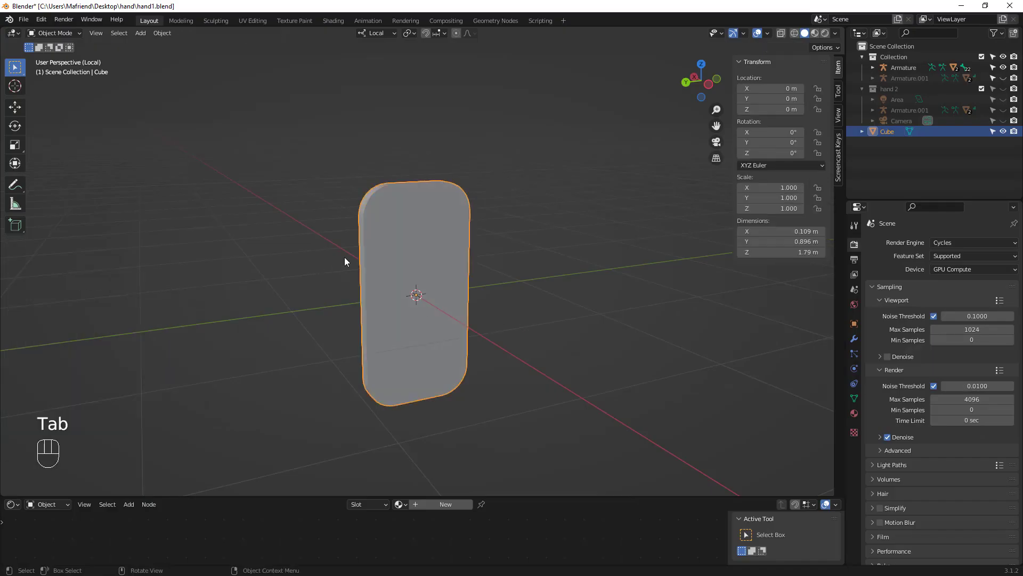
left_click(855, 339)
left_click(909, 244)
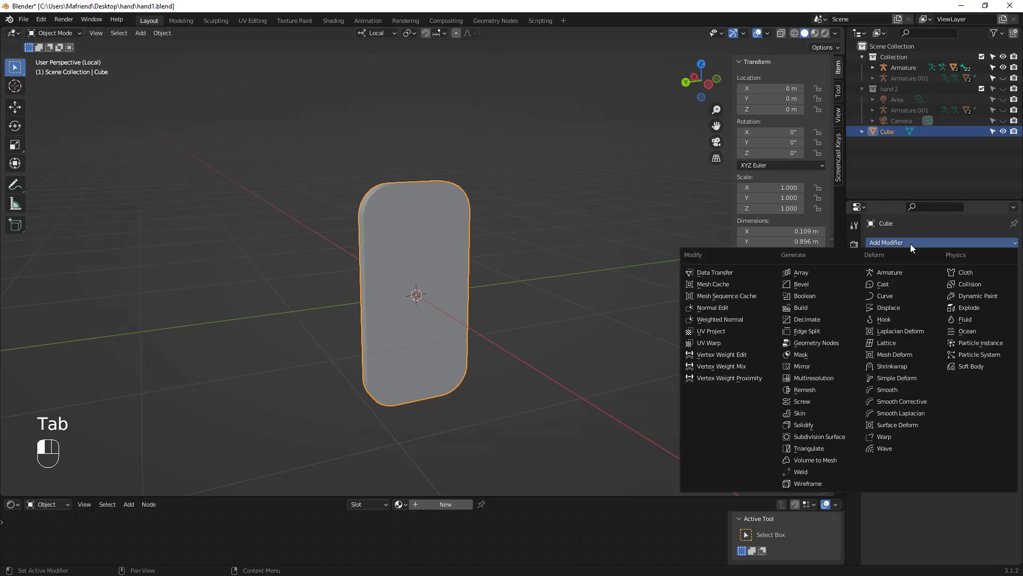
left_click(811, 283)
middle_click_drag(705, 290, 490, 313)
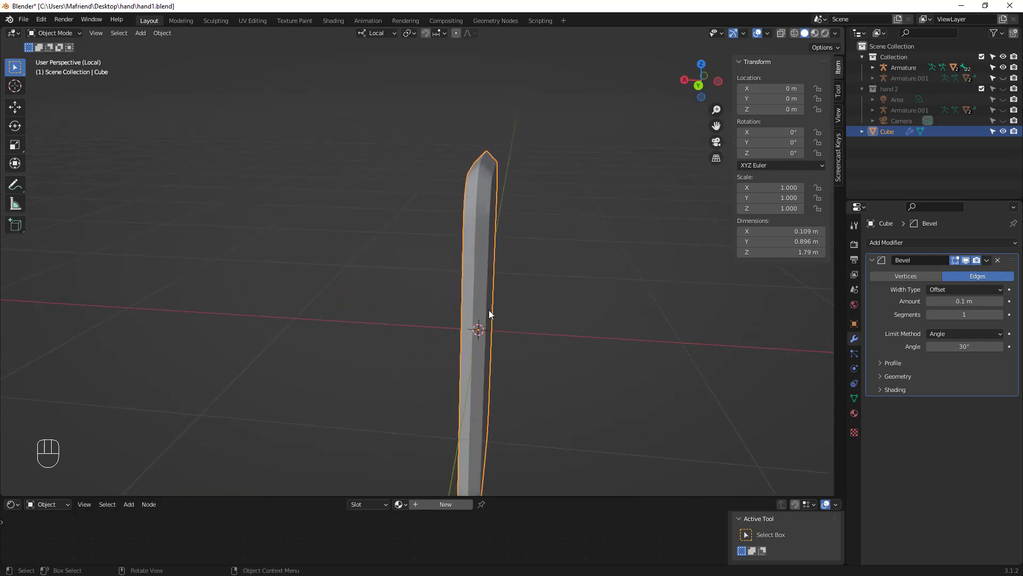
- Set the Bevel modifier to 4 segments and an amount of 0.031 m
left_click(1002, 317)
left_click(1002, 316)
left_click(1002, 316)
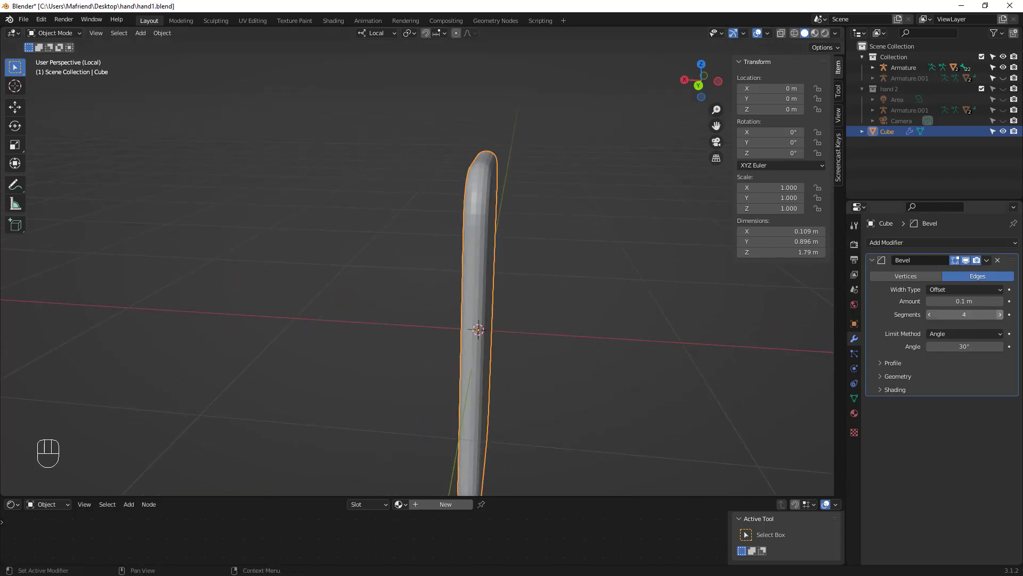
left_click(964, 306)
left_click_drag(964, 303, 940, 303)
middle_click_drag(619, 288, 484, 258)
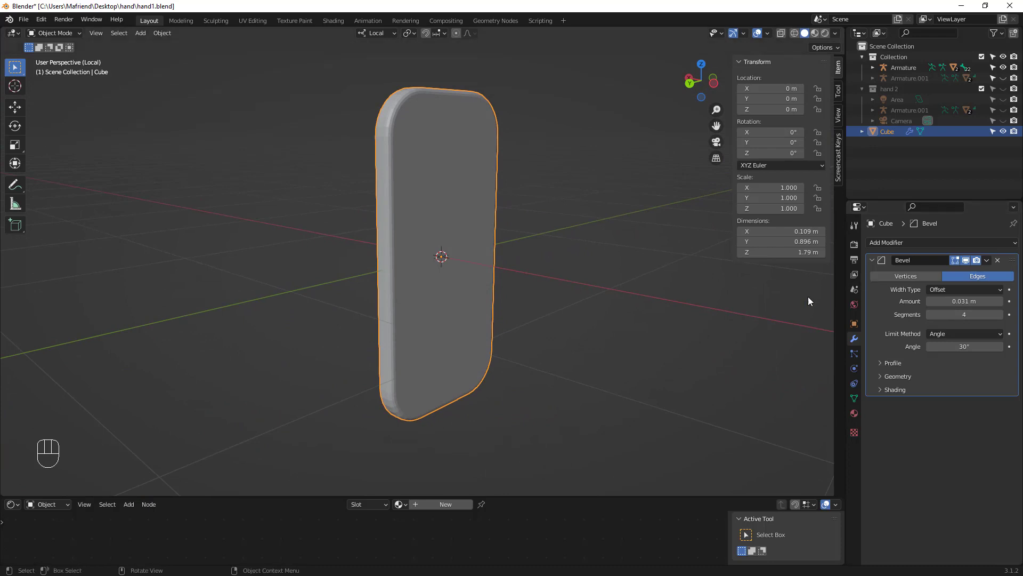
- Shade the phone body smooth and add a Subdivision Surface modifier to it
right_click(414, 209)
left_click(417, 210)
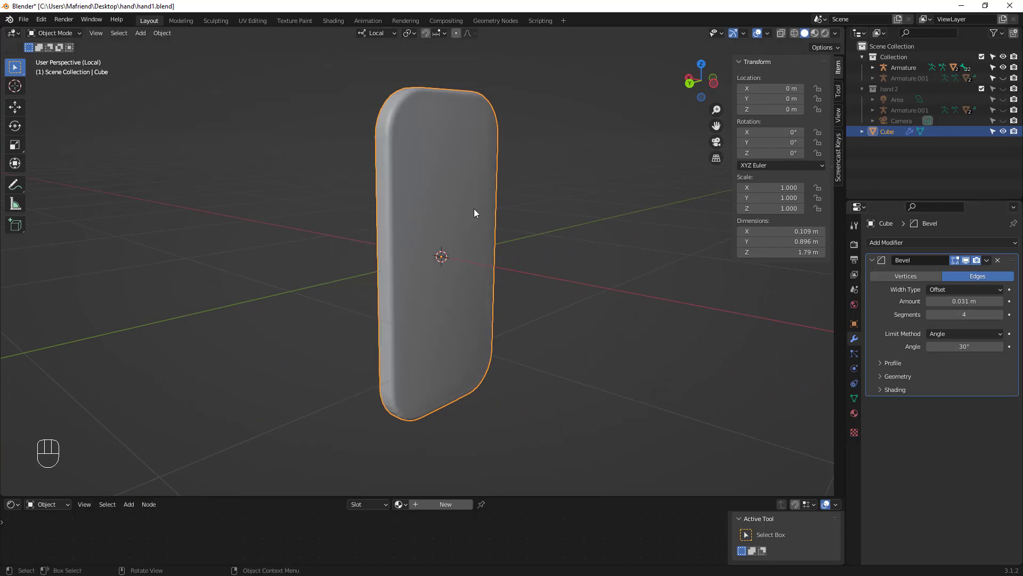
left_click(904, 243)
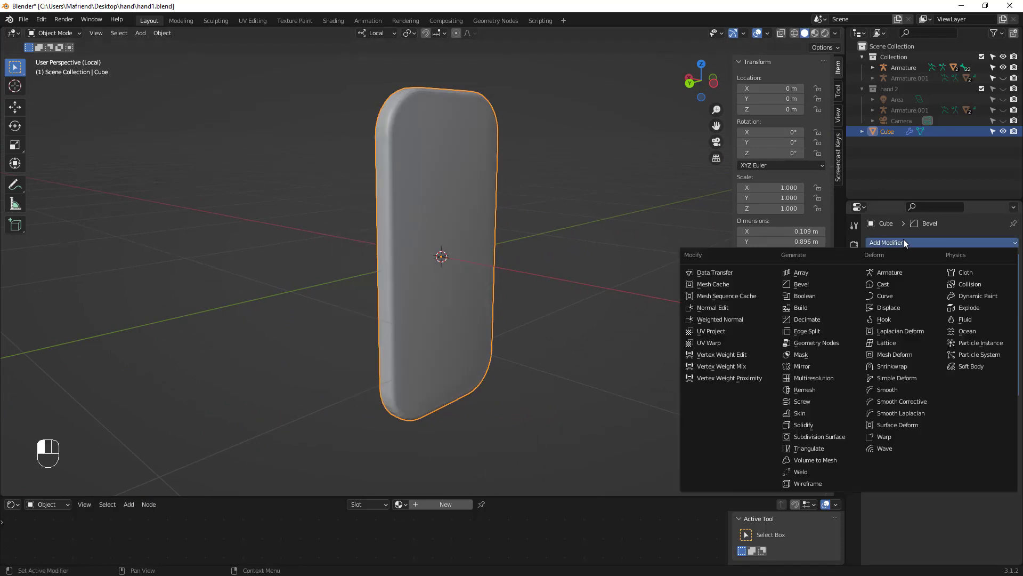
left_click(816, 437)
middle_click_drag(485, 140, 469, 147)
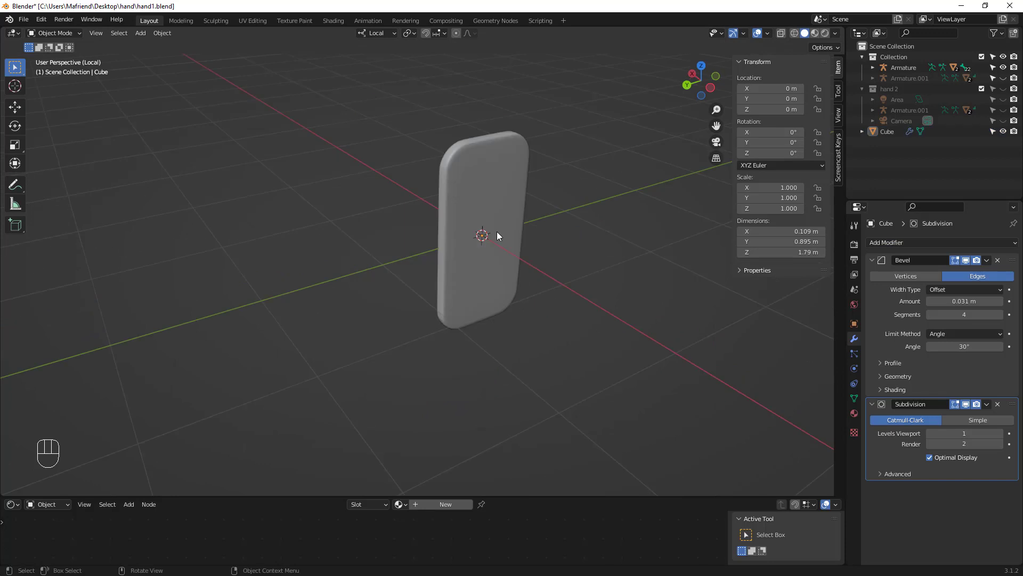
scroll(488, 254, "up", 1)
scroll(482, 283, "up", 1)
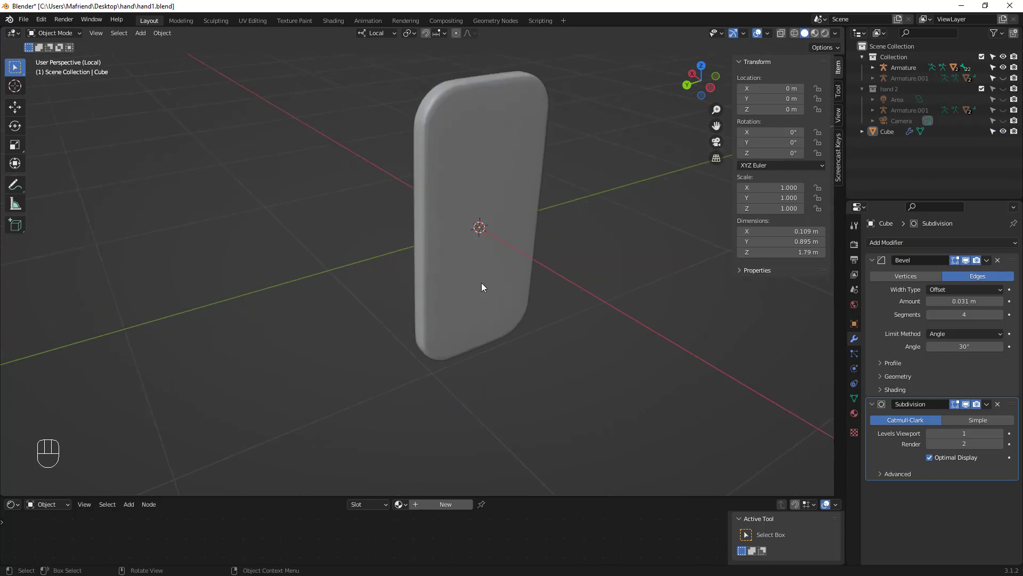
- Add a 2 m cube to the phone mesh in Edit Mode and scale it by about 0.055
left_click(521, 210)
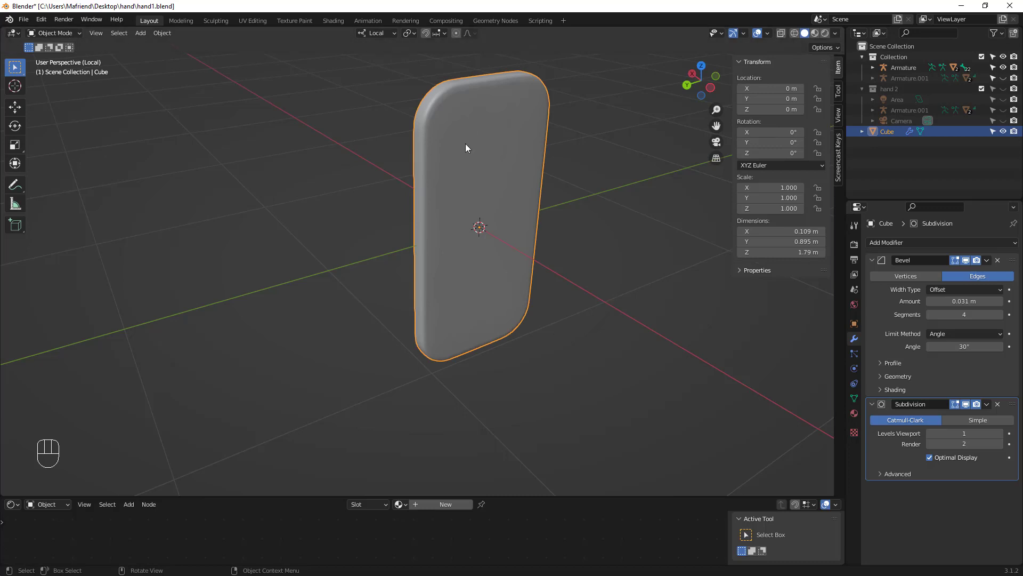
left_click(44, 33)
left_click(53, 53)
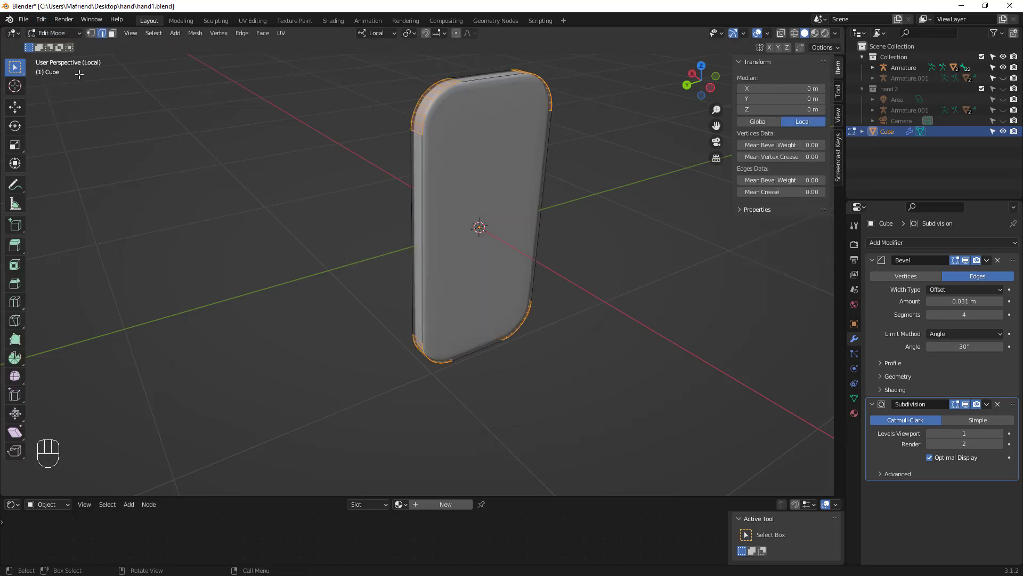
middle_click_drag(525, 229, 507, 235)
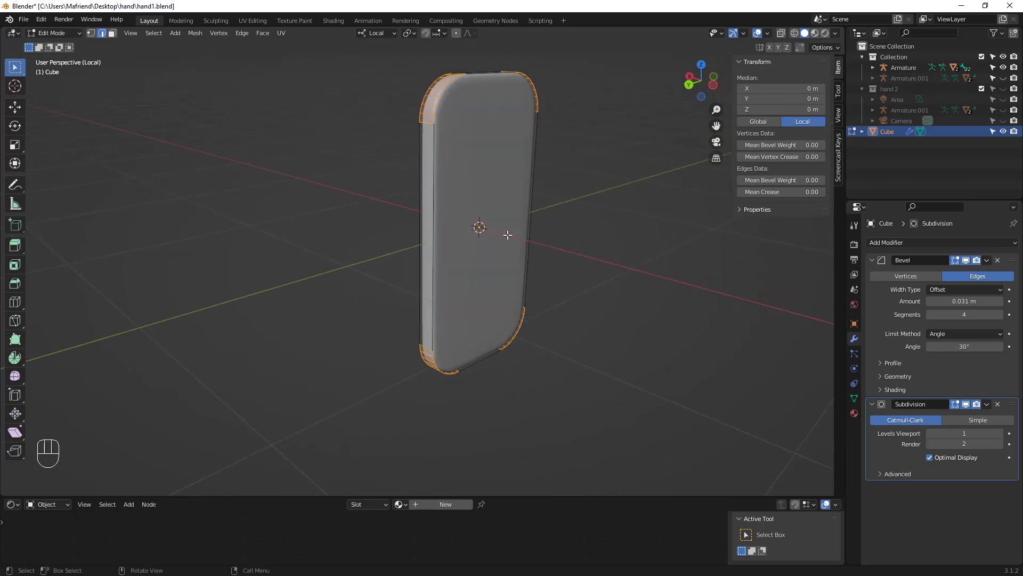
key("shift+a")
left_click(504, 249)
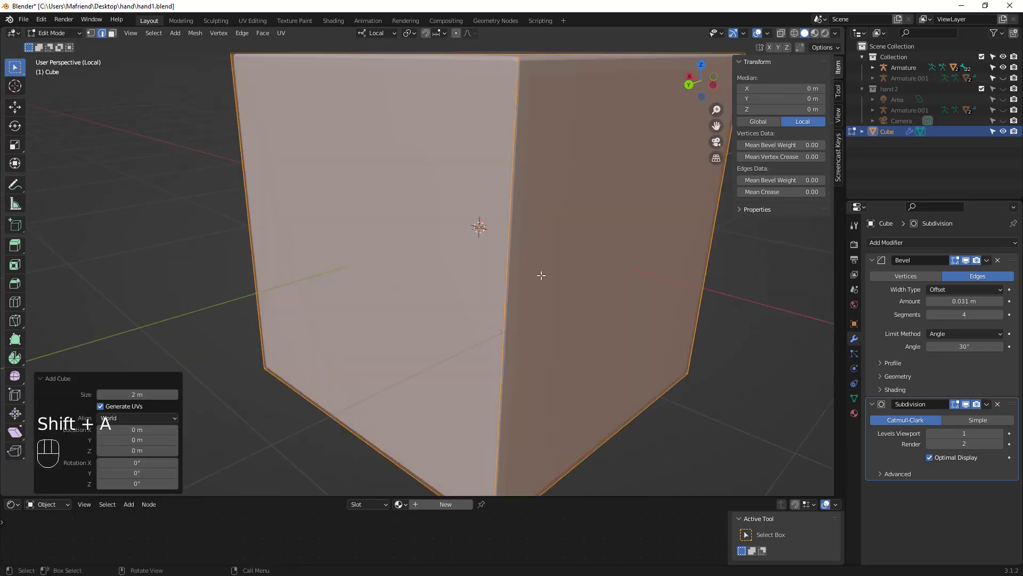
scroll(543, 278, "down", 3)
middle_click_drag(550, 295, 571, 307)
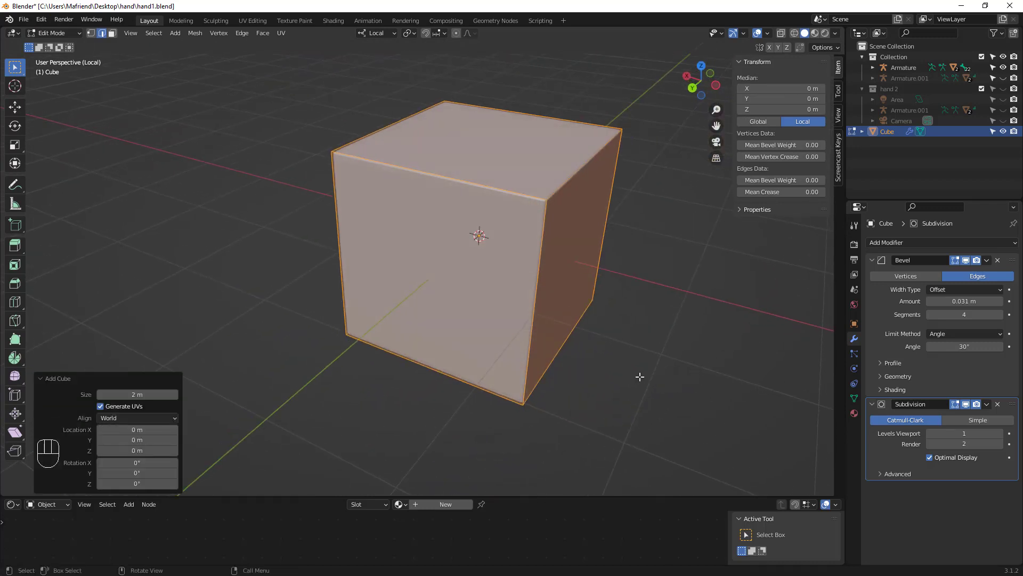
key("s")
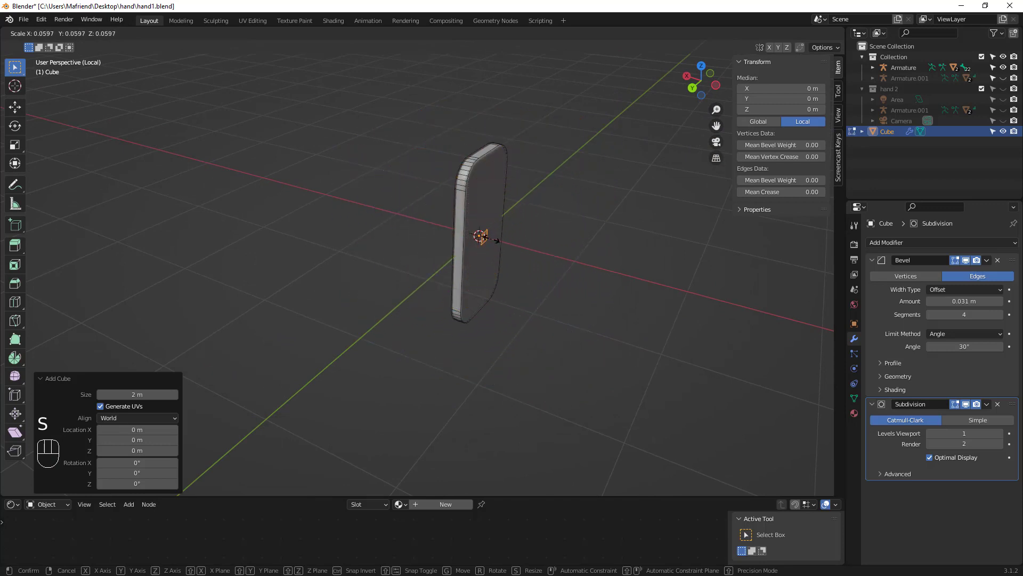
left_click(491, 240)
- Move the small cube about 0.42 m along the Y axis to the phone's long side edge
scroll(490, 241, "up", 4)
middle_click_drag(489, 242, 452, 242)
key("g")
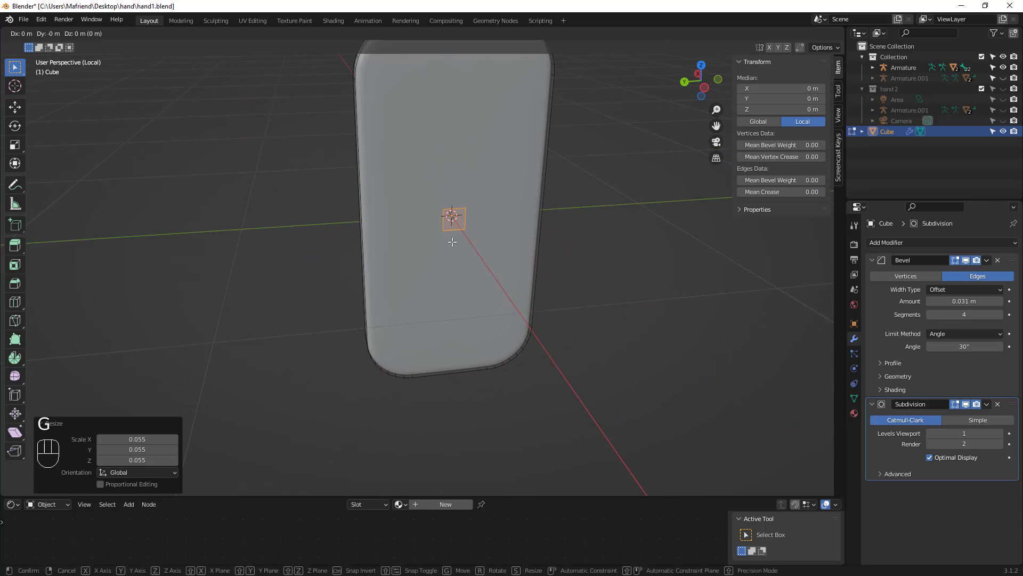
key("y")
left_click(366, 252)
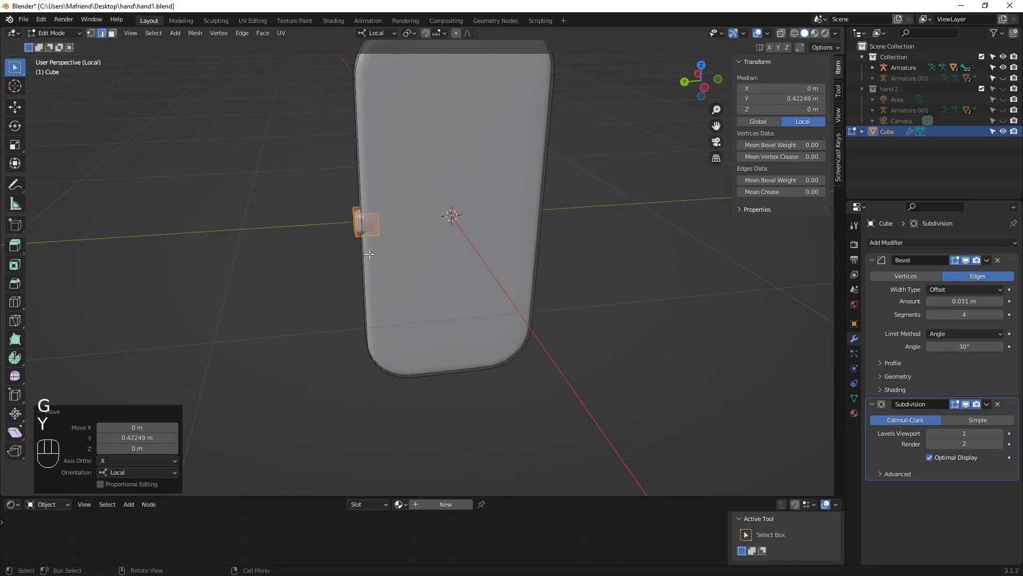
- Scale the small side-button cube to about 0.56 along local X and about 1.36 along local Z
middle_click_drag(368, 251, 493, 264)
key("s")
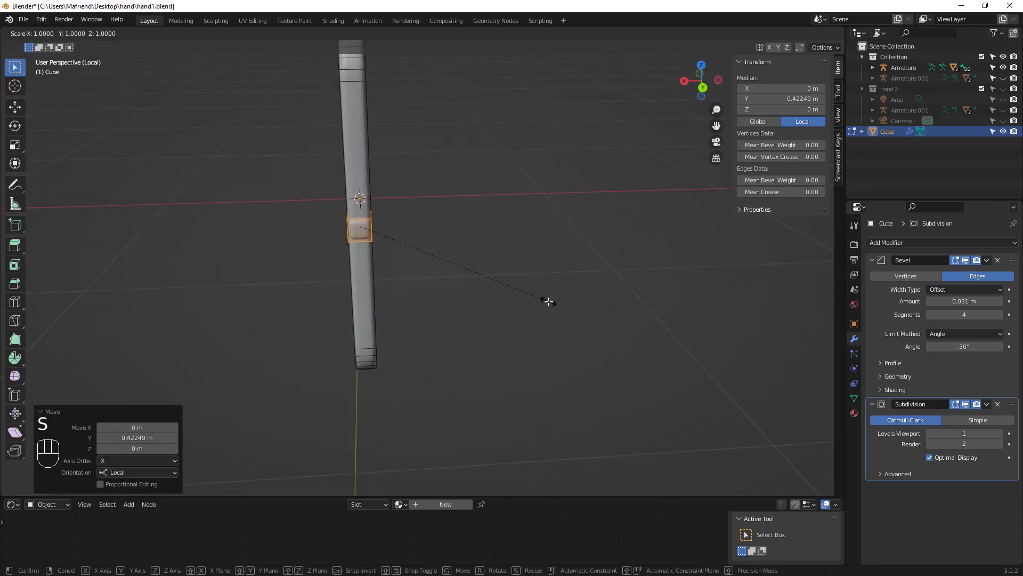
key("x")
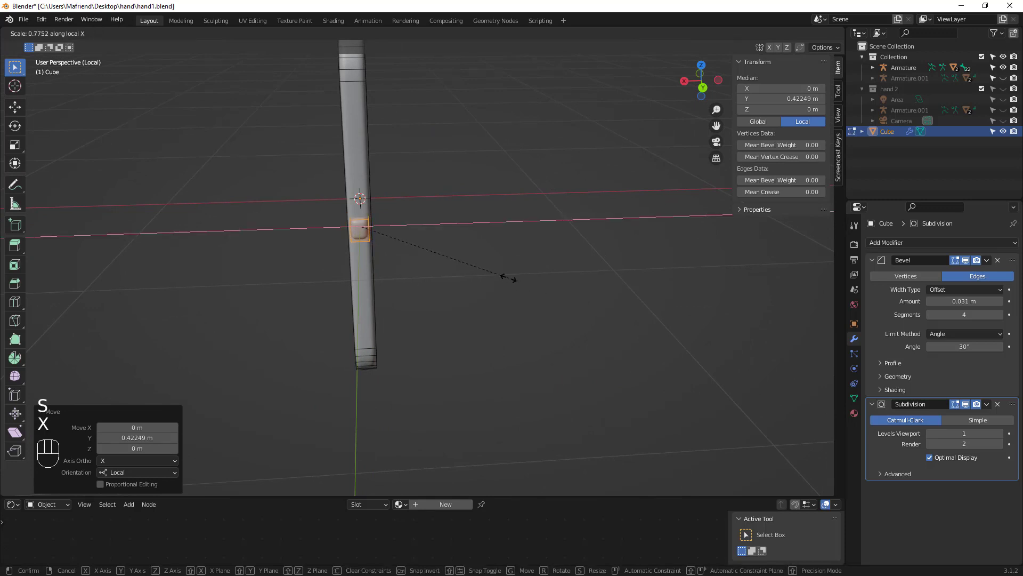
left_click(469, 261)
middle_click_drag(469, 258, 375, 218)
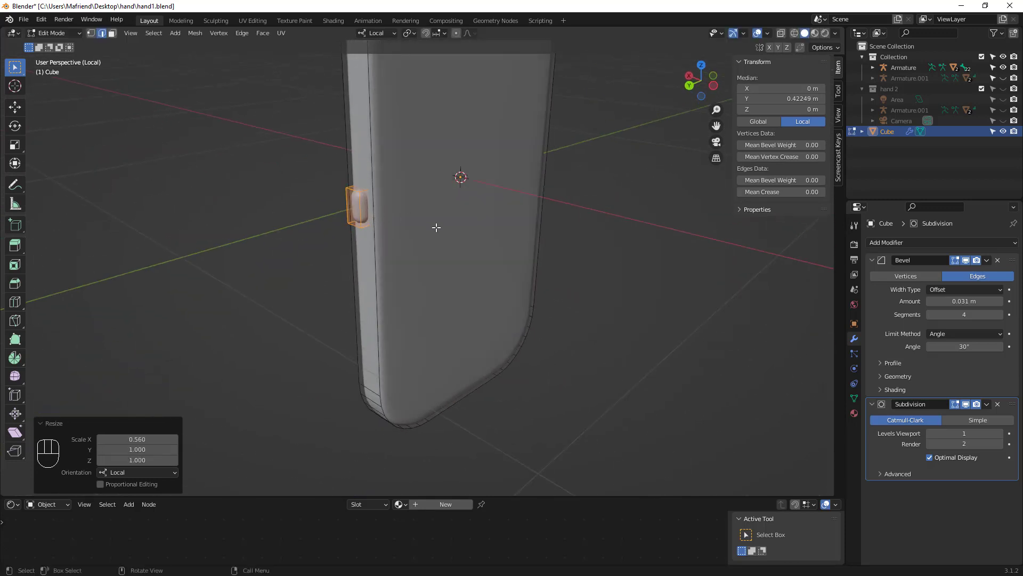
key("s")
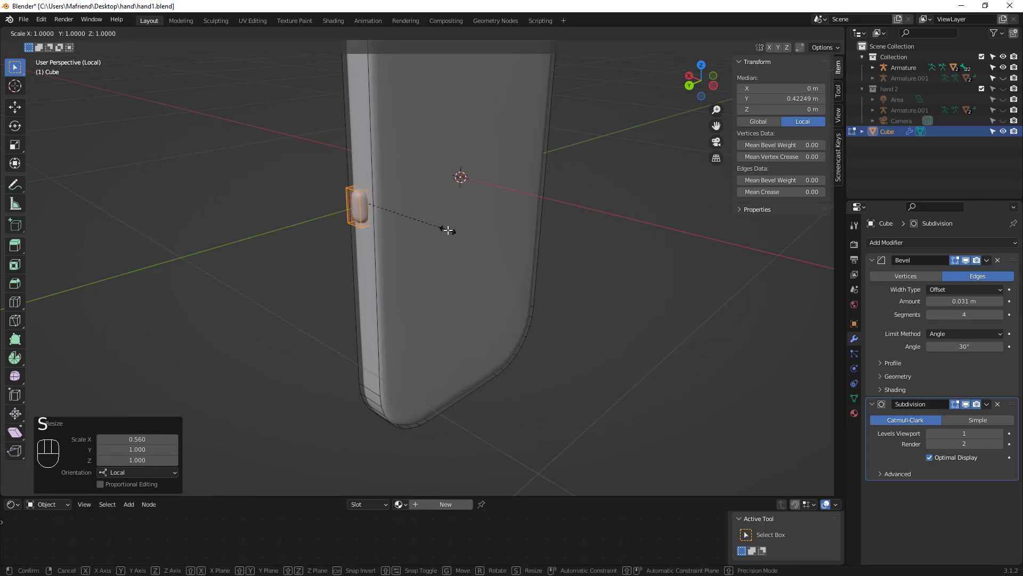
key("z")
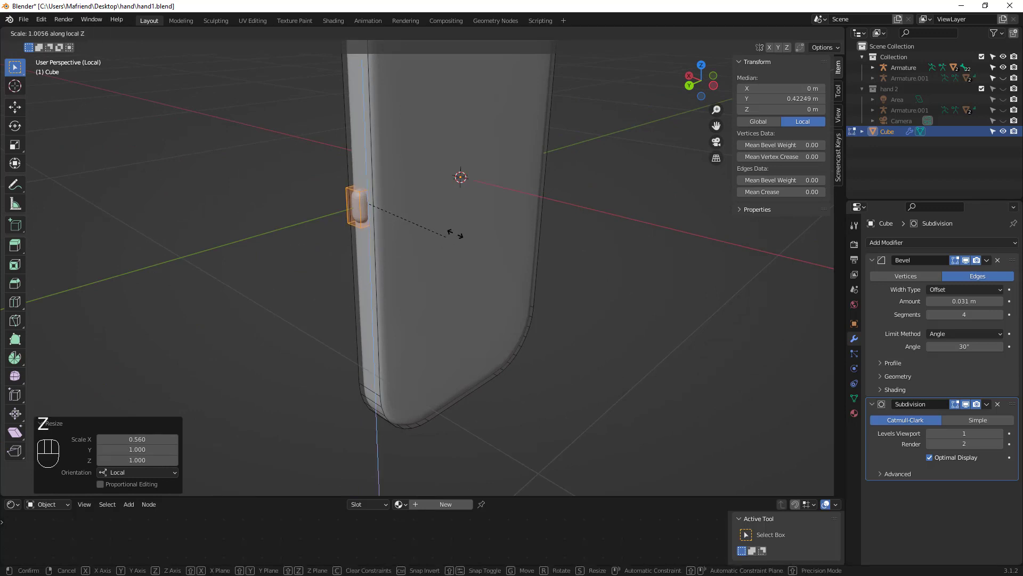
left_click(478, 227)
- Hide the sidebar and, in an orthographic view along X, move the button up about 0.56 m along local Z
middle_click_drag(477, 228, 568, 320)
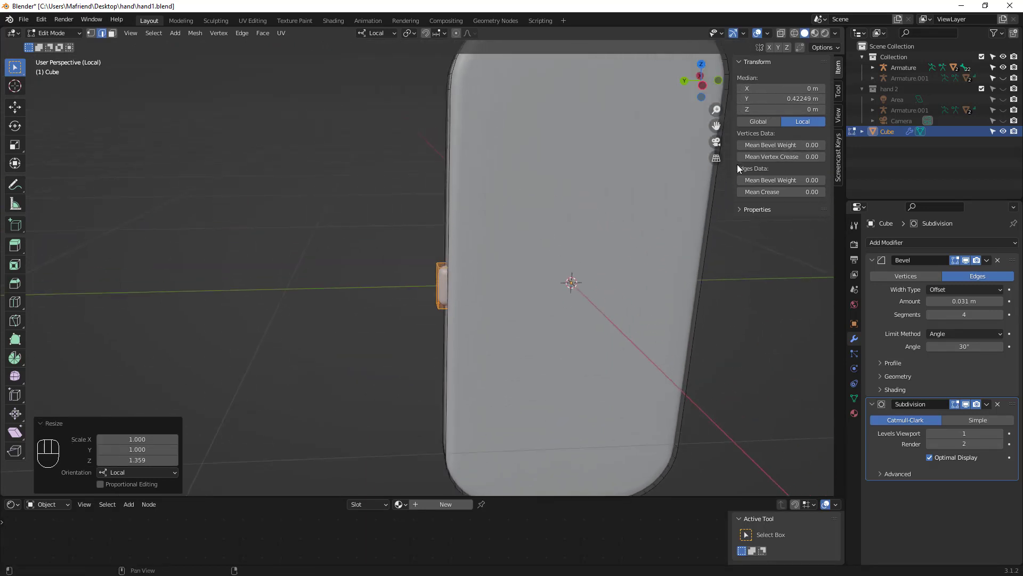
key("n")
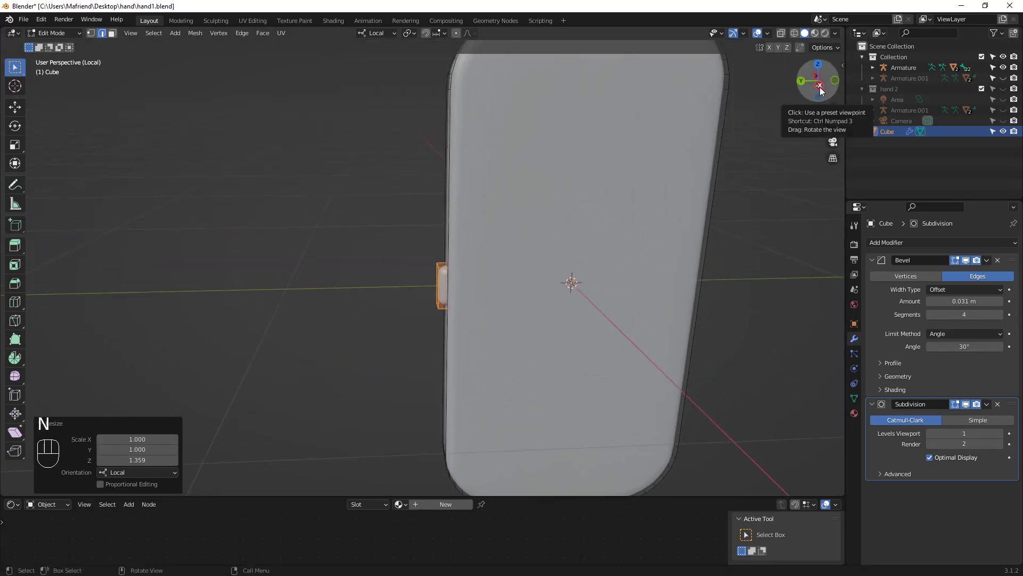
left_click(819, 87)
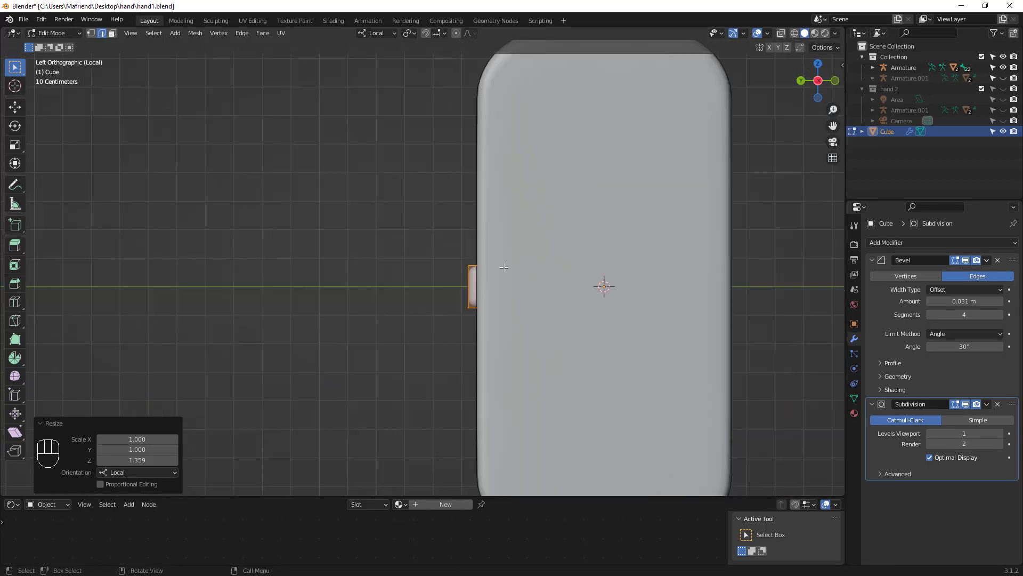
middle_click_drag(537, 231, 451, 227, "shift")
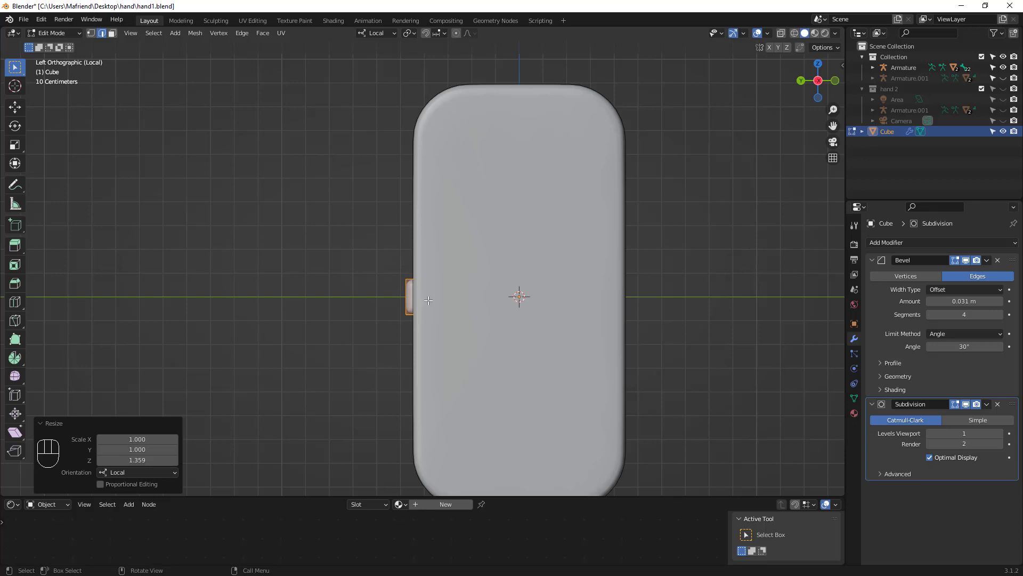
key("g")
key("z")
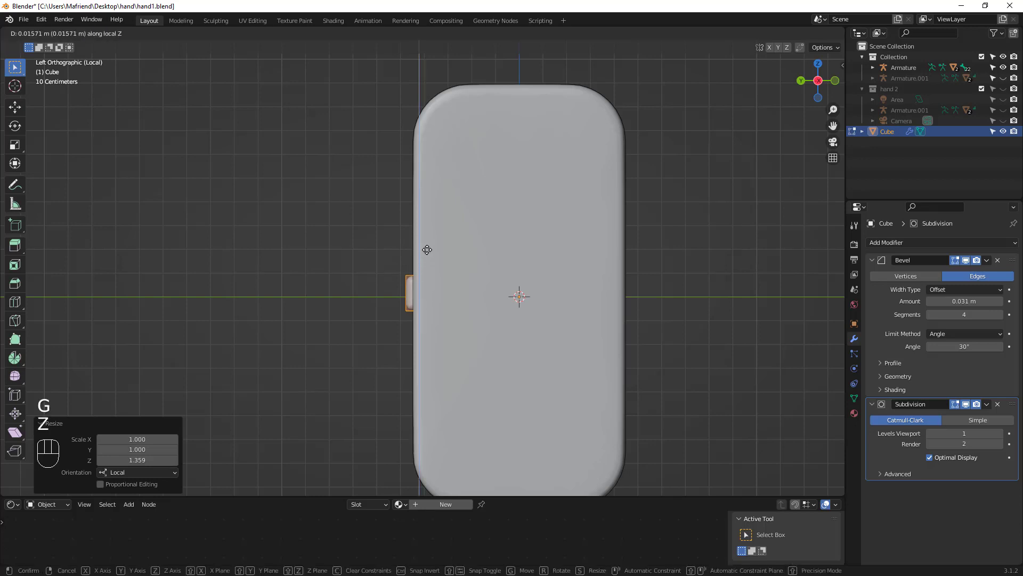
left_click(436, 181)
- Duplicate the side button and place the copy about 0.17 m below it along local Z
key("shift")
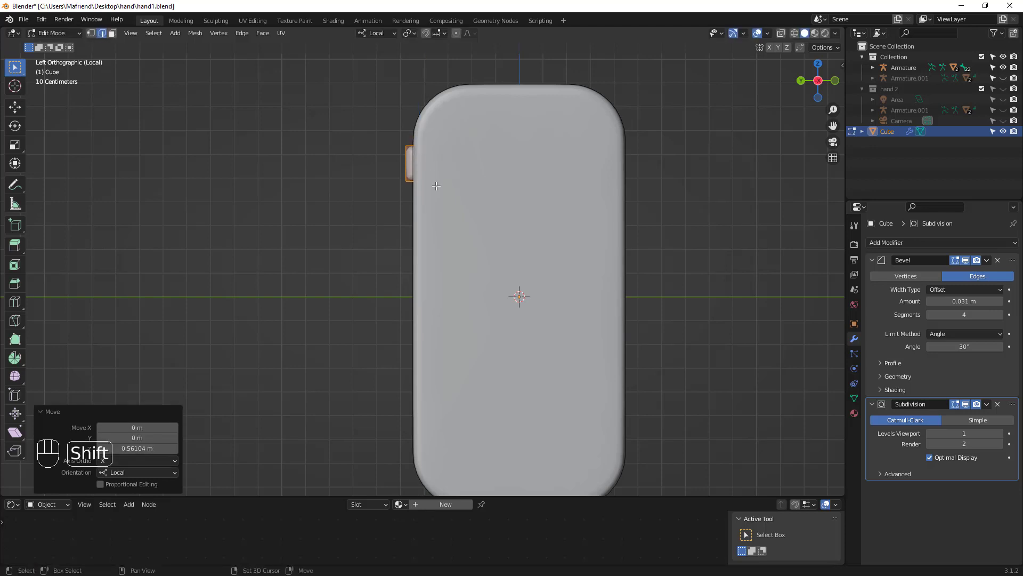
key("shift+d")
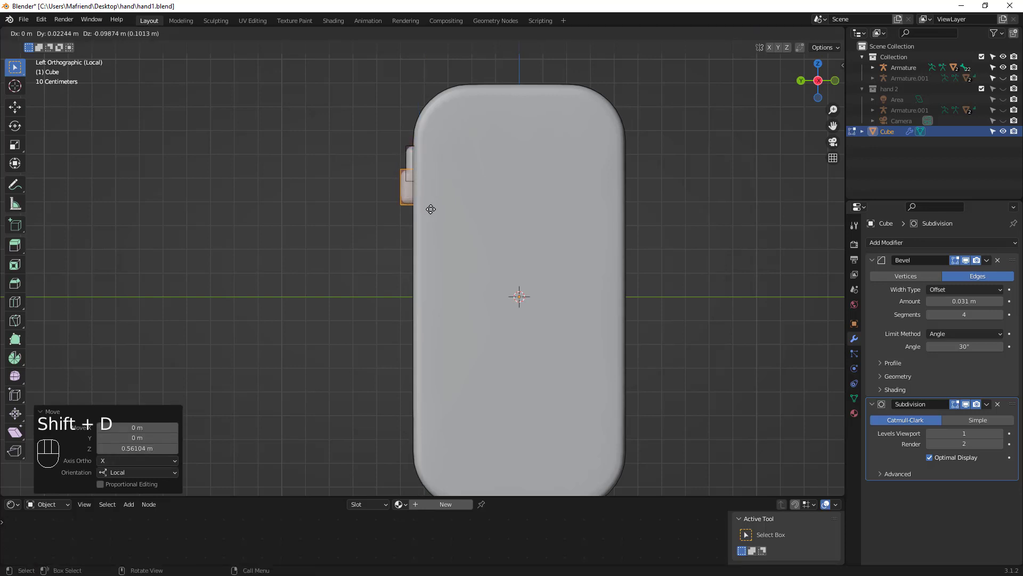
key("z")
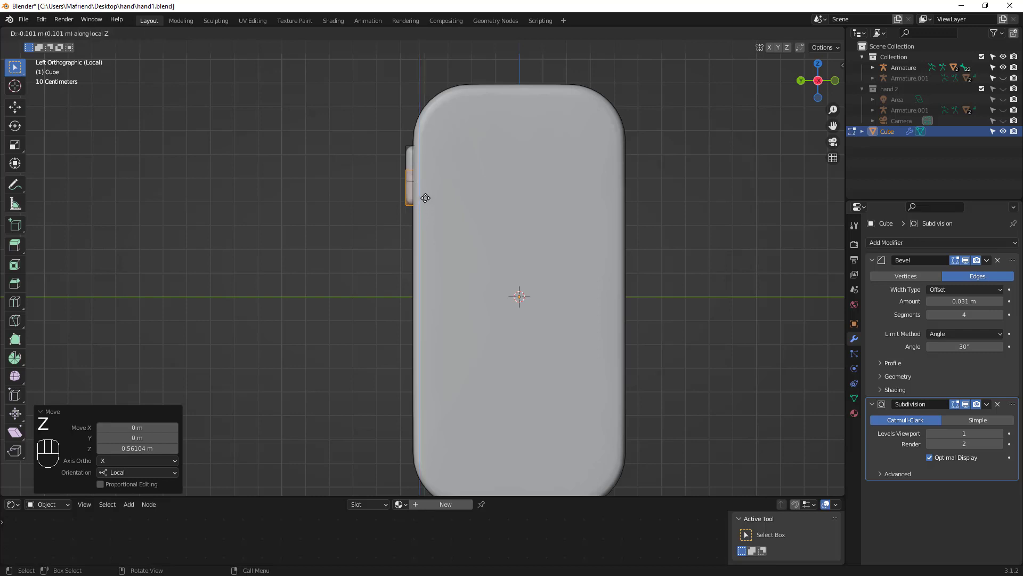
left_click(421, 227)
- Duplicate the lower button and place the copy on the phone's opposite long edge, about -0.846 m along local Y
middle_click_drag(478, 199, 473, 267, "shift")
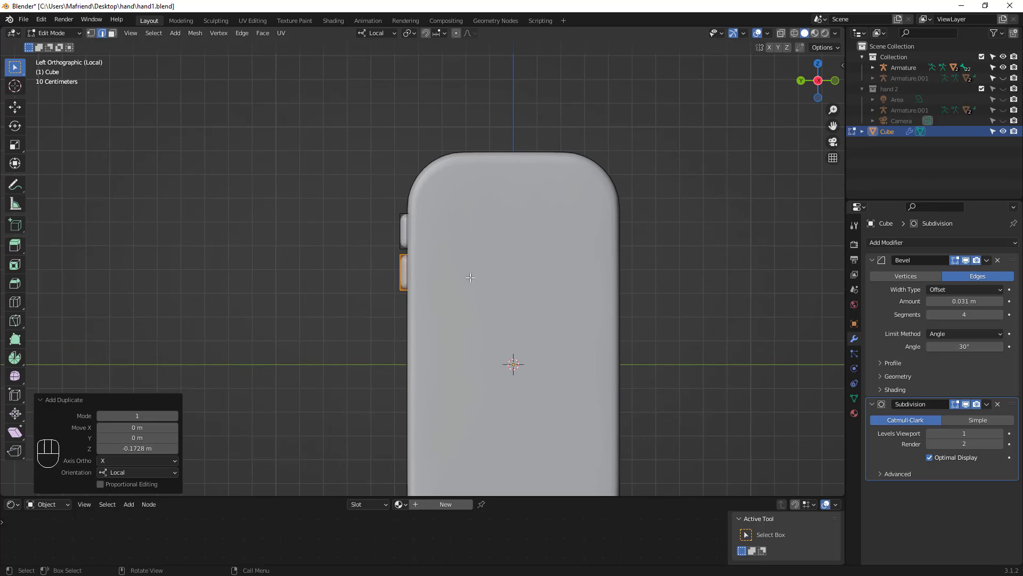
key("shift+d")
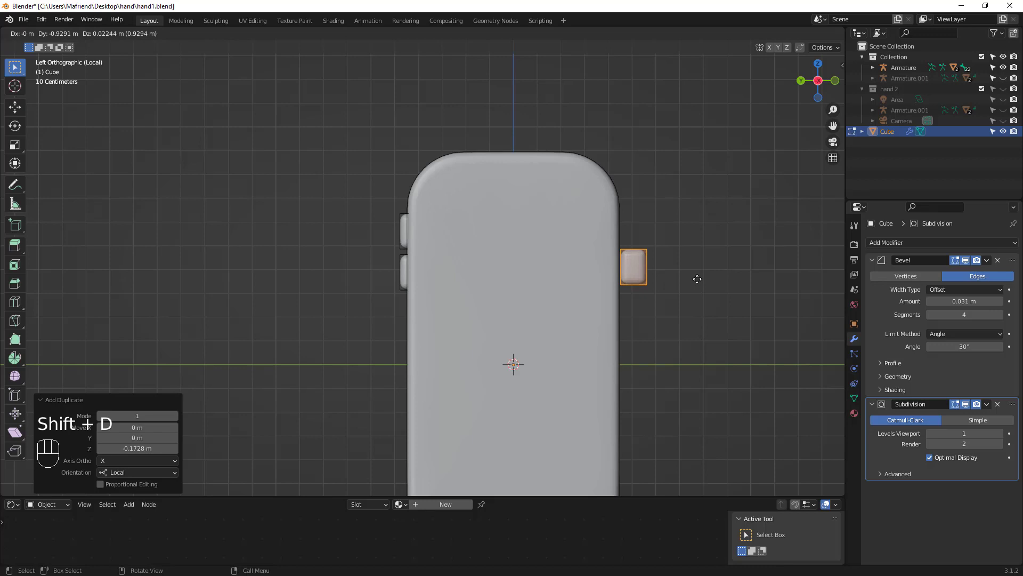
key("y")
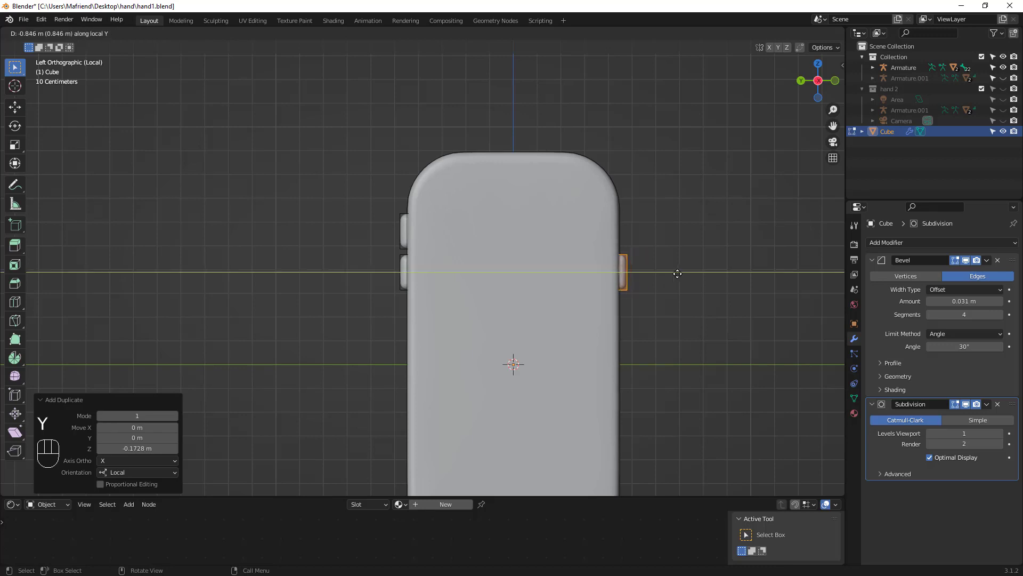
left_click(677, 272)
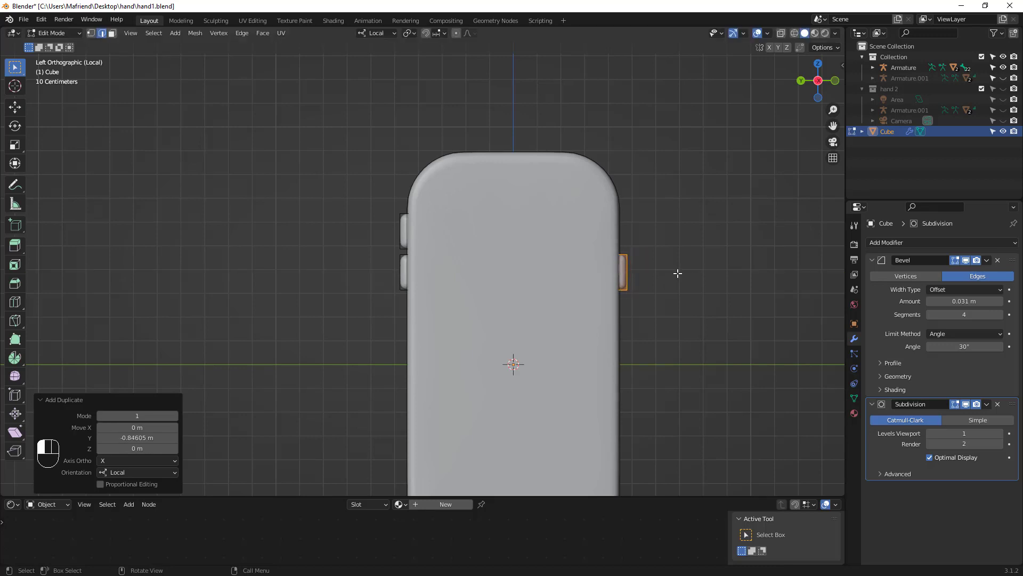
- Return to Object Mode and leave Local View so the phone is shown together with the hand
middle_click_drag(634, 308, 532, 349)
key("Tab")
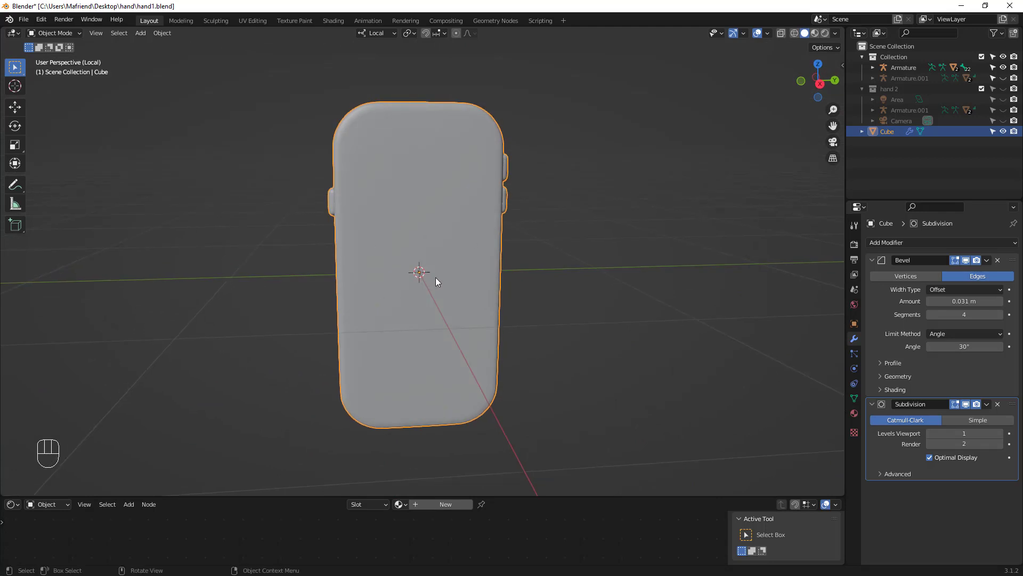
key("slash")
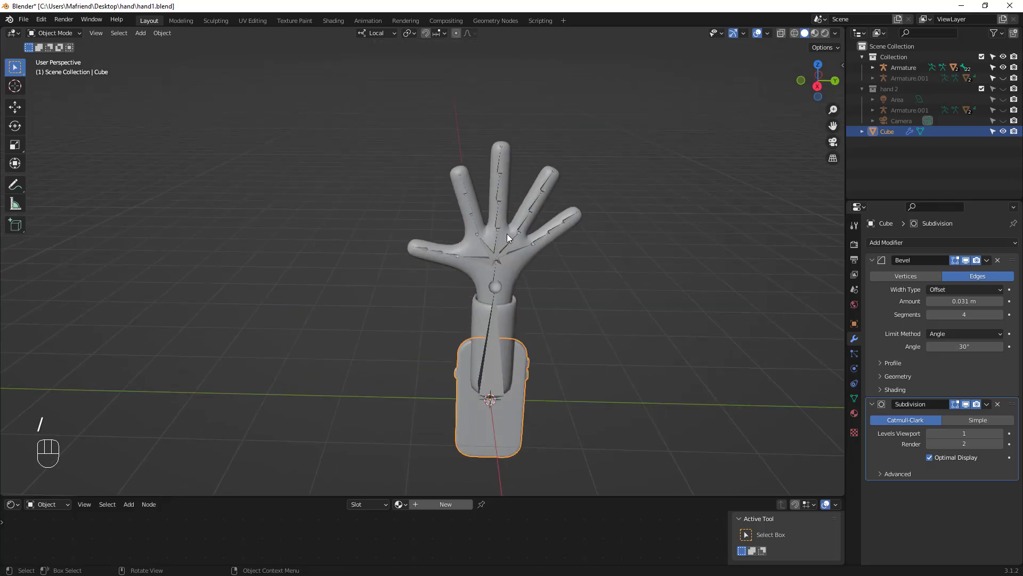
- Enable the Move and Rotate object gizmos in the viewport for the selected phone
middle_click_drag(516, 272, 600, 314)
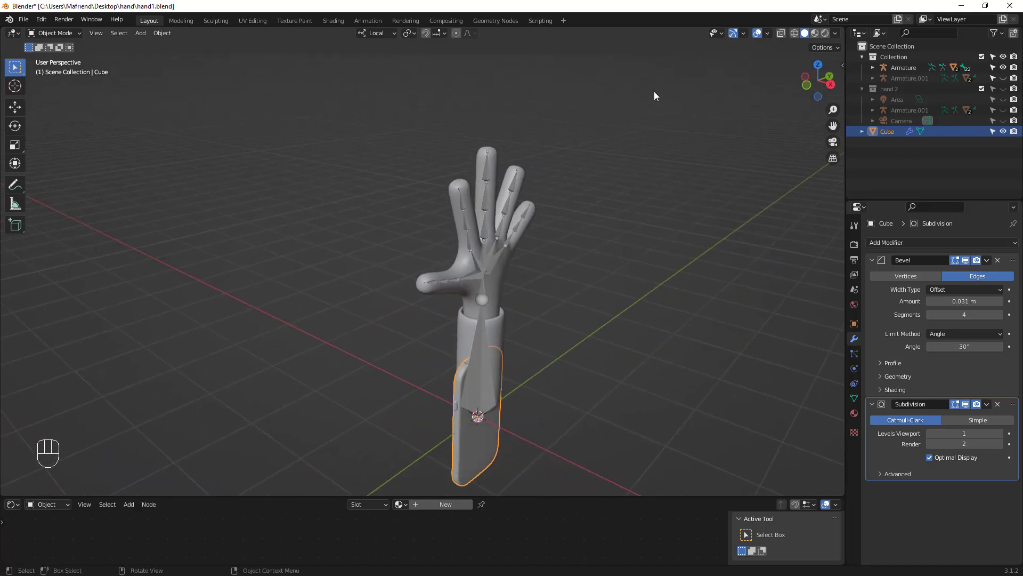
left_click(768, 32)
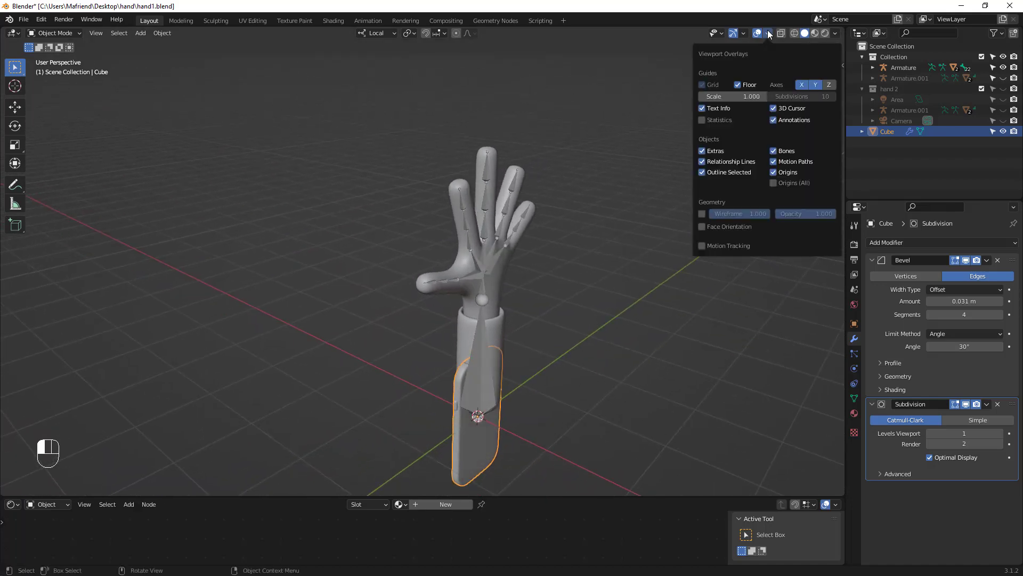
left_click(744, 33)
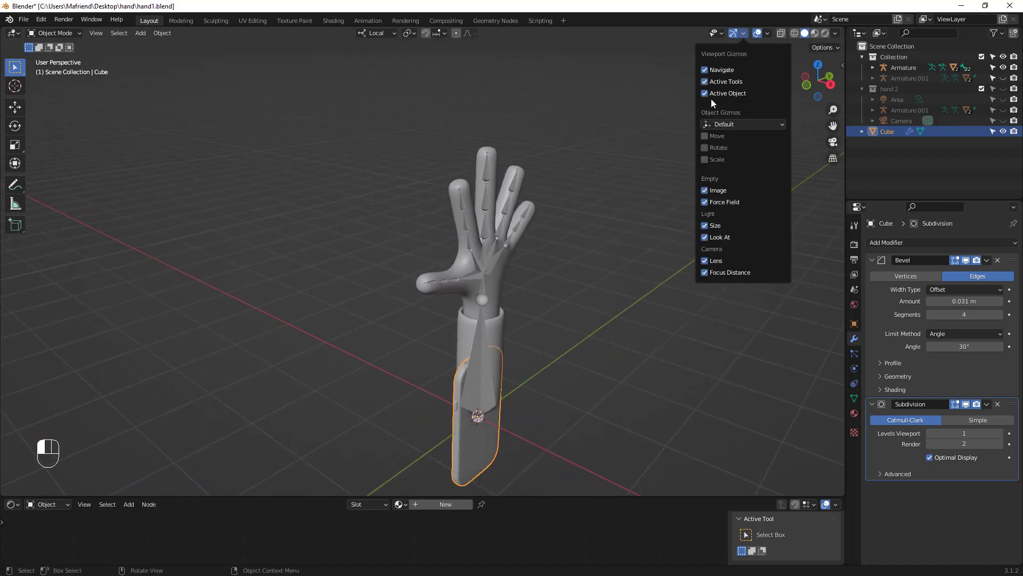
left_click(704, 147)
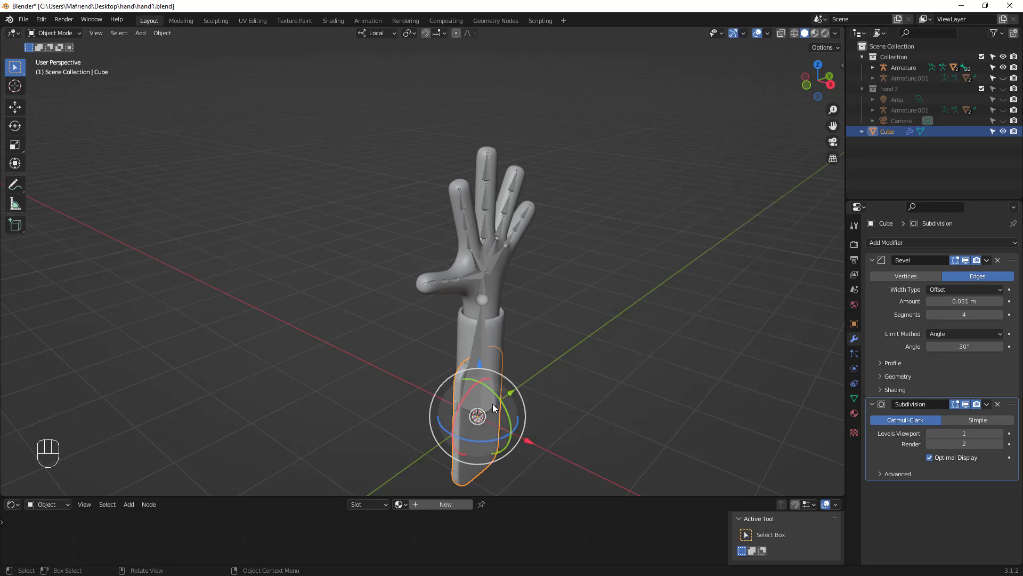
- Move the phone about 0.73 m along X in front of the arm and raise it about 2.13 m along Z
middle_click_drag(492, 404, 494, 351)
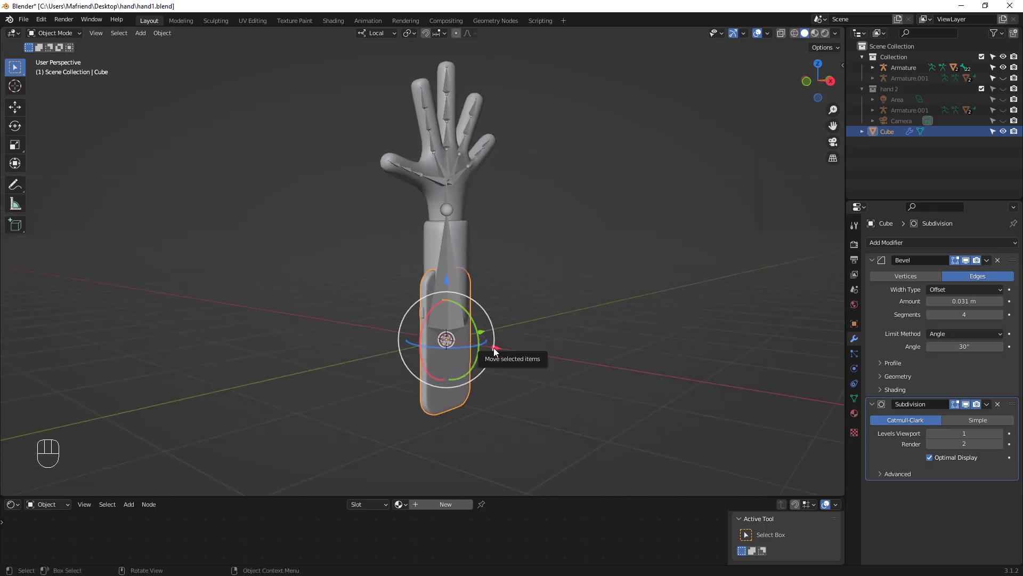
left_click_drag(494, 350, 557, 354)
middle_click_drag(557, 354, 551, 382)
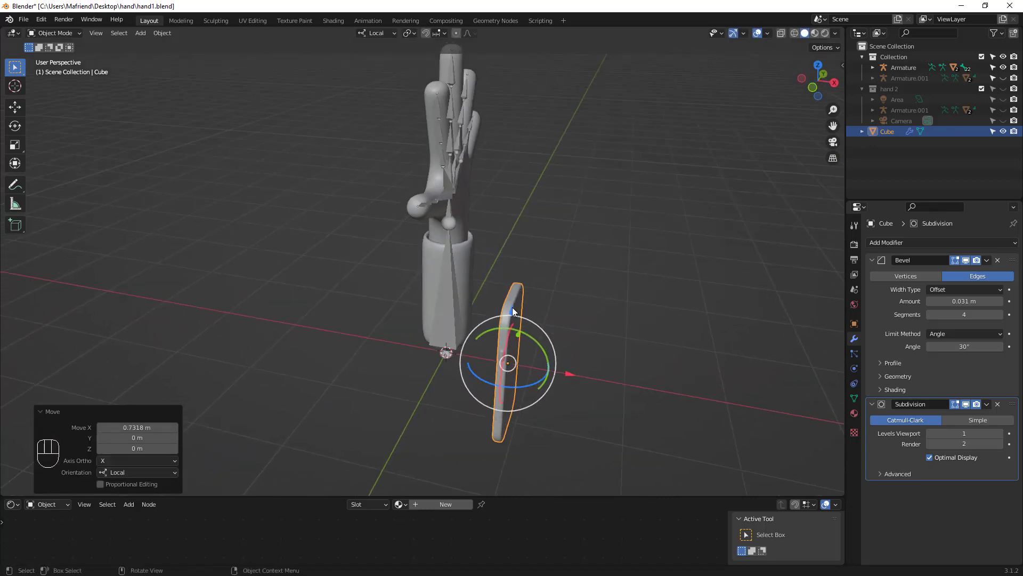
left_click_drag(512, 309, 507, 181)
- Rotate the phone about 53° to lie diagonally across the palm, bring it closer to the hand and tilt it about 10°
middle_click_drag(555, 175, 473, 168)
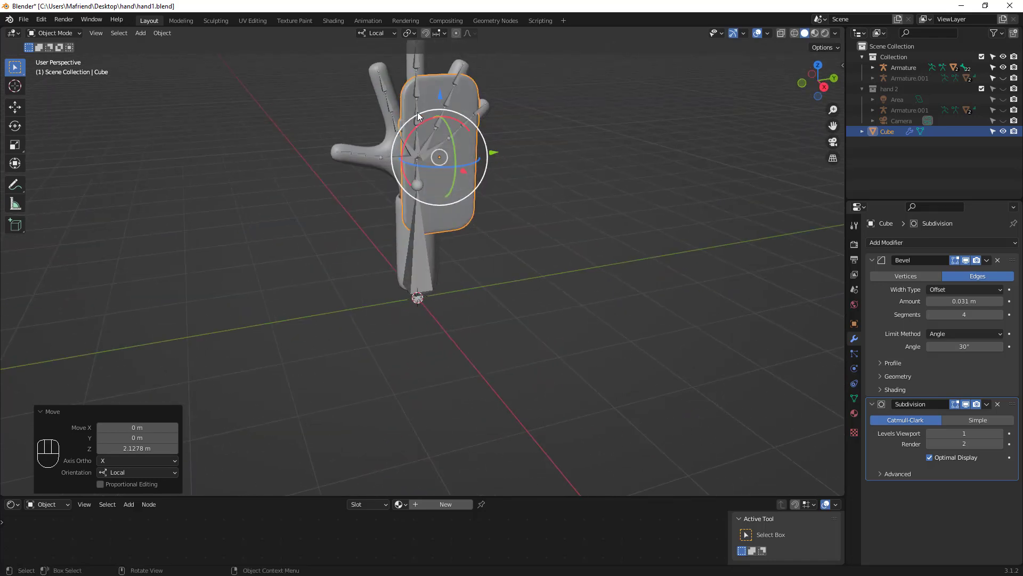
left_click_drag(417, 112, 387, 151)
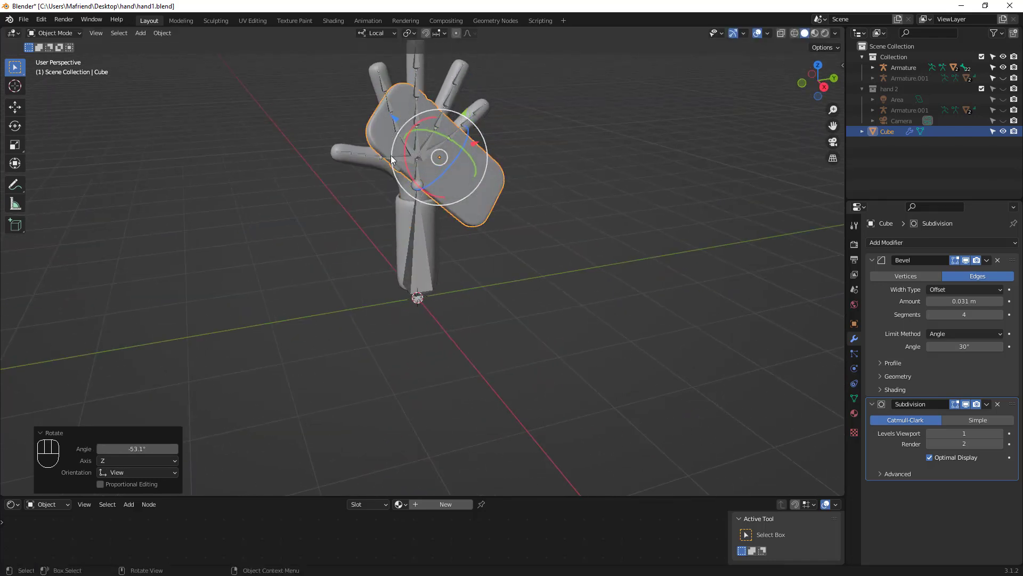
middle_click_drag(405, 159, 479, 198)
left_click_drag(520, 132, 393, 176)
middle_click_drag(393, 176, 310, 146)
left_click_drag(380, 120, 409, 122)
- Move the phone about 0.33 m along its local Y axis and rotate it about -6.5° around local Z
key("g")
key("y")
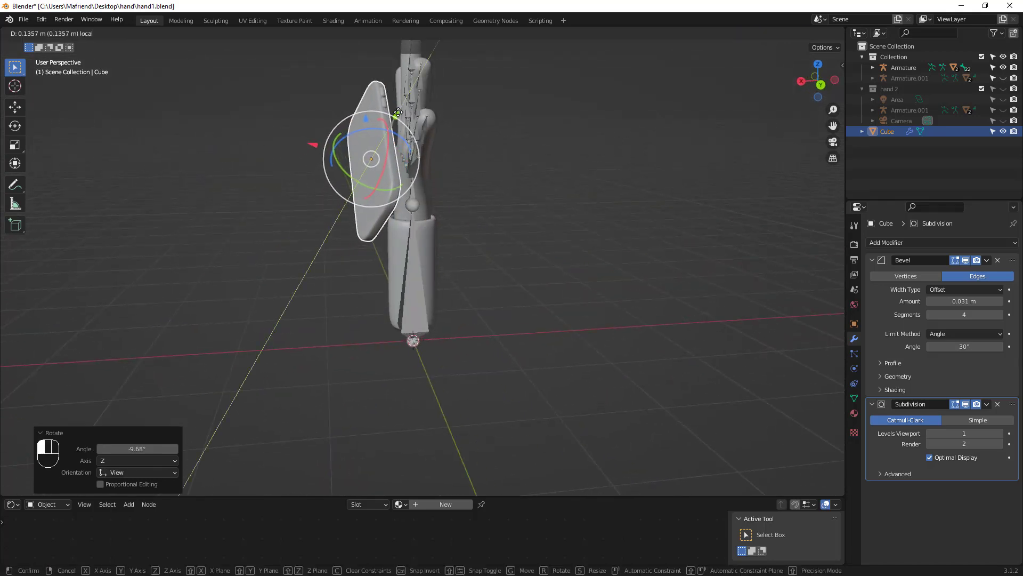
left_click(411, 103)
middle_click_drag(411, 103, 472, 197)
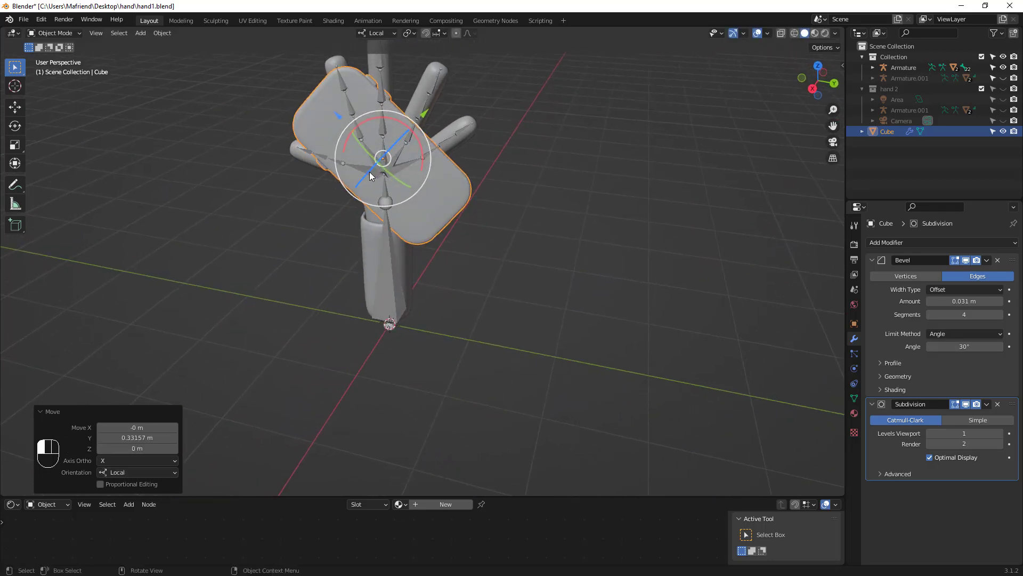
left_click_drag(369, 172, 360, 183)
- Move the phone in the negative direction of its local X axis, in against the palm
middle_click_drag(361, 183, 517, 166)
key("g")
key("x")
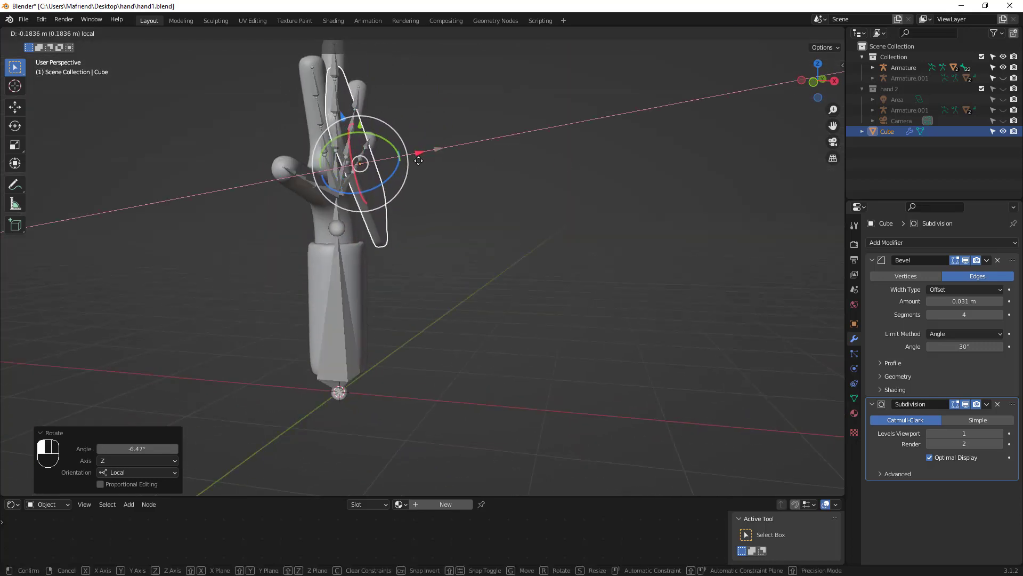
left_click(409, 176)
- Select the hand's armature and turn off its In Front viewport display
middle_click_drag(408, 181, 421, 224)
left_click(354, 362)
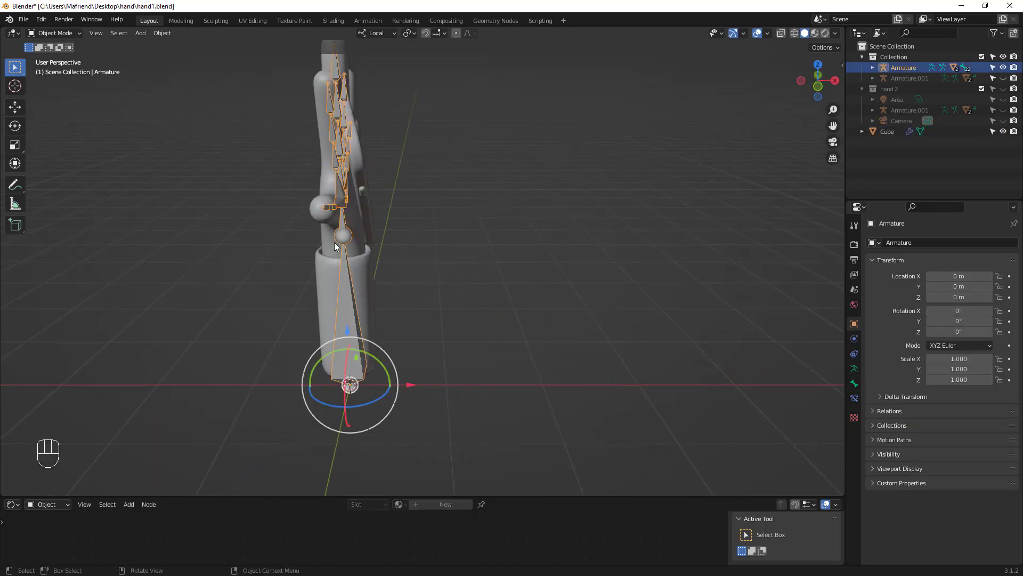
left_click(854, 369)
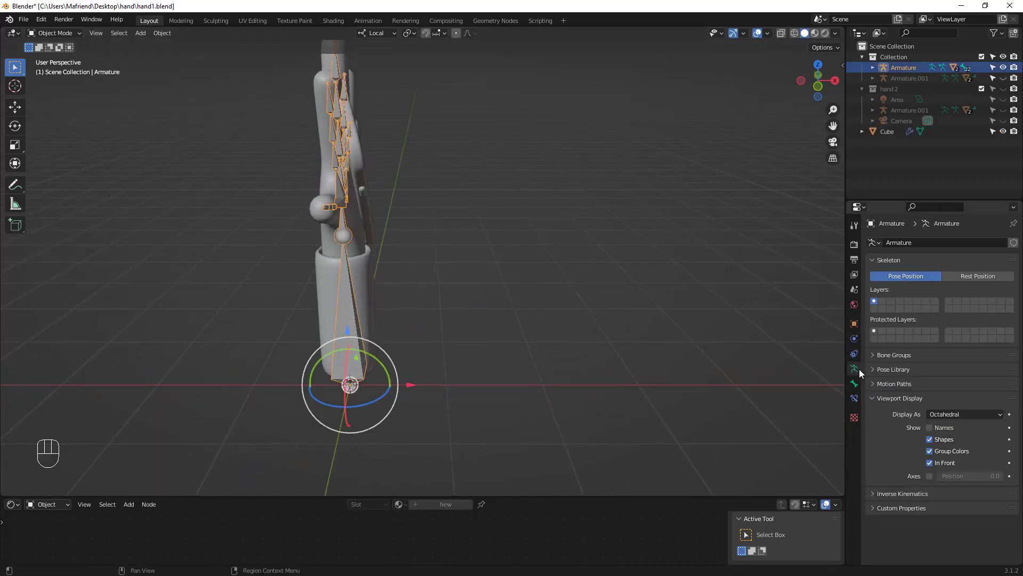
left_click(930, 463)
- Shift the phone about 0.16 m along local X, rotate it about -8.1° in the view and about -8.1° around local Y
mouse_move(565, 347)
middle_mouse_down()
mouse_move(488, 326)
mouse_move(503, 332)
mouse_move(434, 334)
mouse_move(495, 155)
mouse_move(519, 184)
mouse_move(700, 136)
mouse_move(556, 278)
mouse_move(465, 241)
middle_mouse_up()
left_click(496, 155)
left_click_drag(465, 241, 451, 240)
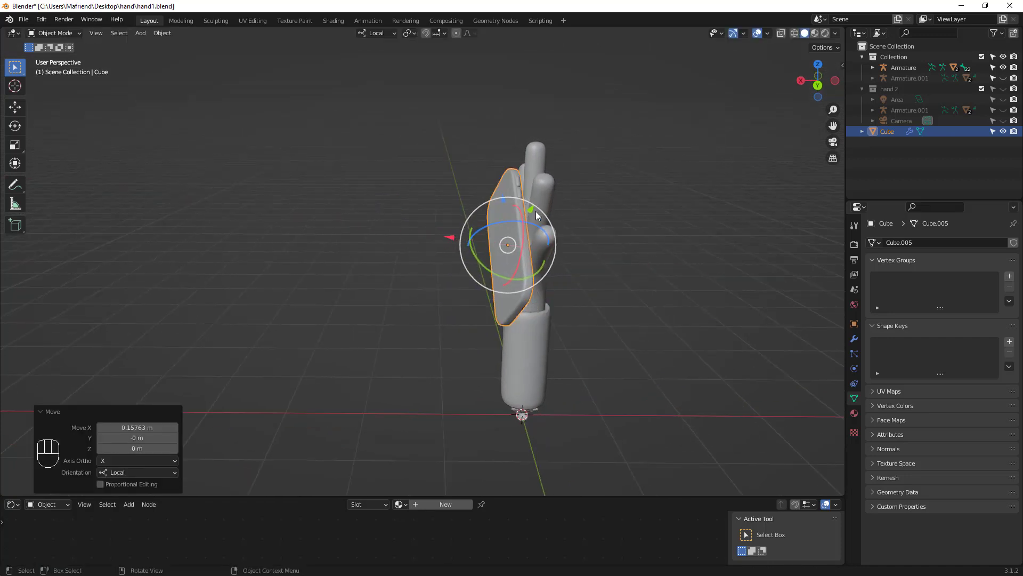
left_click_drag(530, 208, 534, 211)
middle_click_drag(505, 248, 711, 234)
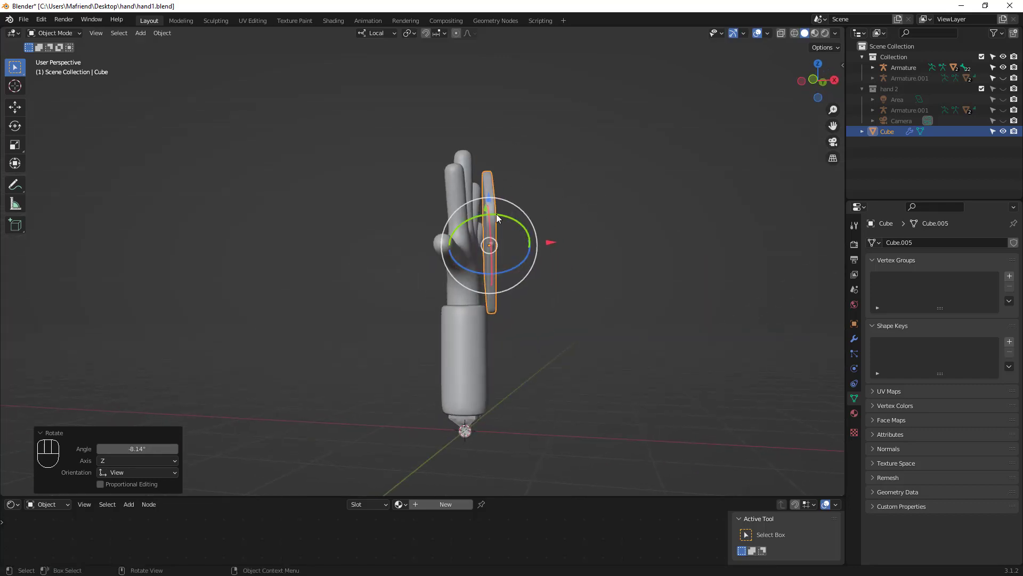
left_click_drag(497, 213, 545, 255)
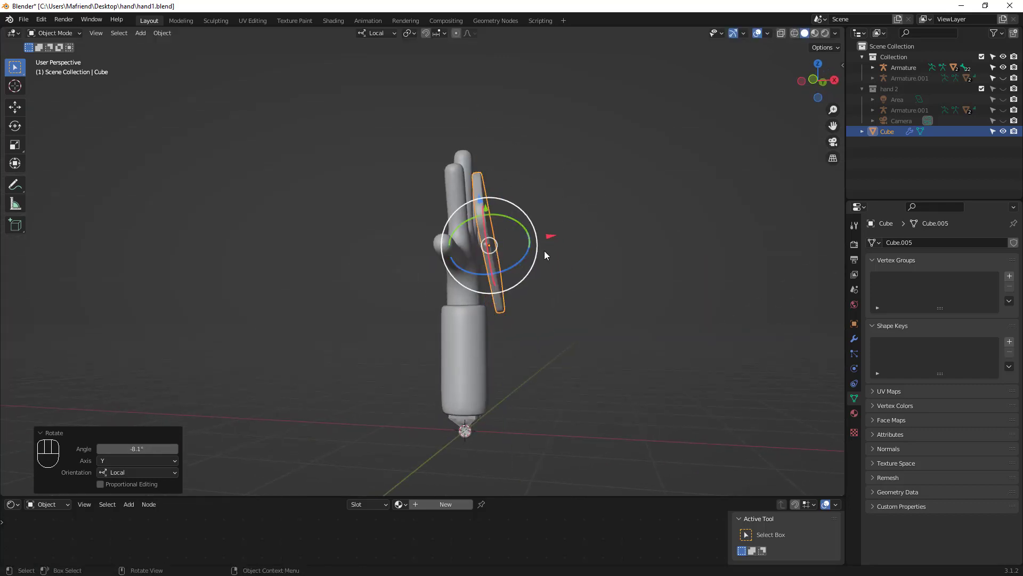
- Move the phone about -0.045 m along its local X axis, closer to the palm
middle_click_drag(546, 254, 548, 312)
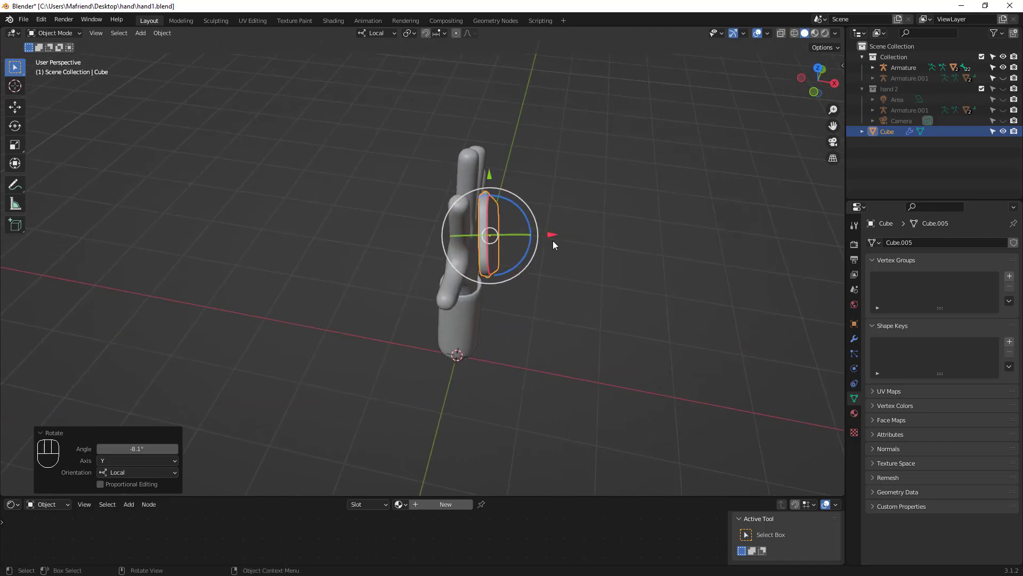
left_click_drag(552, 237, 536, 269)
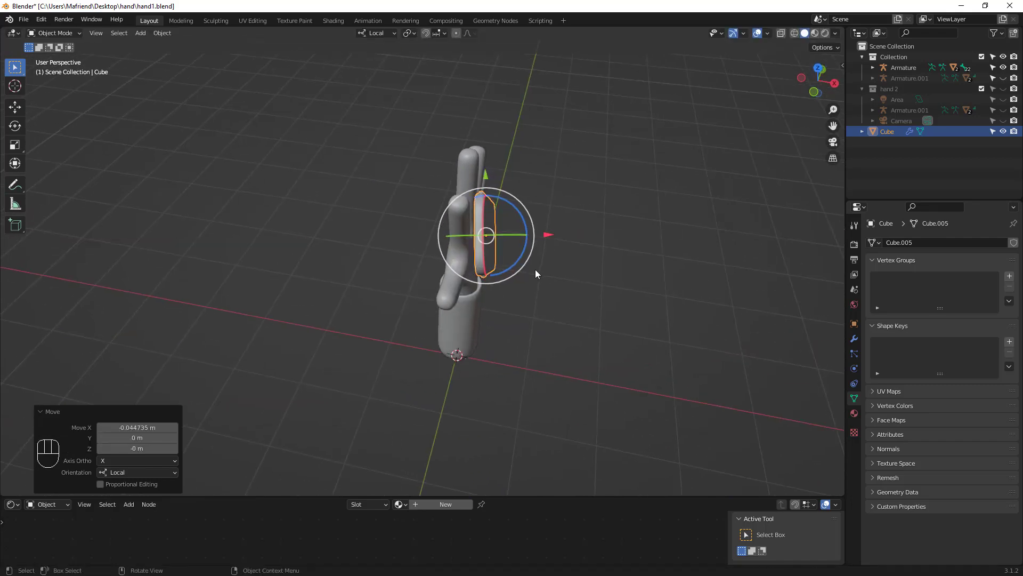
middle_click_drag(535, 269, 399, 243)
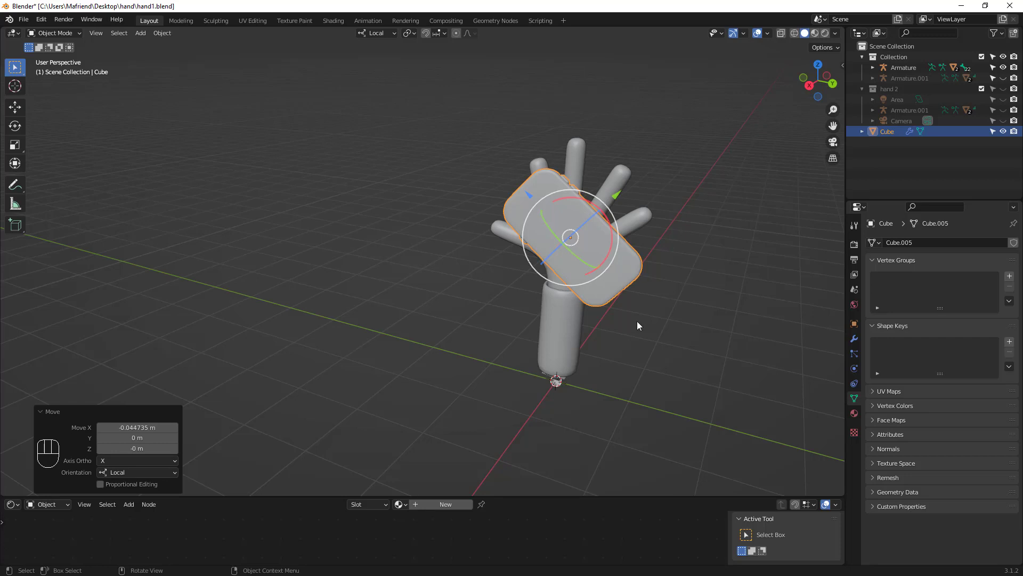
middle_click_drag(612, 280, 610, 305)
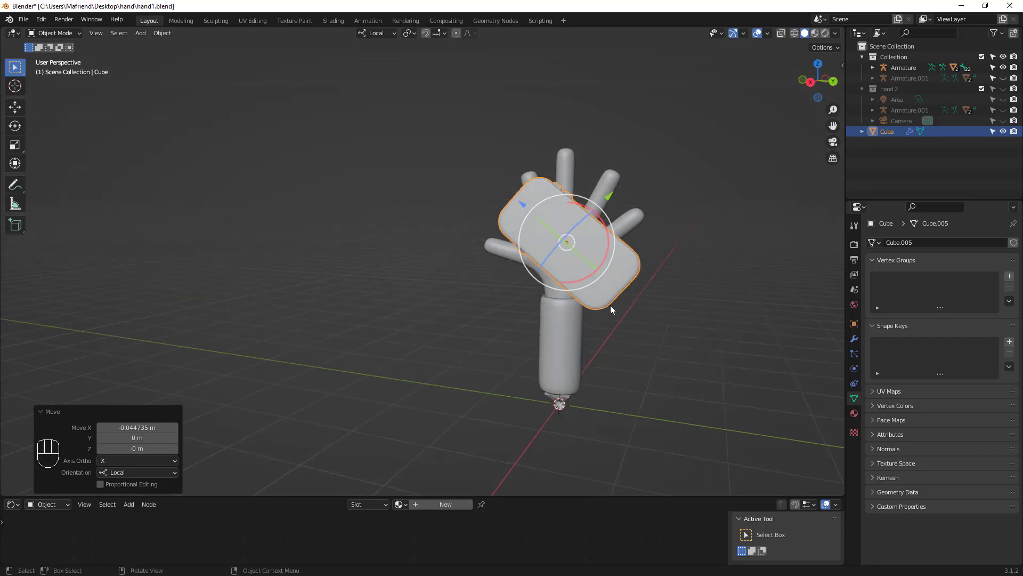
- Turn off the Move and Rotate object gizmos in the viewport
left_click(736, 34)
left_click(743, 34)
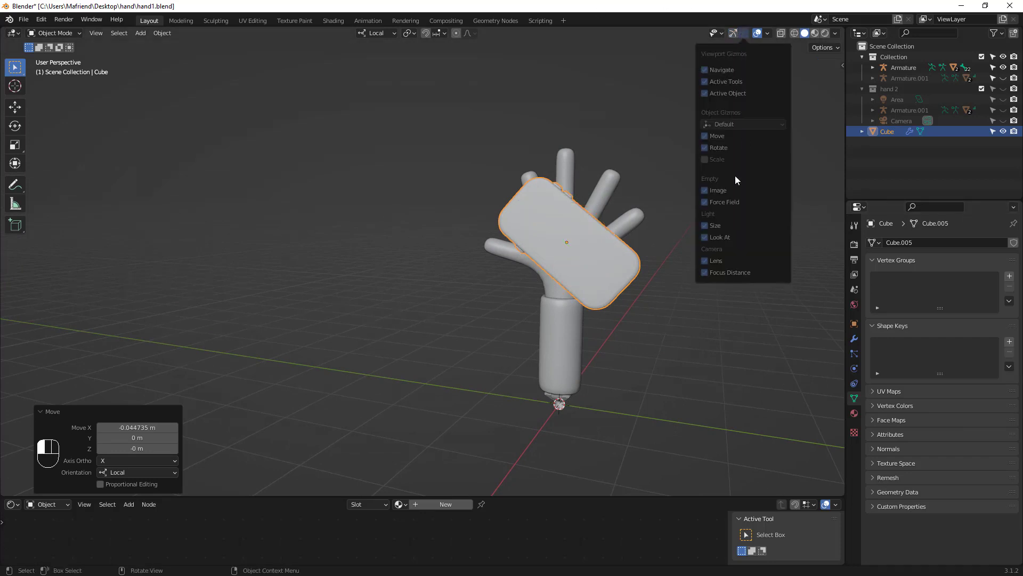
left_click(756, 32)
left_click(741, 33)
left_click(732, 36)
left_click(732, 33)
left_click(744, 34)
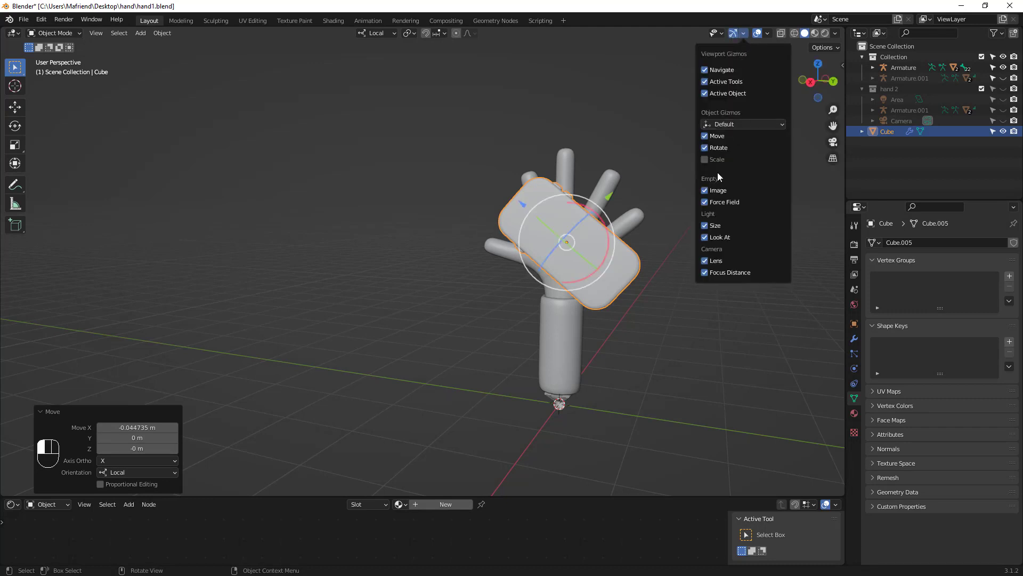
left_click(704, 148)
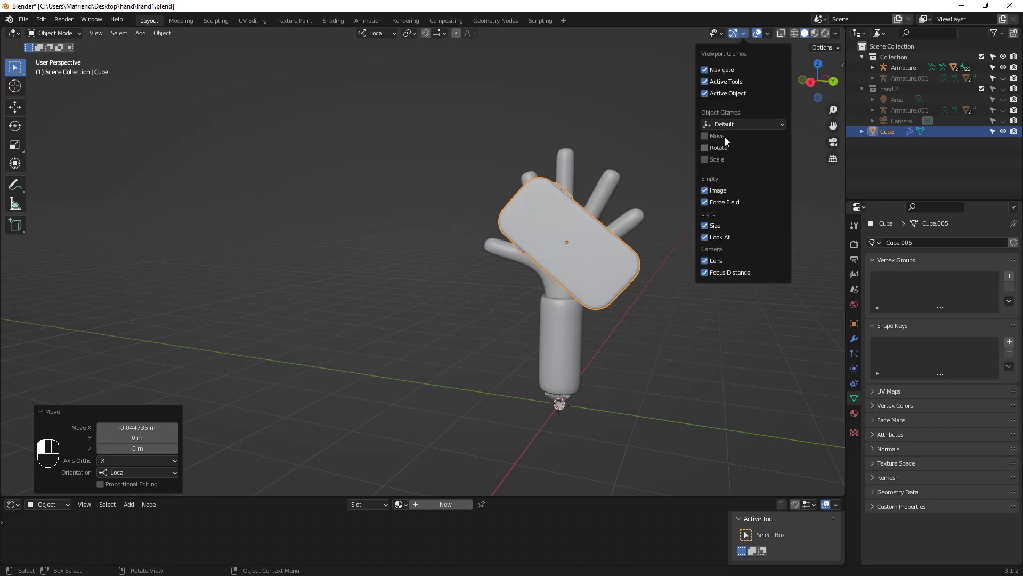
- Select the hand's armature and turn on its In Front viewport display
left_click(562, 399)
left_click(565, 398)
middle_click_drag(568, 392, 597, 376)
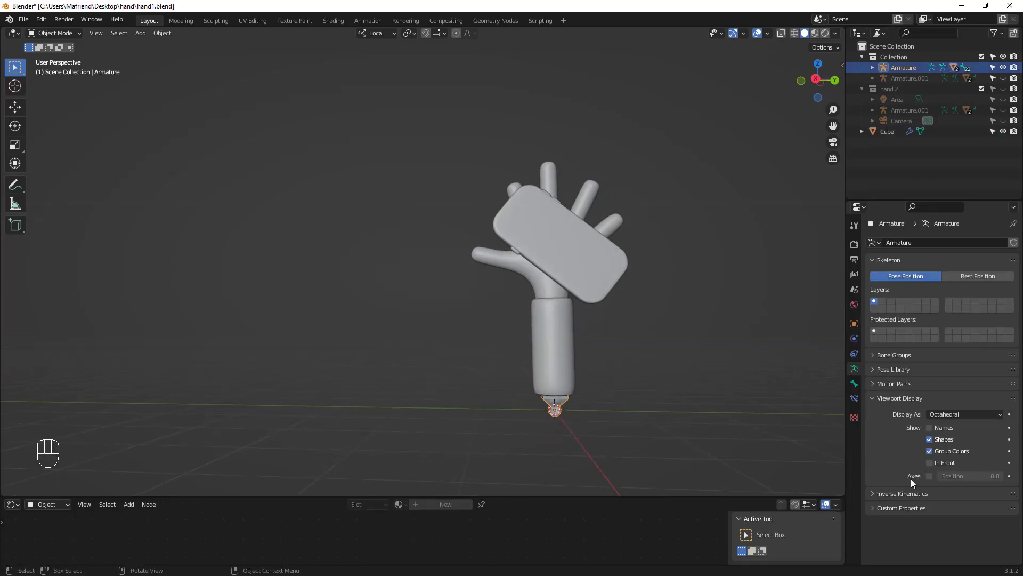
left_click(930, 463)
scroll(635, 312, "up", 1)
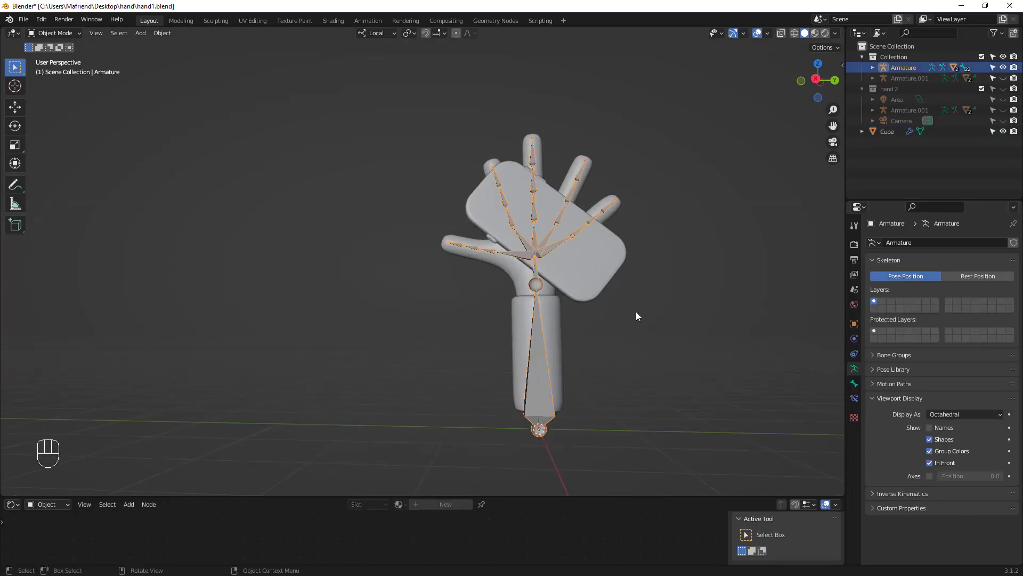
scroll(635, 315, "up", 2)
middle_click_drag(618, 344, 612, 341)
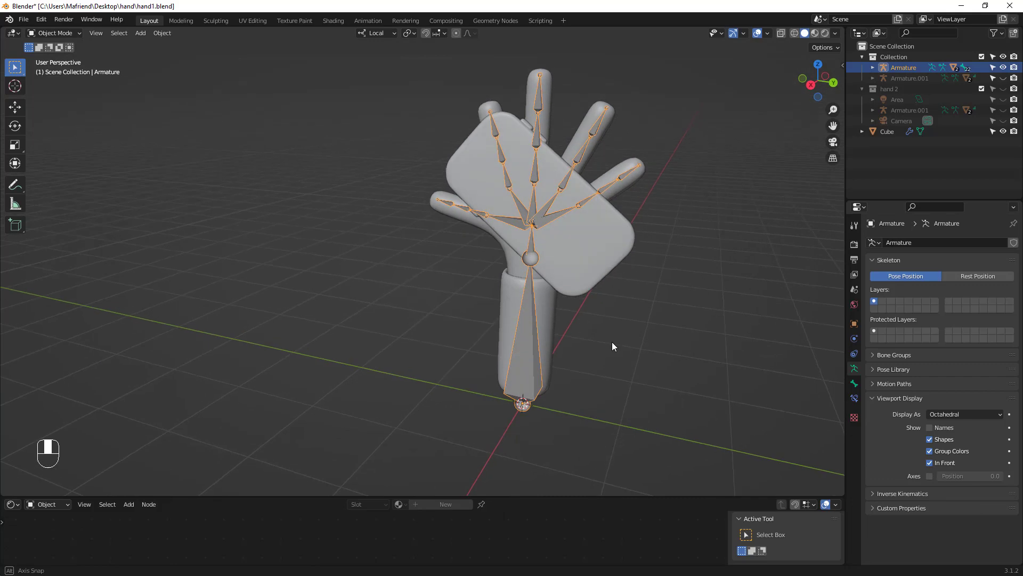
- Switch the armature to Pose Mode and curl the little finger by rotating Bone.007 around its local Z axis
left_click(72, 35)
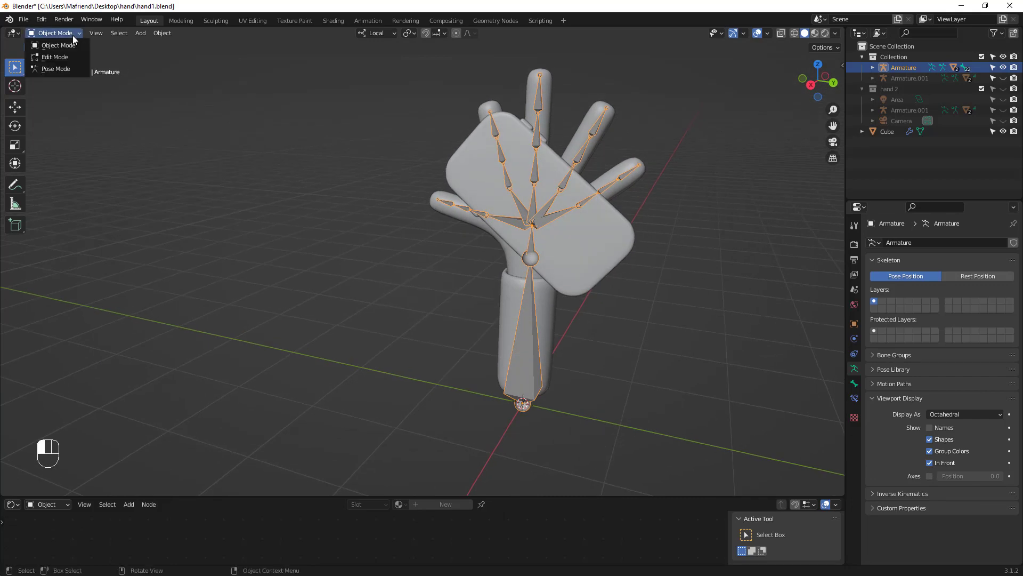
left_click(59, 68)
middle_click_drag(784, 239, 659, 221)
scroll(608, 271, "up", 2)
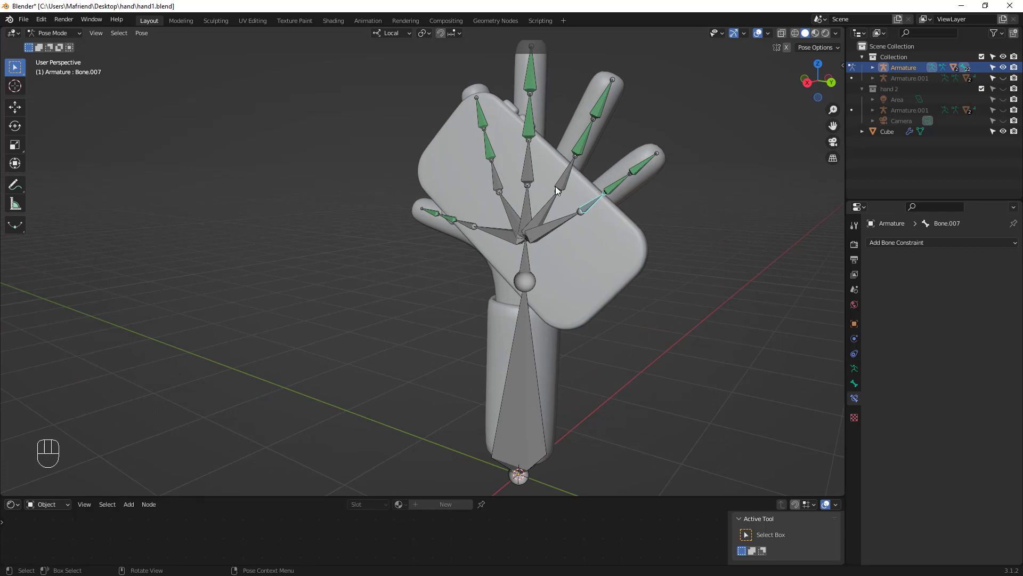
middle_click_drag(651, 186, 573, 203)
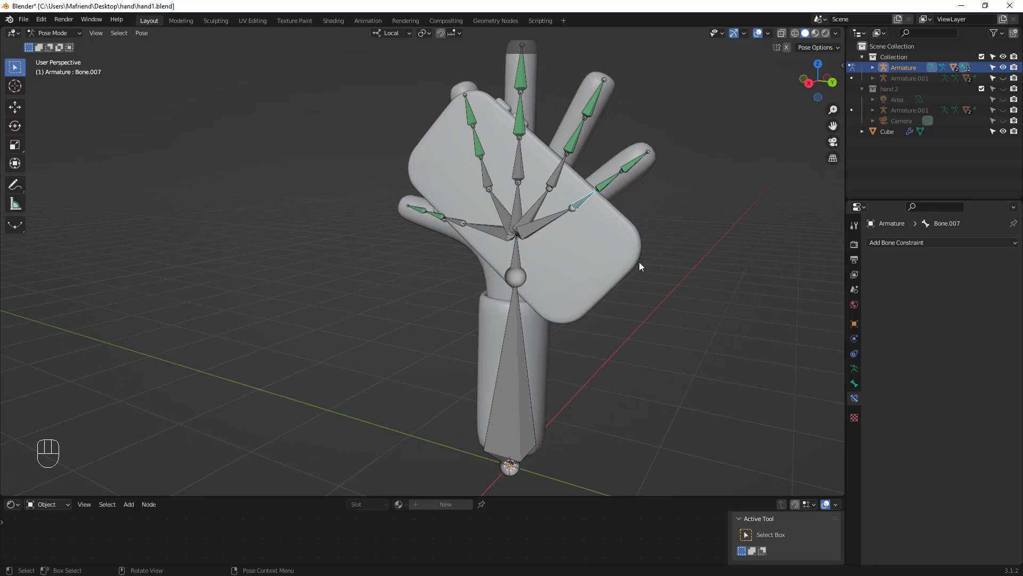
key("r")
key("z")
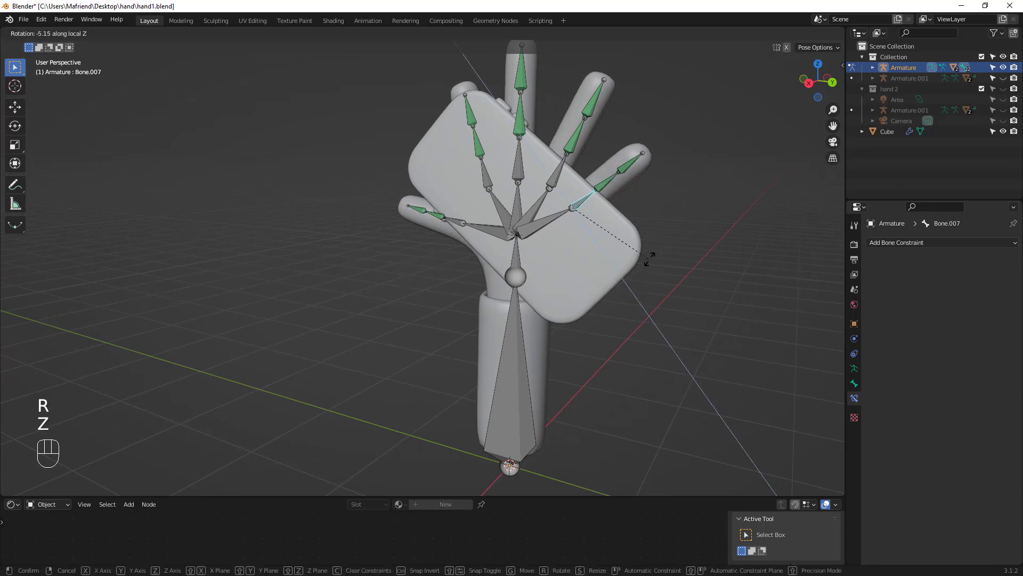
left_click(678, 243)
- Curl the ring finger by rotating Bone.008 about -21.5° around its local Z axis
middle_click_drag(626, 246, 585, 208)
left_click(548, 181)
key("r")
key("z")
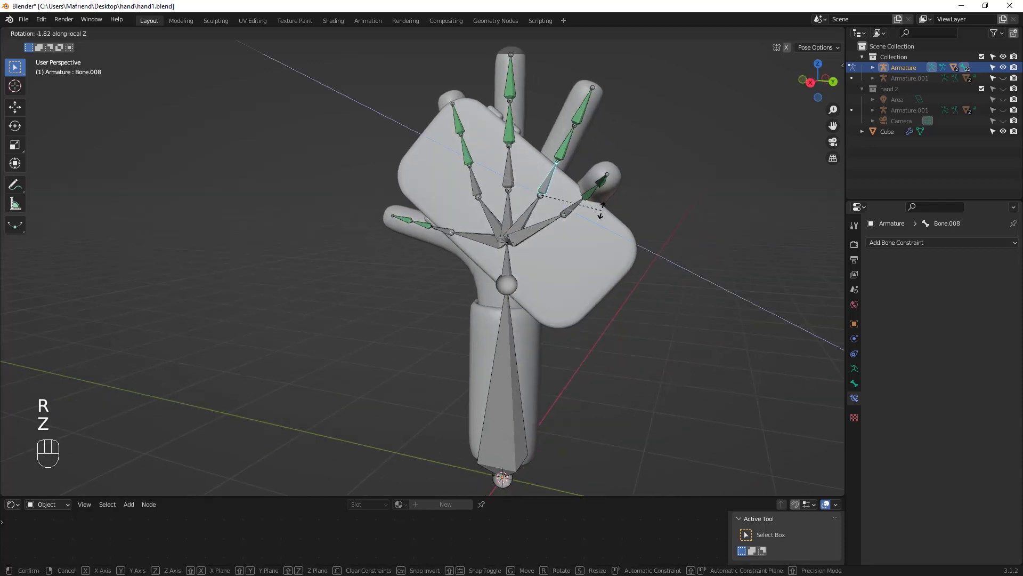
left_click(636, 185)
- Bend the middle finger slightly by rotating Bone.009 about -4° around its local Z axis
middle_click_drag(584, 197, 597, 209)
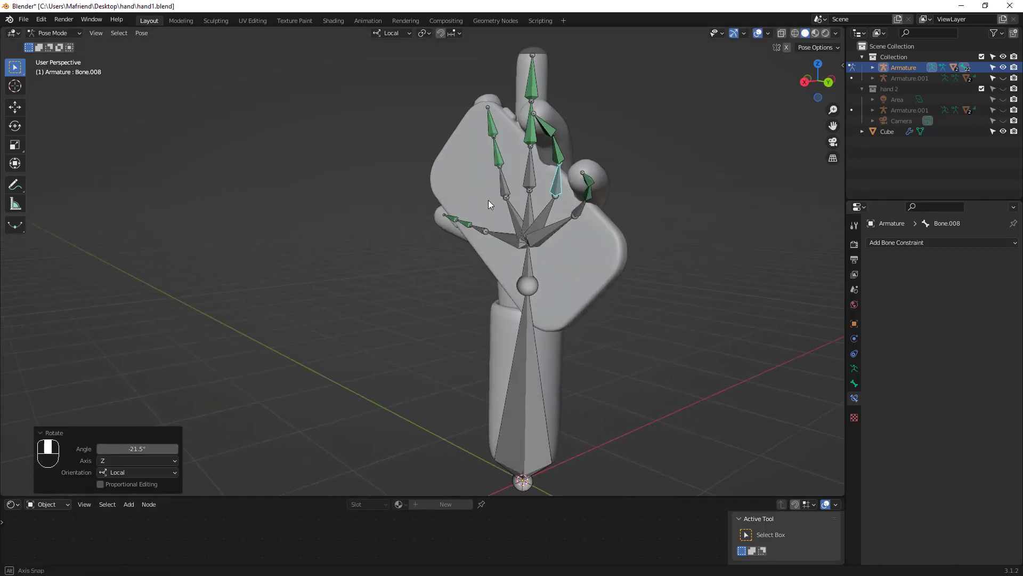
left_click(531, 167)
middle_click_drag(530, 167, 584, 184)
middle_click_drag(584, 190, 627, 203)
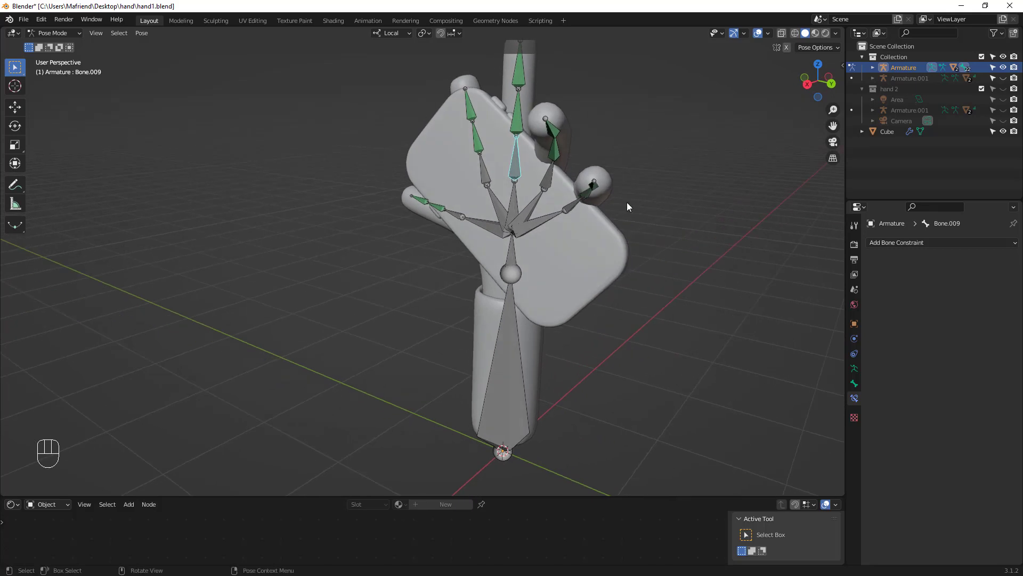
key("r")
key("z")
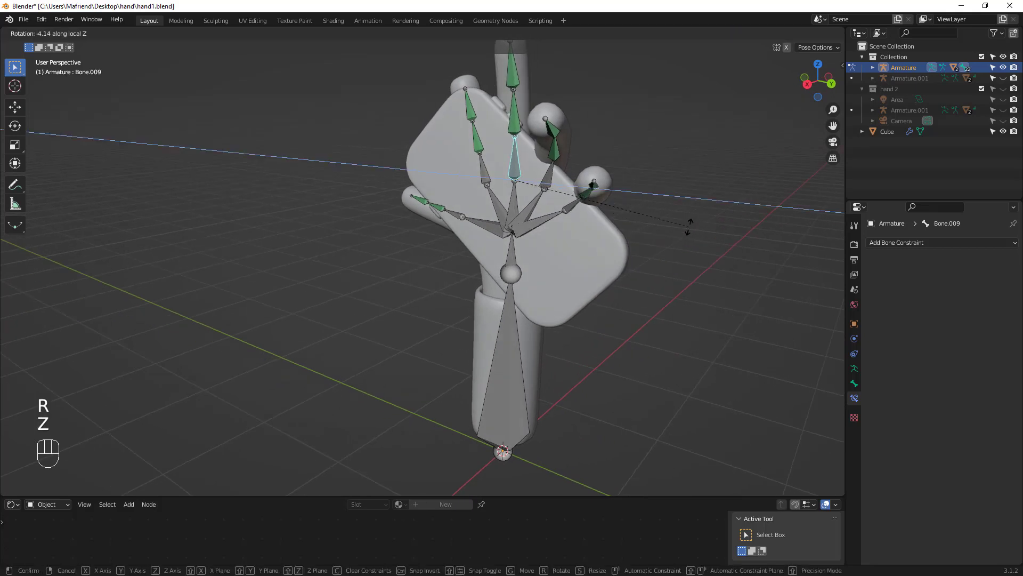
left_click(688, 226)
- Select the thumb's control bone, Bone.011
middle_click_drag(601, 219, 666, 216)
left_click(398, 248)
middle_click_drag(397, 255, 439, 242)
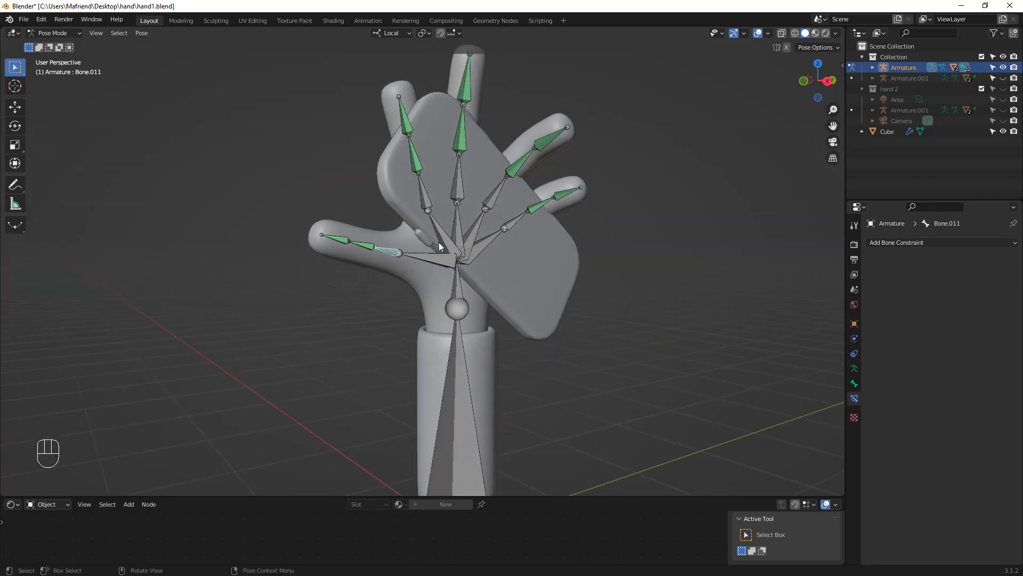
key("r")
key("z")
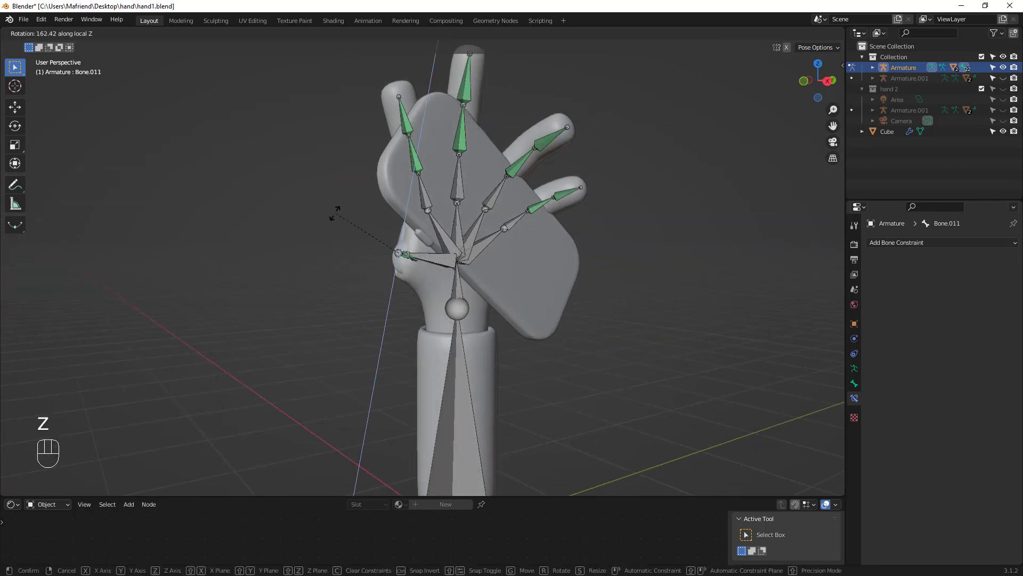
right_click(482, 109)
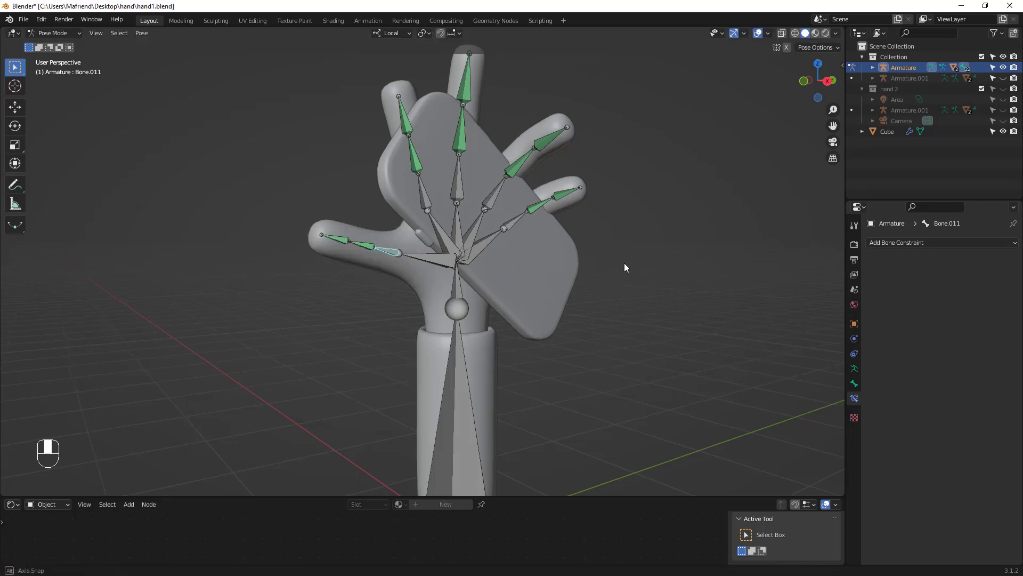
- Rotate the thumb's Bone.011 about -37.3° around local Z, then about 9° back around the same axis
middle_click_drag(624, 264, 699, 295)
key("r")
key("z")
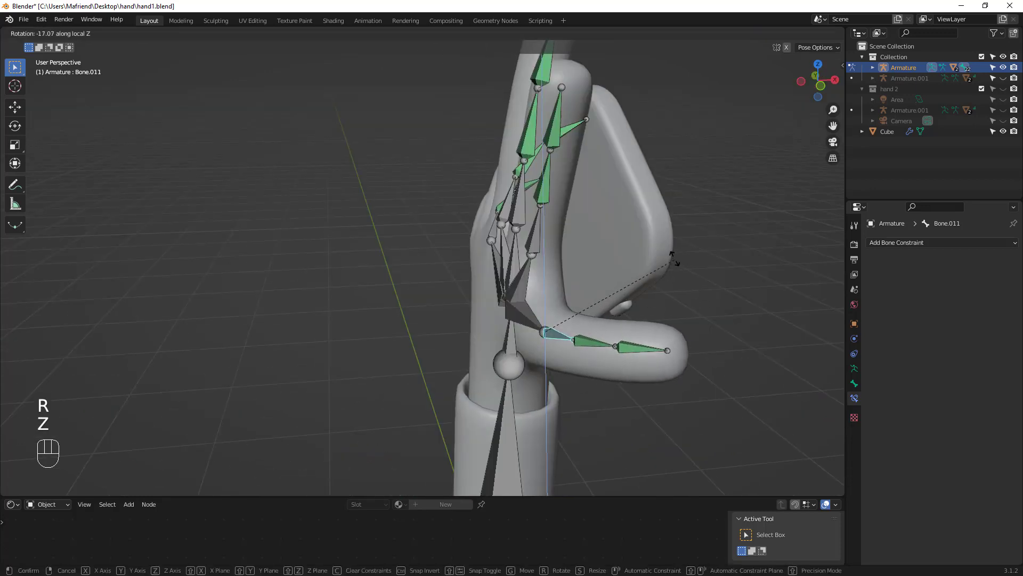
left_click(658, 255)
middle_click_drag(657, 253, 520, 290)
key("r")
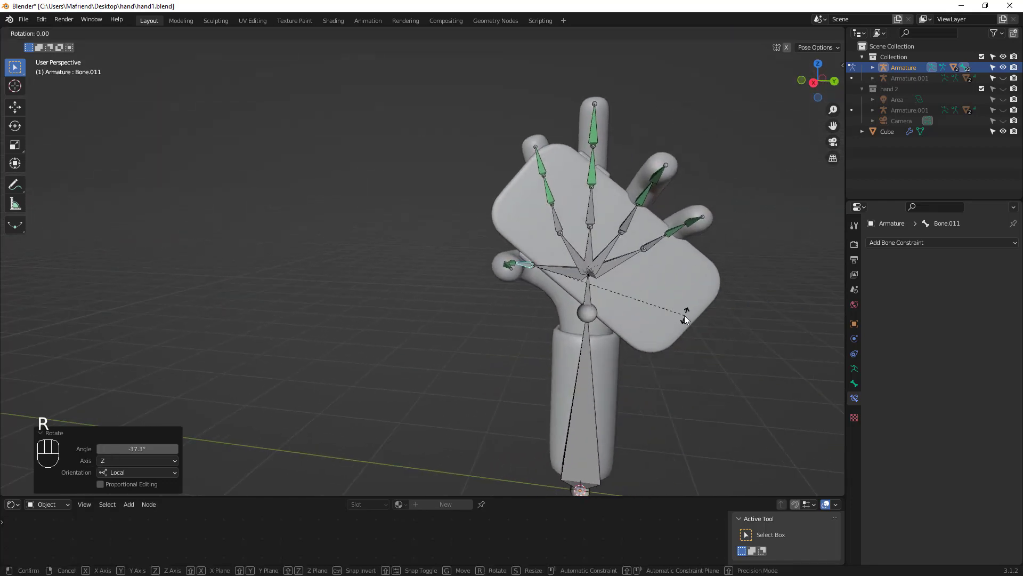
key("z")
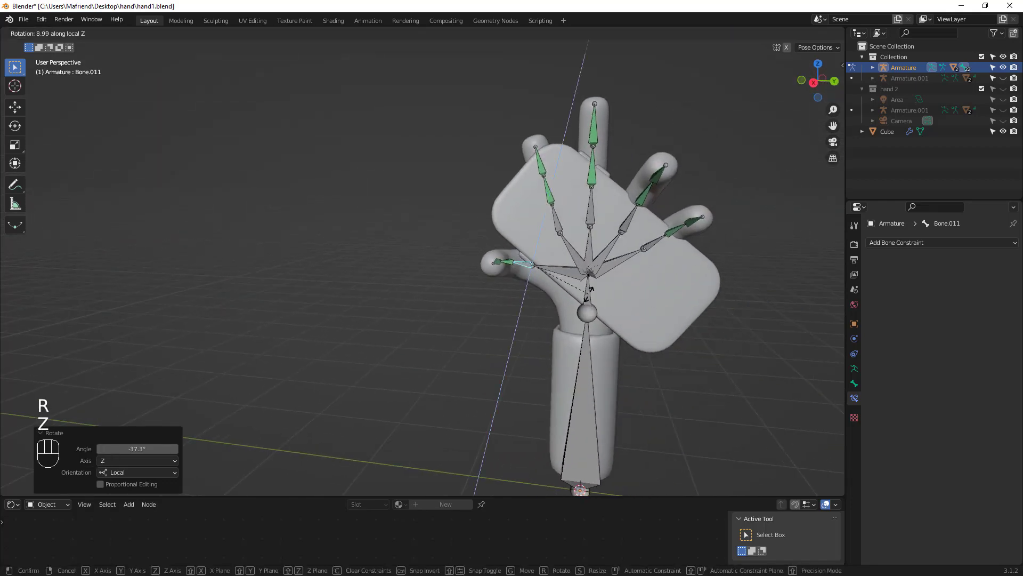
left_click(589, 292)
- Tilt the thumb toward the phone by moving Bone.011 about -0.118 m along its local X axis
key("r")
right_click(694, 318)
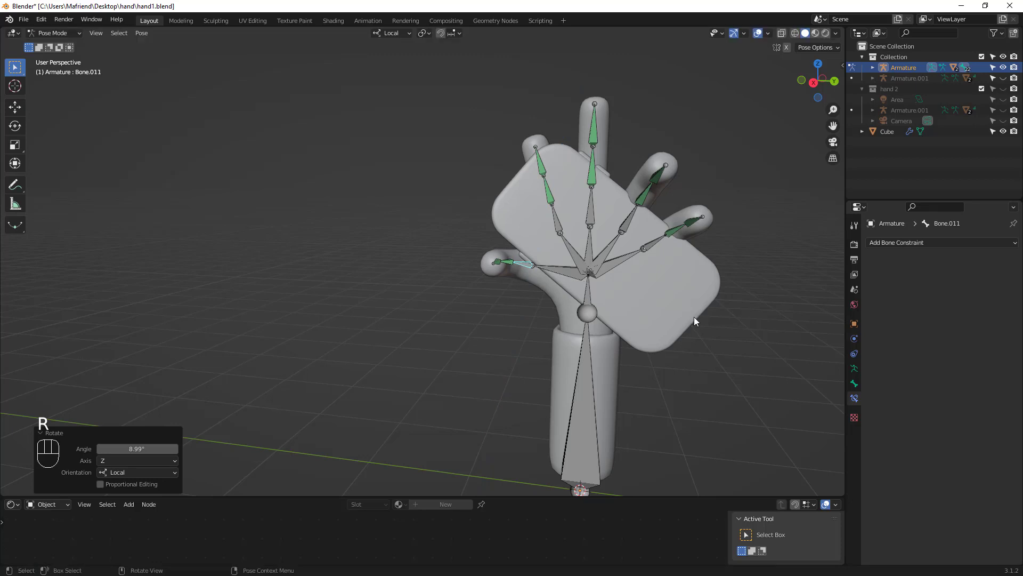
key("g")
key("x")
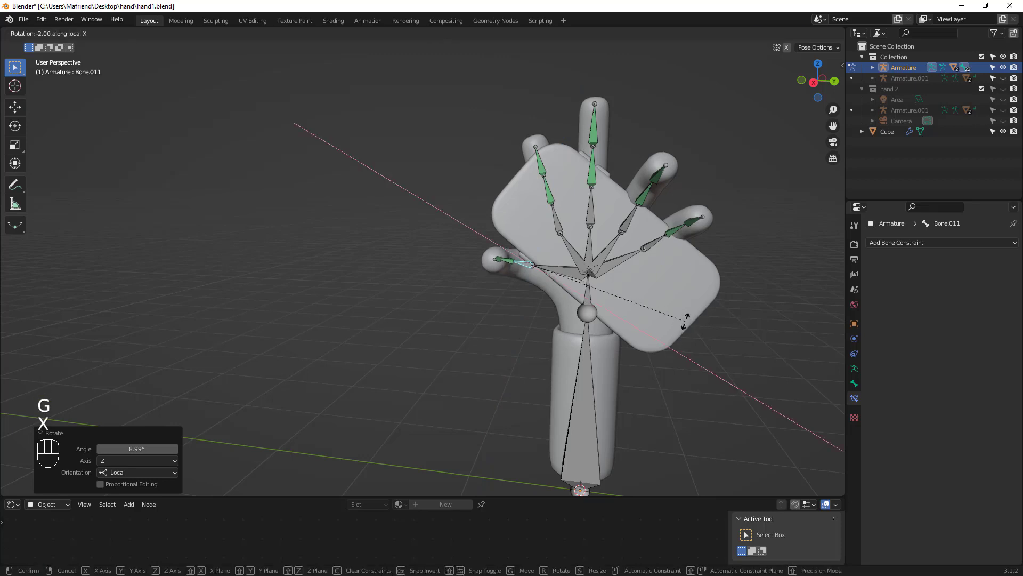
left_click(670, 328)
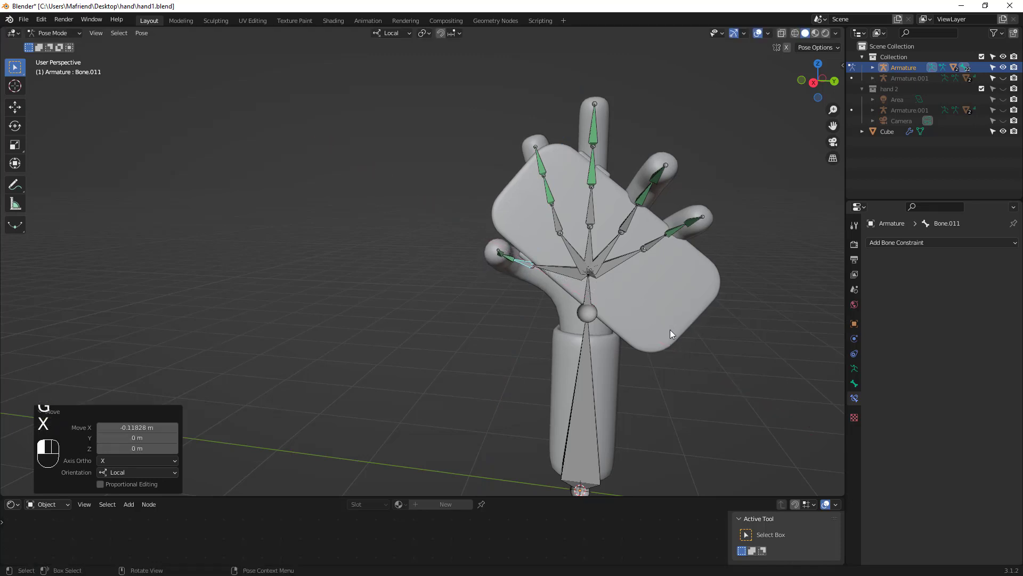
- Turn off the Z axis in the Copy Rotation constraint of the little finger's Bone.013
middle_click_drag(674, 338, 639, 209)
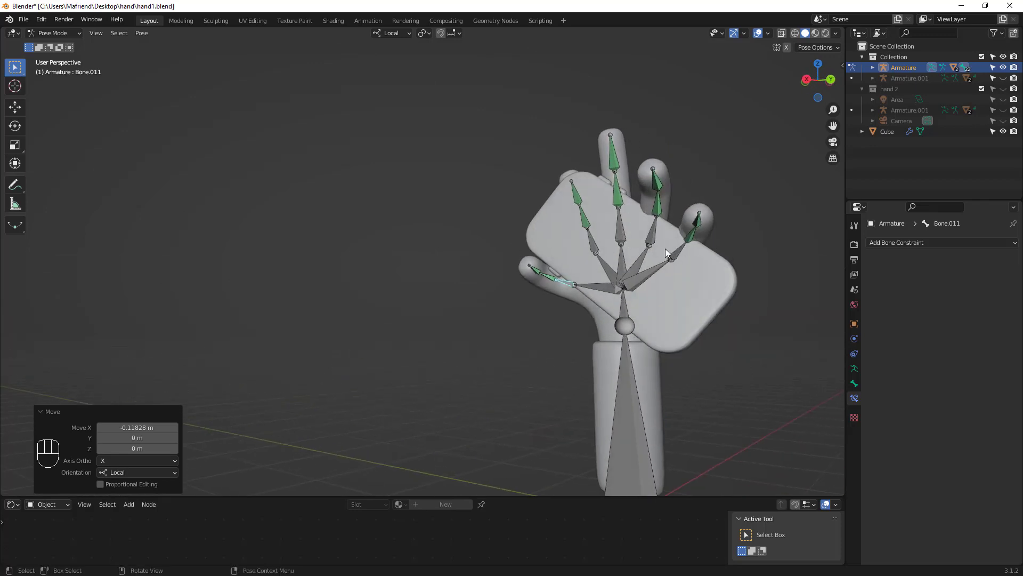
middle_click_drag(665, 248, 727, 258)
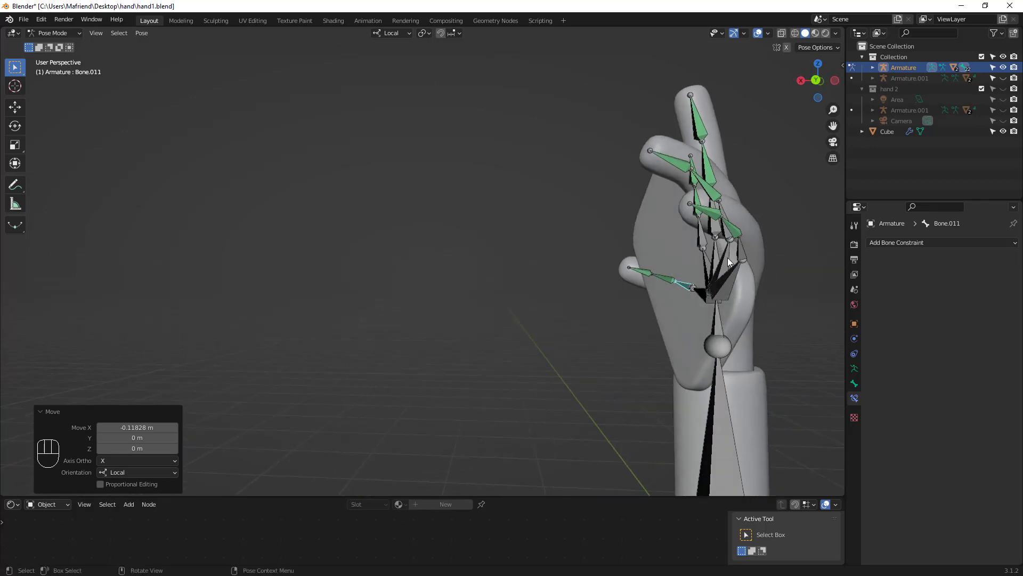
left_click(735, 228)
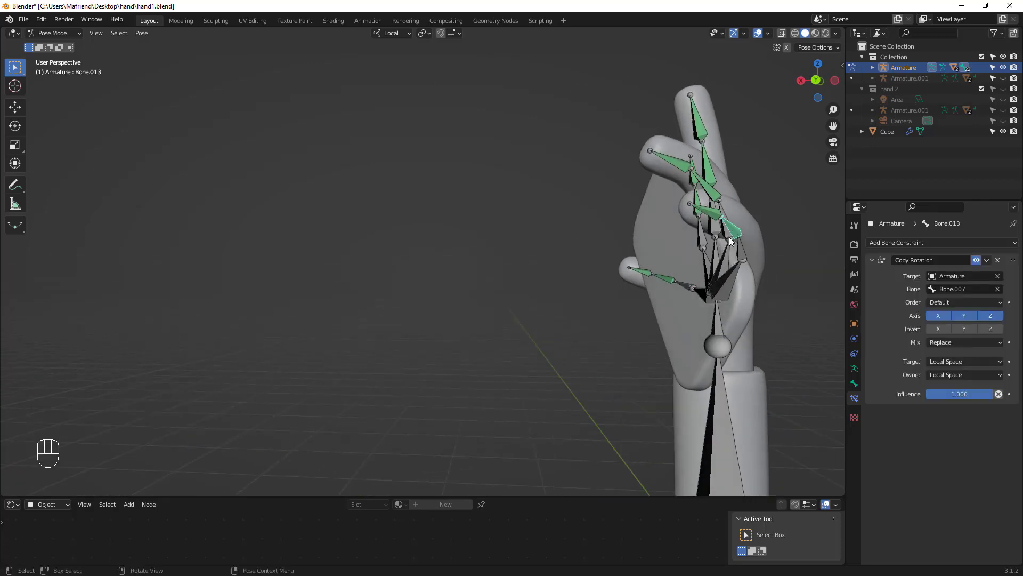
left_click(993, 316)
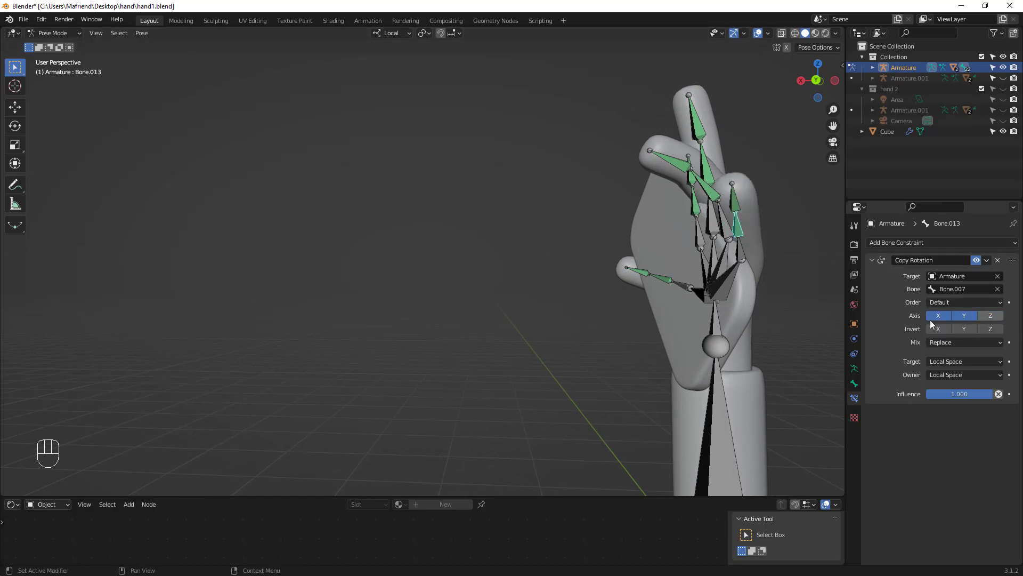
- Rotate the little finger's Bone.013 around its local Z axis to bend the fingertip over the phone's edge
middle_click_drag(746, 250, 669, 237)
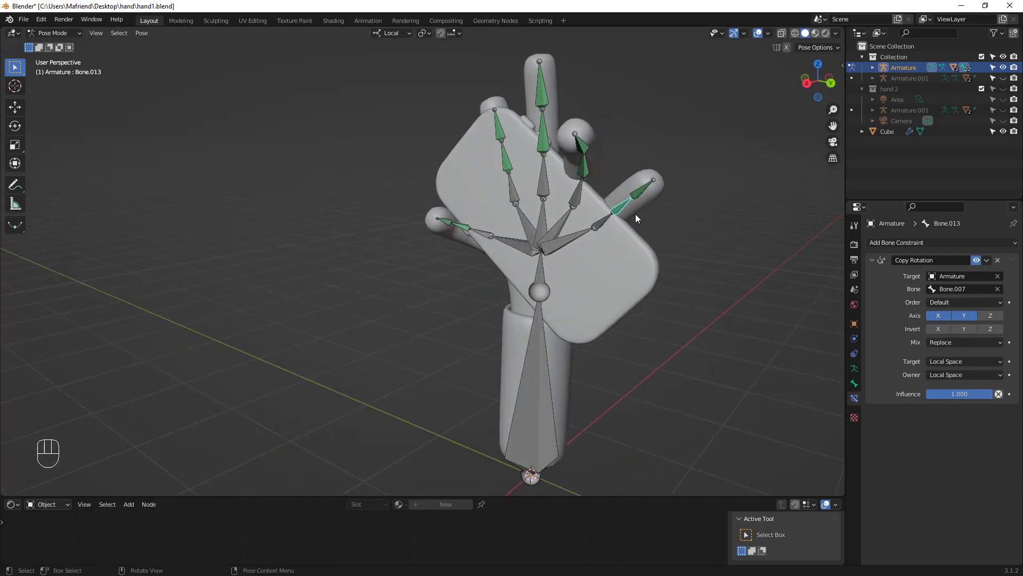
key("r")
key("z")
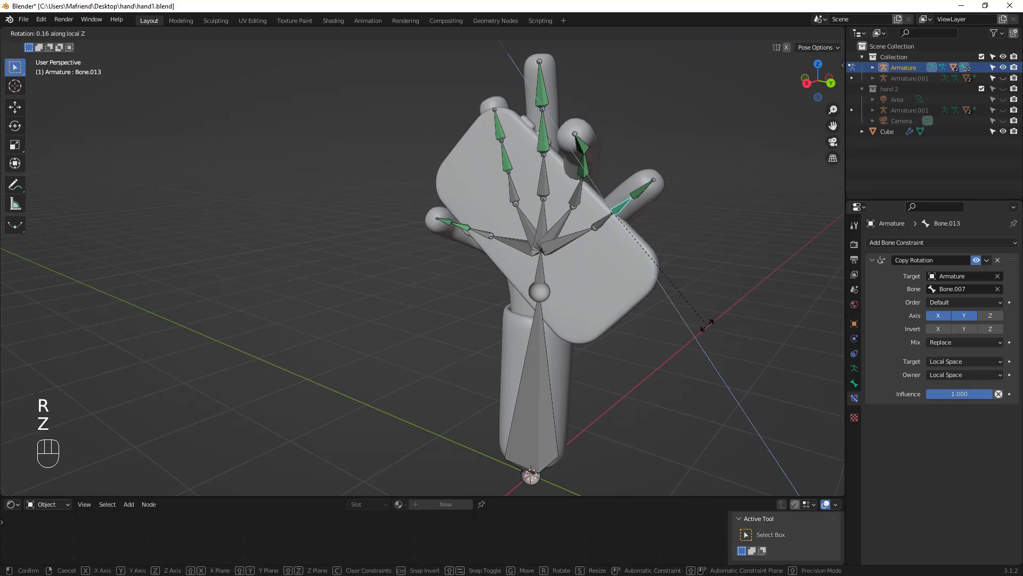
left_click(728, 302)
- Turn off the Z axis in the Copy Rotation constraint of the ring finger's Bone.015
middle_click_drag(669, 288, 964, 347)
left_click(513, 232)
left_click(990, 316)
- Rotate the ring finger's Bone.015 about -15.9° around its local Z axis toward the phone's edge
middle_click_drag(495, 222, 429, 231)
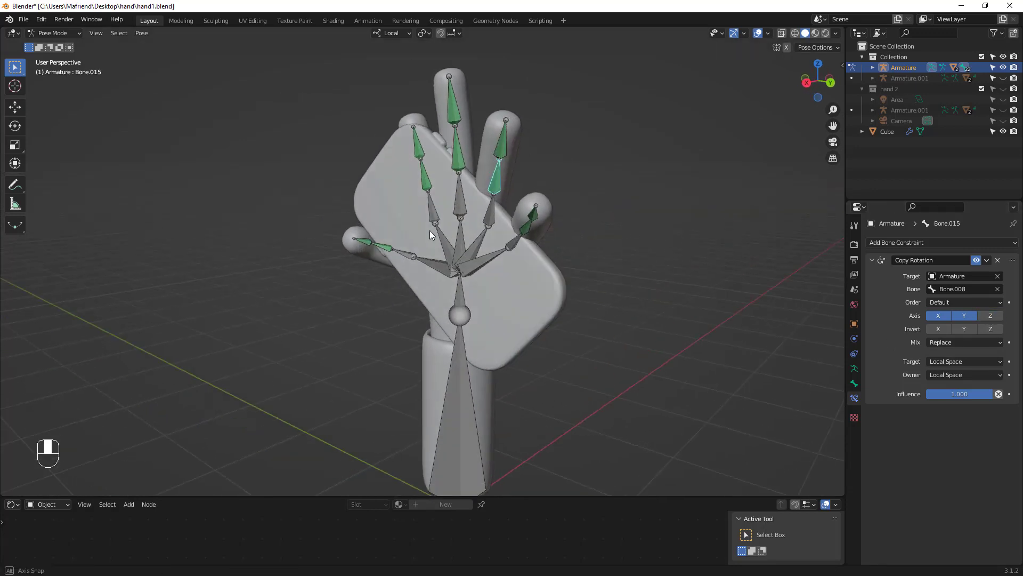
key("r")
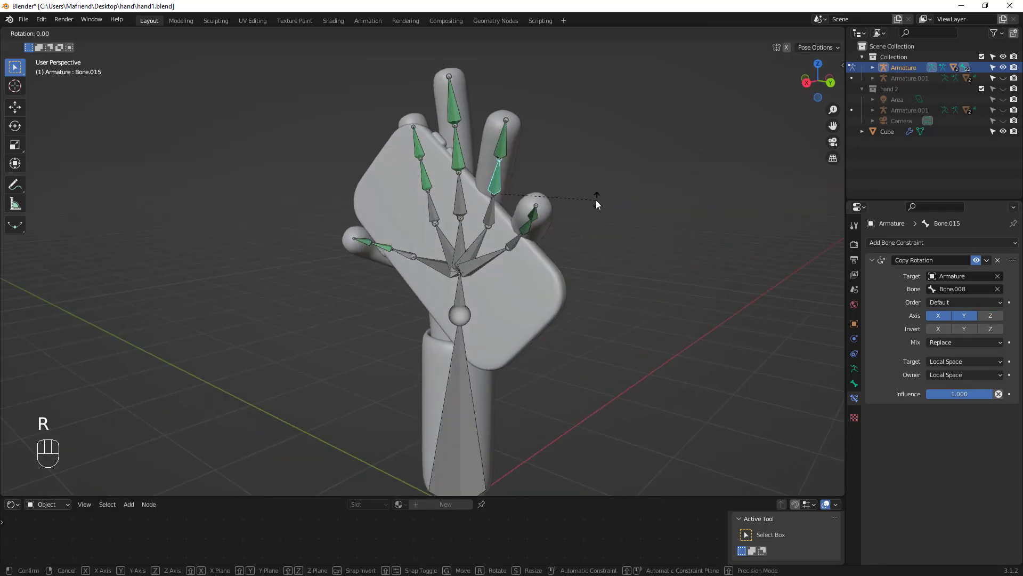
key("z")
left_click(639, 170)
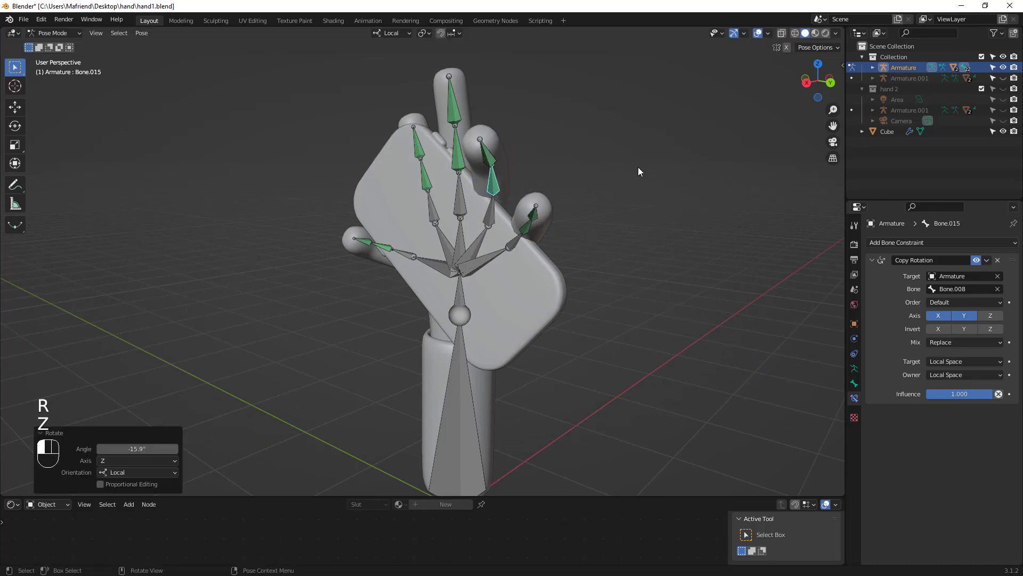
middle_click_drag(455, 197, 520, 250)
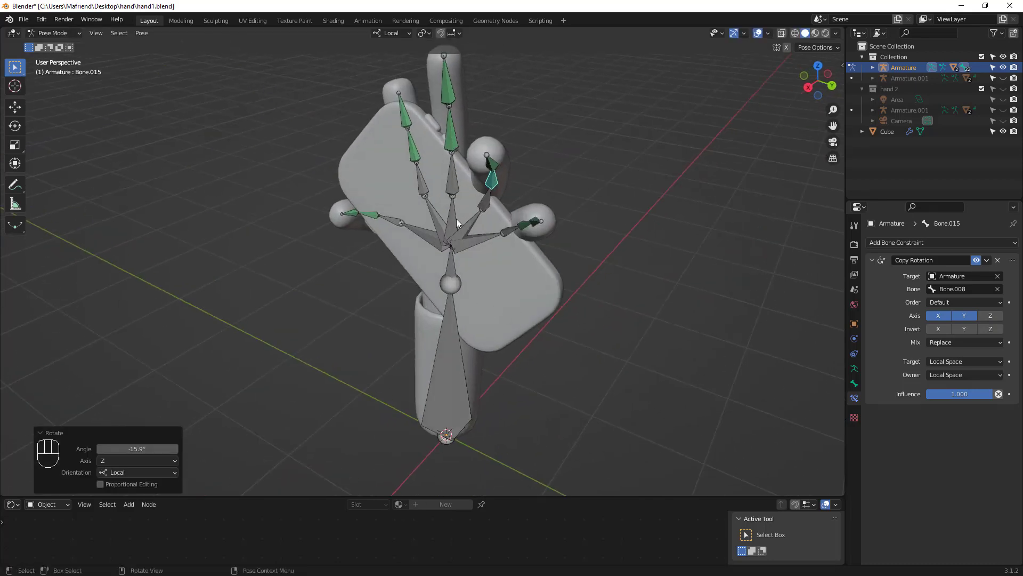
middle_click_drag(456, 218, 526, 205)
middle_click_drag(454, 137, 484, 201, "shift")
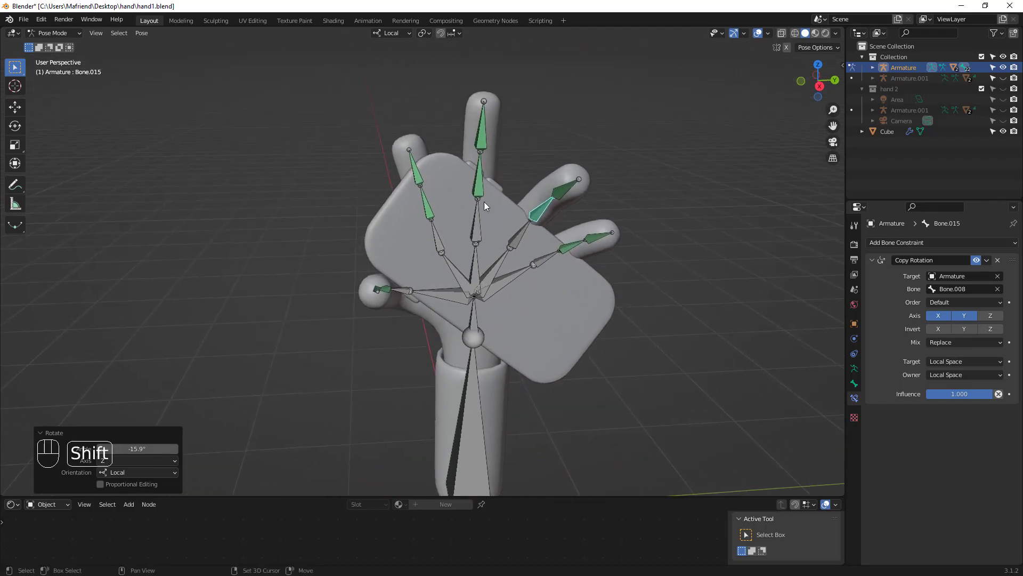
- Return to Object Mode and turn off the In Front display of the hand's armature
left_click(76, 34)
left_click(60, 43)
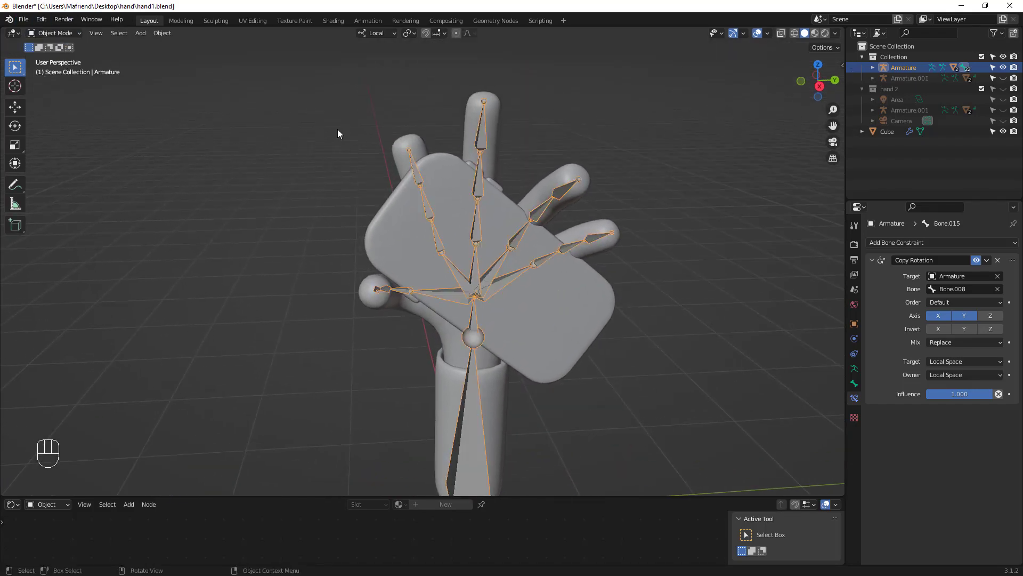
middle_click_drag(548, 228, 587, 258, "shift")
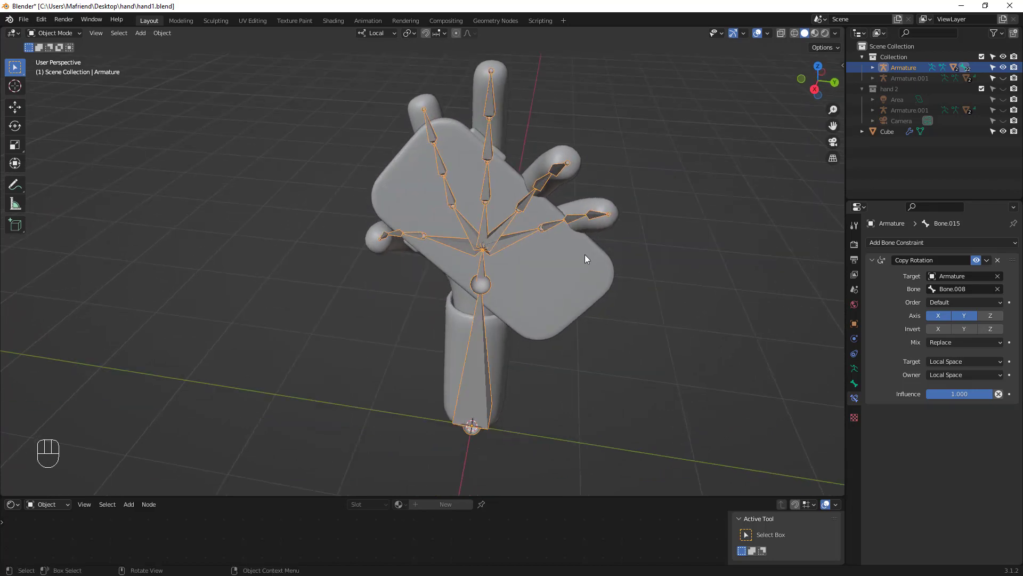
left_click(601, 290)
left_click(476, 387)
left_click(855, 369)
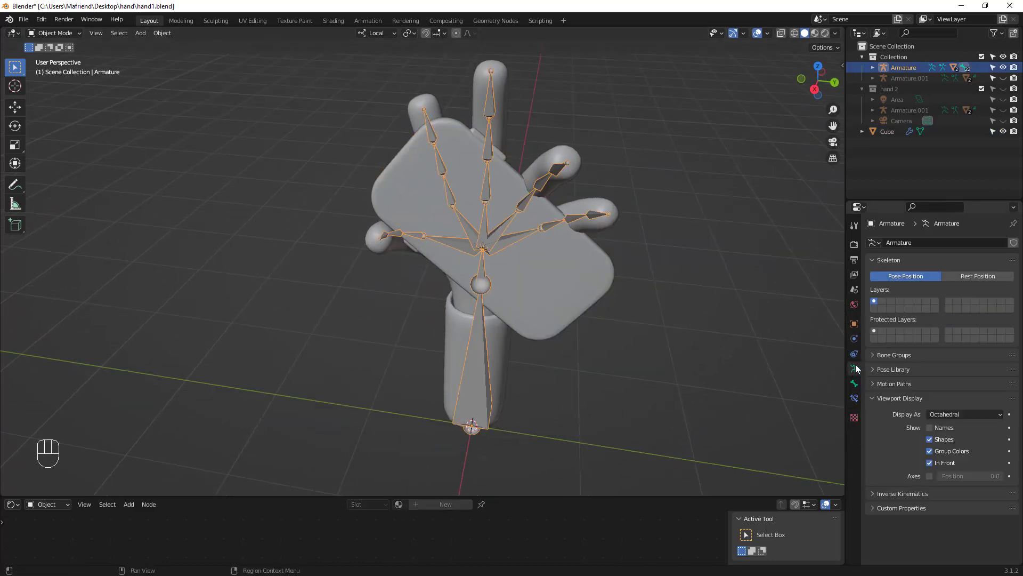
left_click(938, 462)
- Select the phone and enable the Move and Rotate object gizmos in the viewport
left_click(471, 203)
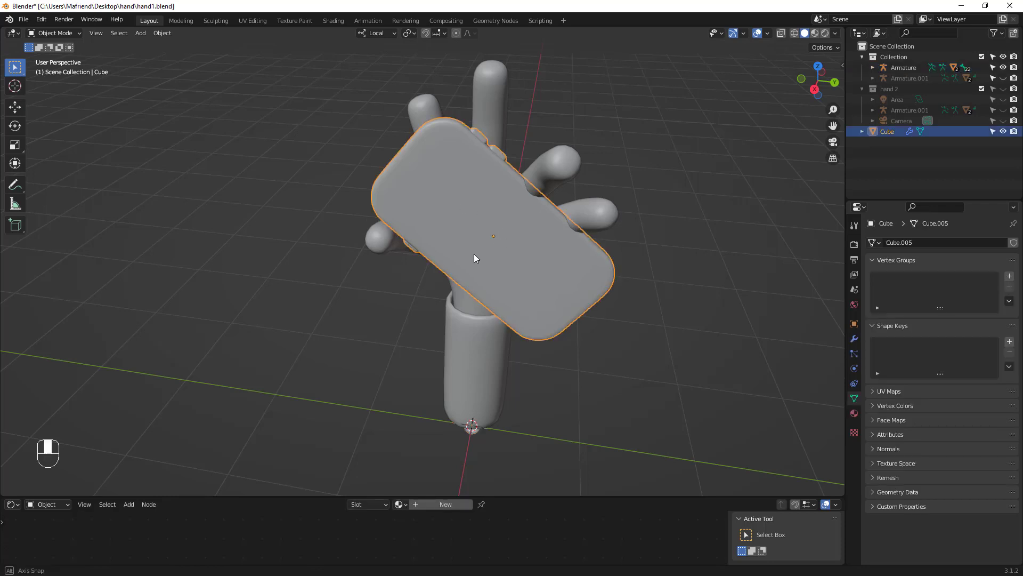
middle_click_drag(474, 254, 490, 250)
left_click(744, 33)
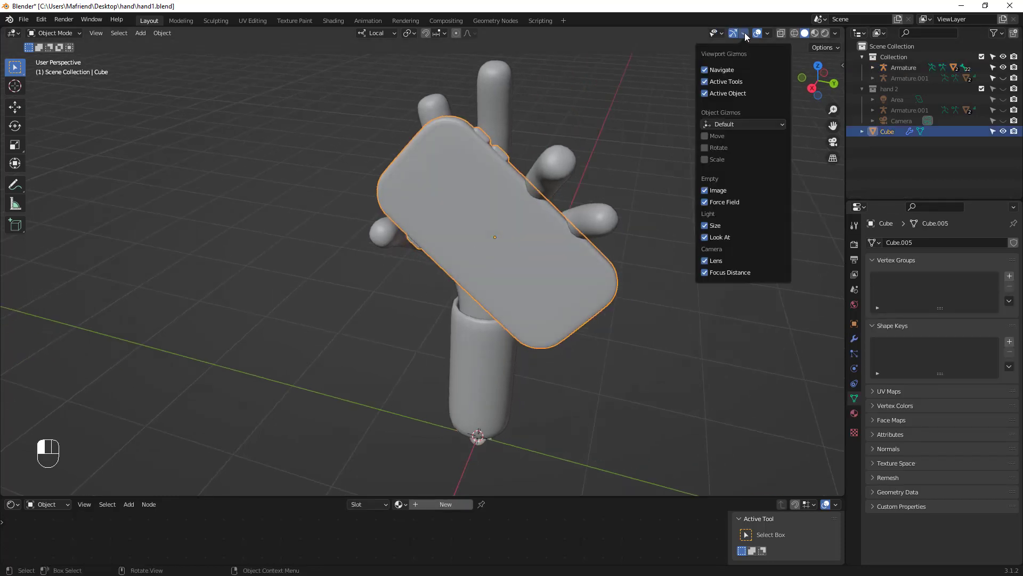
left_click(705, 148)
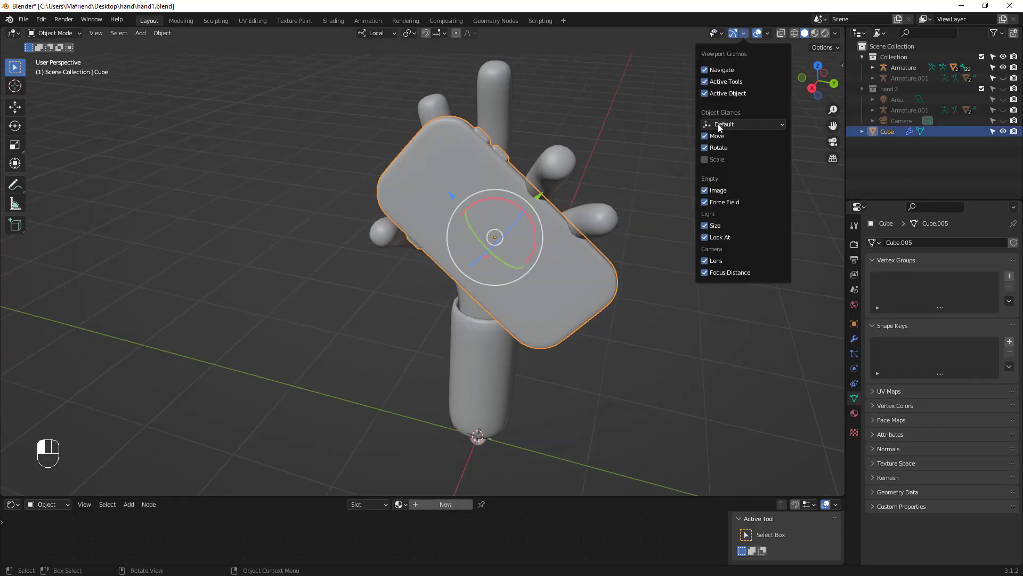
- Move the phone about 0.069 m along its local X axis and about -0.027 m along its local Y axis
middle_click_drag(511, 239, 462, 244)
left_click_drag(462, 243, 456, 249)
middle_click_drag(456, 250, 542, 191)
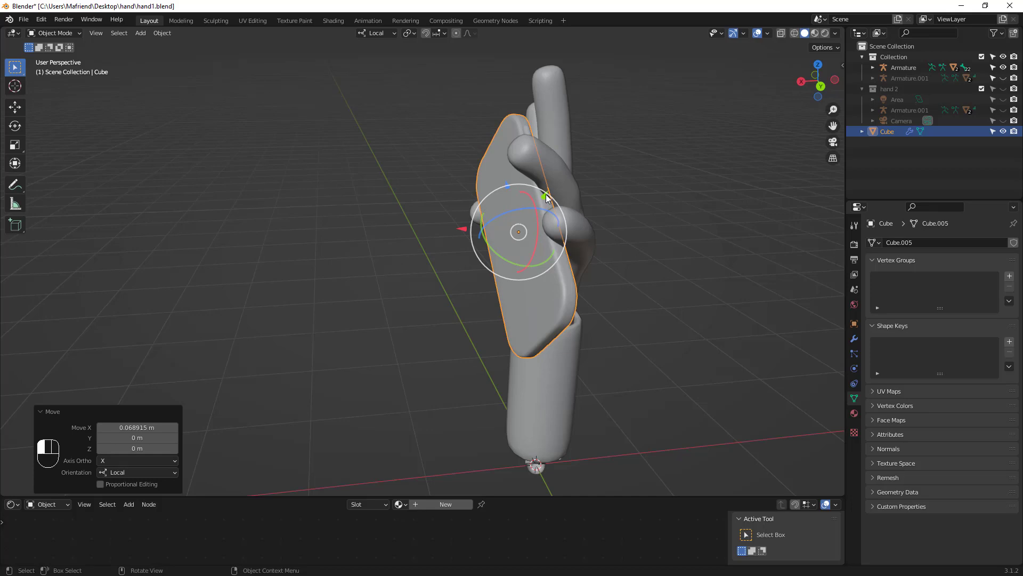
left_click_drag(545, 198, 550, 203)
middle_click_drag(550, 202, 645, 264)
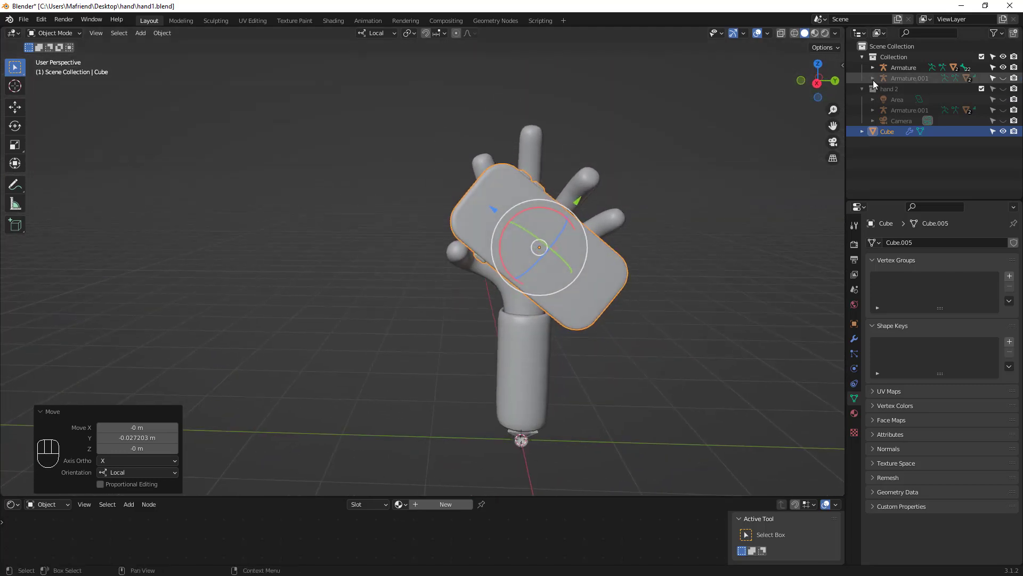
- Show all objects inside the hand 2 collection
left_click(889, 89)
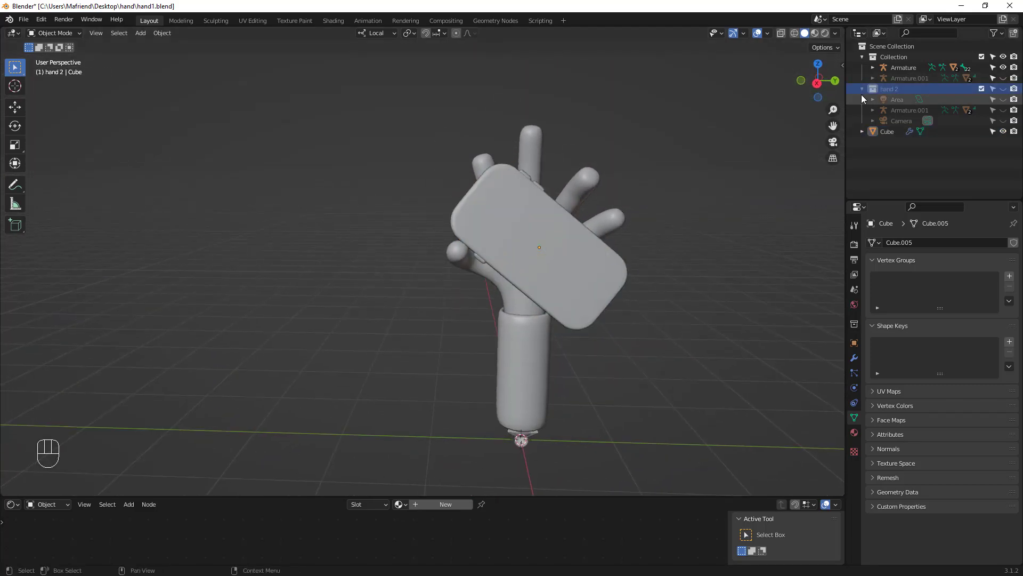
right_click(903, 88)
mouse_move(824, 177)
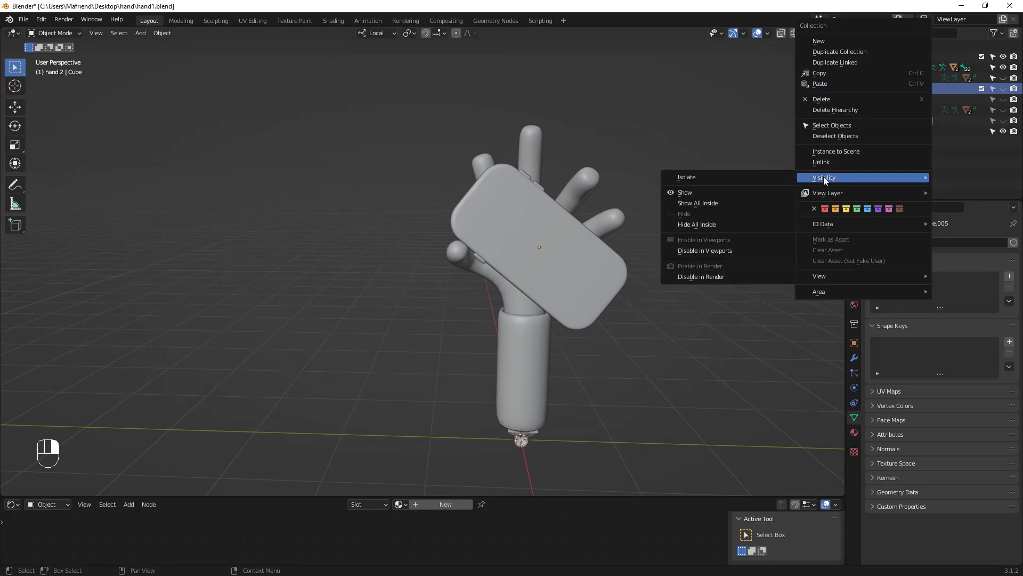
left_click(706, 203)
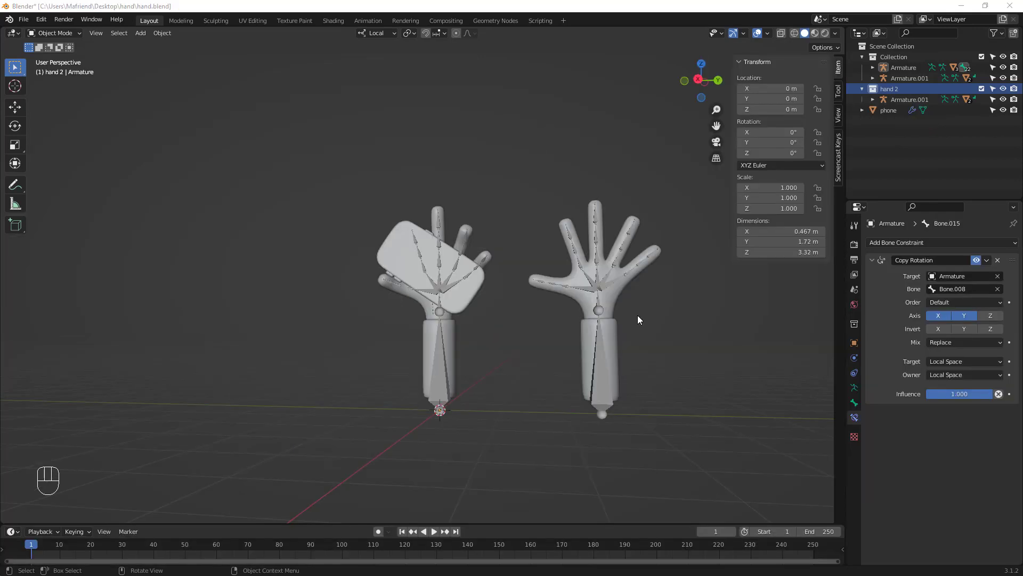
- Select the second hand's armature and switch it to Pose Mode
middle_click_drag(647, 331, 593, 323, "shift")
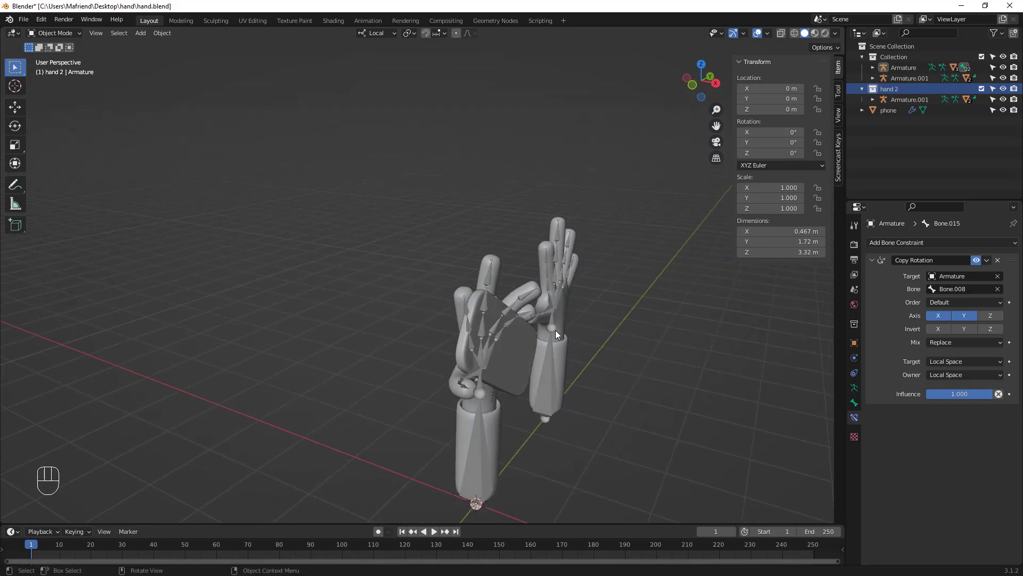
middle_click_drag(508, 358, 556, 359)
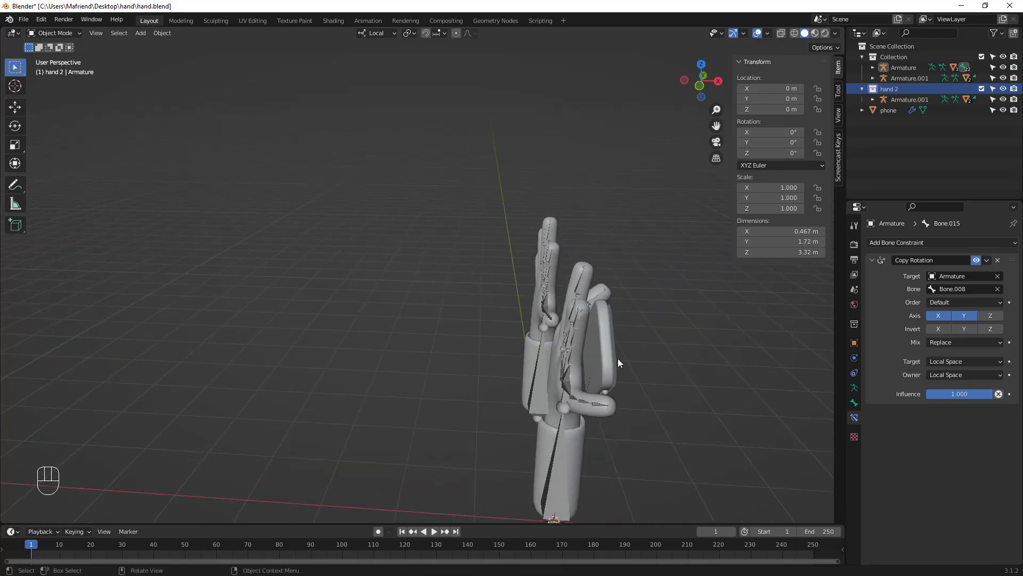
middle_click_drag(621, 361, 574, 374)
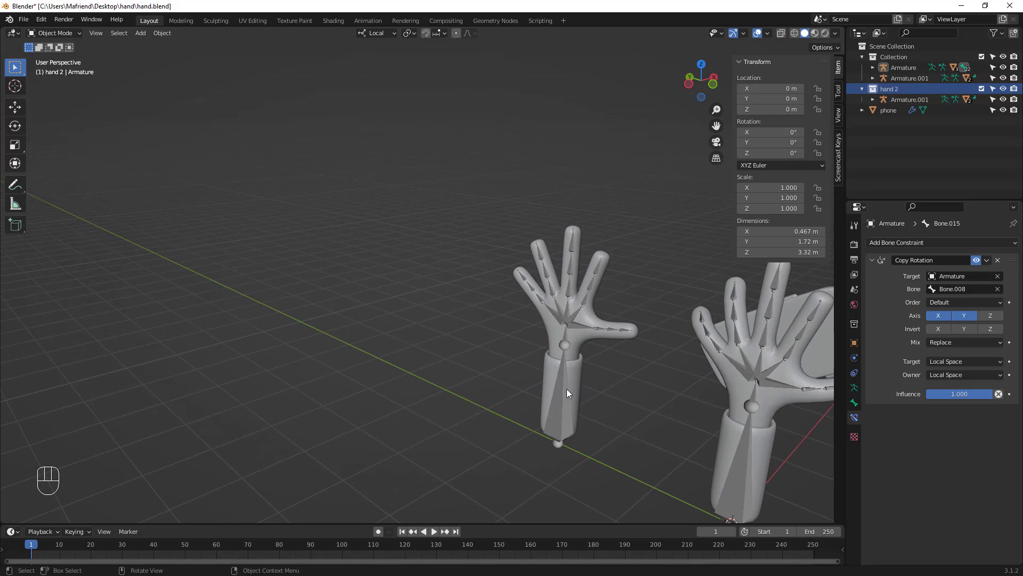
left_click(567, 393)
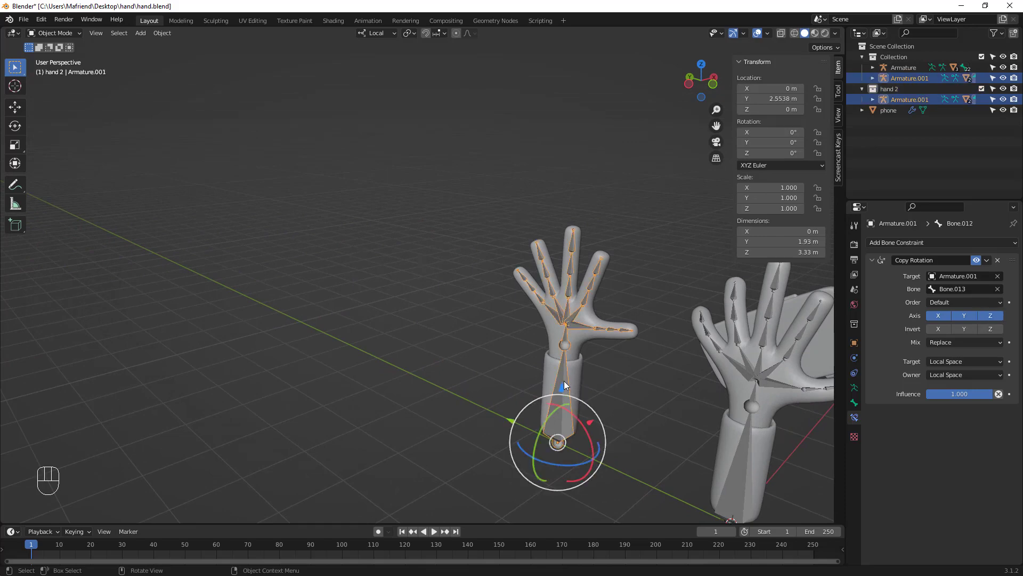
left_click(66, 35)
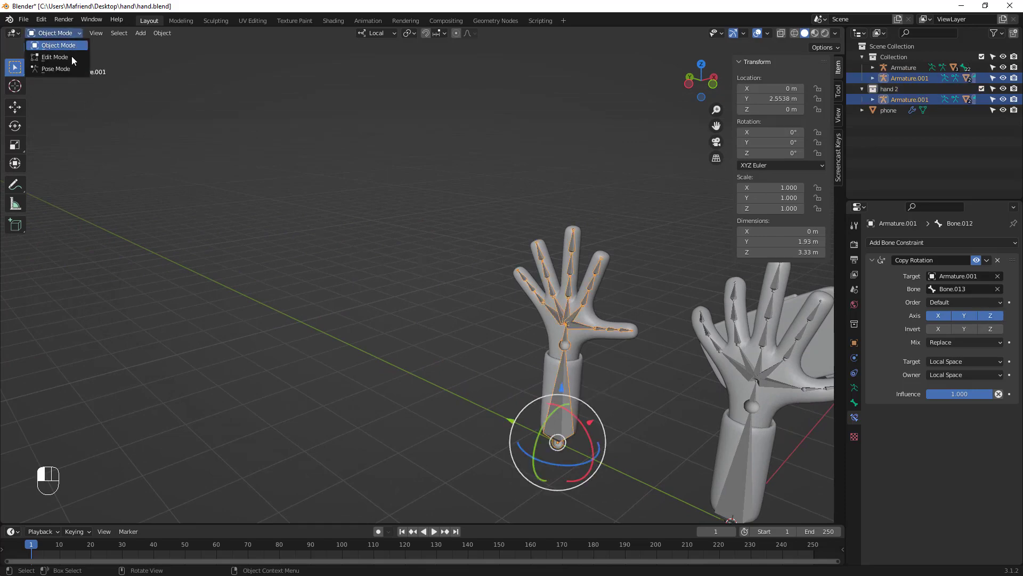
left_click(56, 69)
middle_click_drag(597, 308, 624, 267)
- Disable the Move and Rotate object gizmos in the viewport
left_click(744, 34)
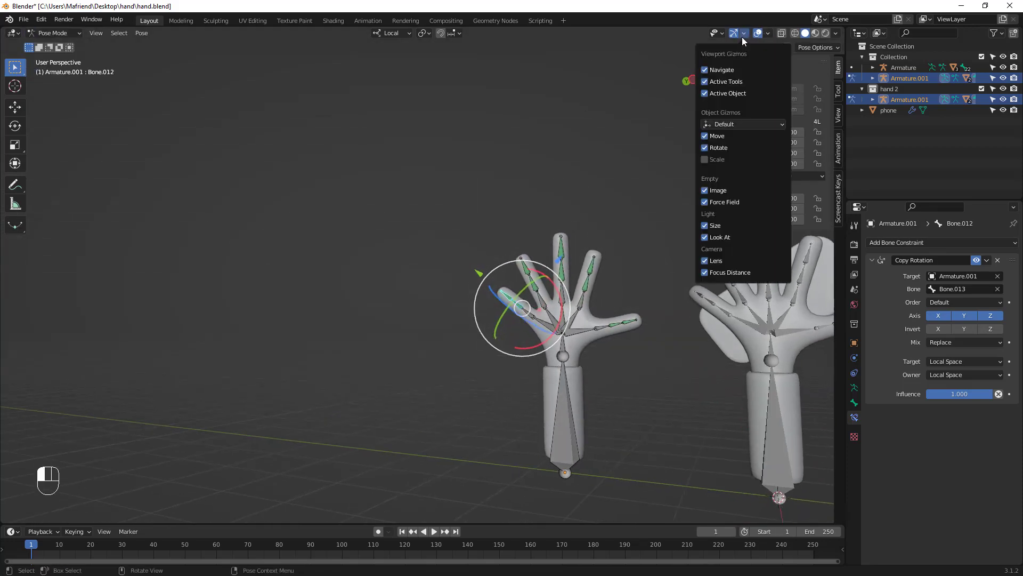
left_click(706, 139)
left_click(702, 145)
- Fold the second hand's thumb inward by rotating Bone.011 about 67.2° around its local Z axis
middle_click_drag(559, 241, 594, 337)
scroll(607, 299, "up", 2)
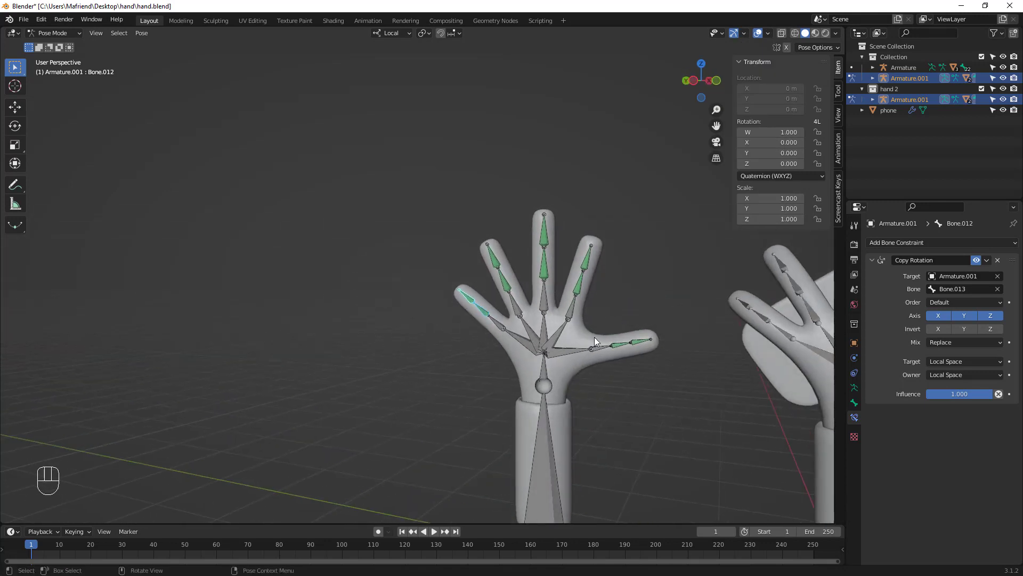
left_click(599, 346)
key("r")
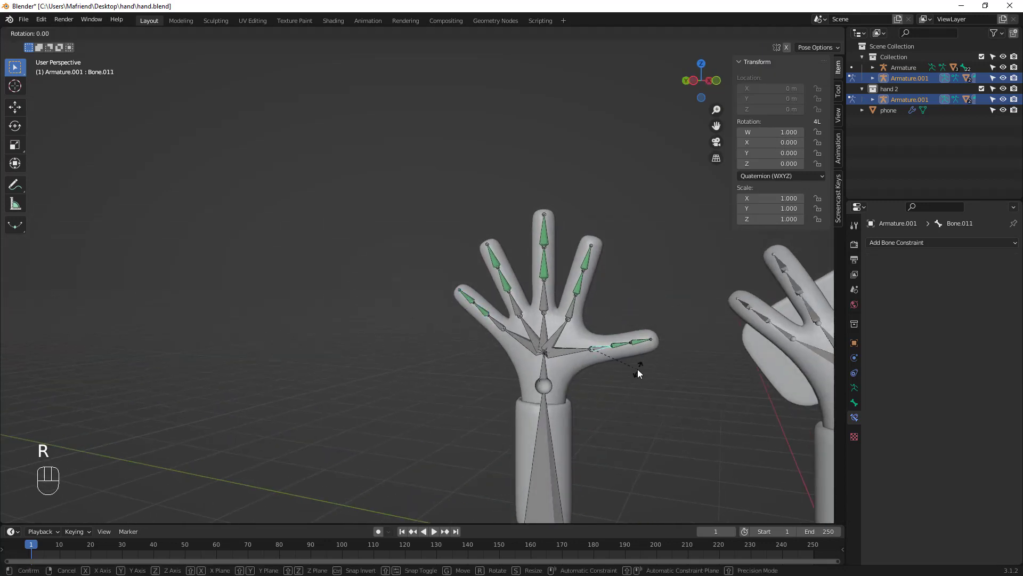
key("z")
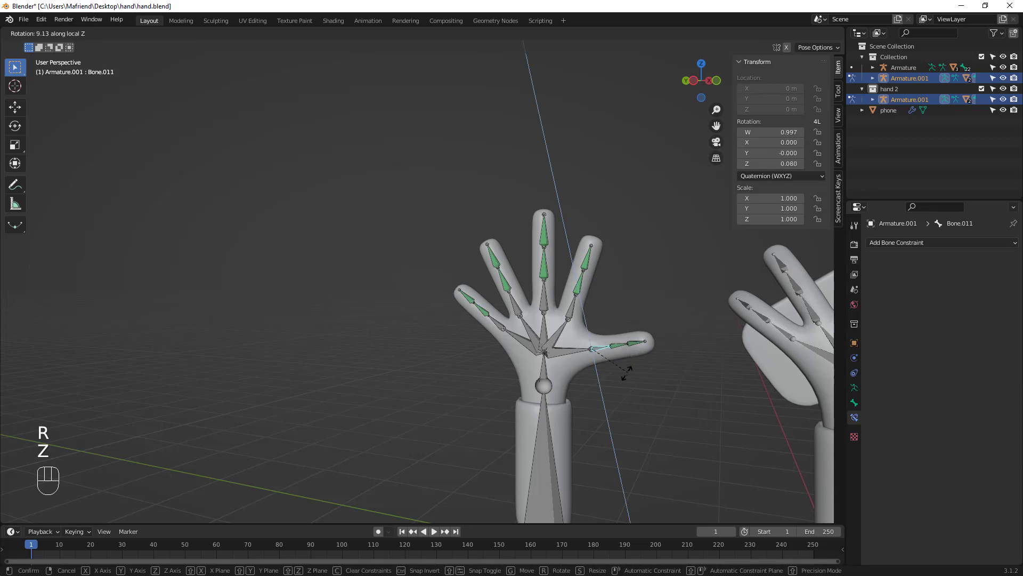
left_click(591, 380)
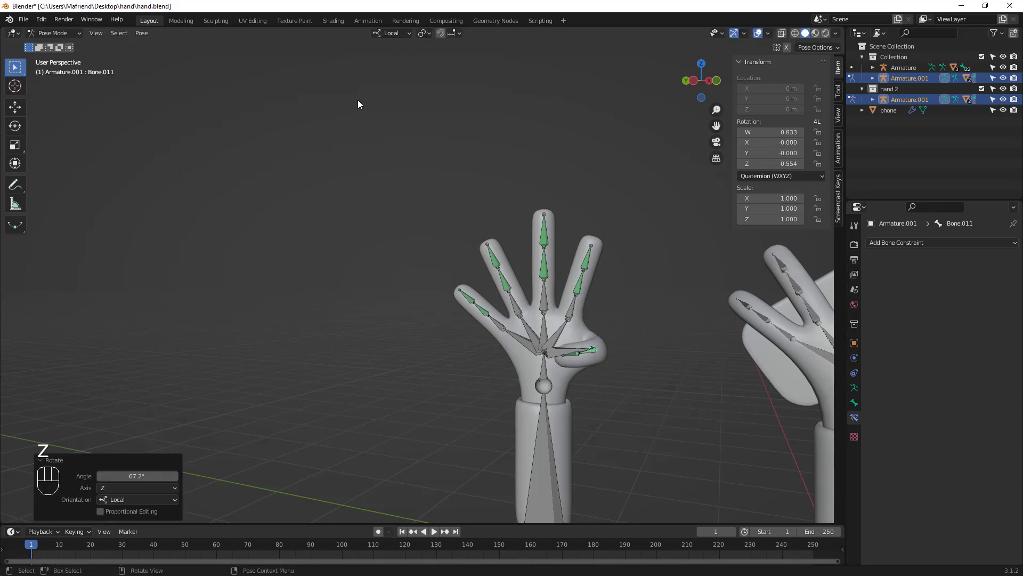
- Bend the second hand's index finger by rotating Bone.010 about 20.6° around local Z, then about -7.83° back around the same axis
middle_click_drag(458, 126, 525, 273)
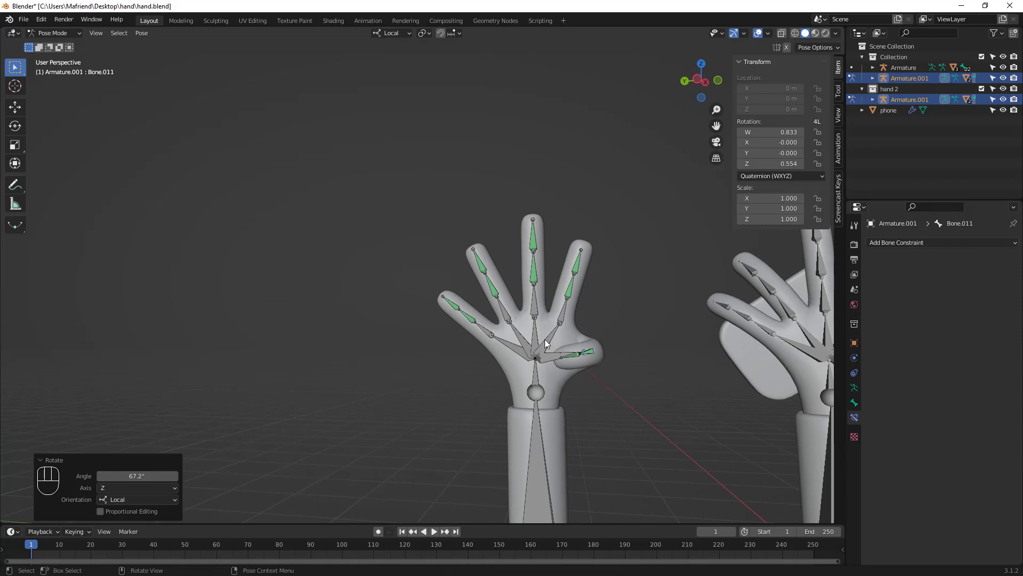
left_click(563, 317)
key("r")
key("z")
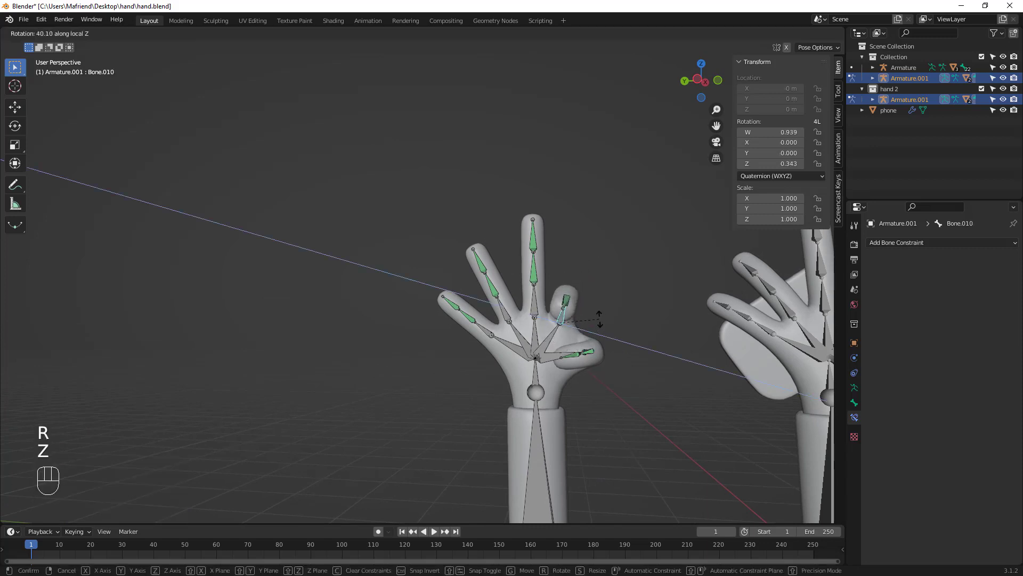
left_click(582, 326)
middle_click_drag(582, 326, 554, 337)
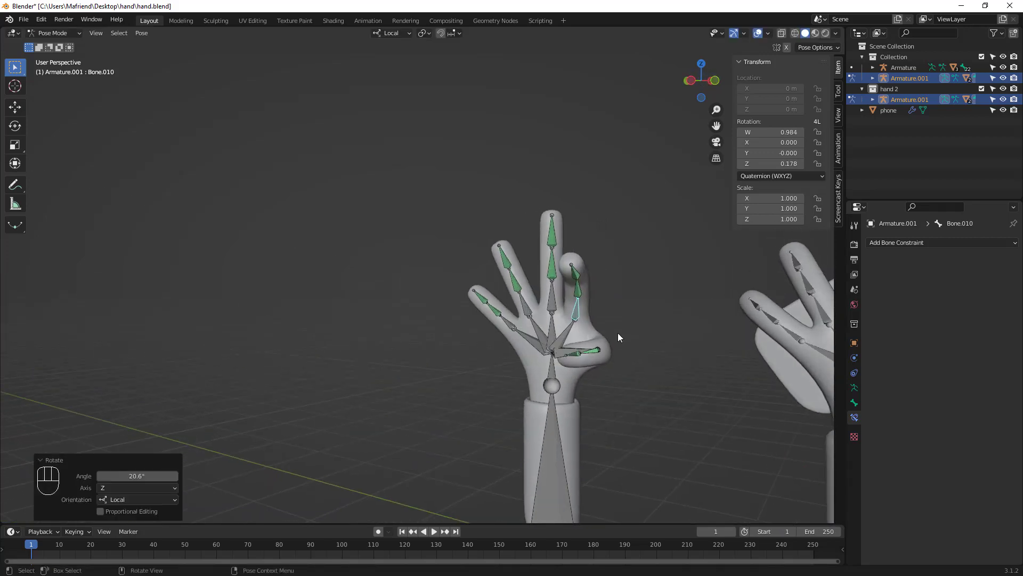
key("r")
key("z")
left_click(541, 304)
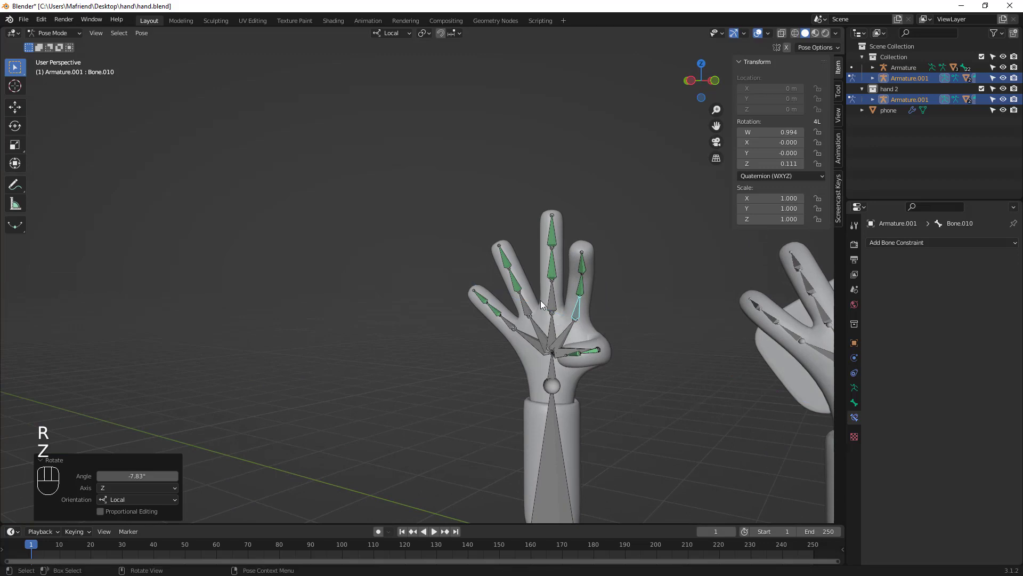
- Curl the second hand's middle finger into the palm by rotating Bone.009 around its local Z axis
left_click(552, 301)
middle_click_drag(552, 300, 580, 322)
key("r")
key("z")
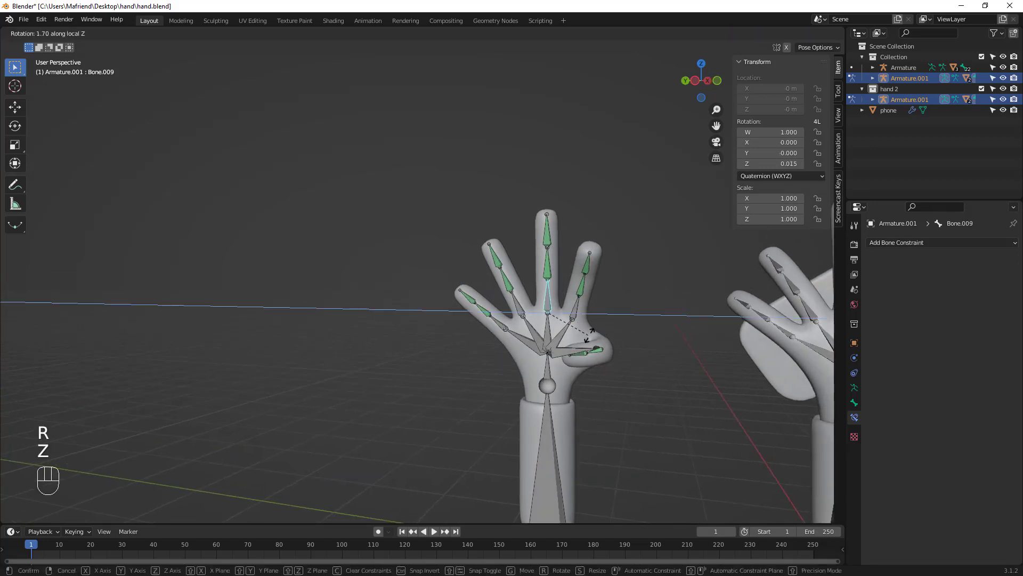
left_click(610, 286)
middle_click_drag(536, 312, 566, 304)
- Curl the second hand's ring finger by rotating Bone.008 about 45.6° and a further 15.7° around its local Z axis
left_click(511, 308)
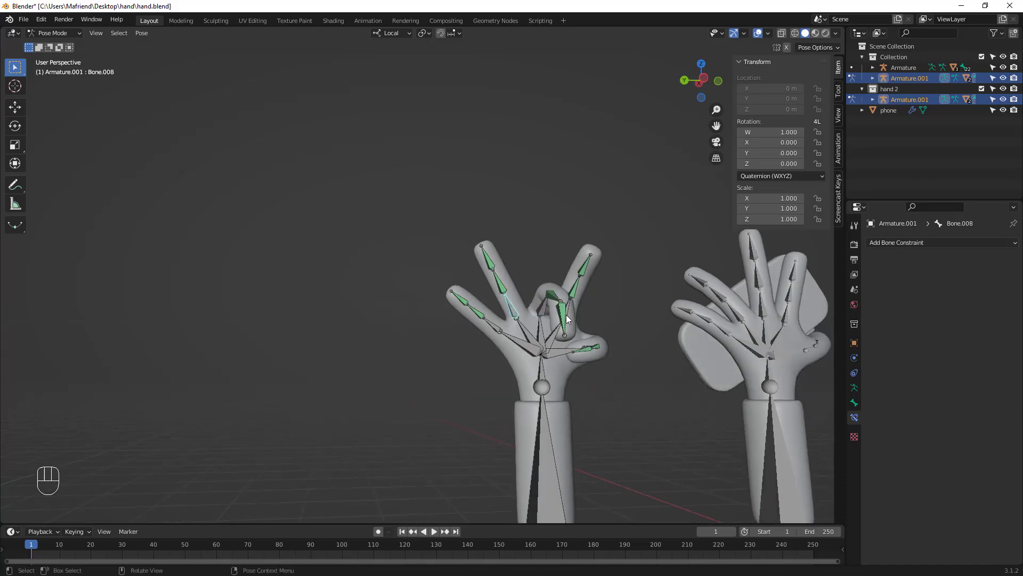
key("r")
key("z")
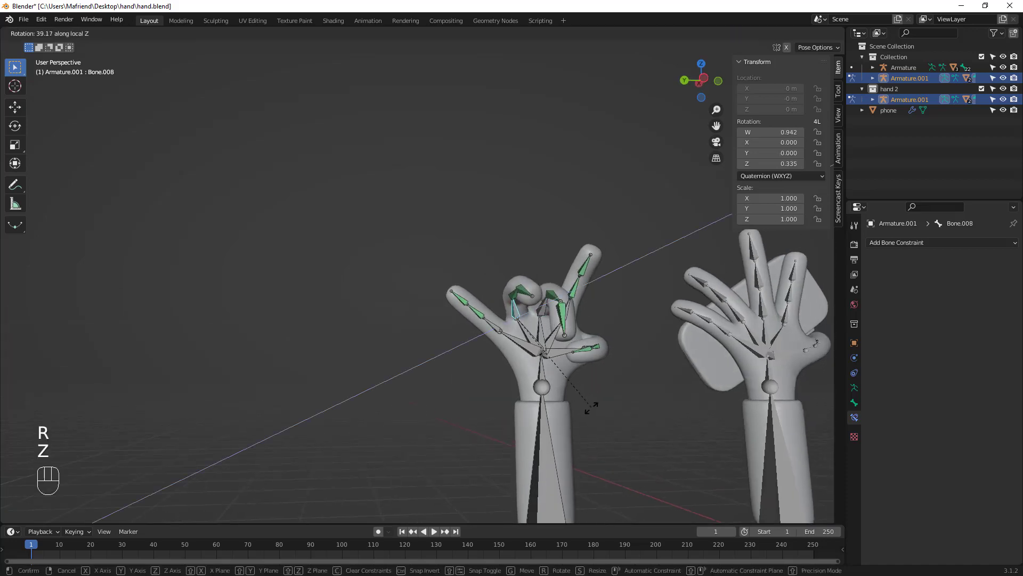
left_click(589, 427)
middle_click_drag(581, 405, 551, 371)
key("r")
key("z")
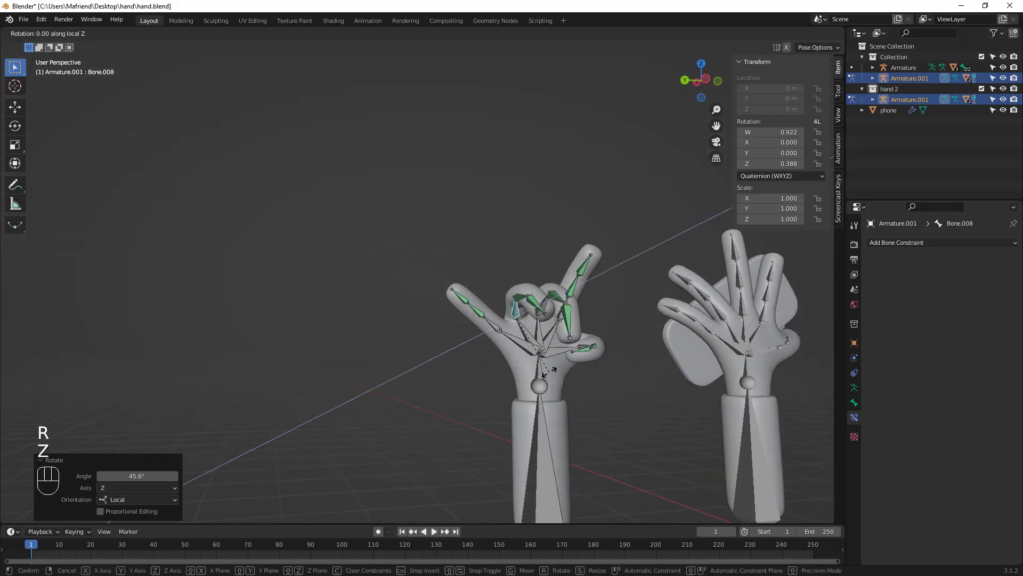
left_click(546, 425)
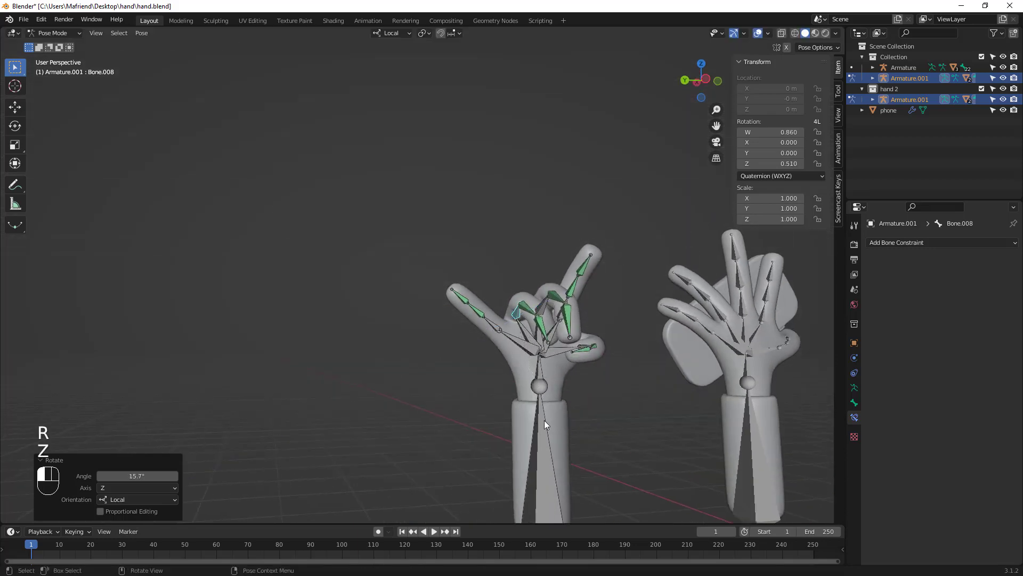
- Curl the second hand's little finger into the palm by rotating Bone.007 about 86.5° around its local Z axis
left_click(493, 329)
key("r")
key("z")
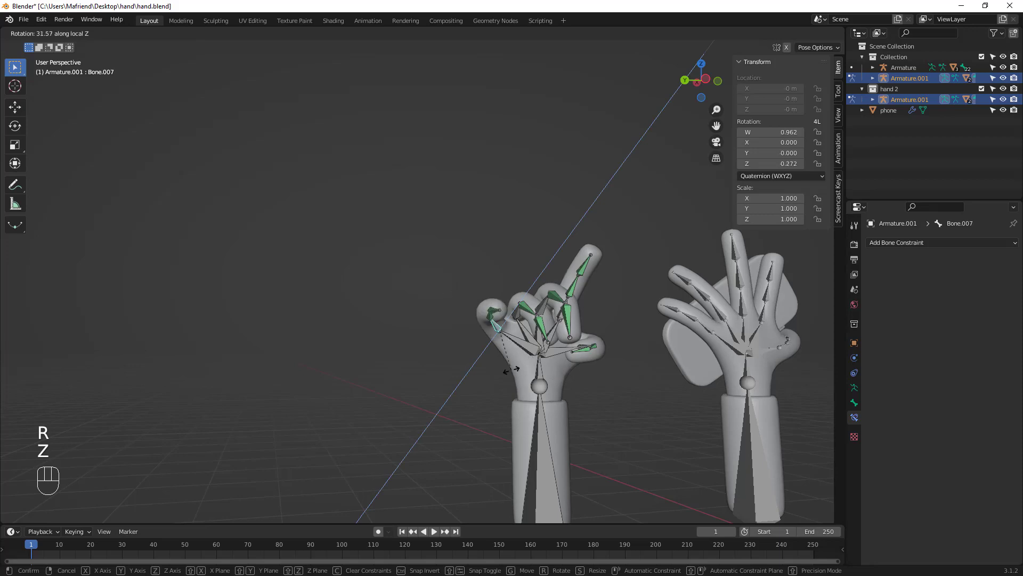
left_click(487, 347)
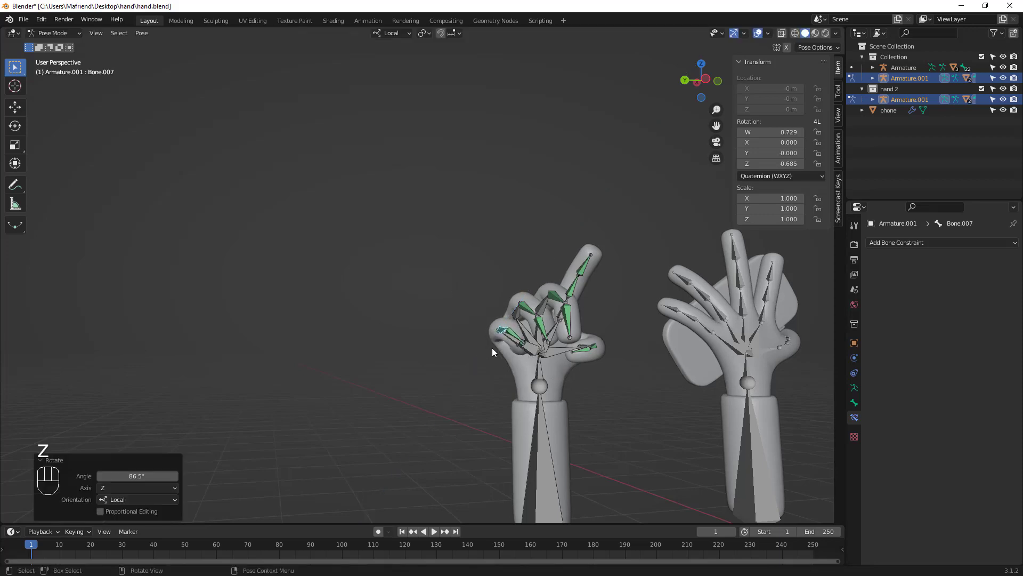
- Switch the second hand's armature from Pose Mode to Object Mode and check both posed hands together
middle_click_drag(492, 348, 415, 336)
scroll(460, 340, "down", 4)
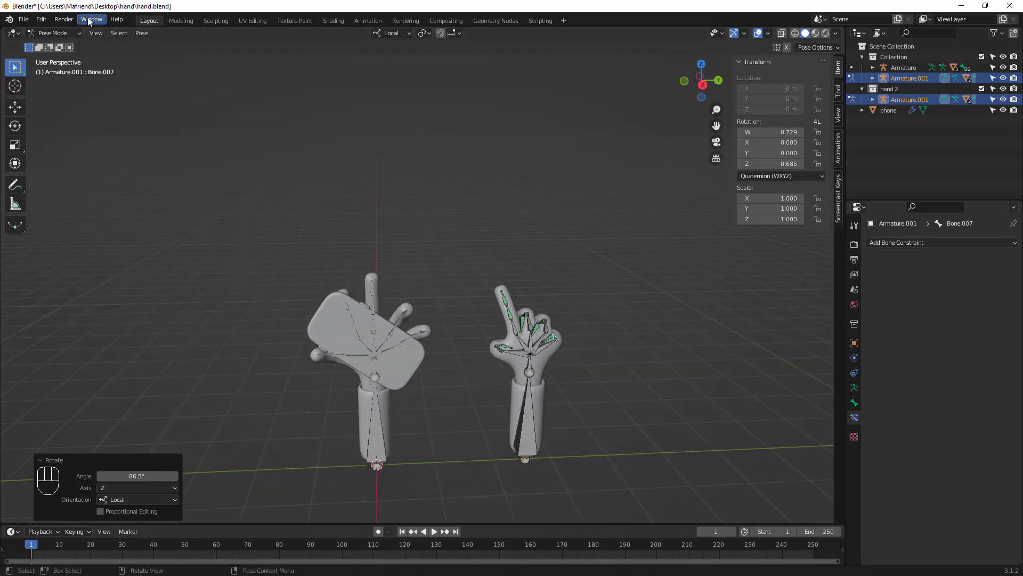
left_click(67, 34)
left_click(50, 43)
middle_click_drag(392, 158, 380, 184)
middle_click_drag(454, 220, 426, 184, "shift")
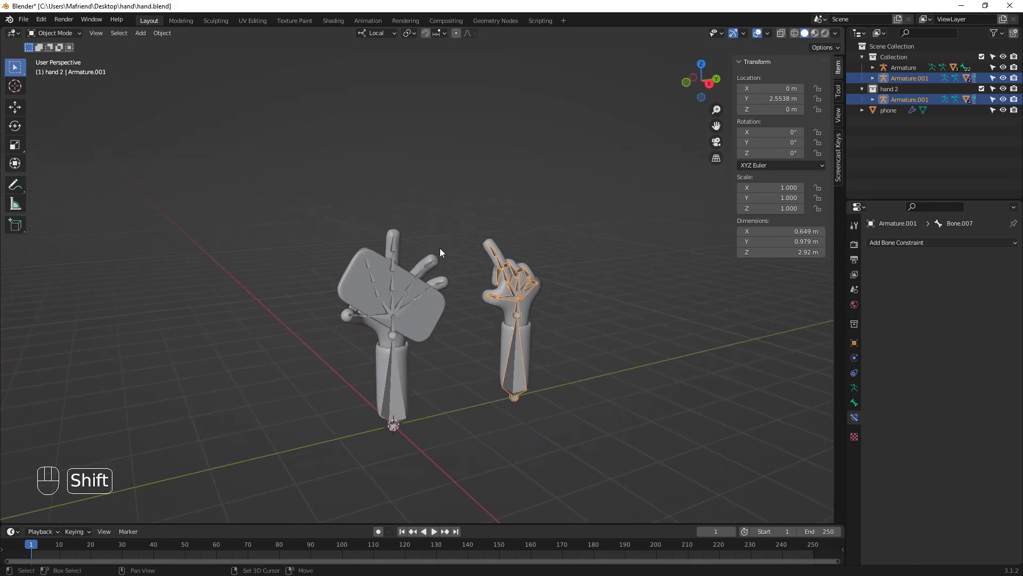
middle_click_drag(440, 248, 494, 283, "shift")
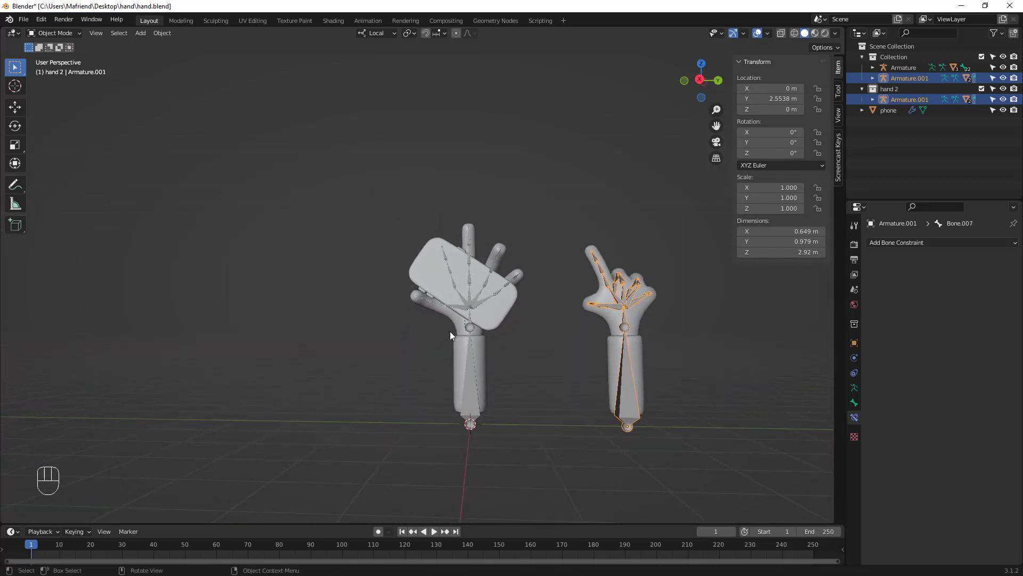
middle_click_drag(581, 318, 510, 335)
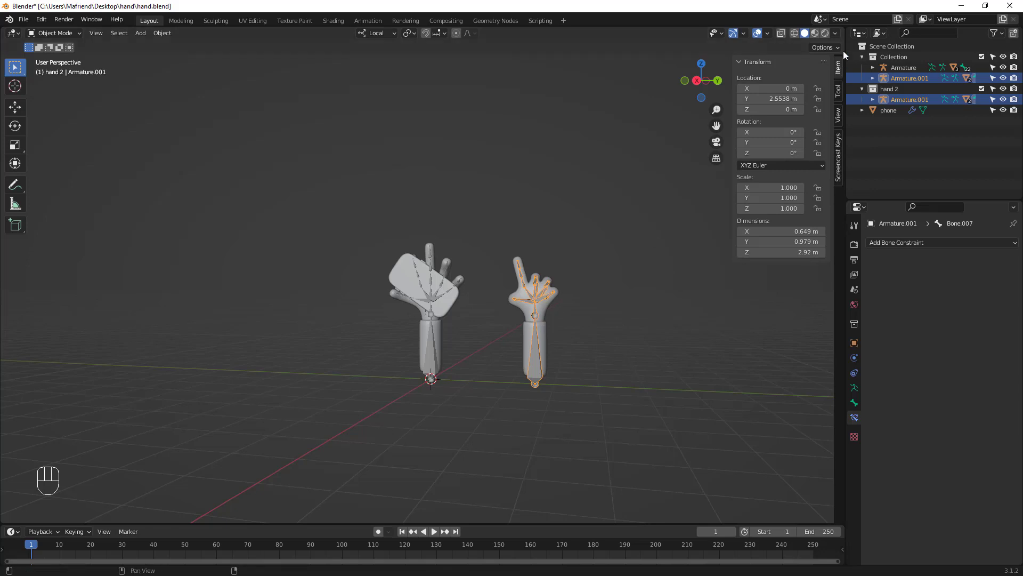
- Split the 3D viewport into two side-by-side views, enlarge the timeline area and change it to the Shader Editor
left_click_drag(836, 30, 481, 160)
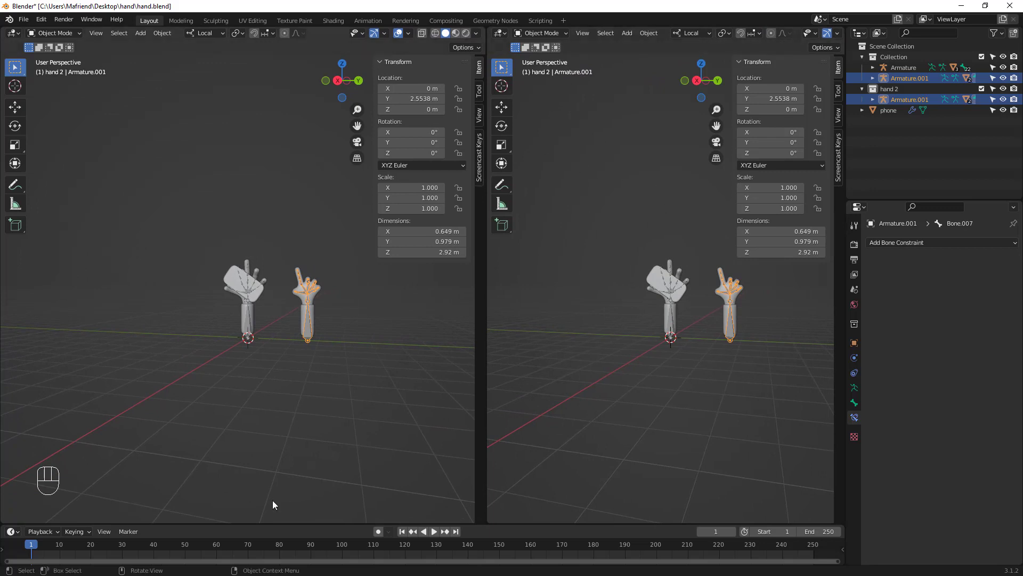
left_click_drag(270, 522, 277, 344)
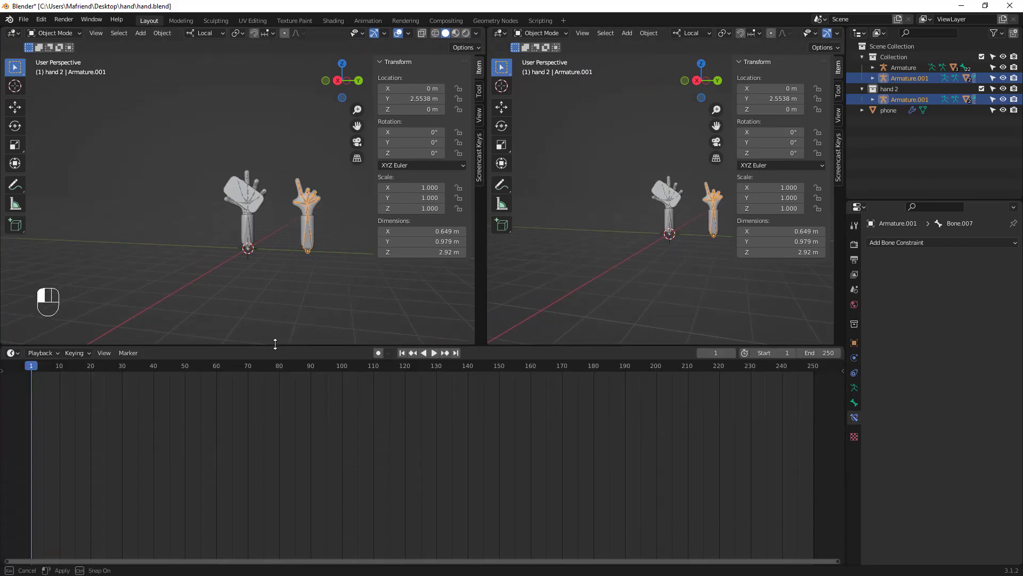
left_click(14, 355)
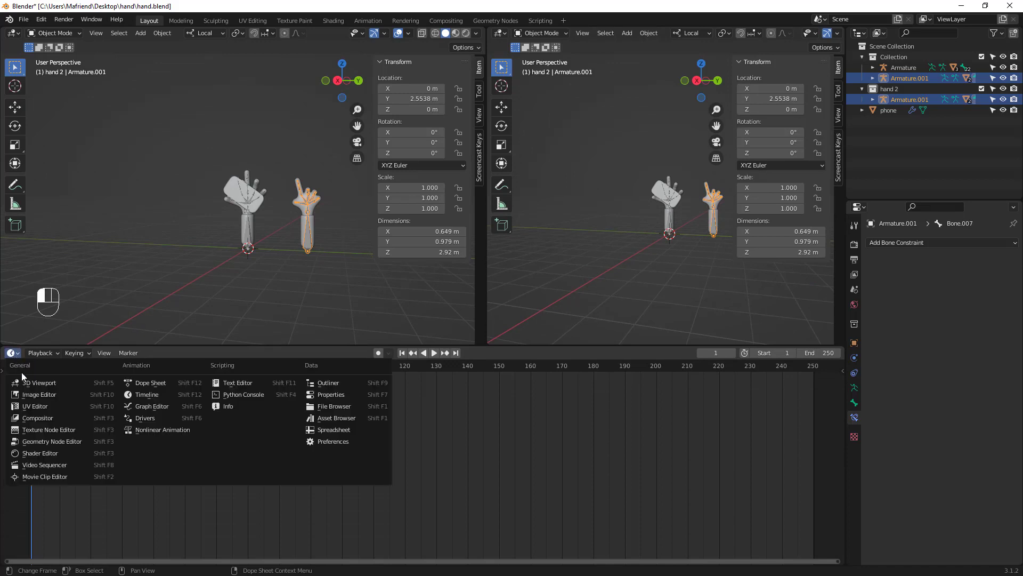
left_click(35, 459)
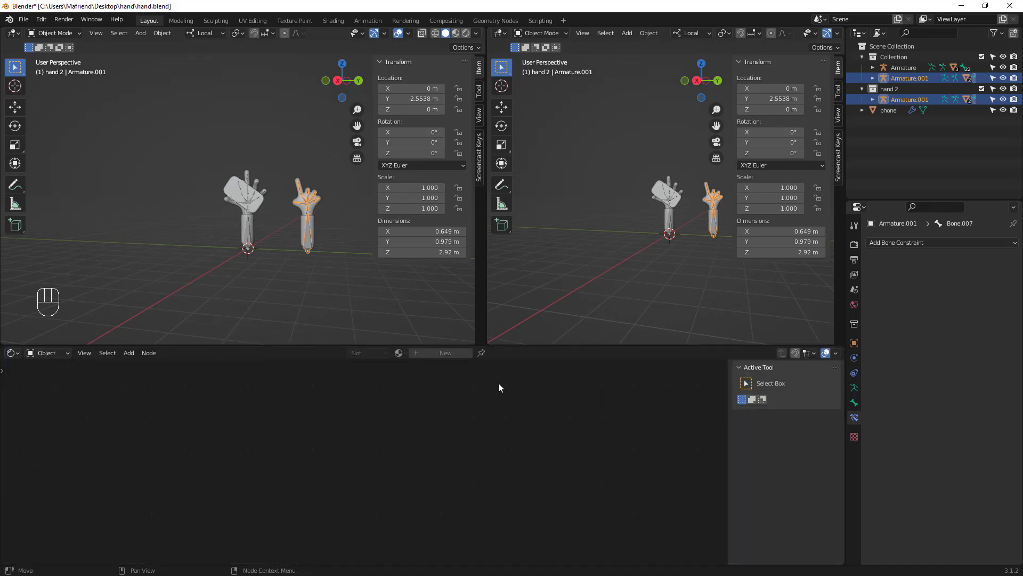
- Add a camera to the scene at the world origin
middle_click_drag(575, 258, 597, 284)
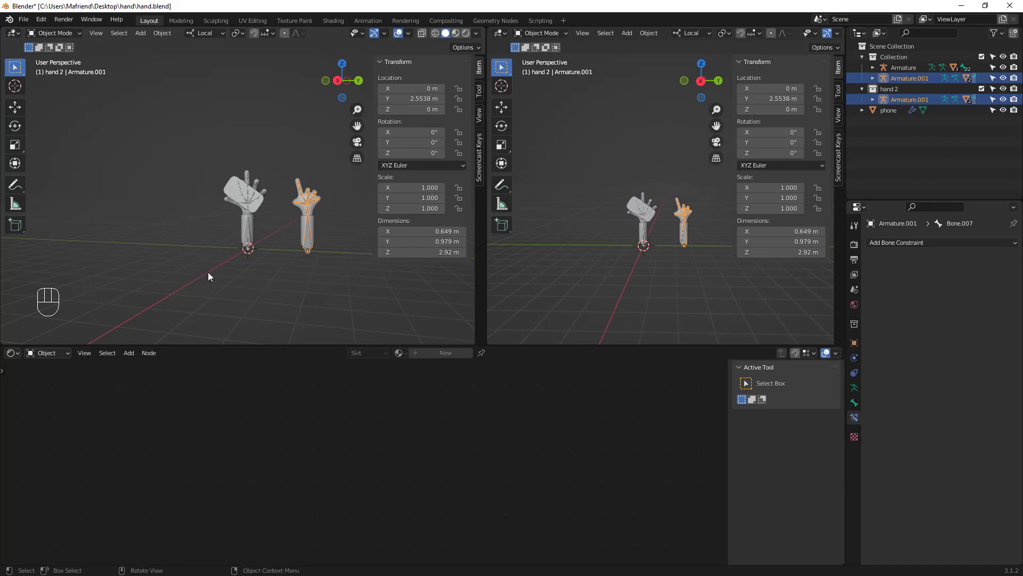
scroll(226, 270, "up", 1)
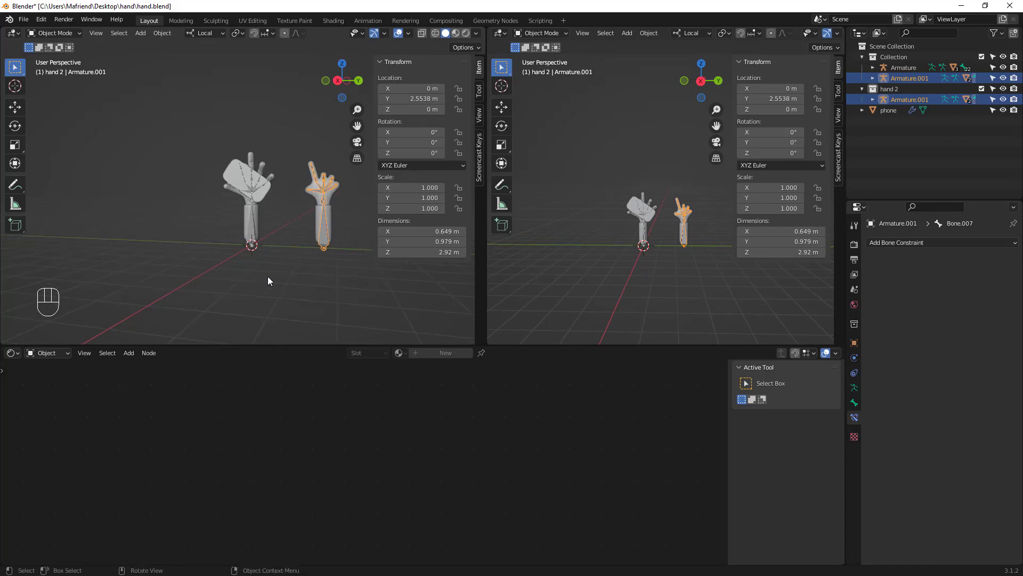
key("shift+a")
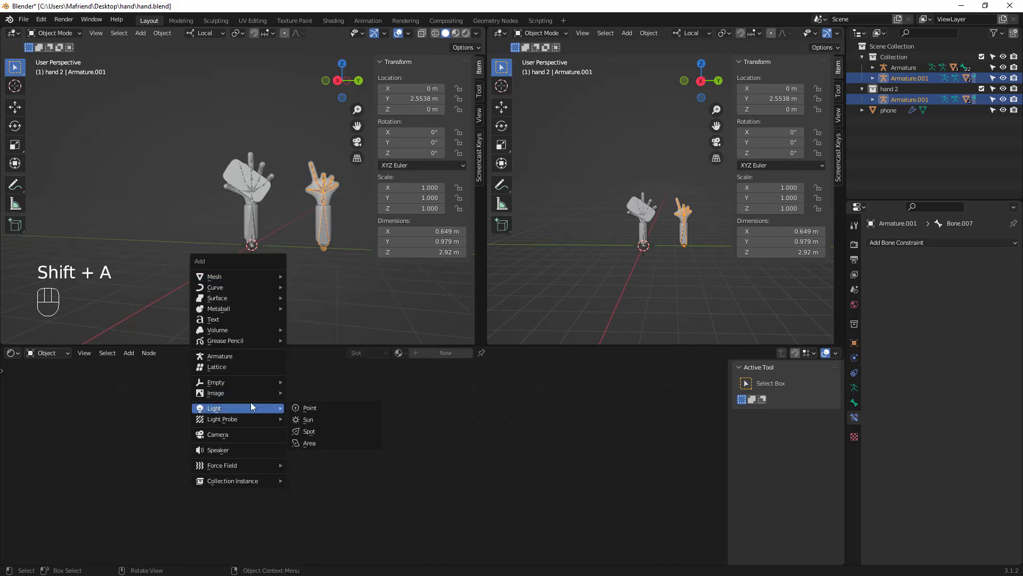
left_click(250, 433)
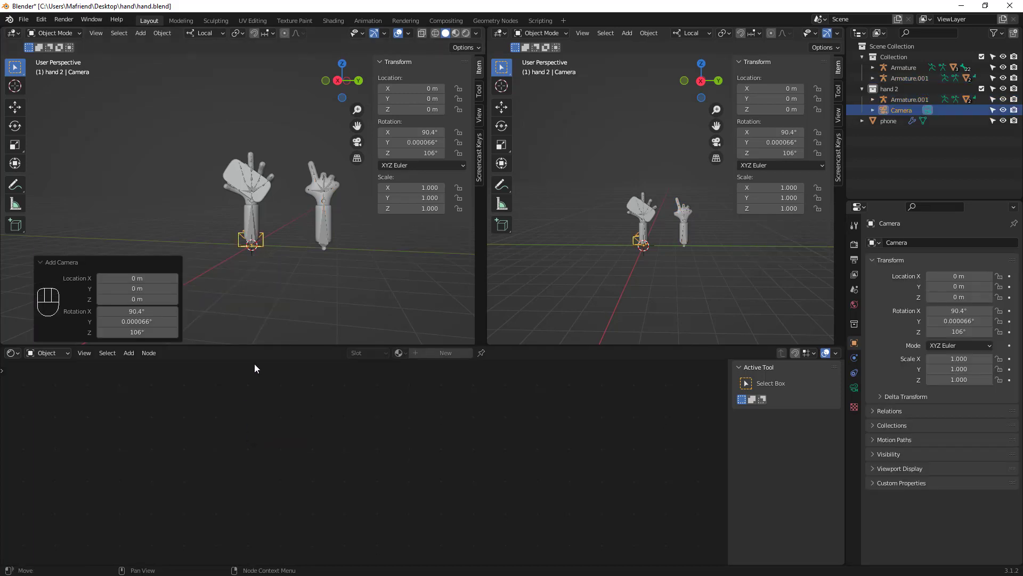
- Move the camera up near the phone, to about X 0.78 m, Y 0.48 m, Z 1.78 m
middle_click_drag(269, 328, 296, 257)
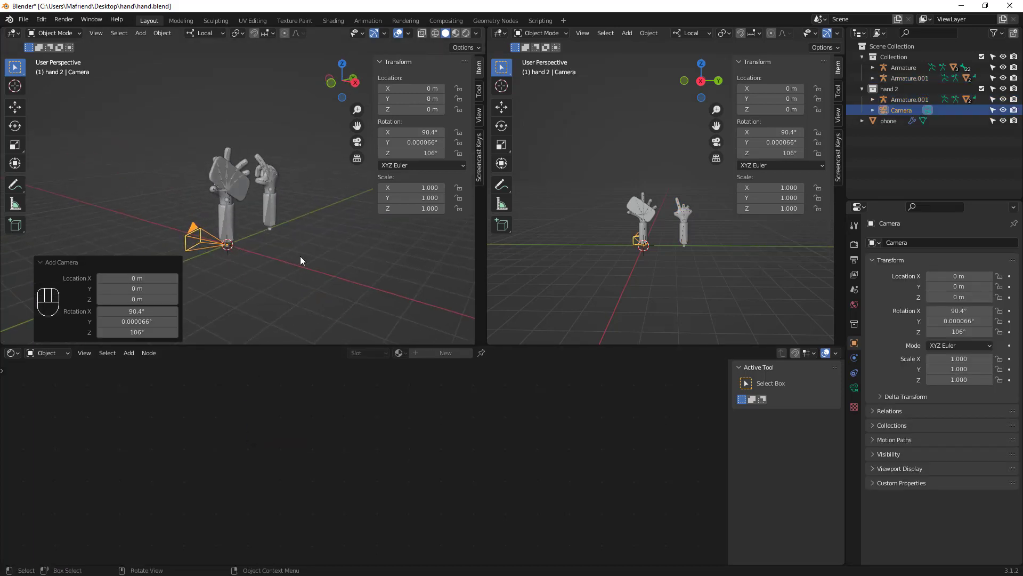
key("g")
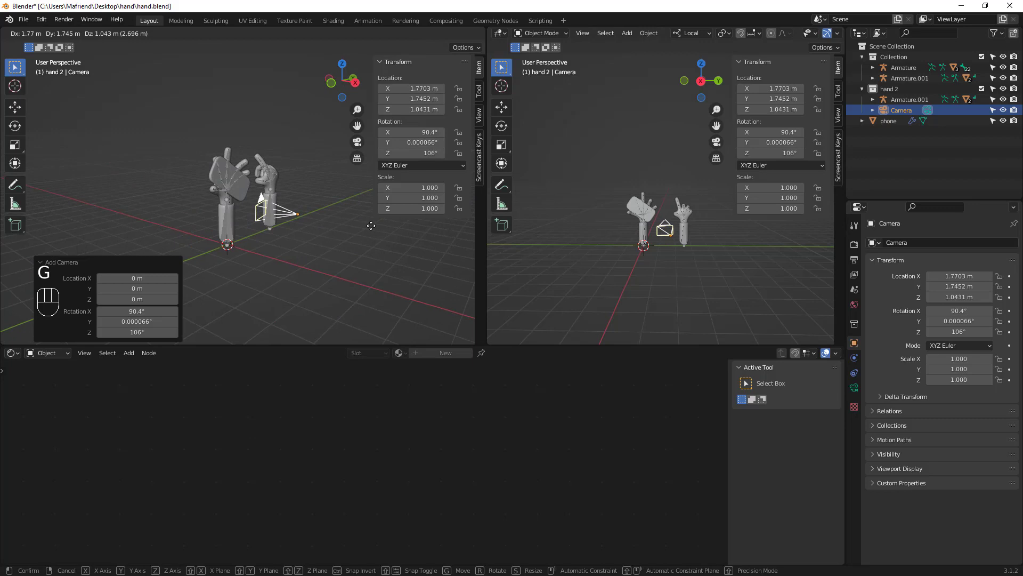
left_click(344, 251)
middle_click_drag(344, 251, 267, 235)
key("g")
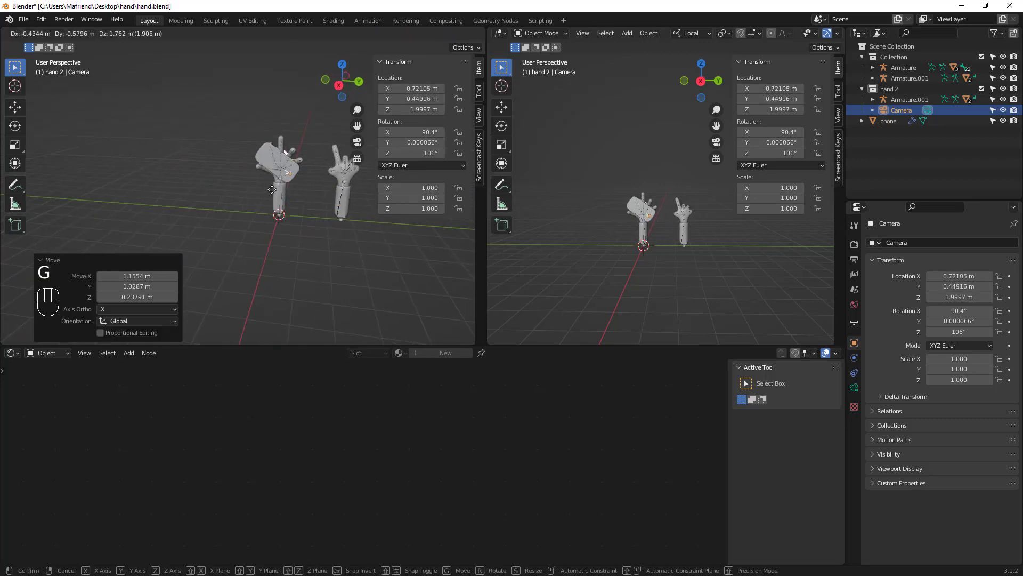
left_click(274, 186)
middle_click_drag(275, 187, 240, 195)
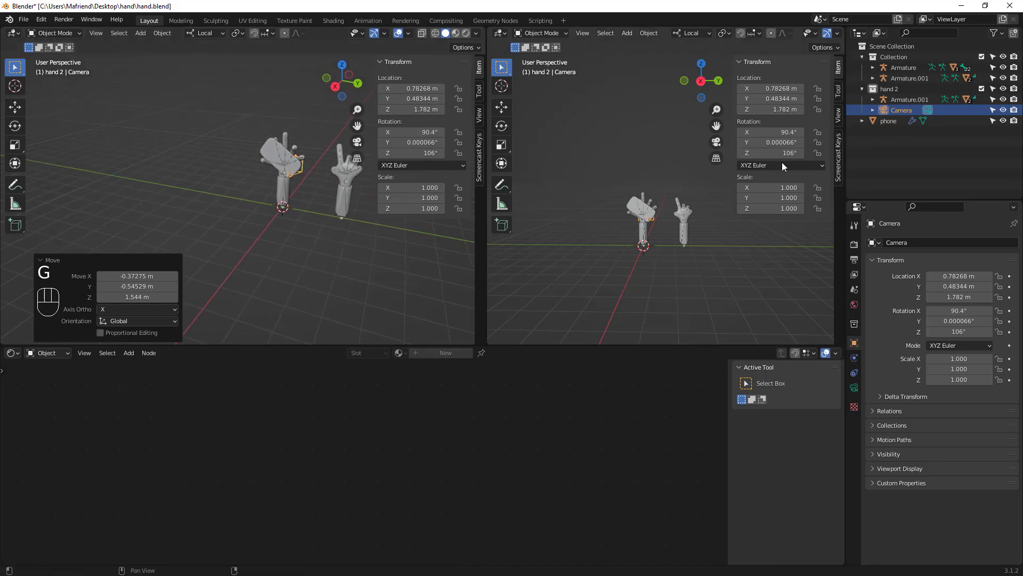
- Look through the camera in the second viewport and lock the camera to the view
left_click(839, 114)
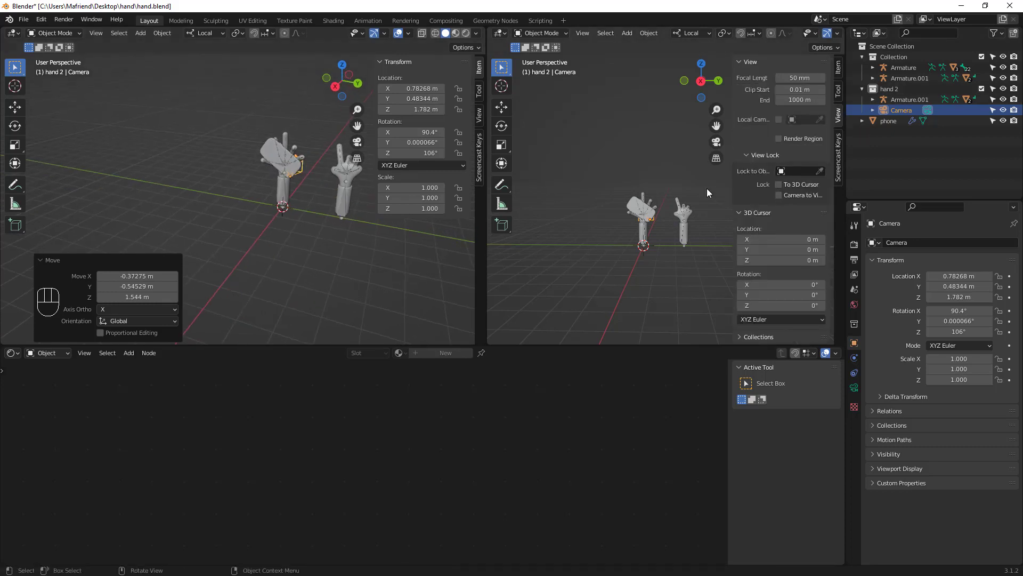
left_click(717, 143)
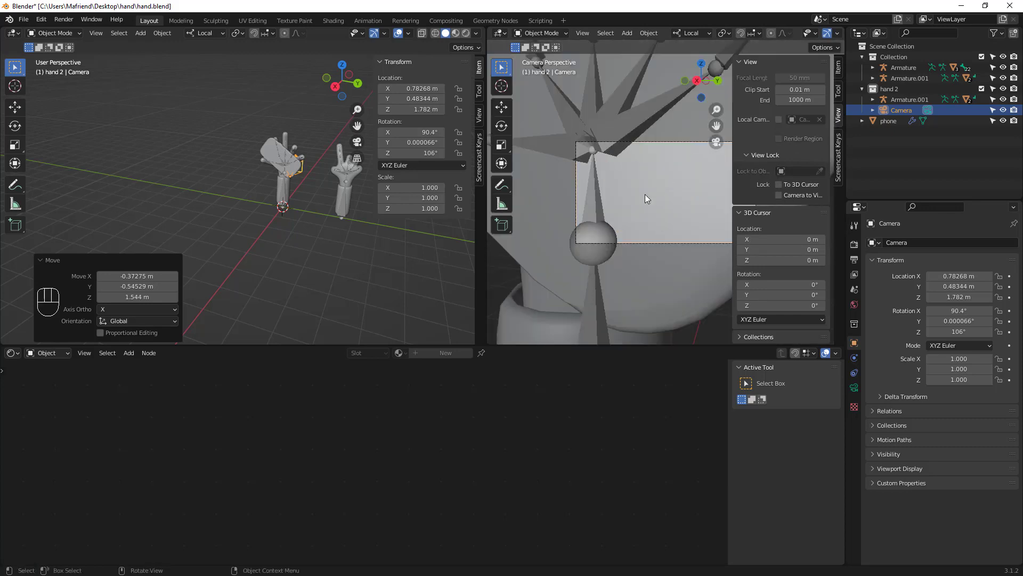
scroll(647, 195, "up", 4)
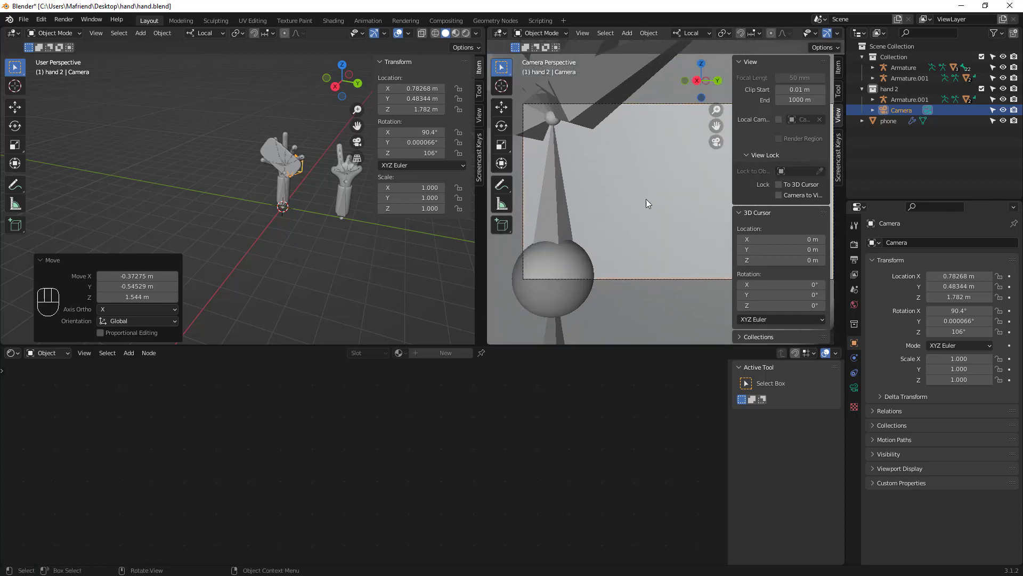
middle_click_drag(642, 230, 637, 211, "shift")
scroll(634, 215, "up", 1)
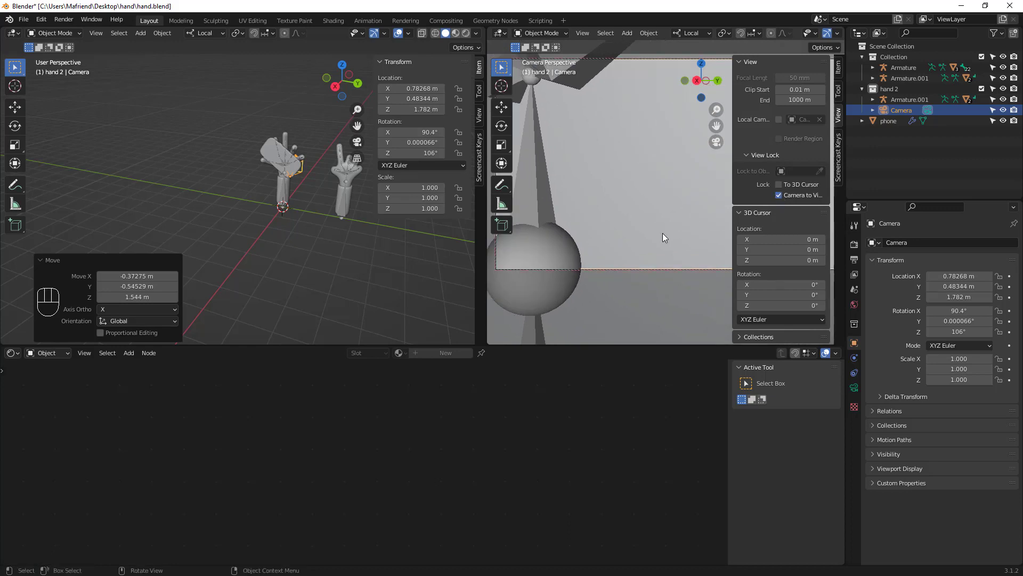
- Hide the second viewport's sidebar and pull the locked camera back to about X 8.72 m, Y 1.15 m, Z 1.3 m, framing both hands
key("n")
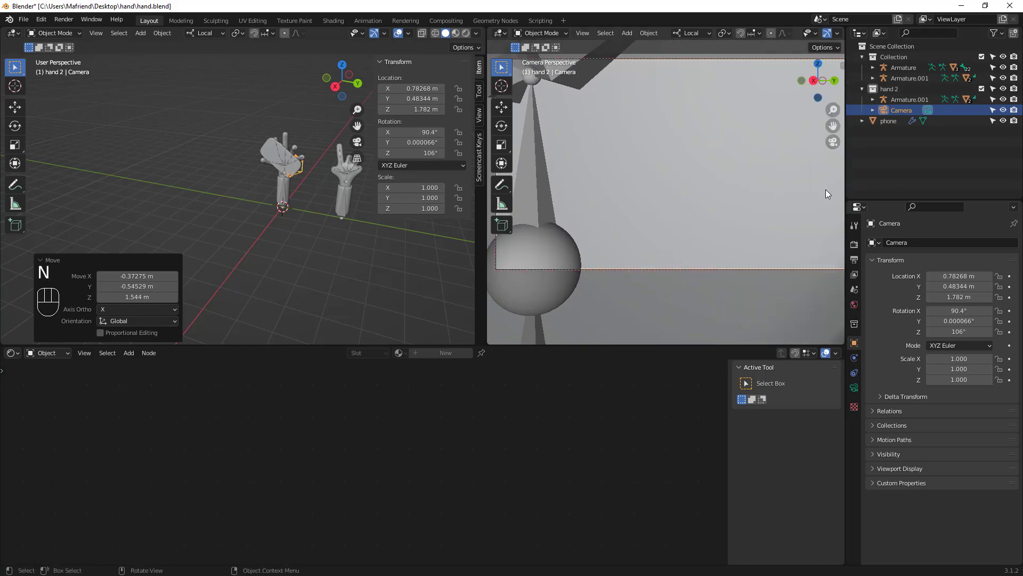
key("n")
key("n")
scroll(654, 178, "down", 10)
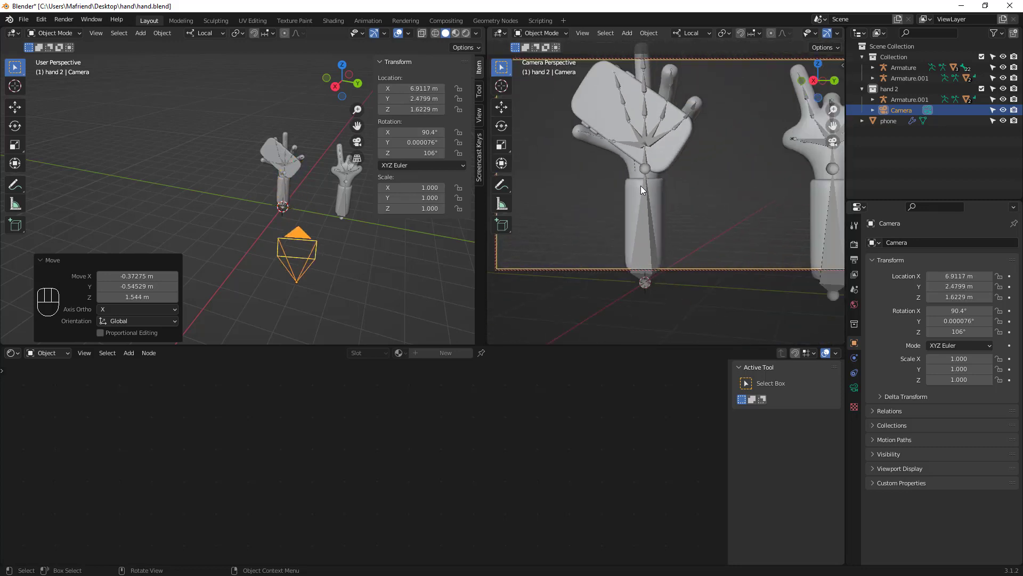
middle_click_drag(641, 186, 680, 195)
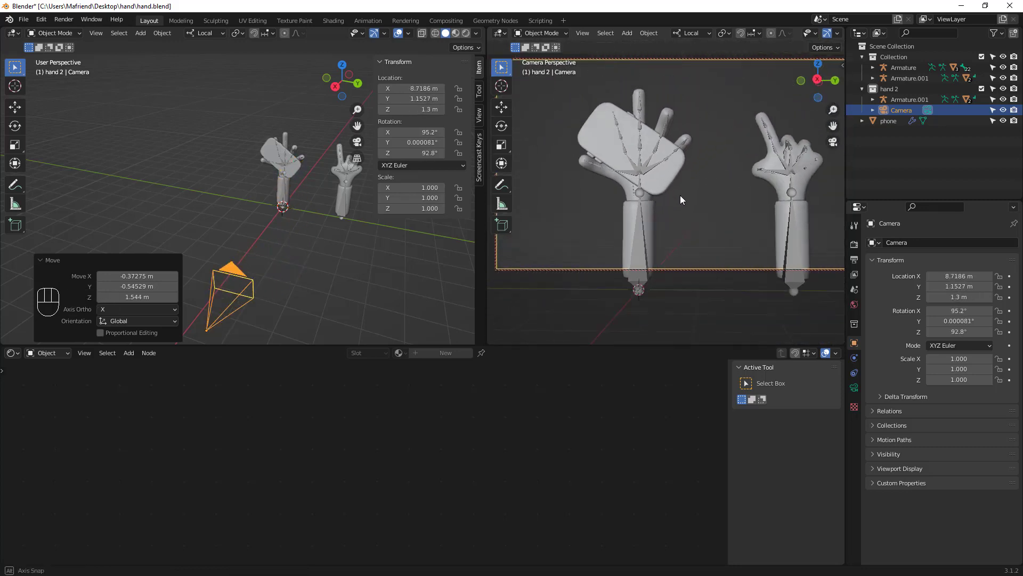
- Hide the first viewport's sidebar and tilt the phone-holding hand's armature with a trackball rotation of about -38.4° and 21.8°
scroll(284, 194, "up", 6)
middle_click_drag(269, 184, 289, 148)
key("n")
middle_click_drag(333, 206, 308, 282, "shift")
scroll(327, 265, "down", 2)
left_click(278, 286)
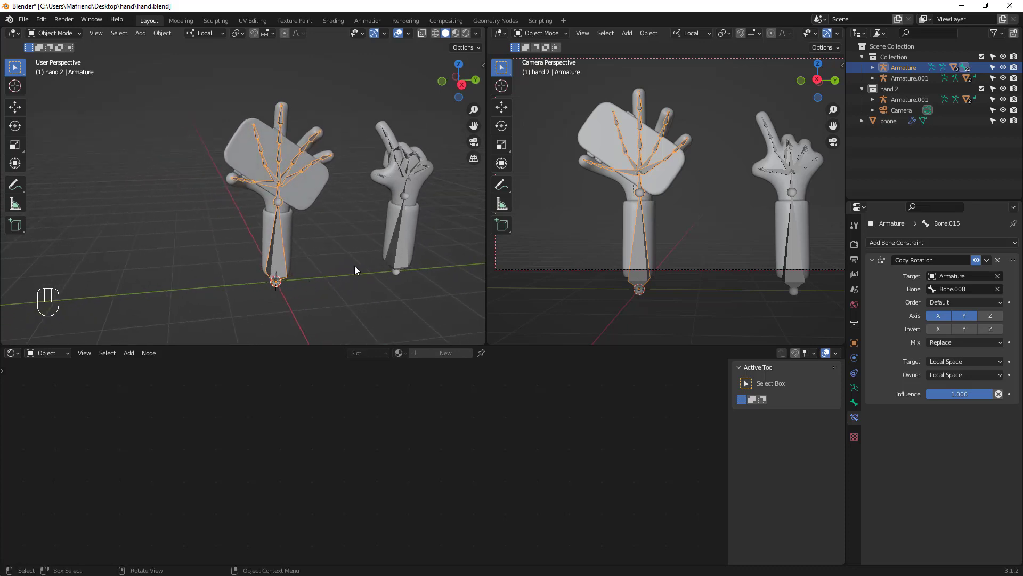
middle_click_drag(305, 329, 308, 341)
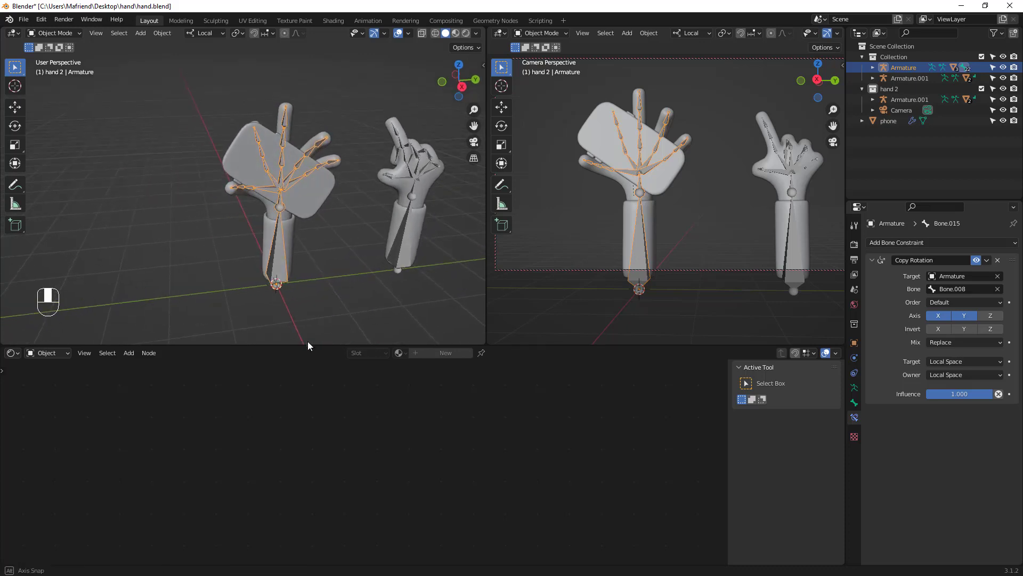
key("r")
key("r")
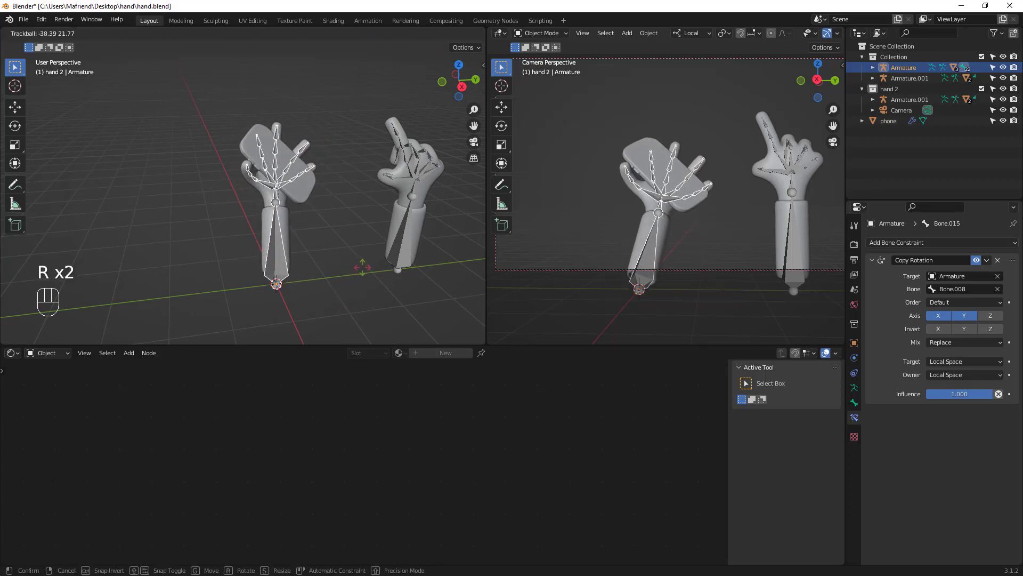
left_click(367, 305)
- Adjust the phone-holding hand's tilt with a second trackball rotation
key("r")
key("r")
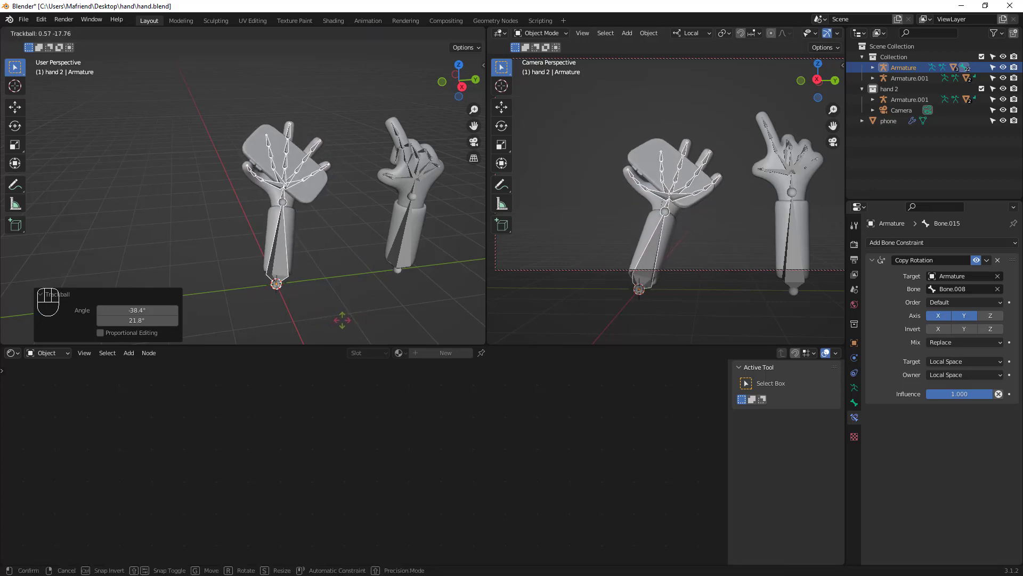
left_click(301, 329)
- Tilt the second hand toward the phone with a trackball rotation of about -35.5° and 38.4°
middle_click_drag(301, 329, 380, 280)
left_click(412, 286)
key("r")
key("r")
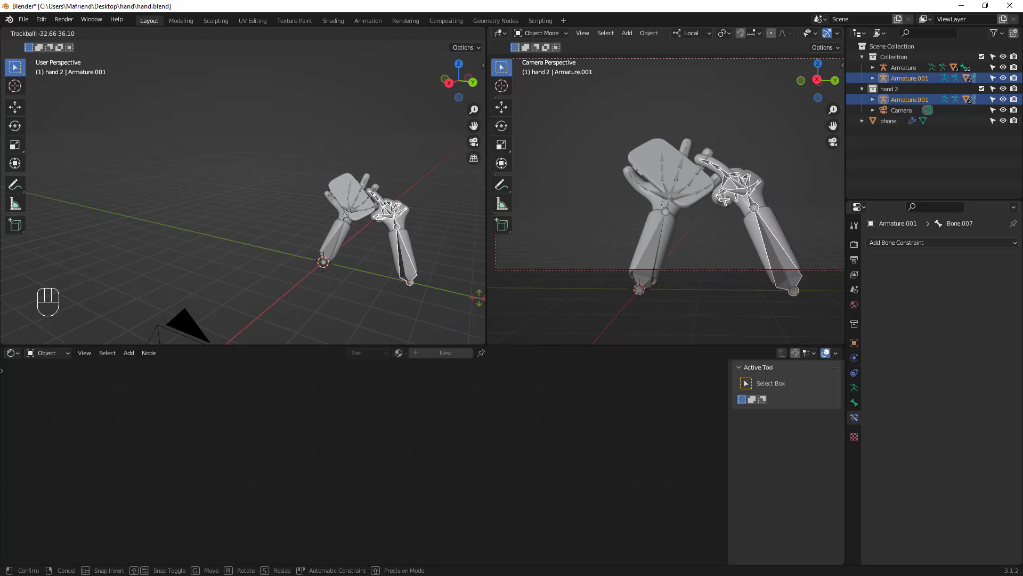
left_click(393, 267)
middle_click_drag(396, 269, 394, 272)
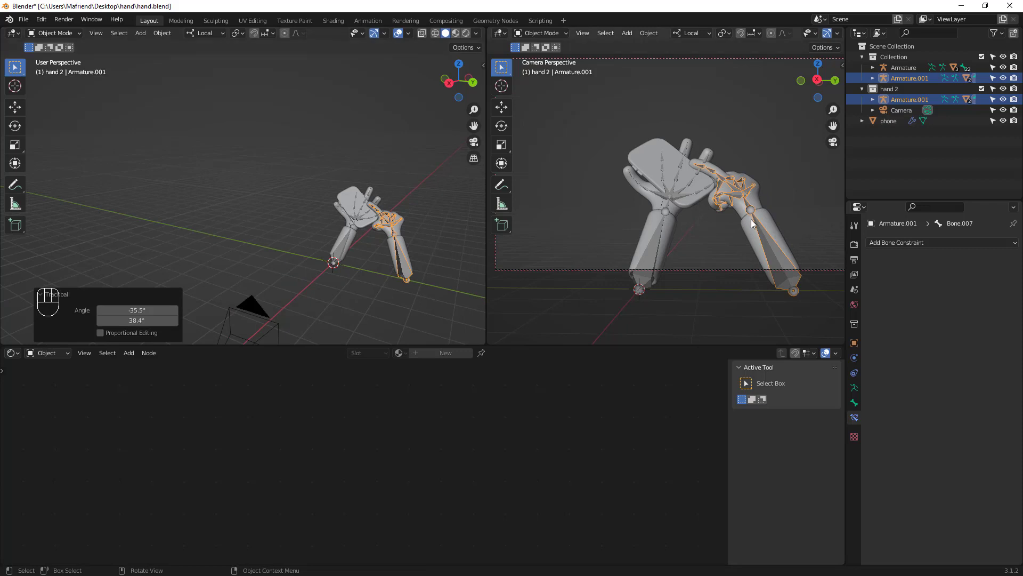
- Orbit the locked camera to a more angled view and bring it closer to the two hands
middle_click_drag(751, 220, 682, 229)
scroll(726, 244, "up", 1)
scroll(686, 231, "up", 1)
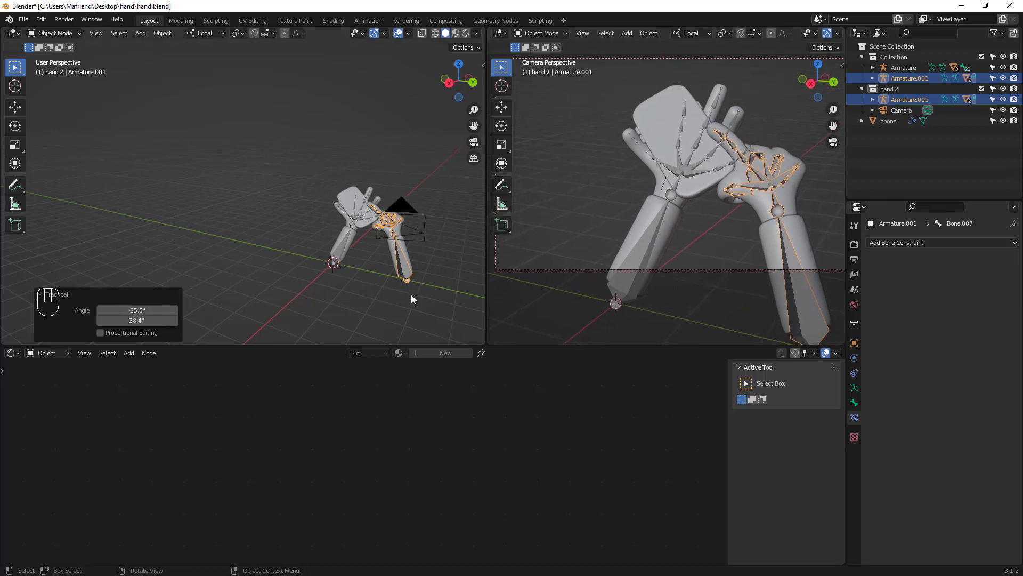
- Move the second hand about -0.104 m along its local Y axis toward the phone
key("g")
key("y")
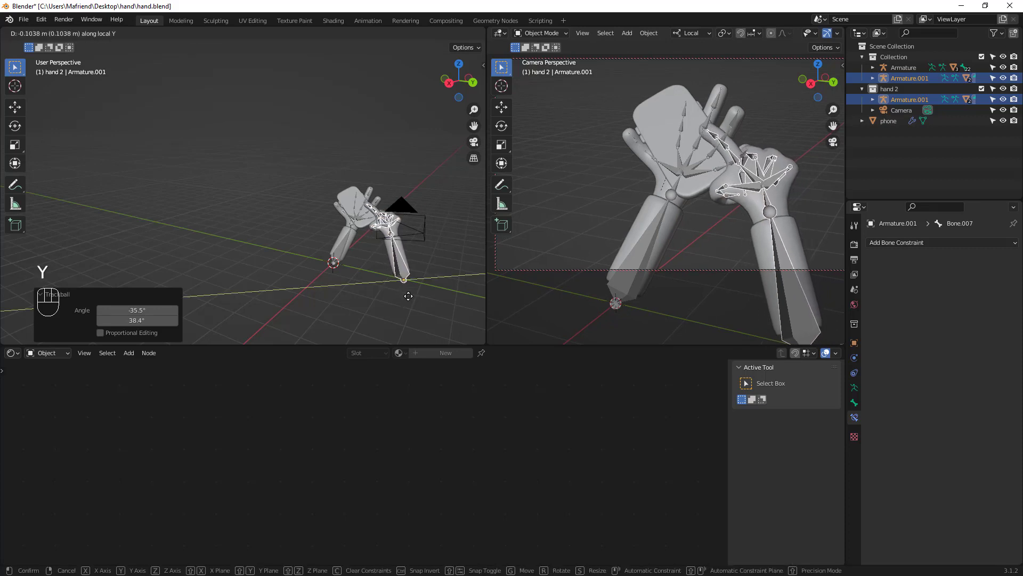
left_click(399, 284)
key("y")
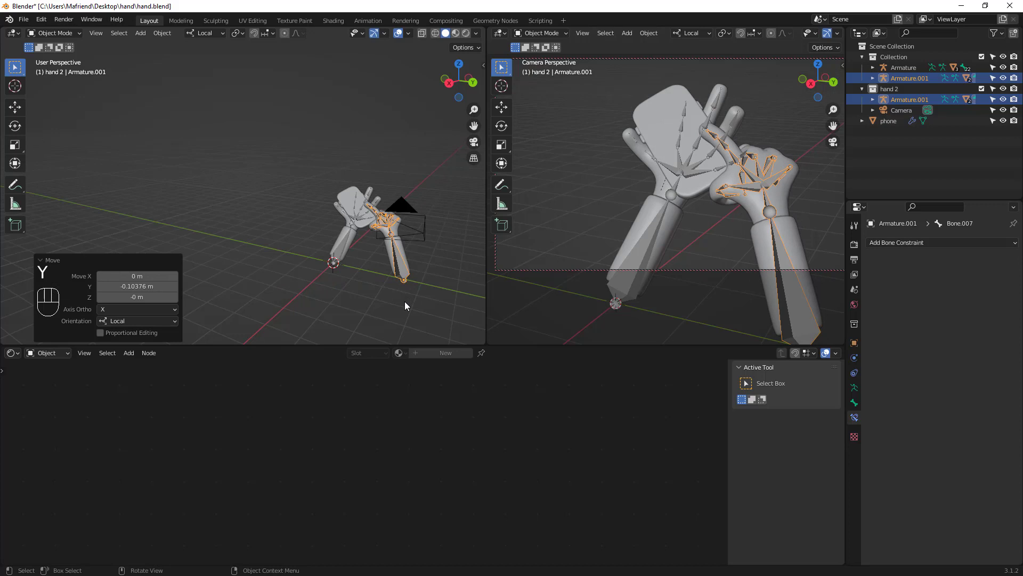
- Move the second hand about 0.807 m along the global X axis
key("x")
key("g")
key("x")
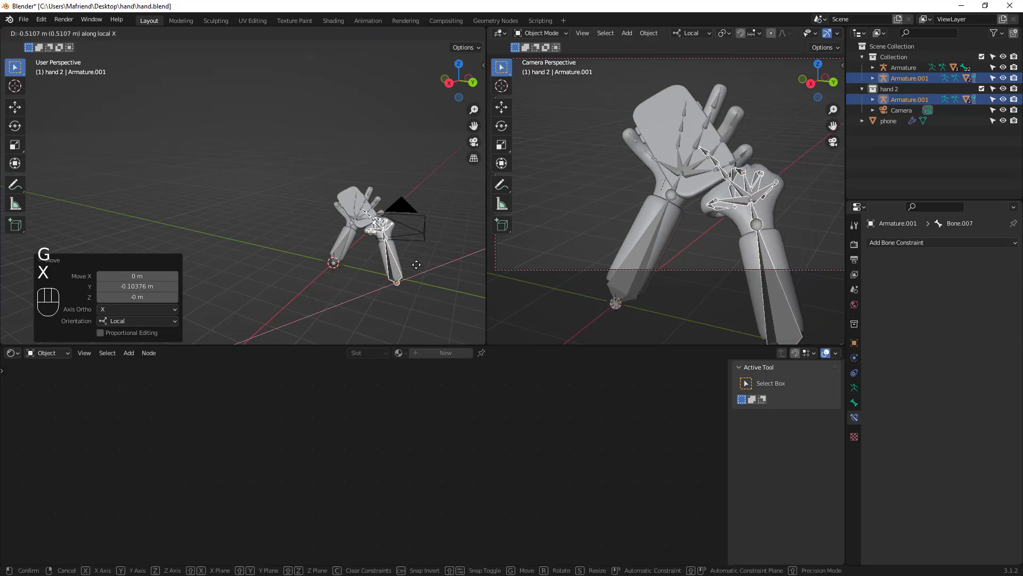
key("x")
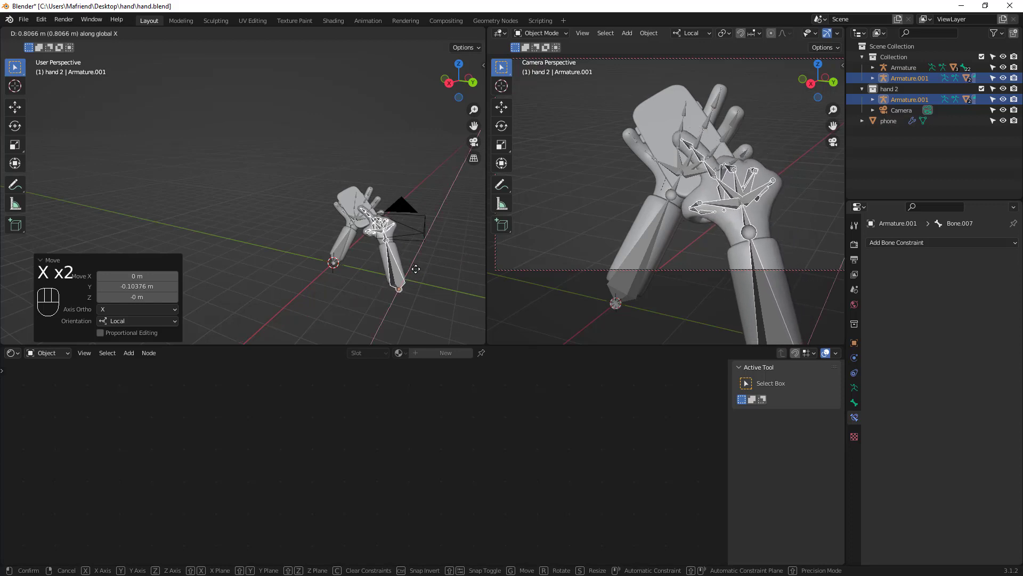
left_click(411, 274)
- Move the second hand about -0.165 m along its local X axis and orbit the locked camera to face the phone more directly
middle_click_drag(453, 287, 394, 291)
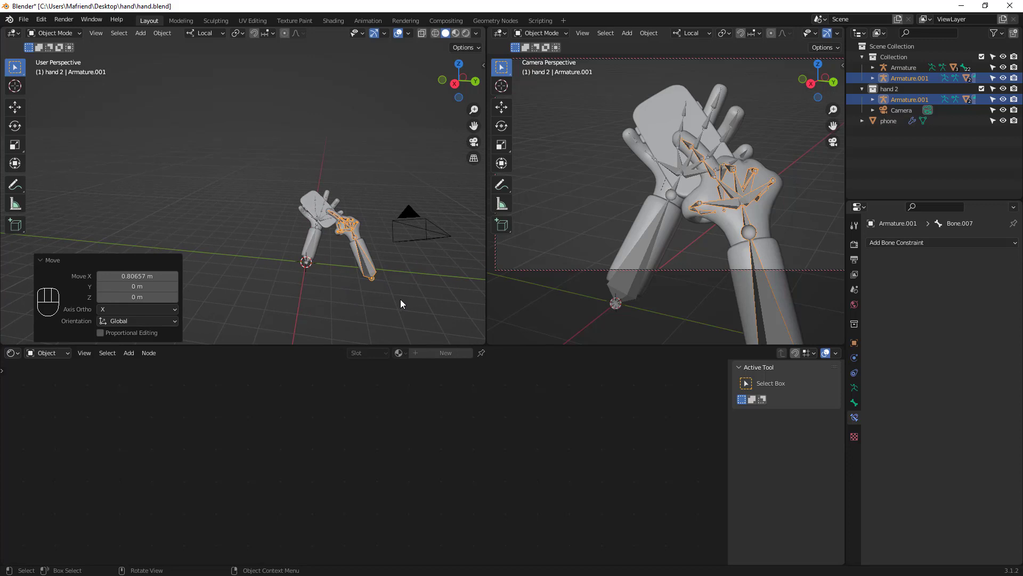
key("g")
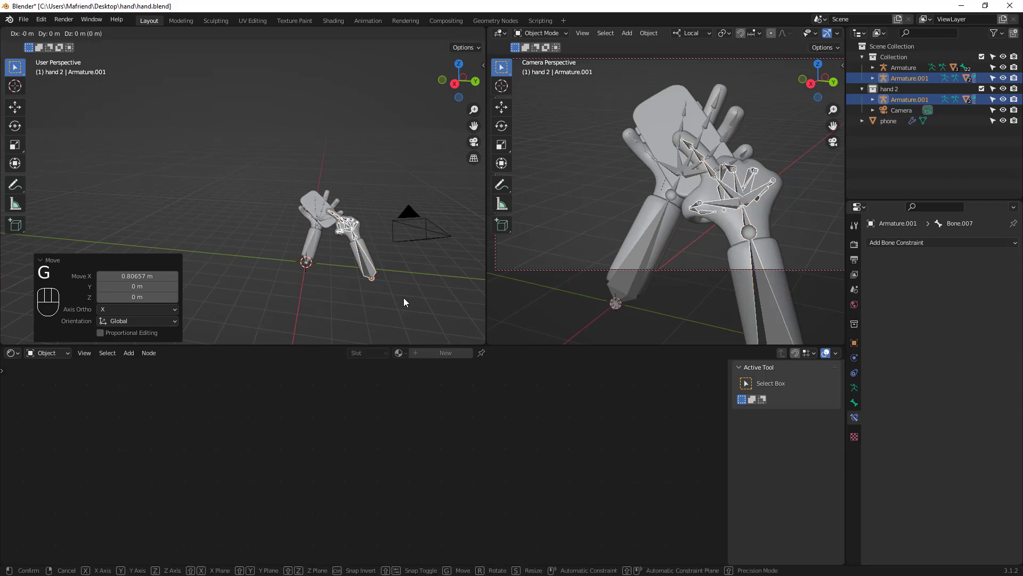
key("x")
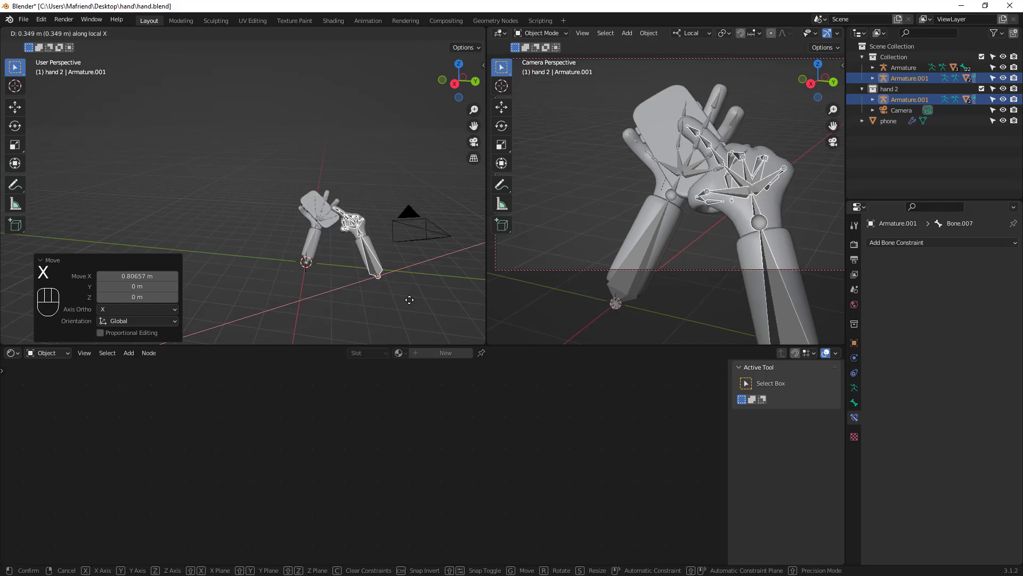
left_click(356, 289)
middle_click_drag(356, 289, 370, 281)
mouse_move(710, 222)
middle_mouse_down()
mouse_move(755, 217)
mouse_move(750, 226)
mouse_move(706, 216)
mouse_move(721, 222)
middle_mouse_up()
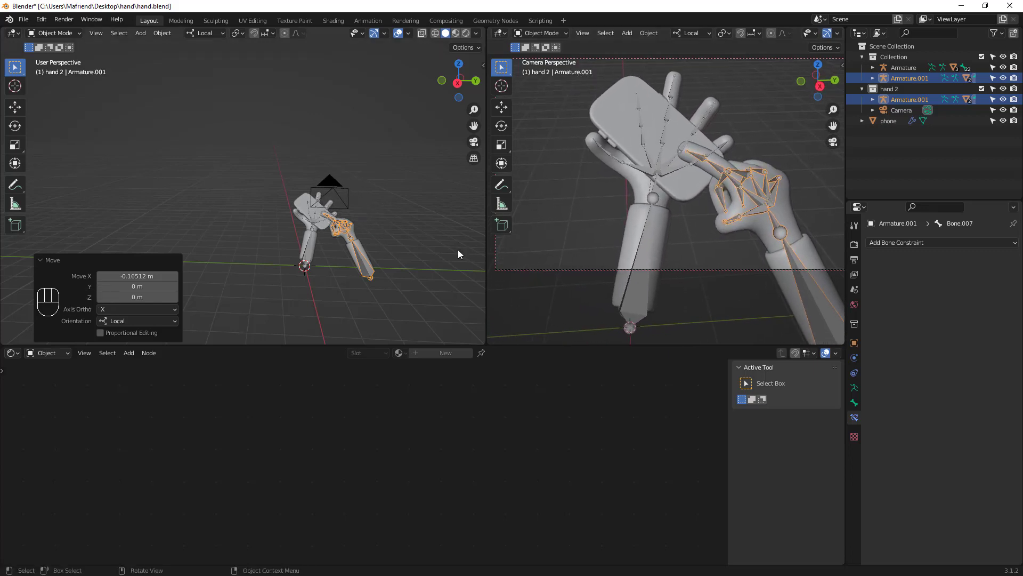
- Hide the gizmos, tool shelf and overlays in the camera viewport
left_click(827, 33)
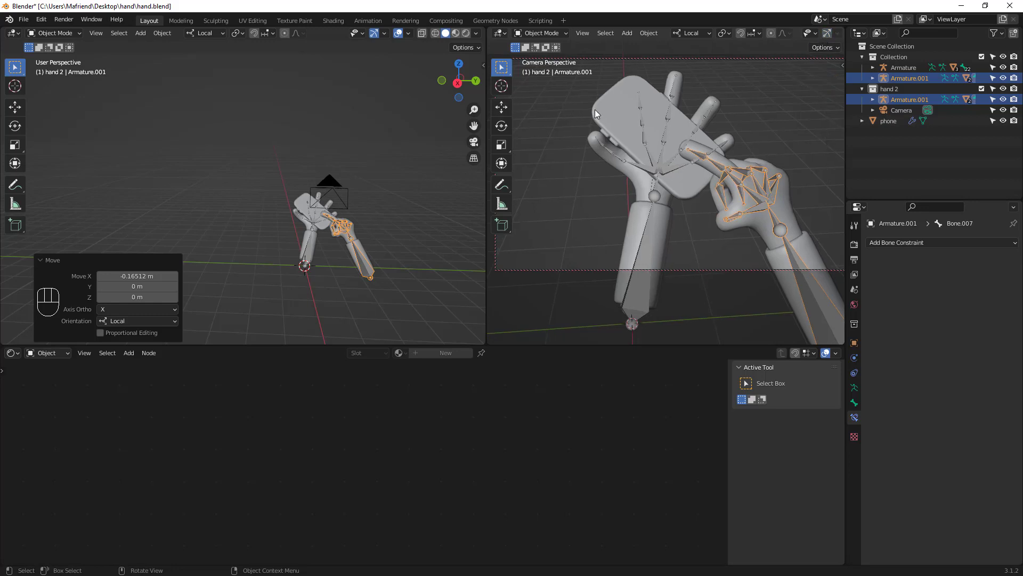
key("t")
scroll(825, 42, "down", 2)
scroll(824, 41, "down", 2)
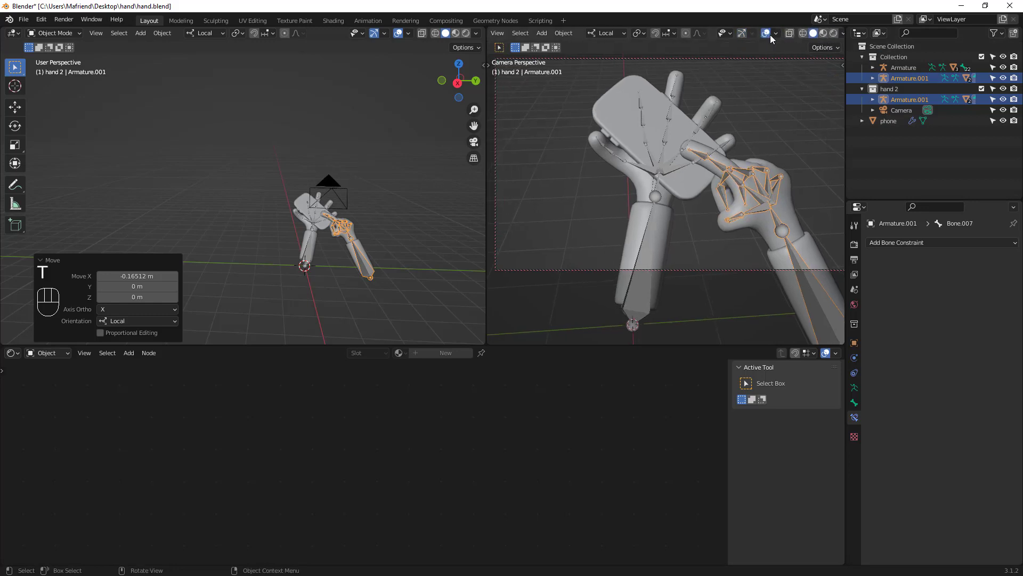
left_click(766, 33)
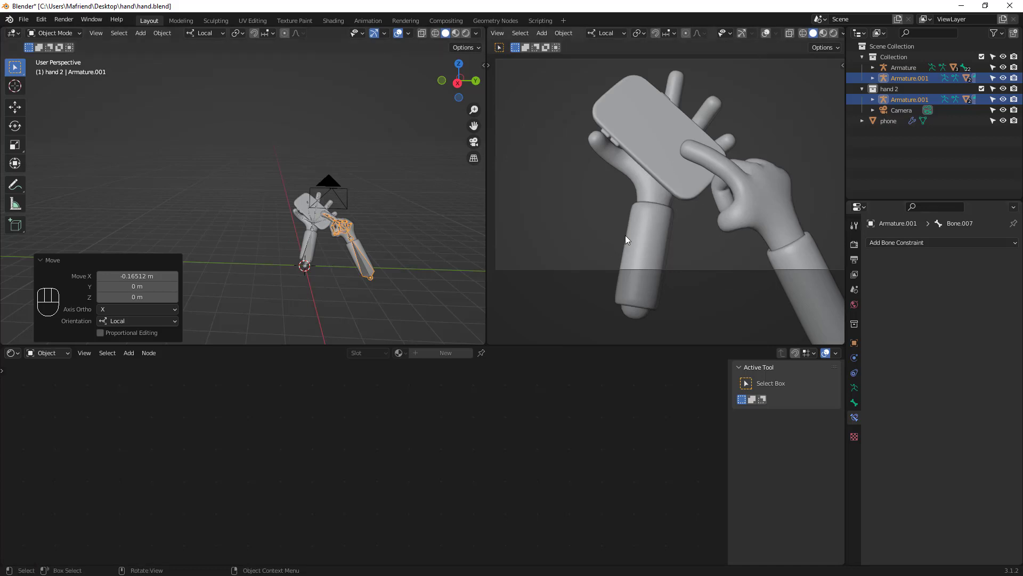
- Set the camera viewport to Rendered shading and the render engine to Cycles with GPU Compute as the device
scroll(805, 36, "down", 1)
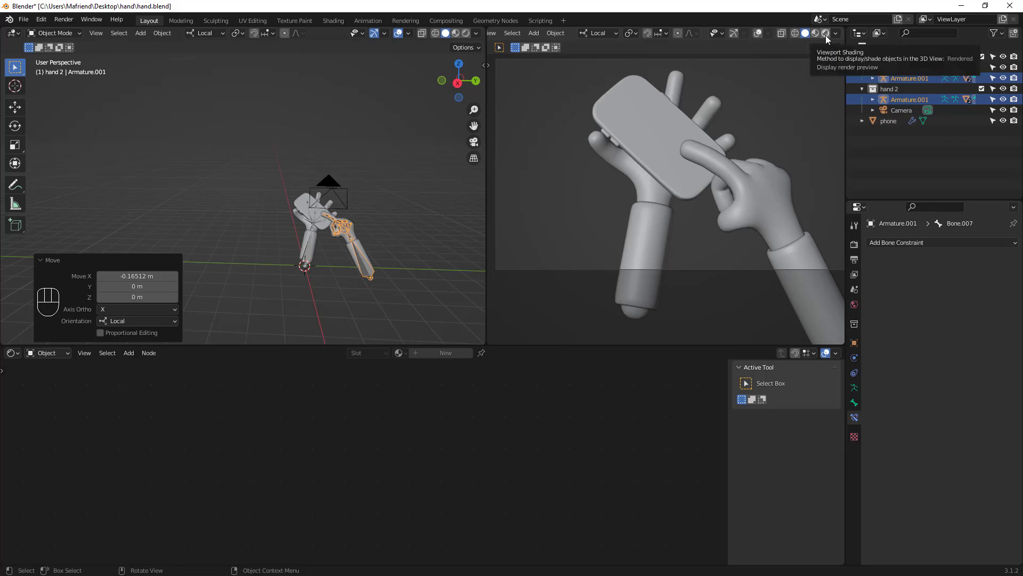
left_click(826, 35)
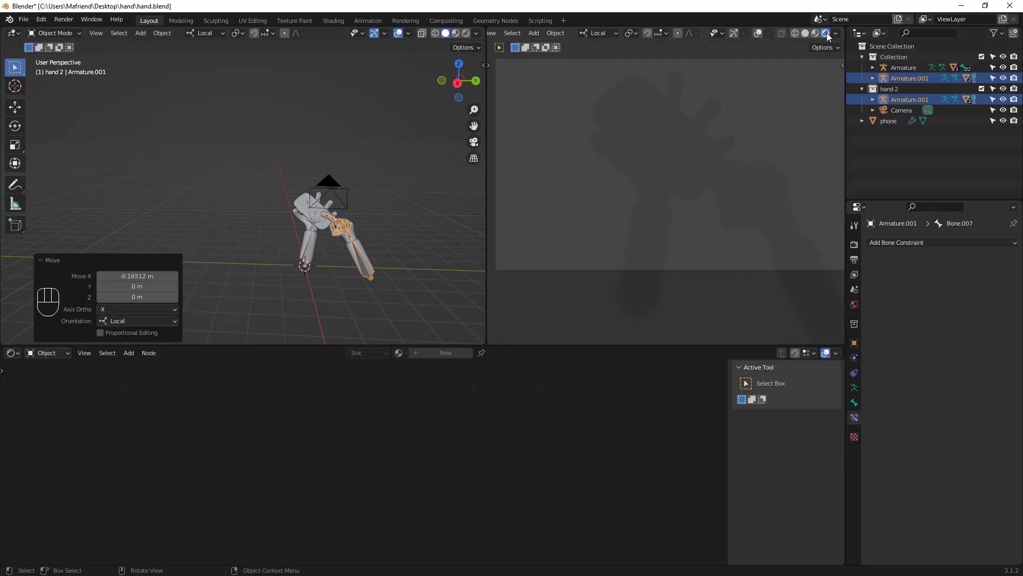
left_click(854, 245)
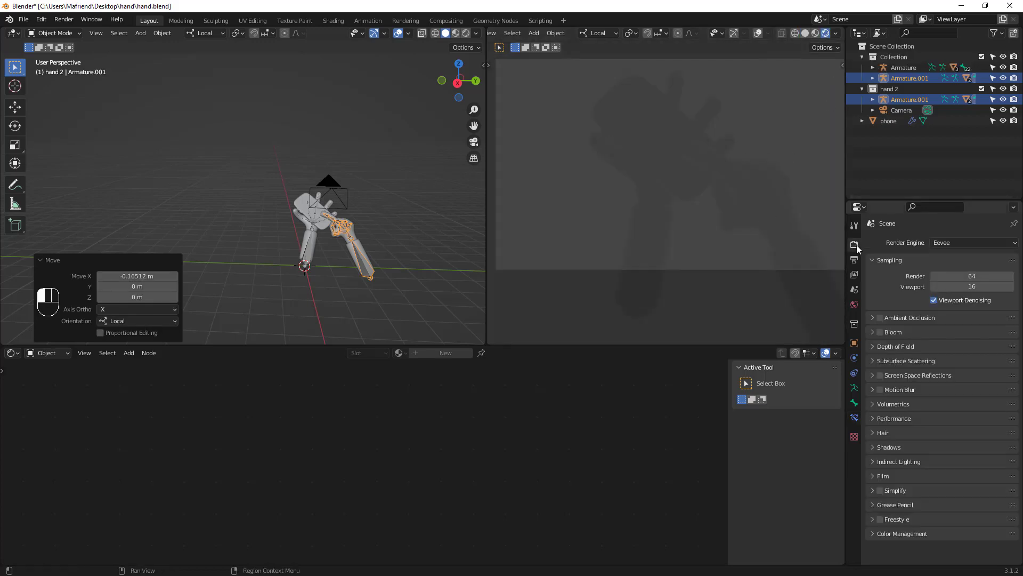
left_click(952, 241)
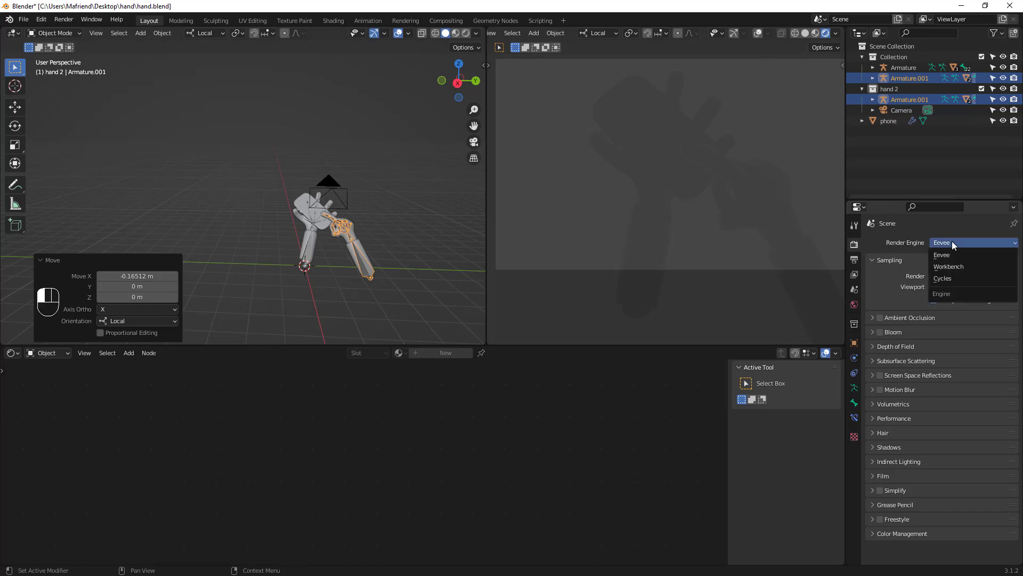
left_click(934, 281)
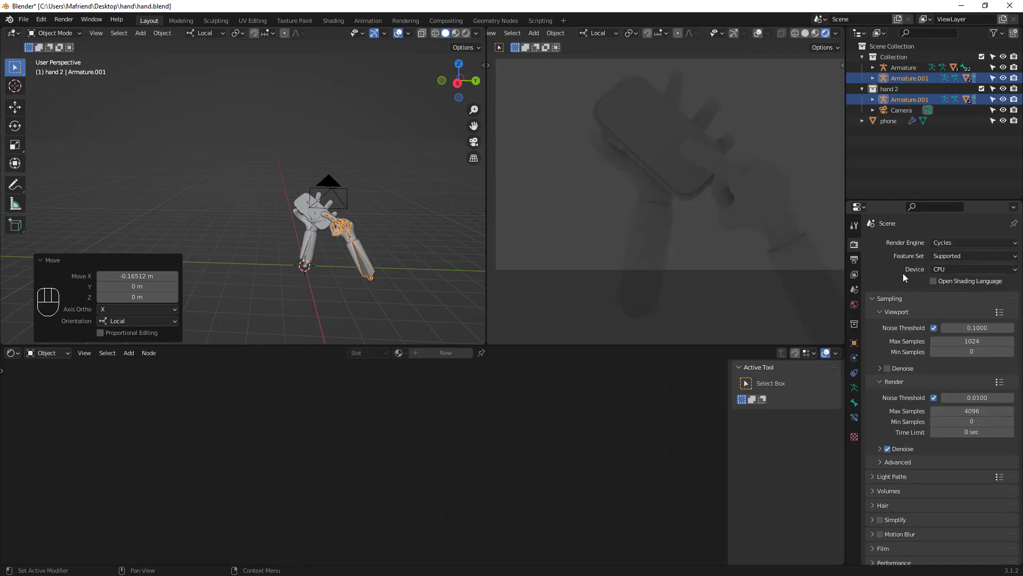
left_click(947, 268)
left_click(953, 293)
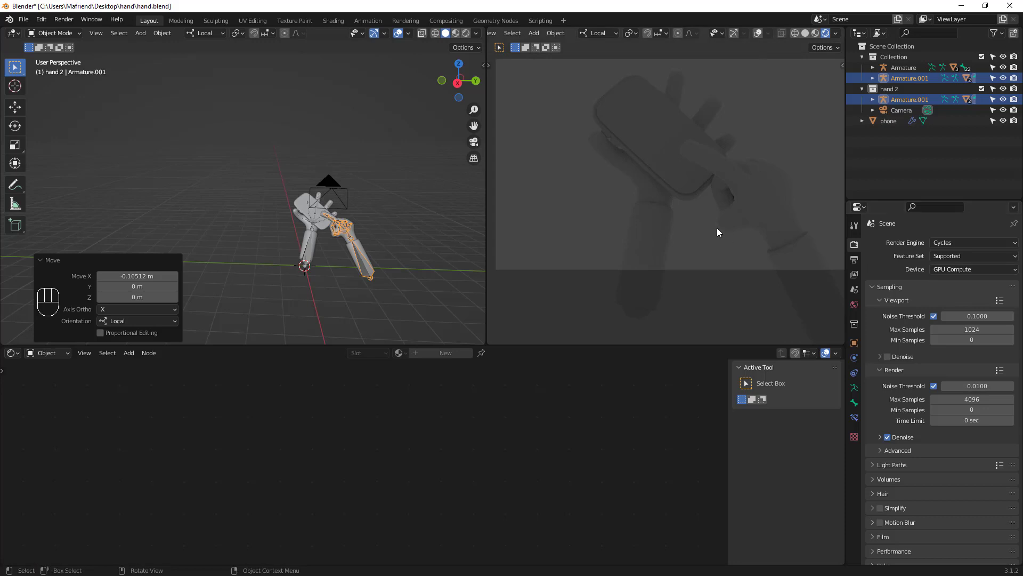
mouse_move(702, 214)
middle_mouse_down()
mouse_move(698, 207)
mouse_move(709, 215)
middle_mouse_up()
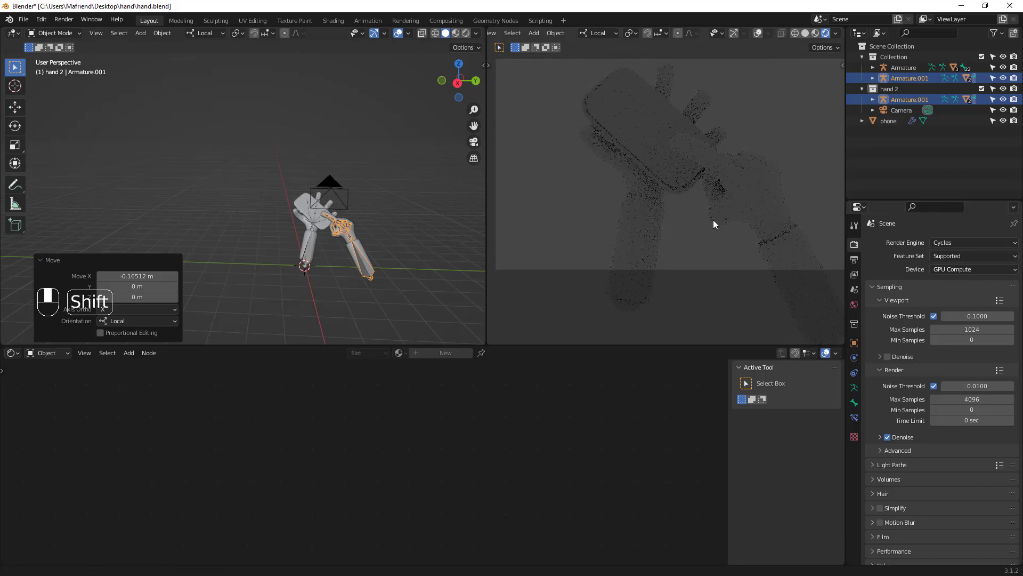
- Add a plane at the world origin and scale it up about 20.35 times as a floor beneath the hands
scroll(319, 277, "down", 3)
scroll(331, 269, "up", 5)
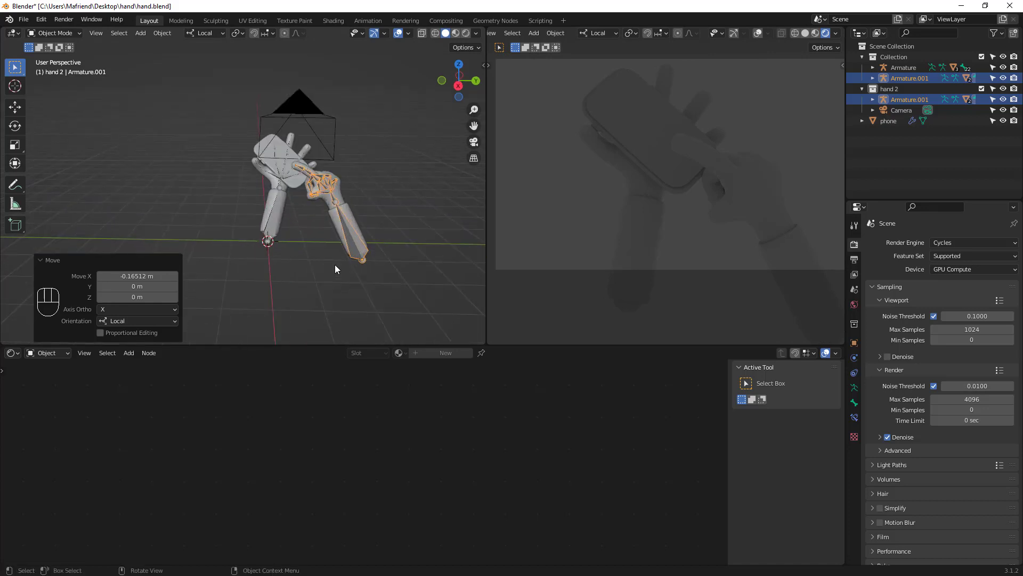
key("shift+a")
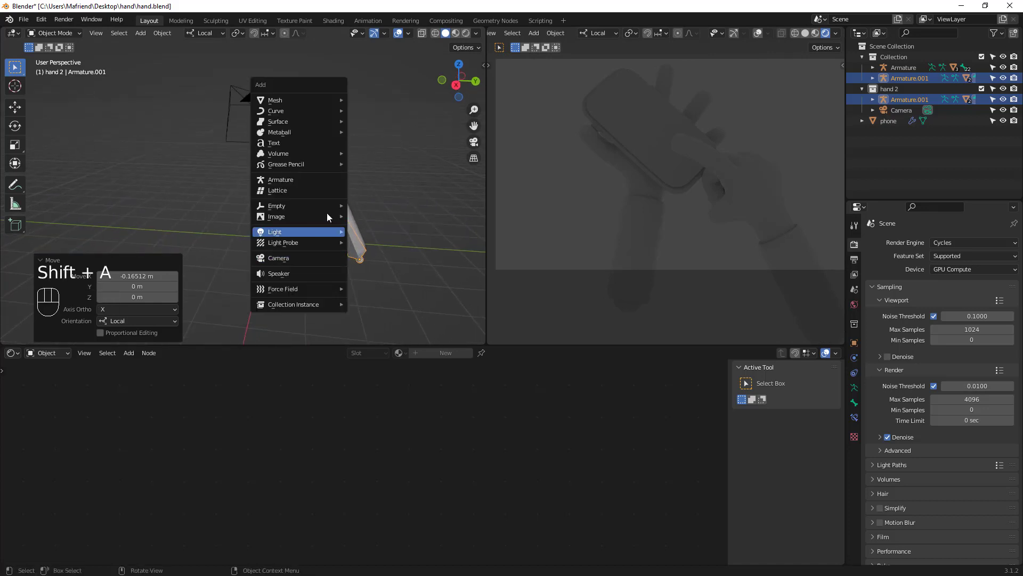
mouse_move(319, 99)
left_click(370, 102)
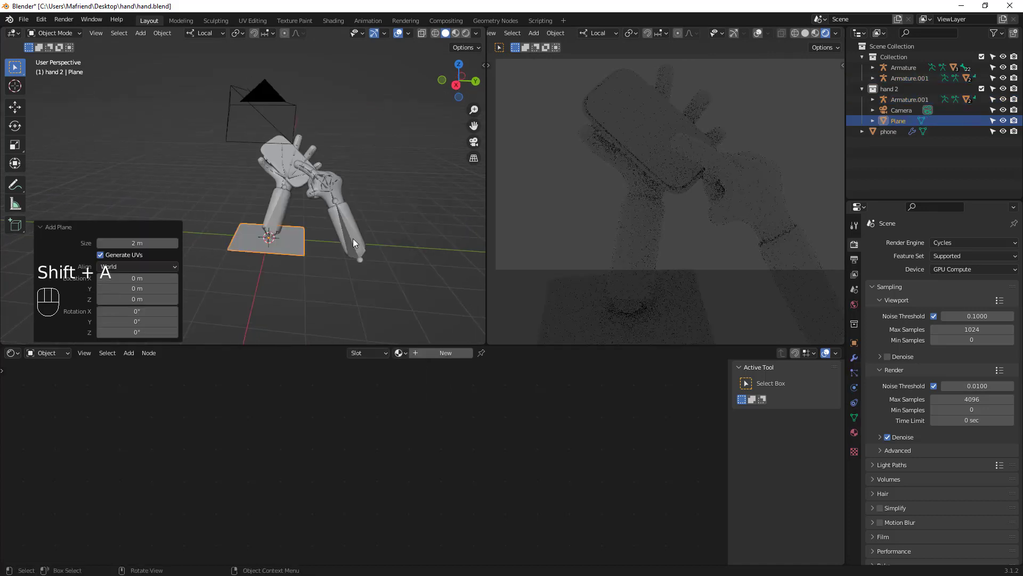
key("s")
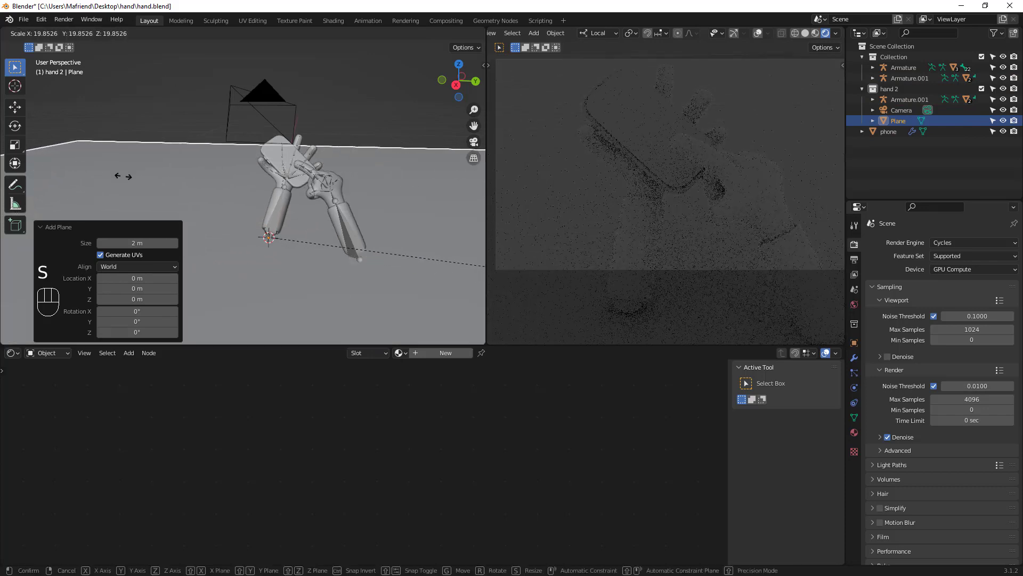
left_click(167, 194)
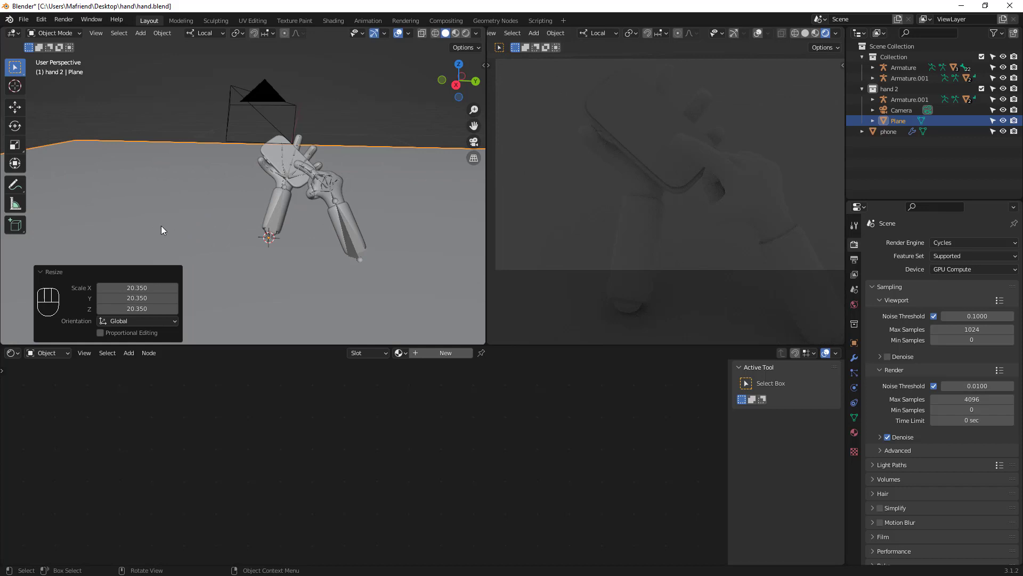
- Switch the shader editor from Object to World to show the Background nodes
middle_click_drag(161, 226, 179, 272)
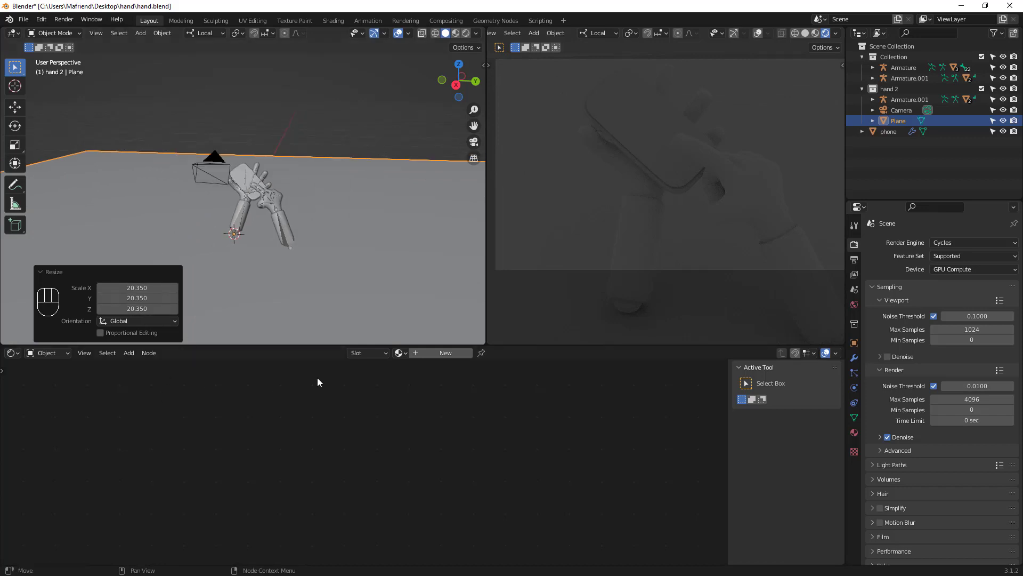
left_click(48, 352)
left_click(55, 379)
scroll(298, 460, "up", 6)
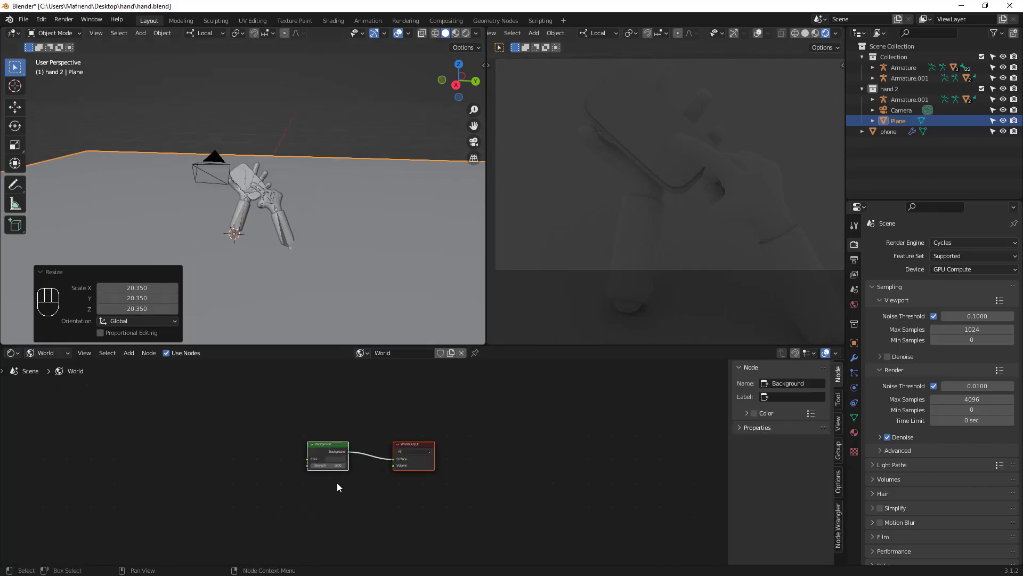
middle_click_drag(365, 457, 367, 497, "shift")
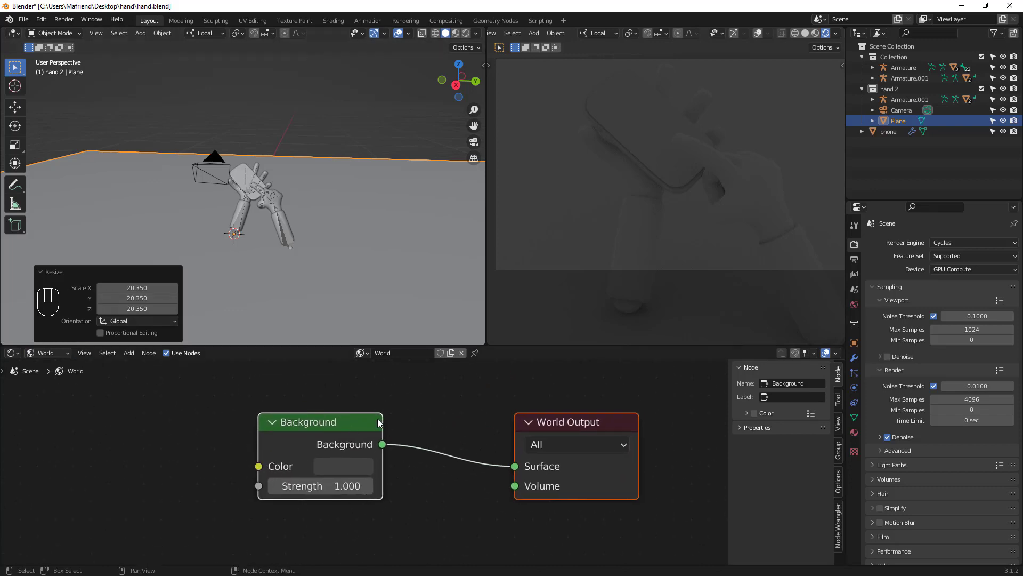
- Add an Environment Texture with Mapping and Texture Coordinate nodes to the Background node, and space the nodes apart
left_click(351, 421)
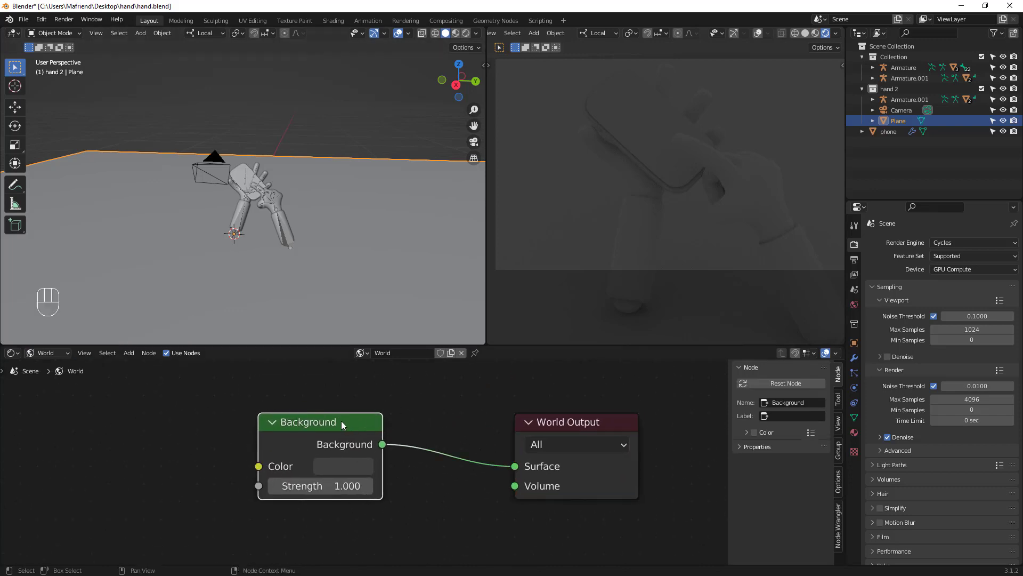
left_click(48, 353)
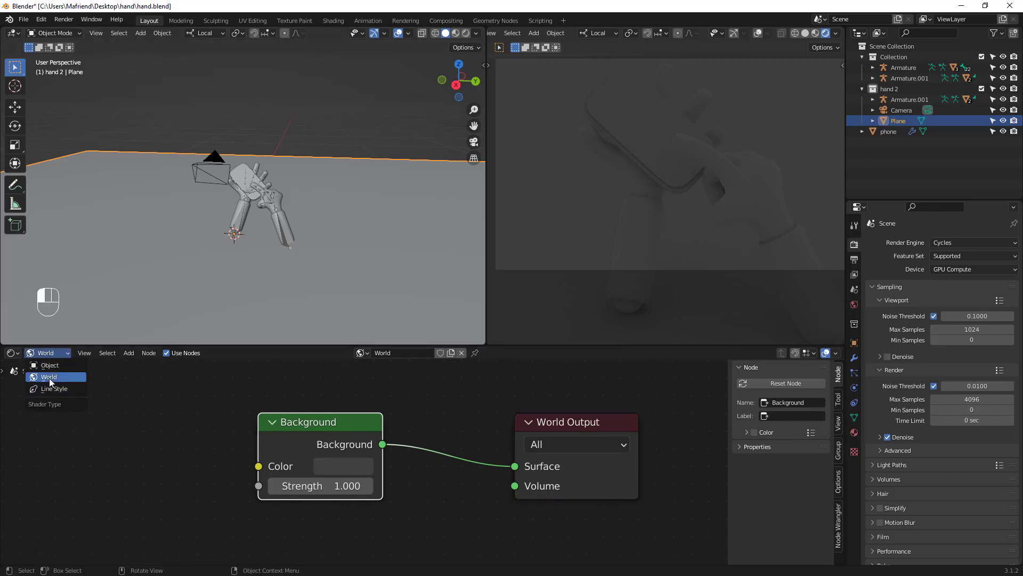
left_click(49, 377)
key("ctrl")
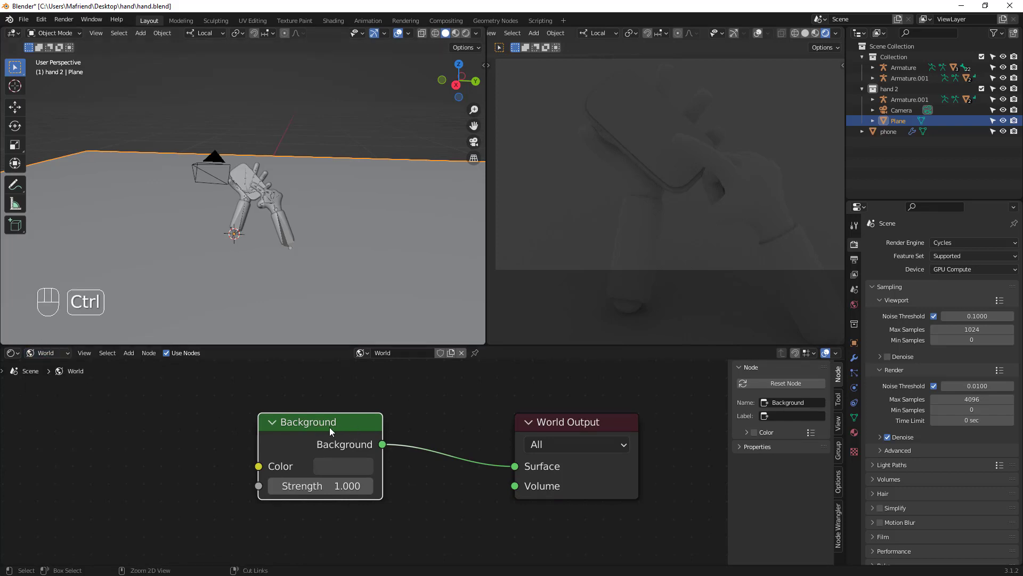
key("ctrl+t")
scroll(320, 435, "down", 2)
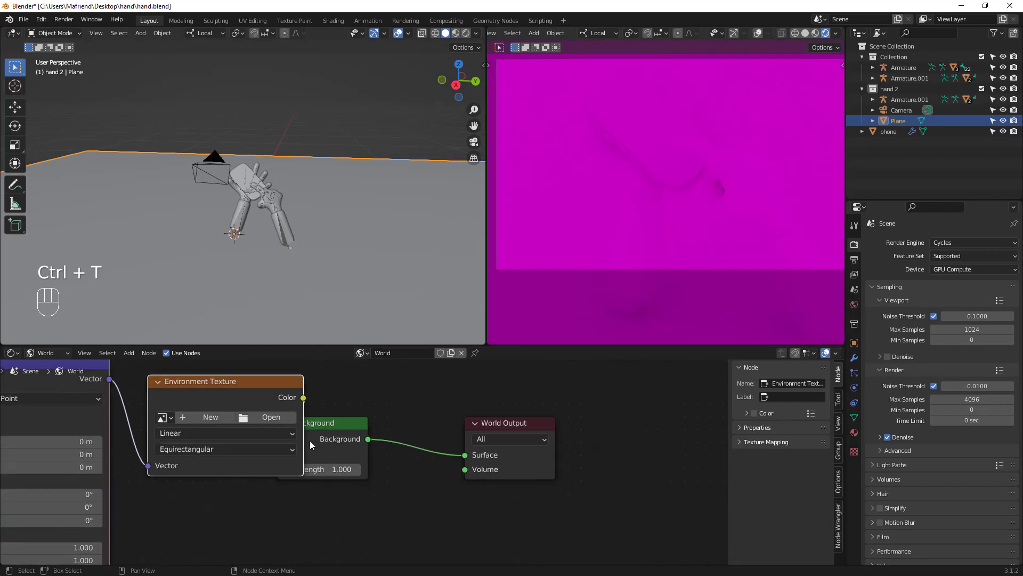
middle_click_drag(347, 468, 437, 487)
scroll(390, 483, "down", 1)
left_click_drag(420, 453, 465, 440)
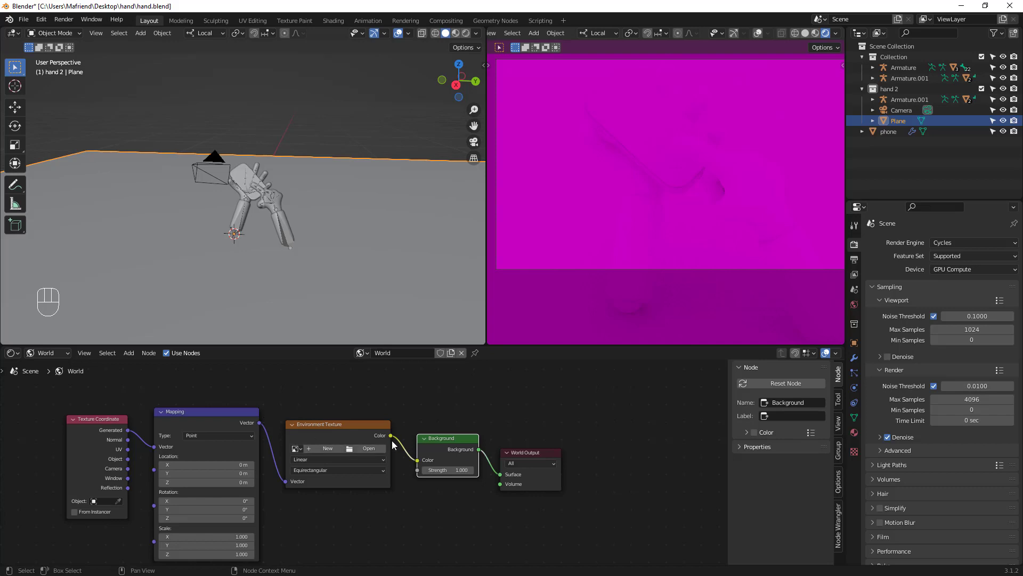
- Search the add-ons in the preferences for "NODE" to check that Node Wrangler is enabled
left_click(40, 19)
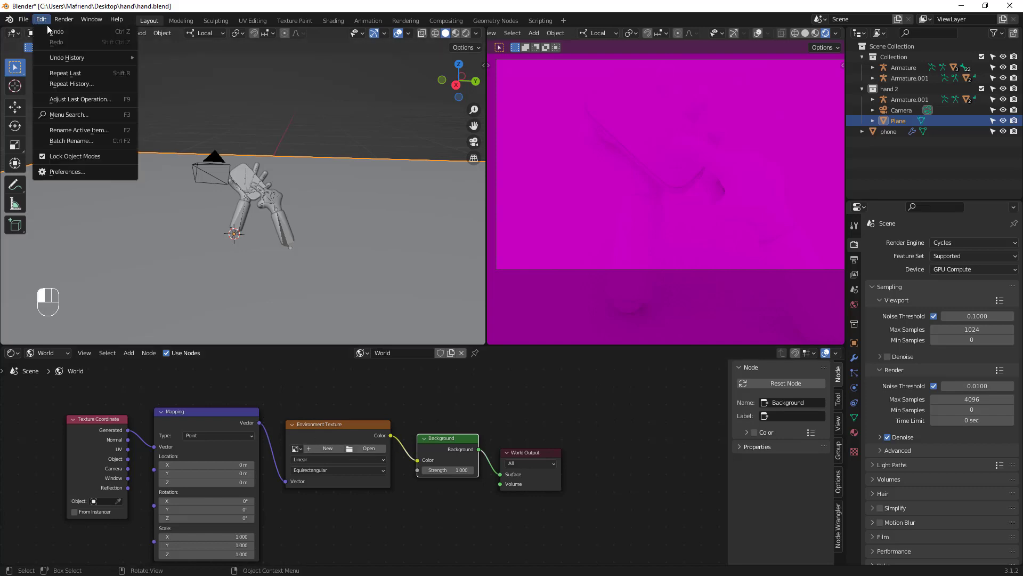
left_click(82, 169)
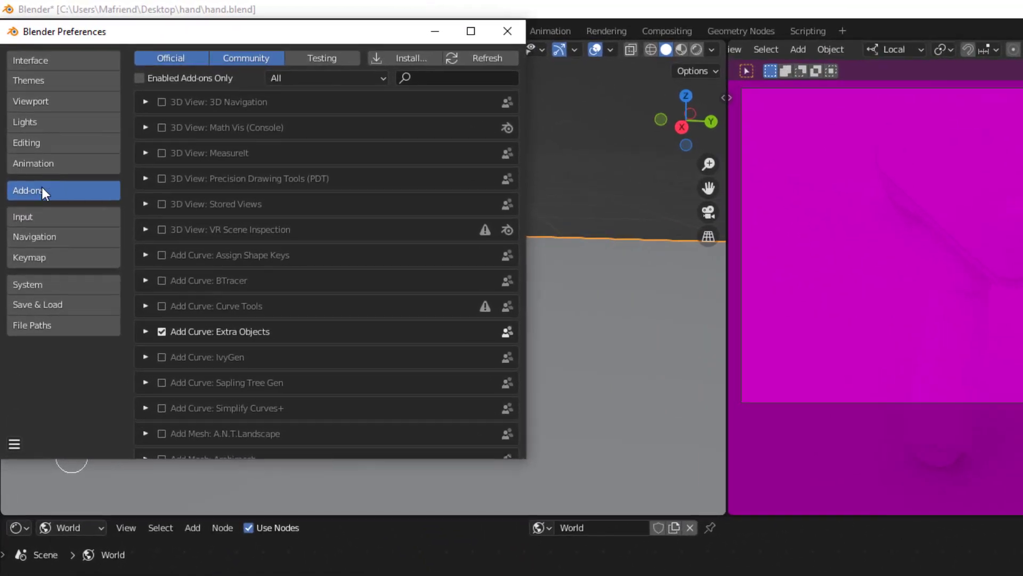
left_click(438, 79)
type("NODE")
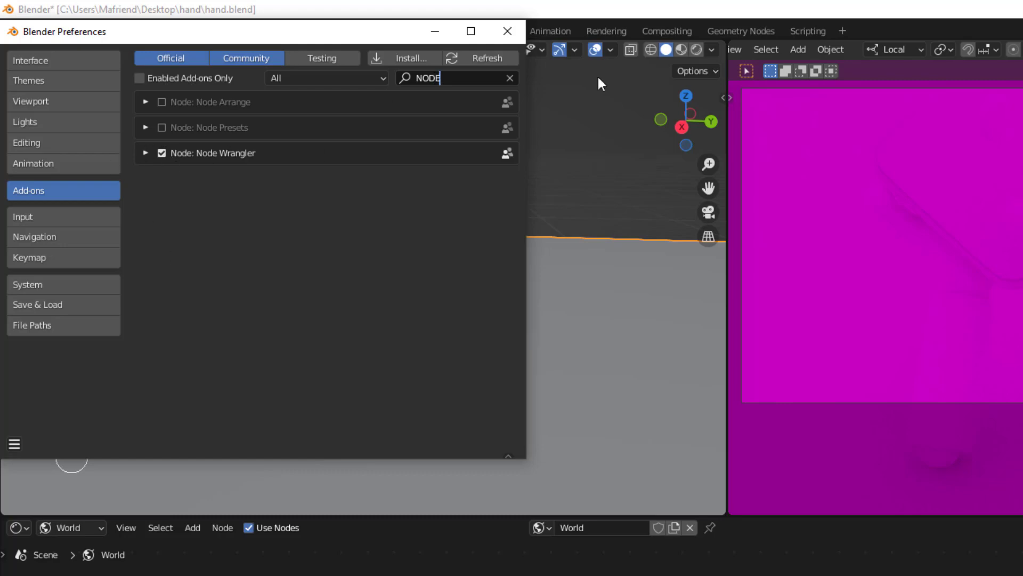
left_click(507, 31)
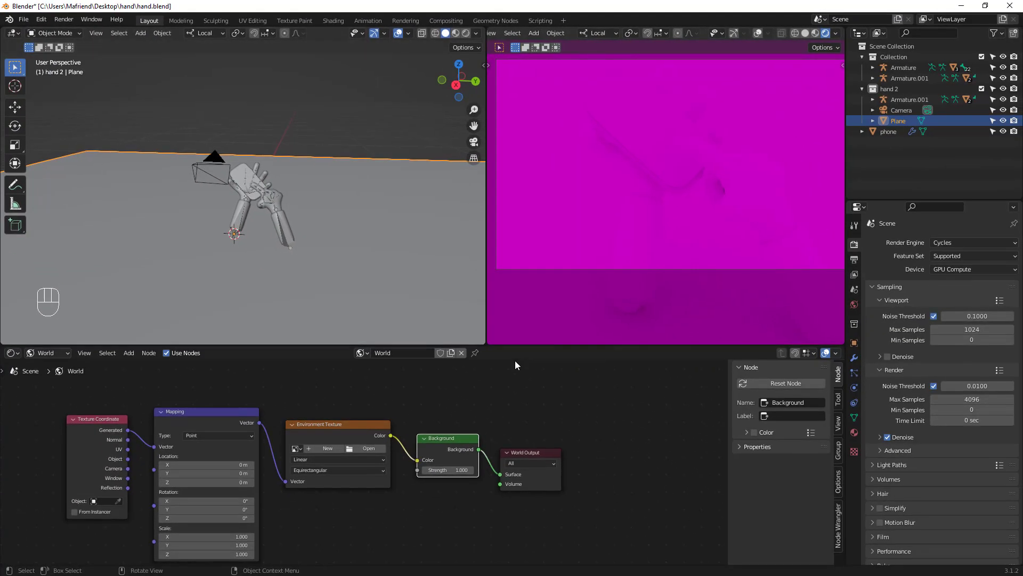
- Load stuttgart_suburbs_4k.hdr from the hdri folder into the Environment Texture node
scroll(362, 452, "up", 2)
left_click(369, 446)
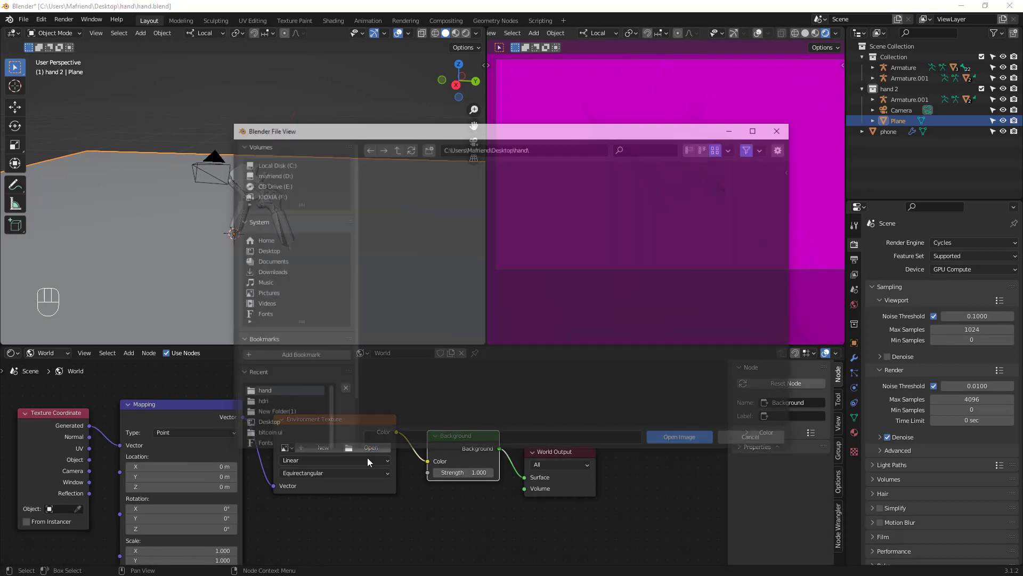
left_click(265, 404)
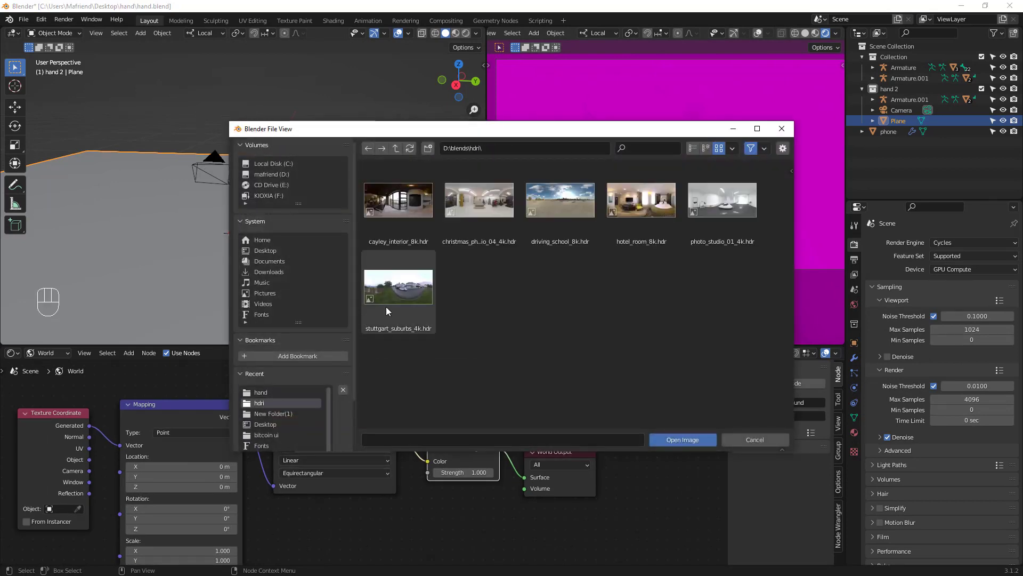
left_click(422, 305)
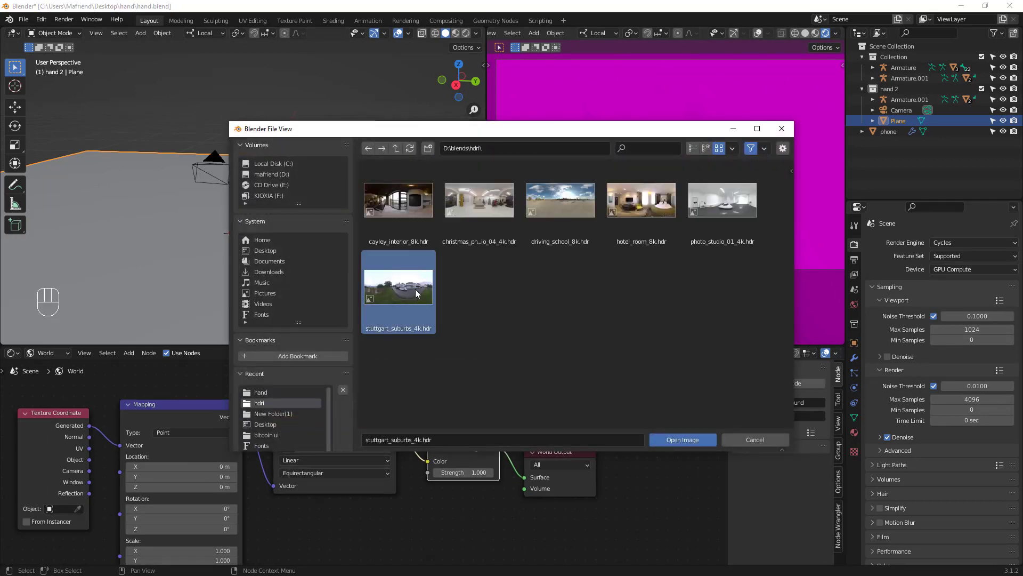
left_click(670, 437)
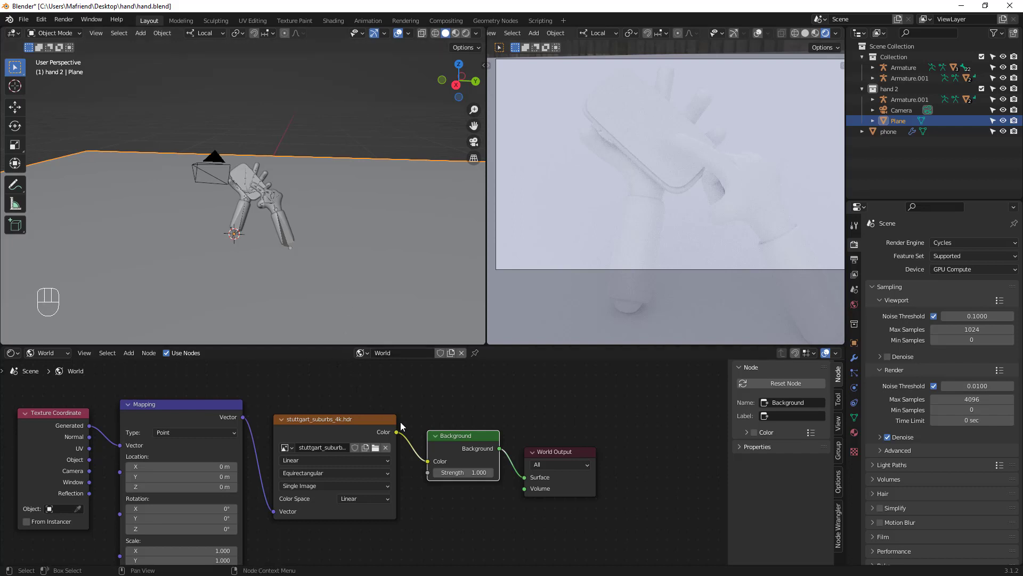
- Switch the shader editor to Object and give the floor plane a new material with a blue base color (H 0.599, S 0.962, V 0.800)
left_click(48, 353)
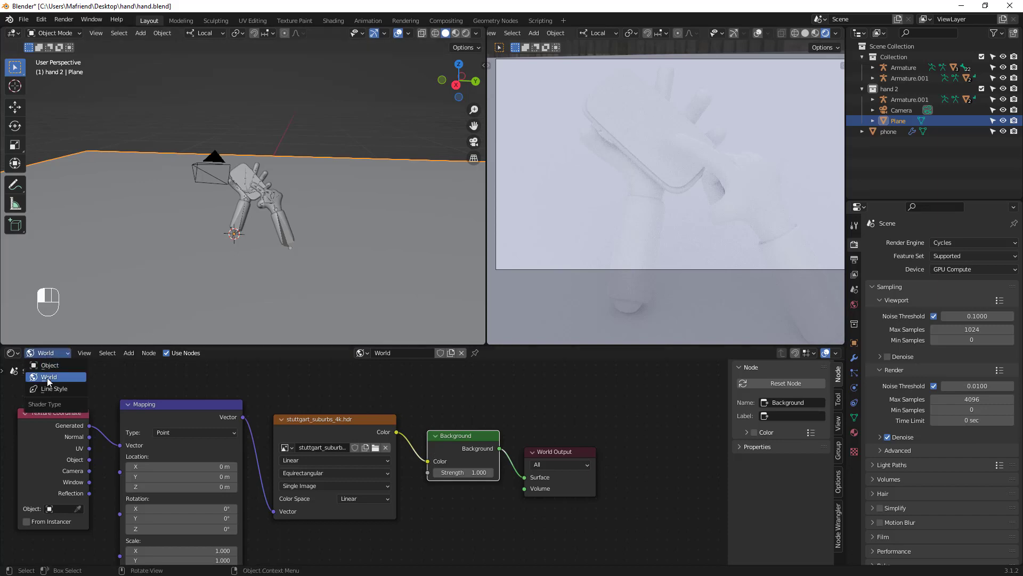
left_click(47, 377)
left_click(444, 353)
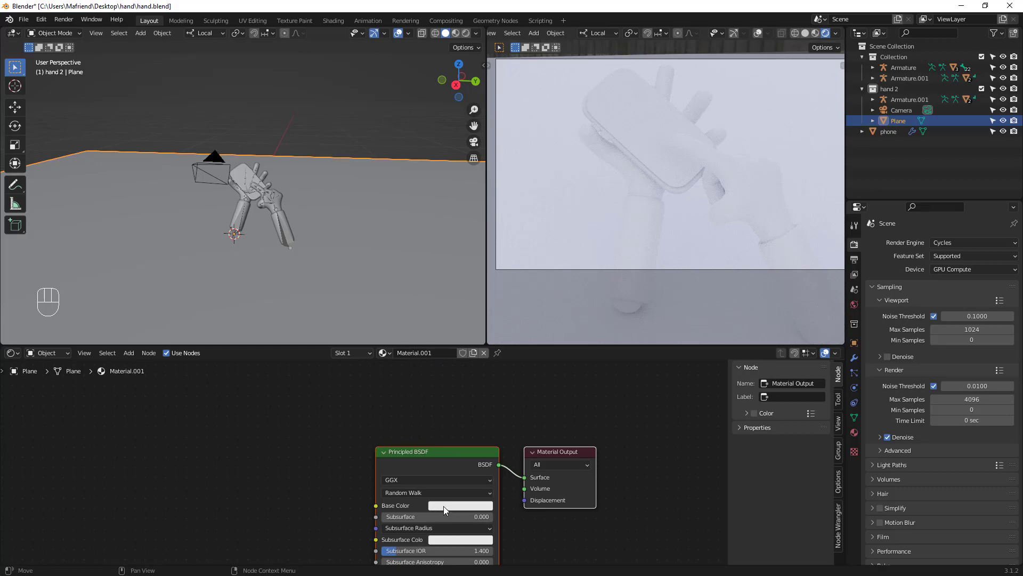
left_click(443, 506)
left_click_drag(475, 402, 484, 368)
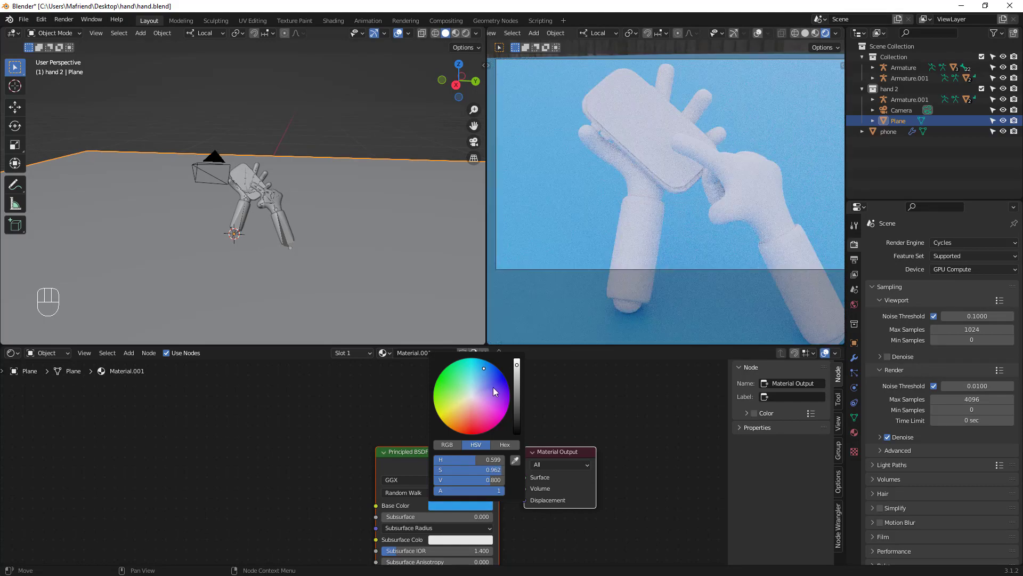
- Give the hand material a brown skin-tone base color with hue 0.041 and value 0.382, and set its roughness to 0.345
scroll(250, 208, "up", 8)
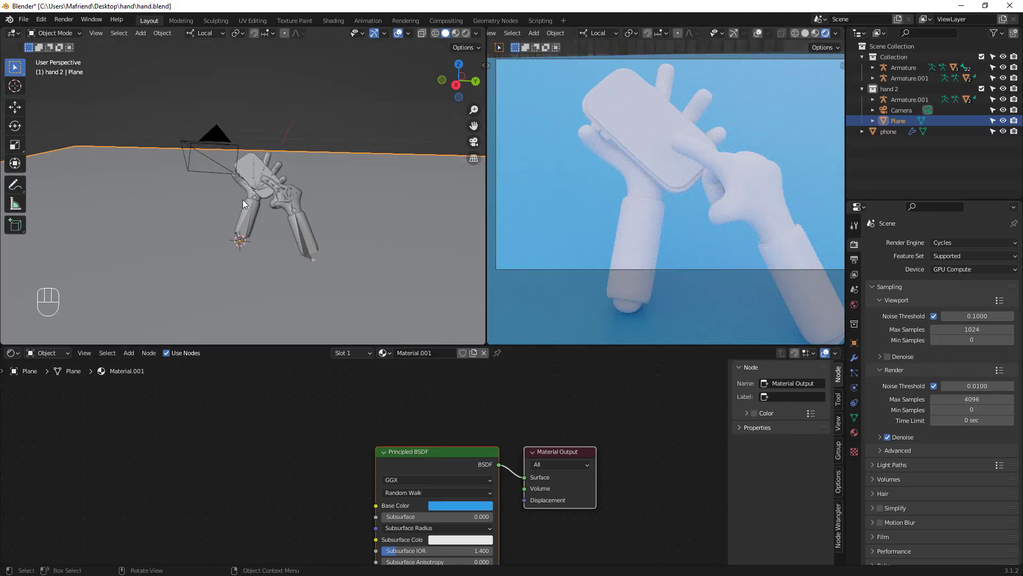
left_click(237, 207)
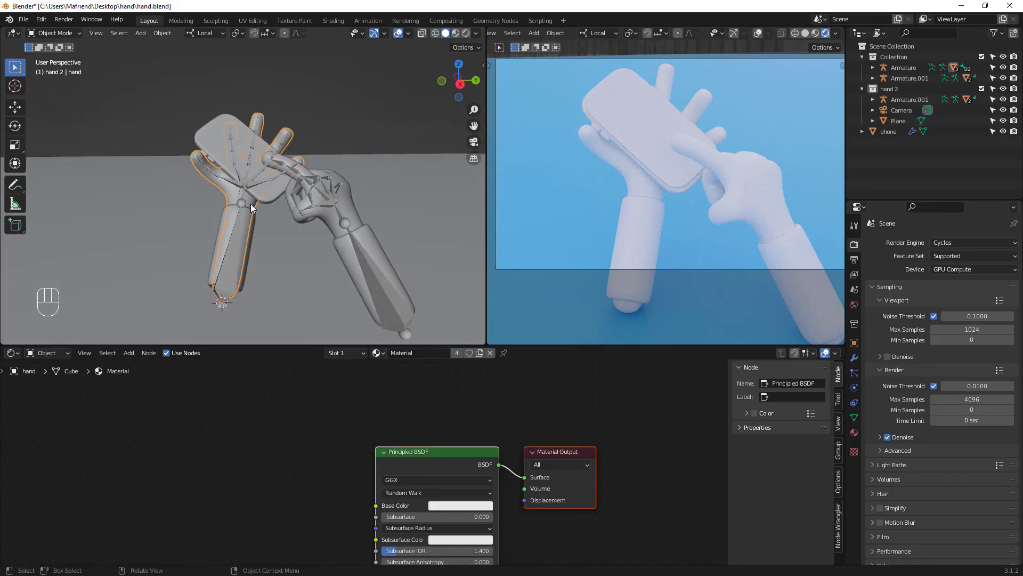
middle_click_drag(452, 448, 453, 397)
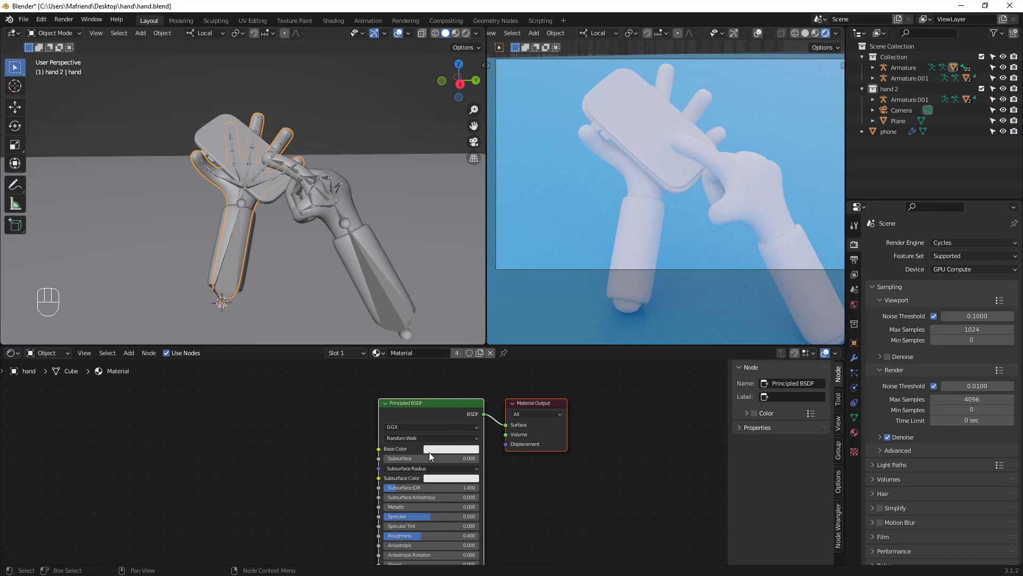
scroll(443, 450, "up", 1)
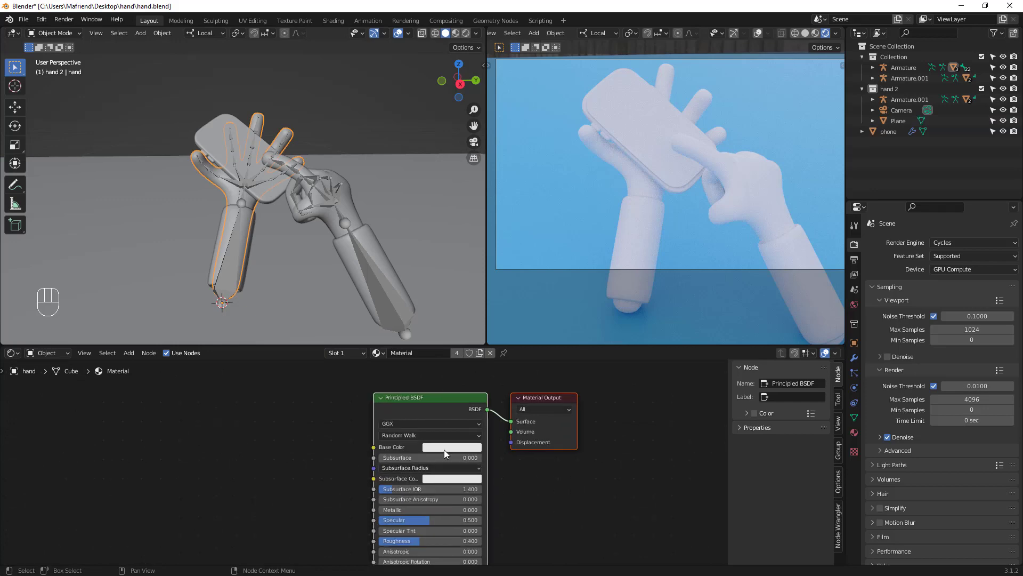
left_click(445, 448)
left_click_drag(456, 346, 456, 364)
left_click_drag(509, 319, 505, 335)
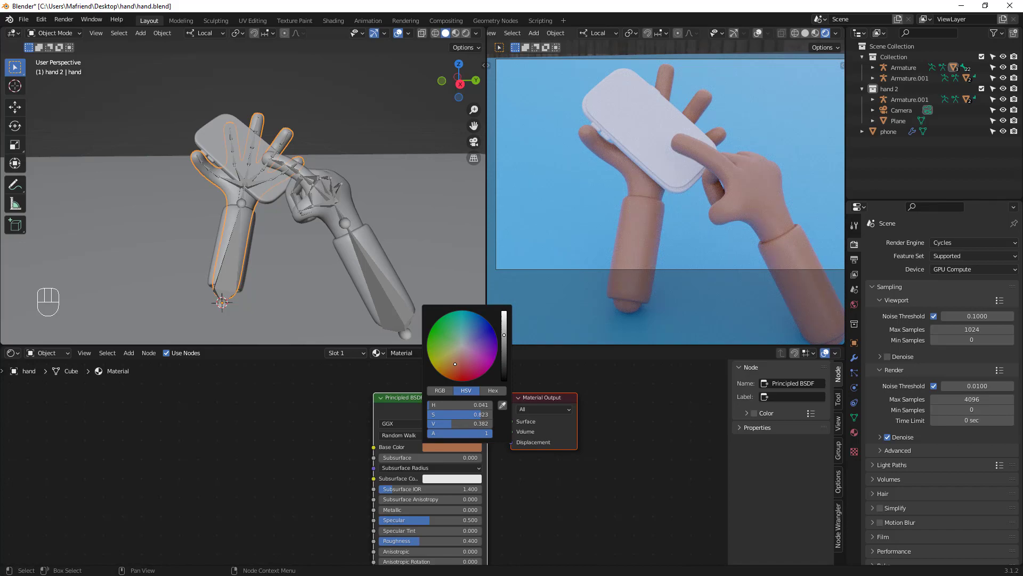
middle_click_drag(418, 517, 425, 502)
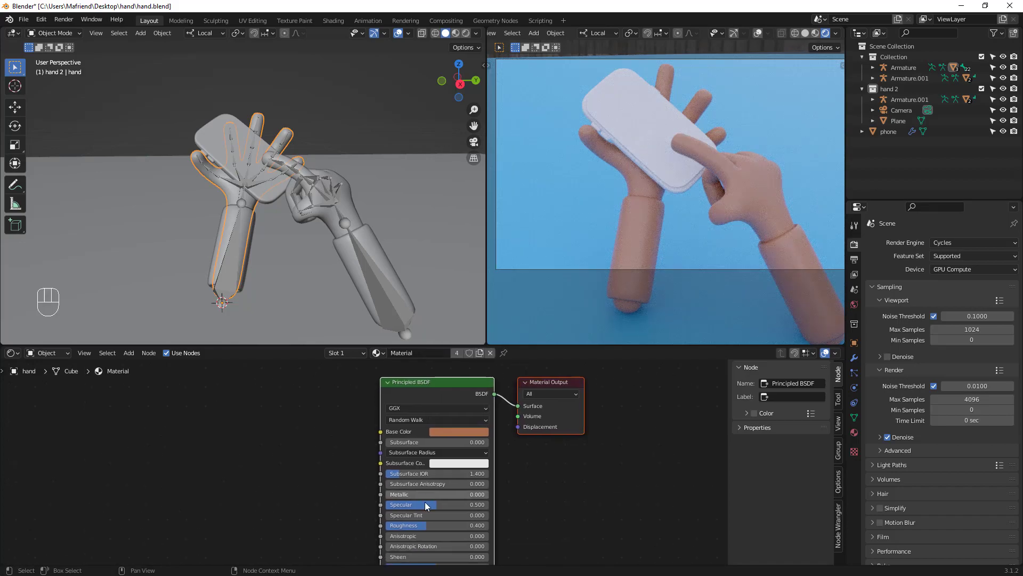
left_click_drag(427, 525, 421, 525)
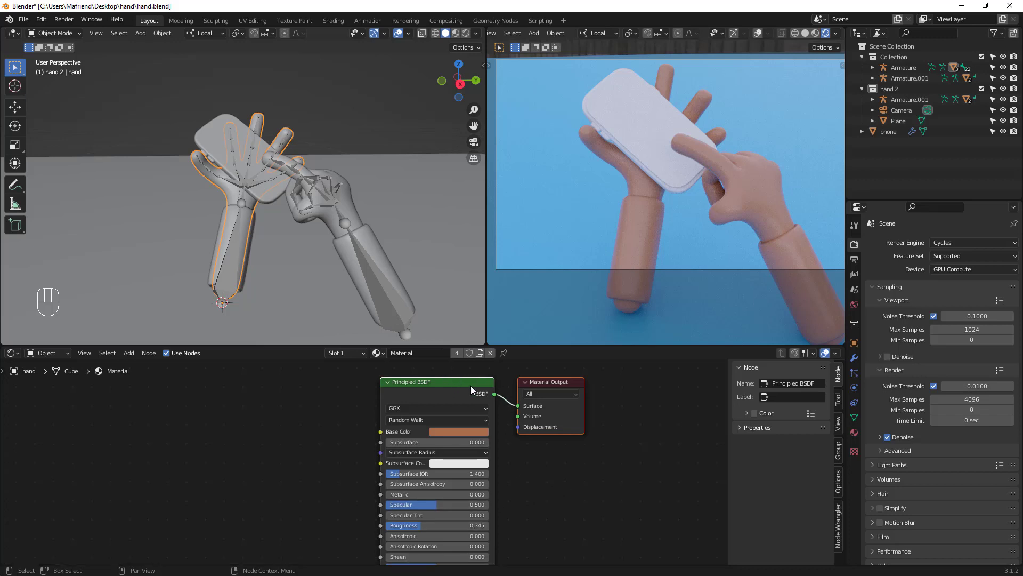
- Make a separate copy of the material for the phone-holding arm's sleeve and set its base color to dark blue (H 0.604, S 0.912, V 0.402)
left_click(225, 221)
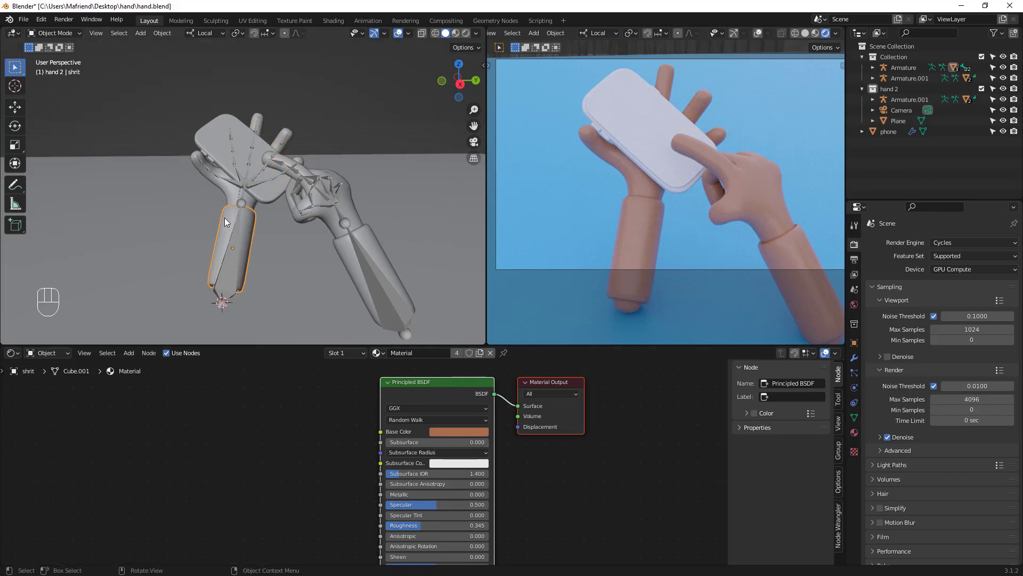
left_click(480, 353)
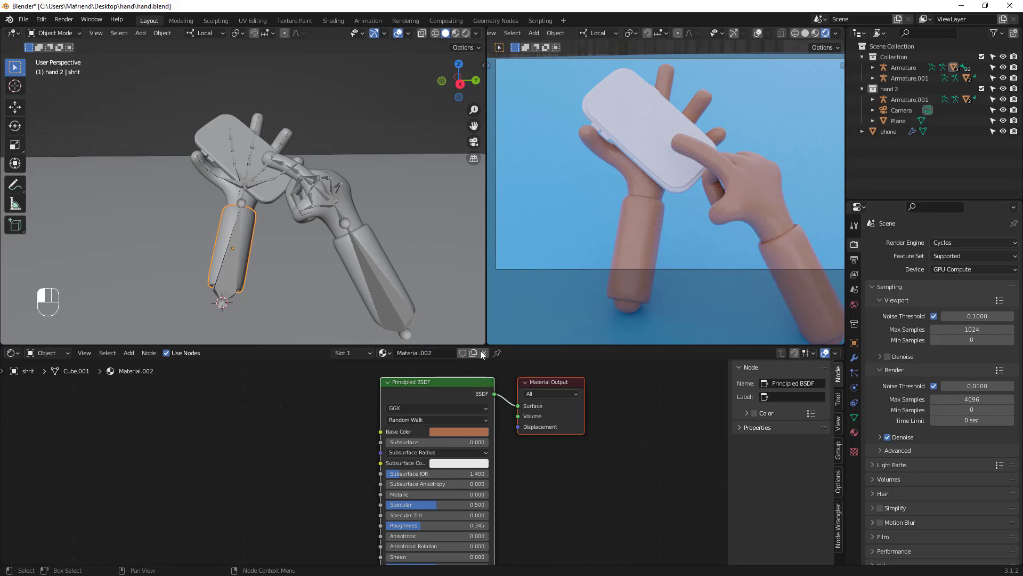
left_click(466, 431)
left_click_drag(455, 361, 480, 308)
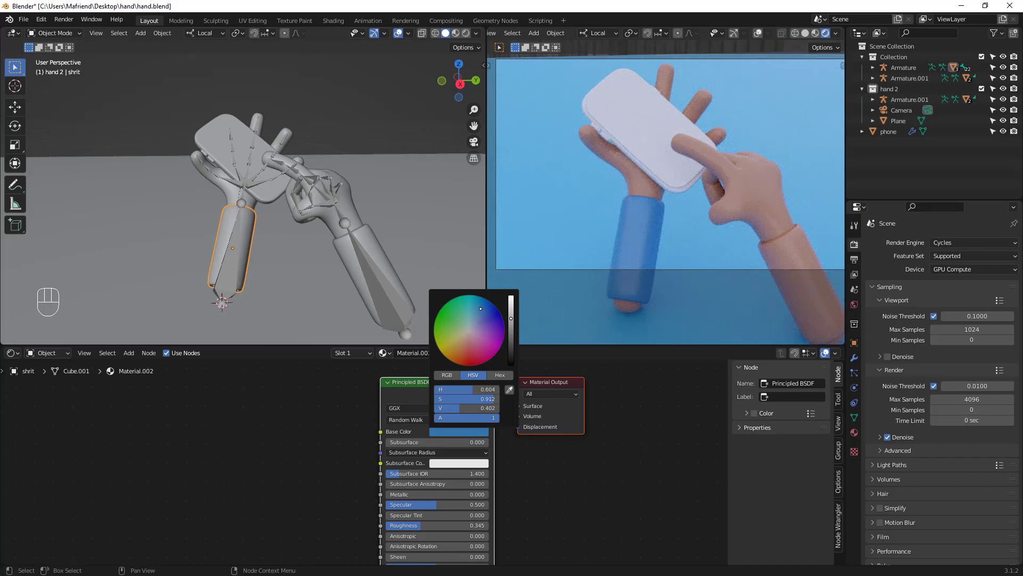
- Link the blue sleeve material to the pointing arm's sleeve
left_click(370, 240)
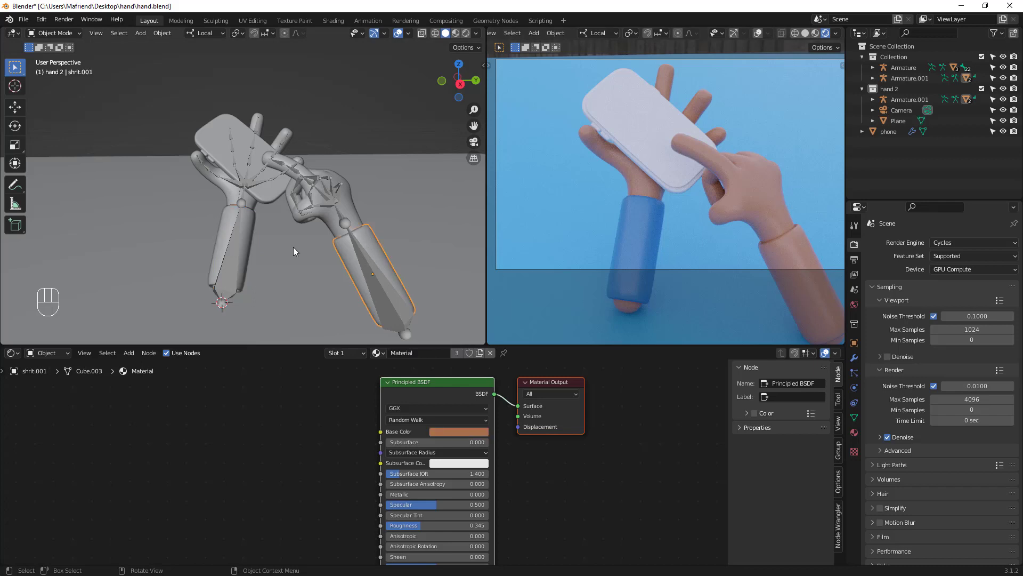
key("shift")
left_click(223, 222, "shift")
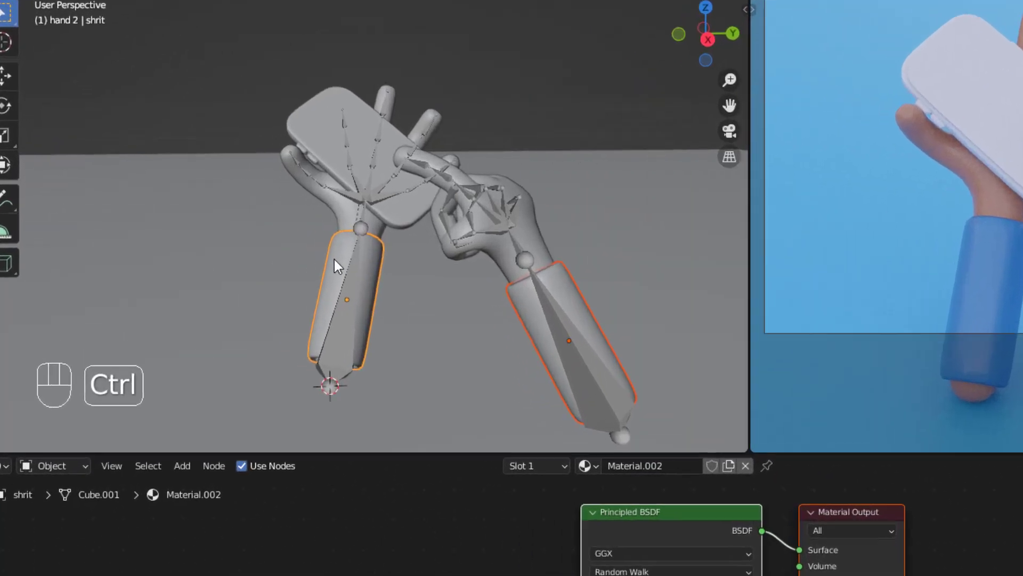
key("ctrl+l")
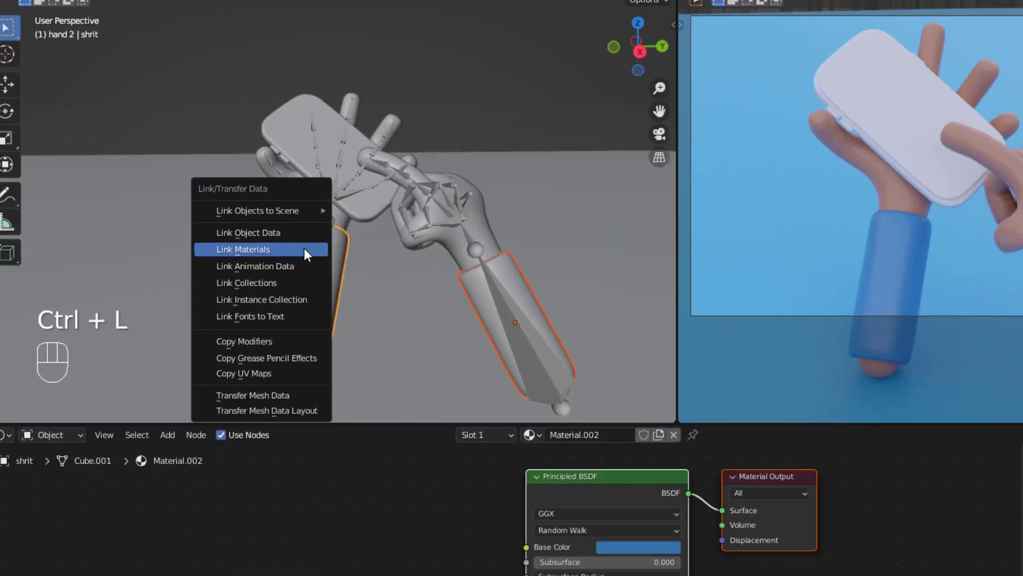
left_click(365, 267)
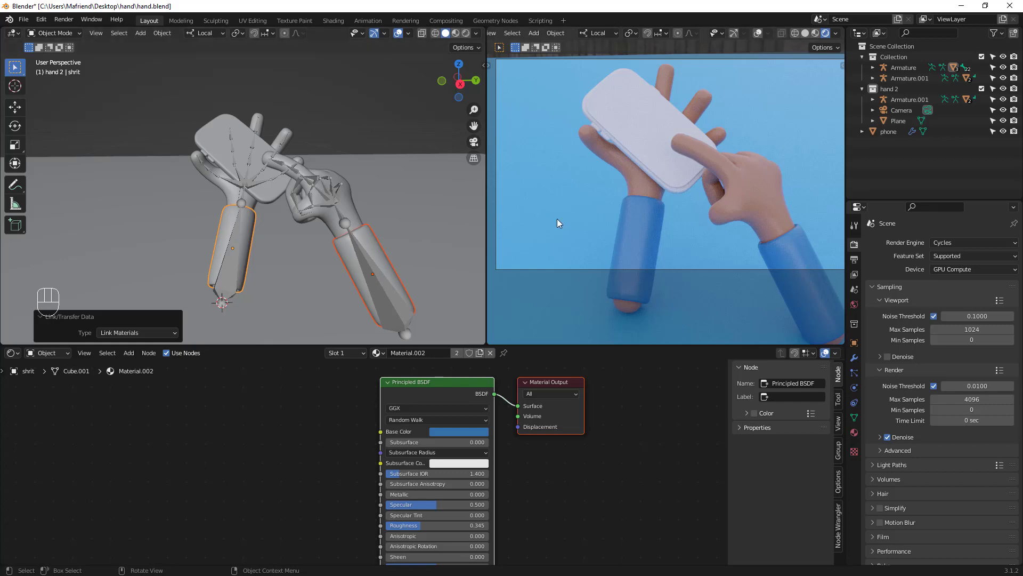
- Pull the camera back slightly and recentre its framing on the phone and both hands
scroll(612, 177, "down", 2)
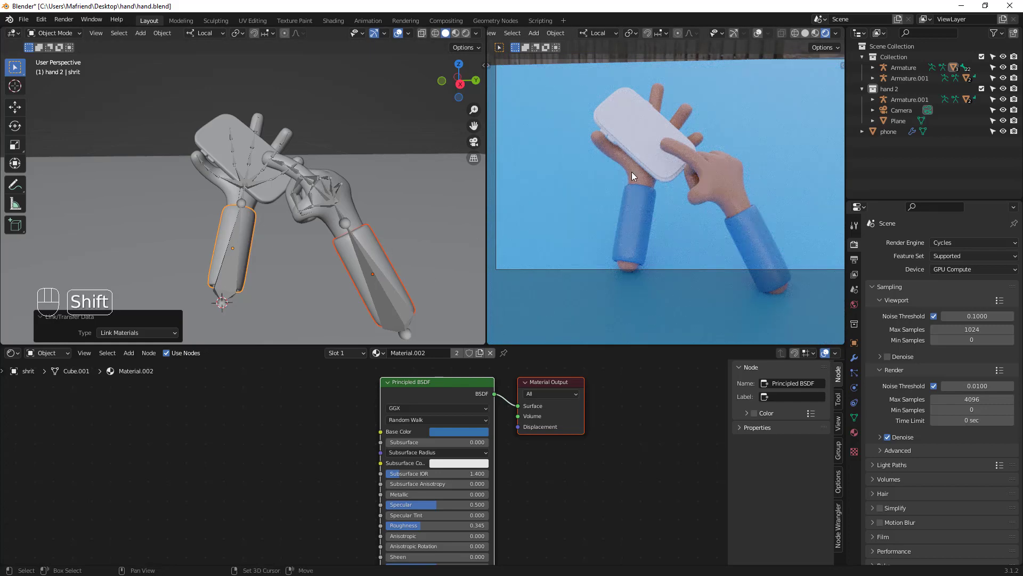
middle_click_drag(632, 172, 687, 208, "shift")
scroll(684, 207, "up", 1)
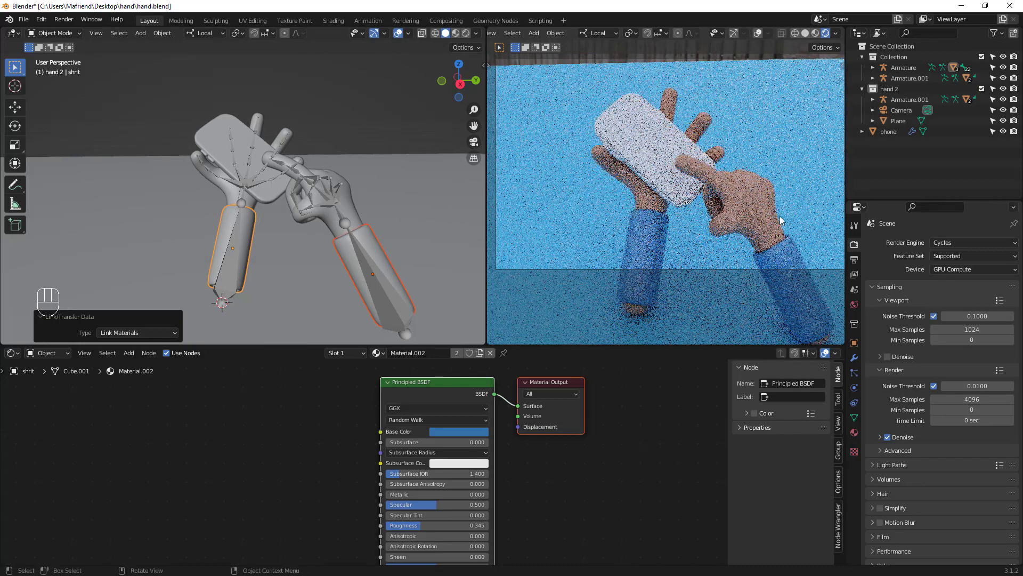
middle_click_drag(785, 216, 783, 216)
key("shift")
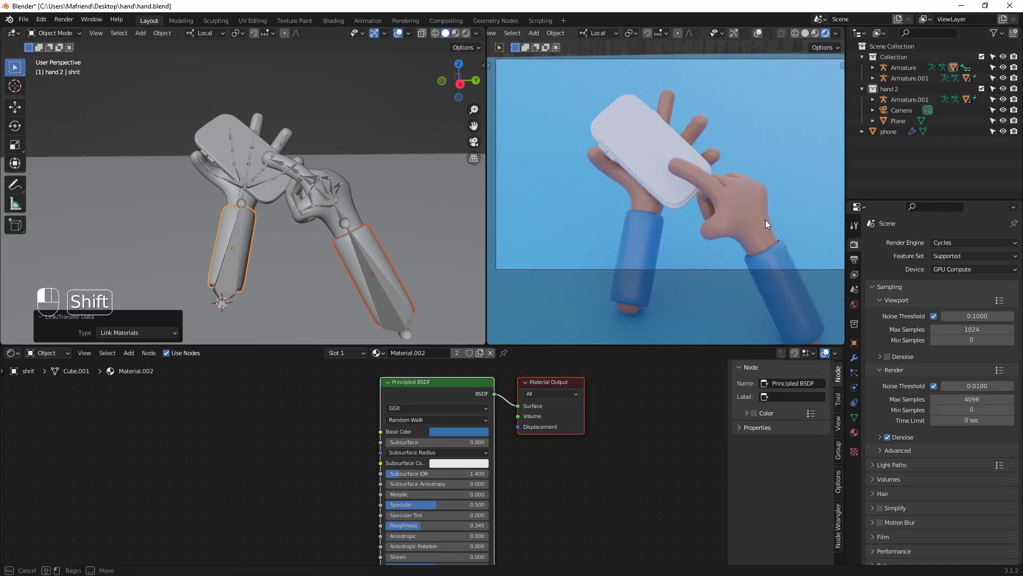
left_click(765, 219, "shift")
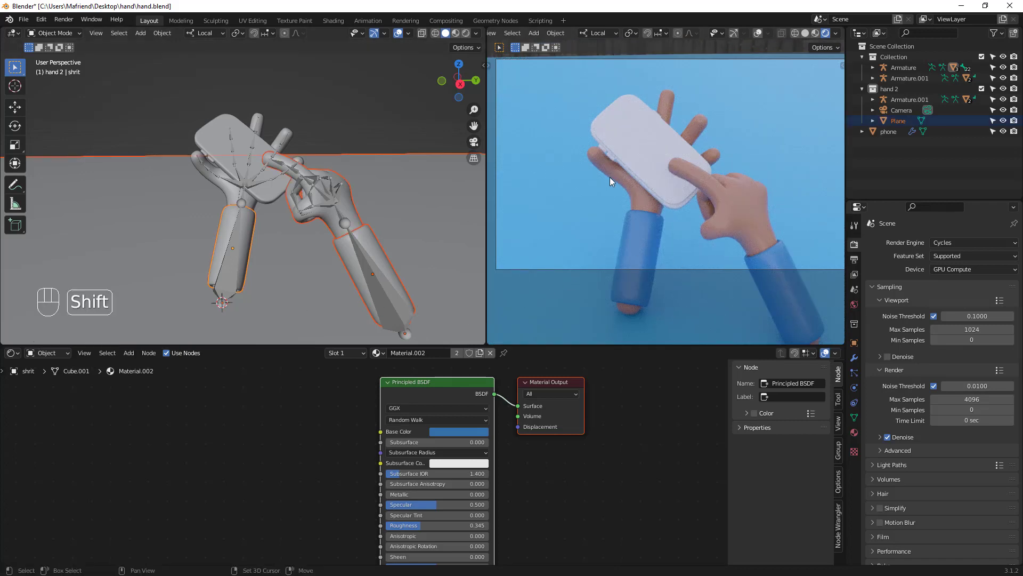
middle_click_drag(610, 177, 616, 174, "shift")
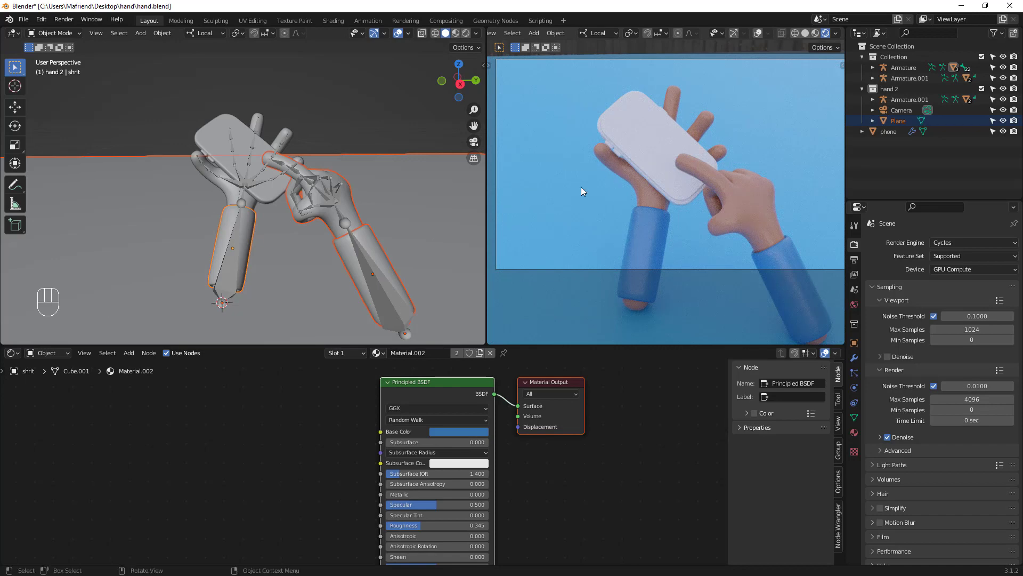
- Add an area light with a 1 m radius at the world origin
scroll(172, 239, "down", 4)
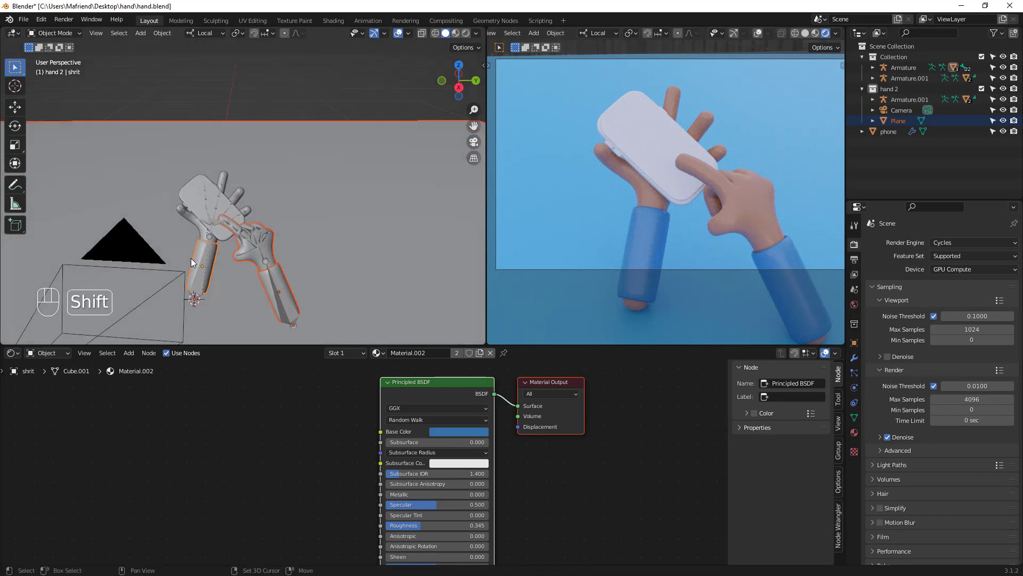
key("shift+a")
mouse_move(168, 394)
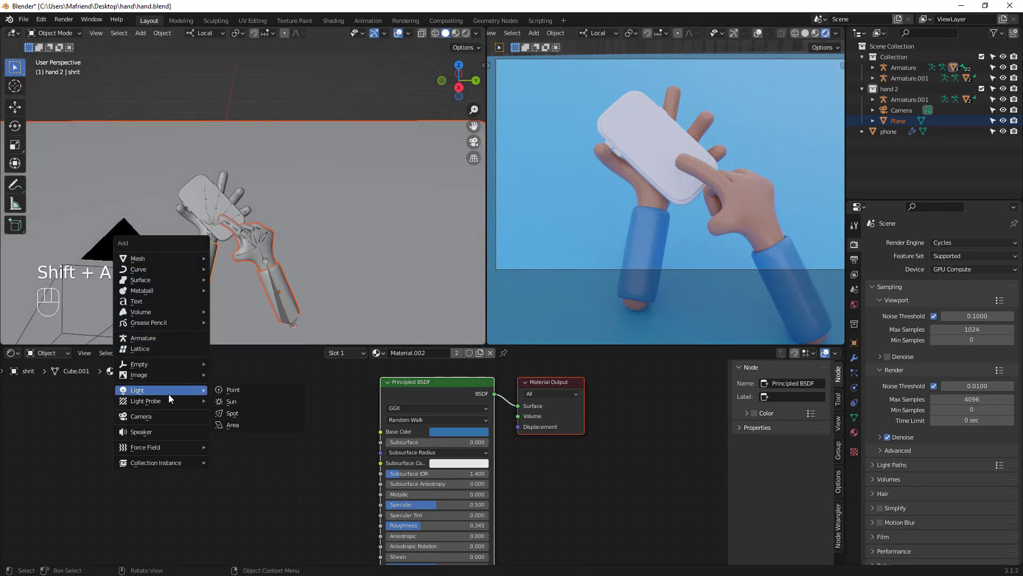
left_click(244, 426)
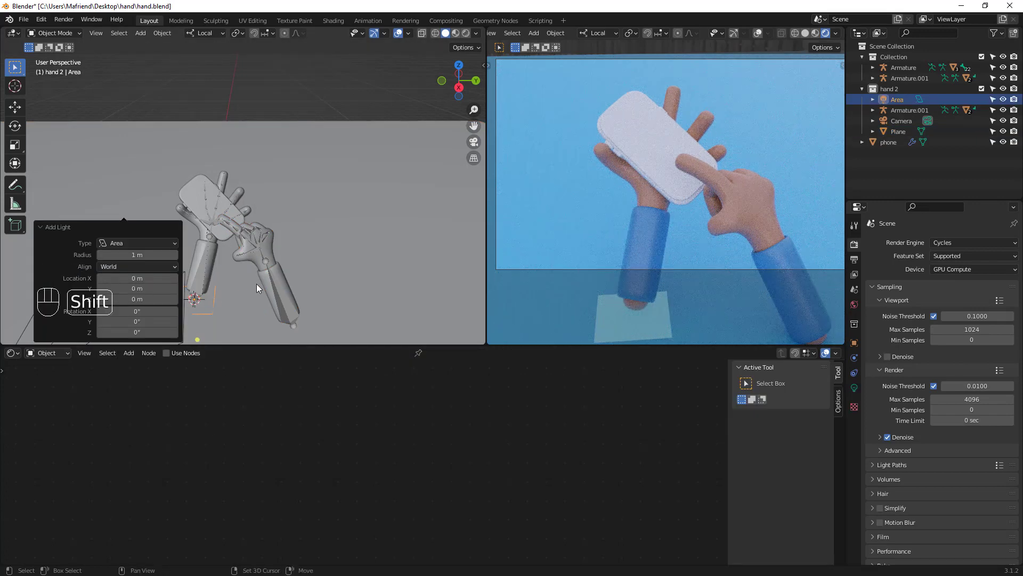
- Move the area light about 2 m up and out beside the phone-holding hand, and aim it at the phone and hands
middle_click_drag(257, 284, 341, 264)
scroll(340, 264, "up", 3)
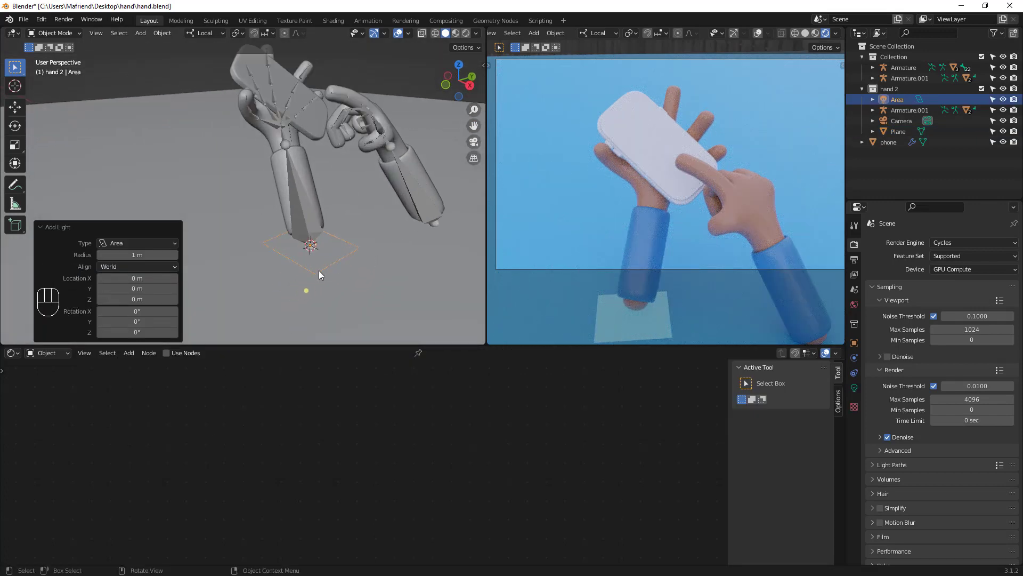
key("g")
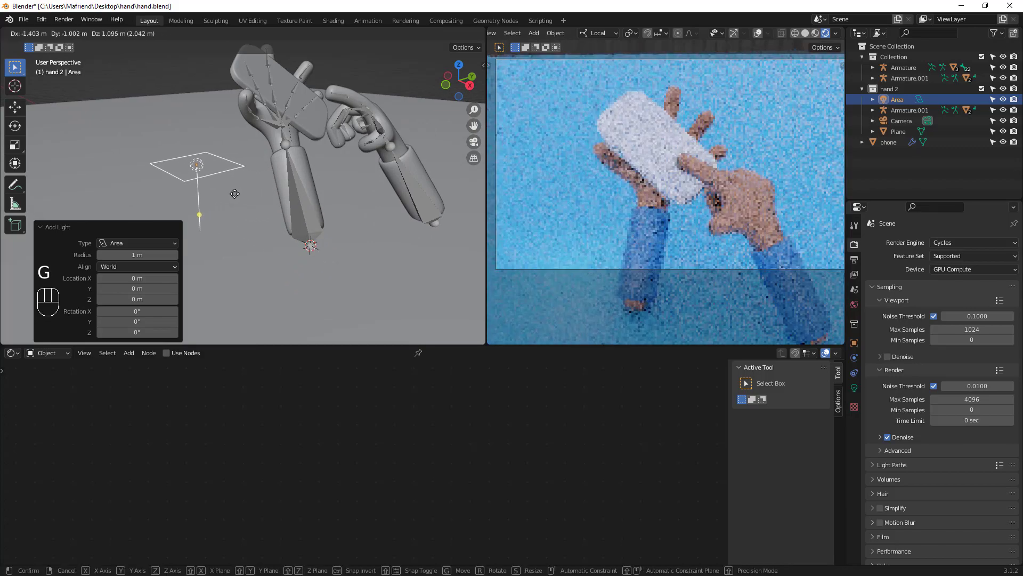
left_click(217, 208)
left_click_drag(197, 213, 273, 121)
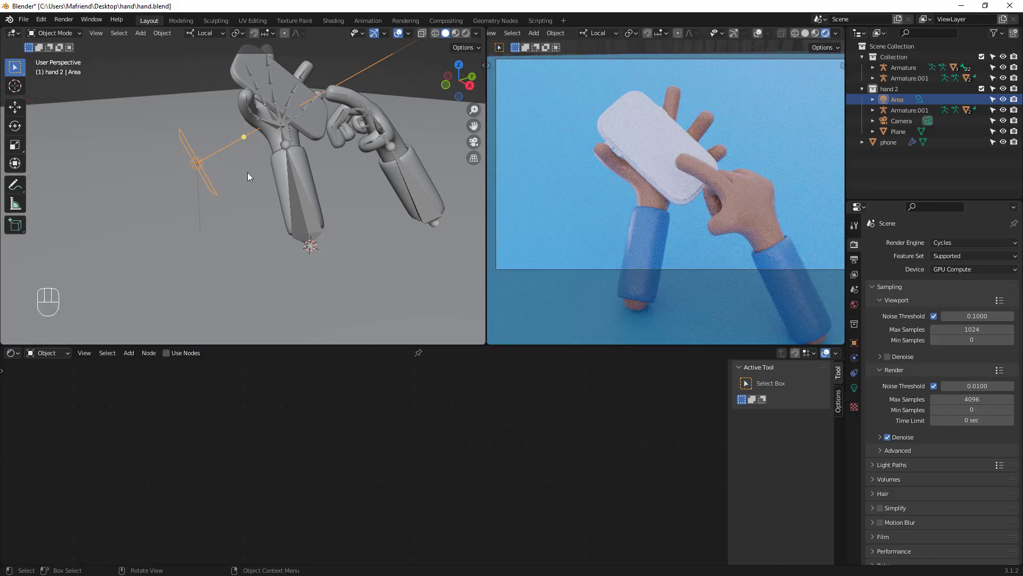
- Change the area light's color to a pinkish purple, keeping its 10 W power, and save the Blender file
mouse_move(225, 174)
middle_mouse_down()
mouse_move(358, 197)
mouse_move(225, 181)
middle_mouse_up()
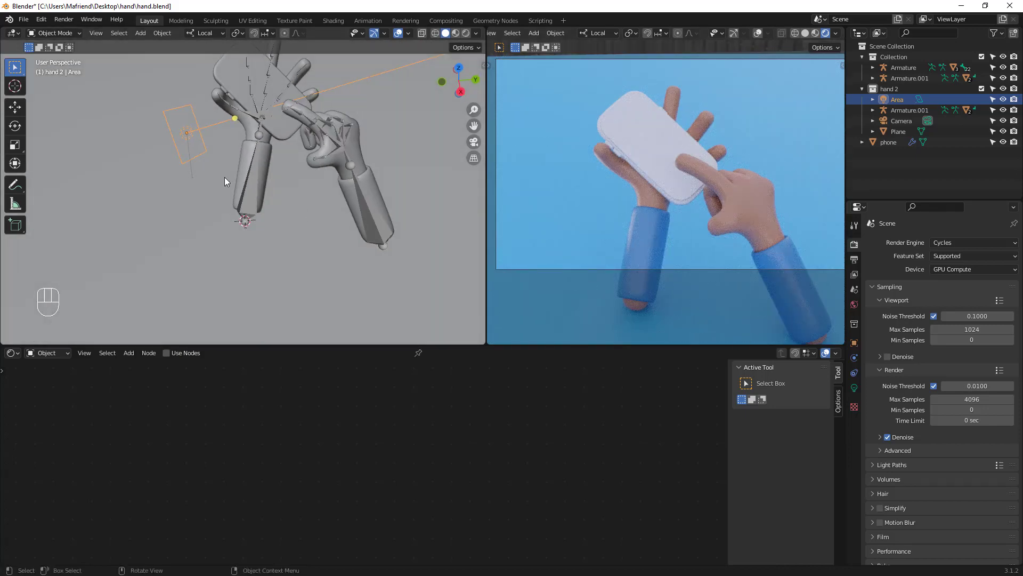
middle_click_drag(288, 183, 269, 195)
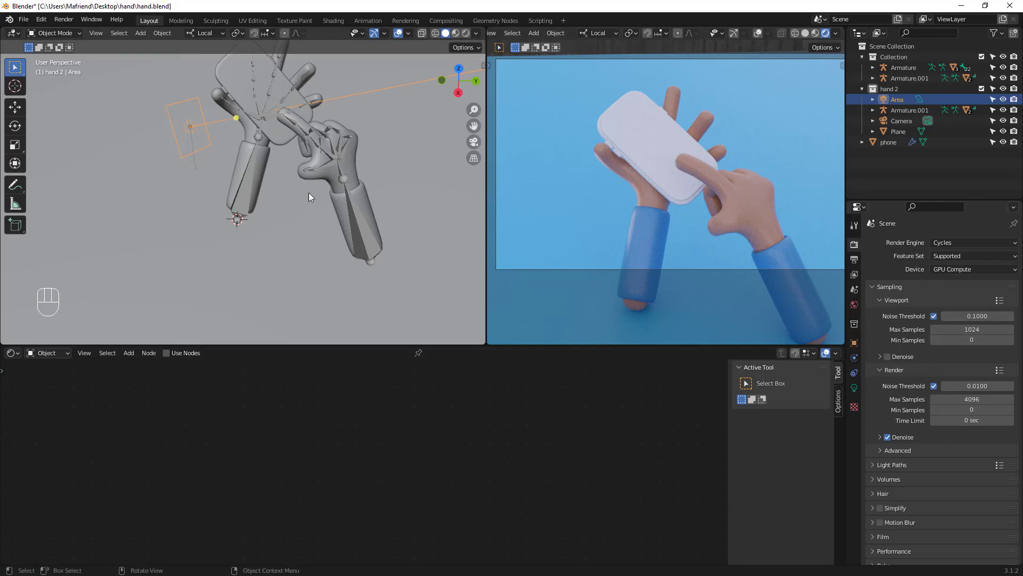
left_click(854, 387)
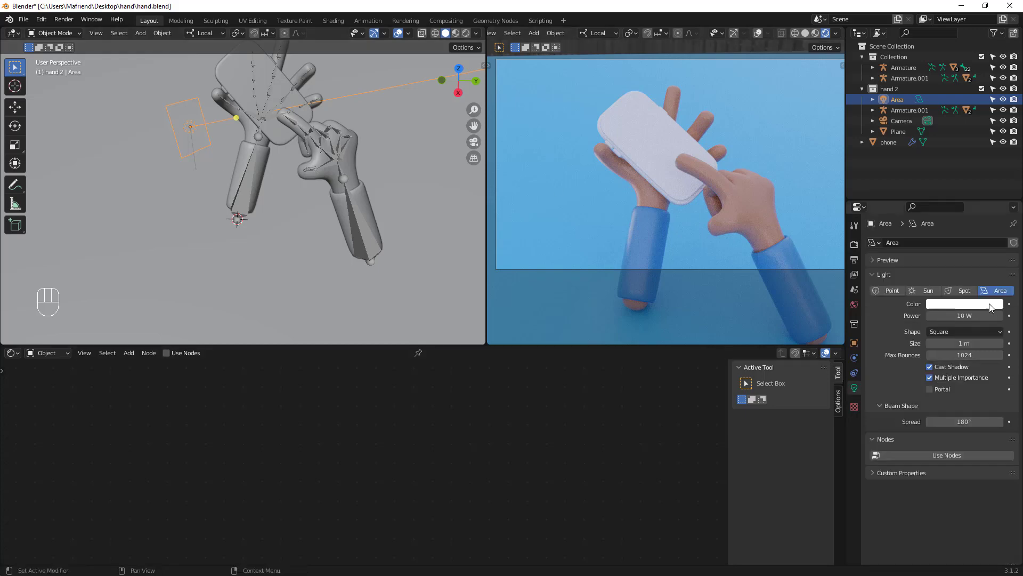
left_click(931, 305)
left_click(969, 207)
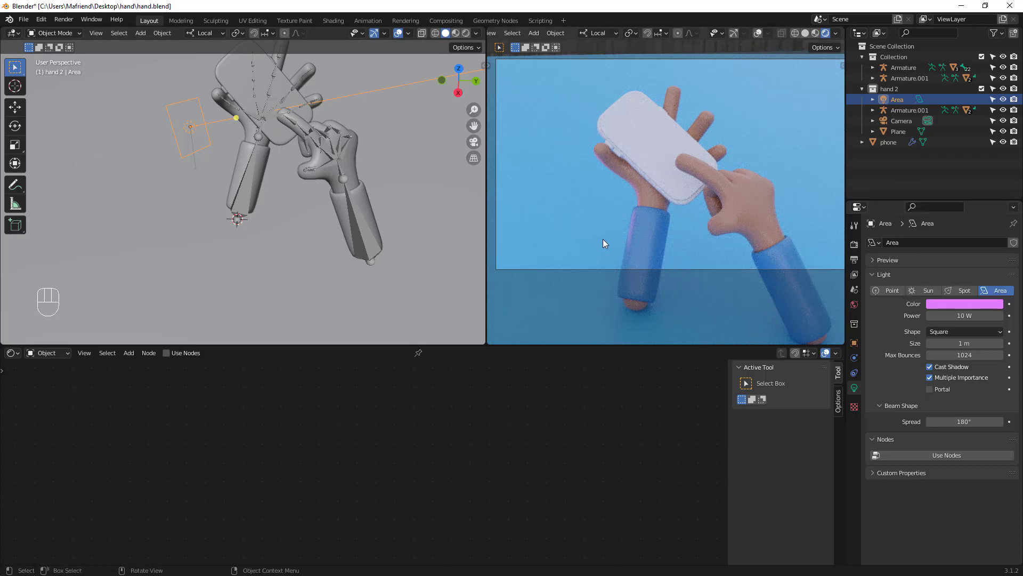
key("ctrl+s")
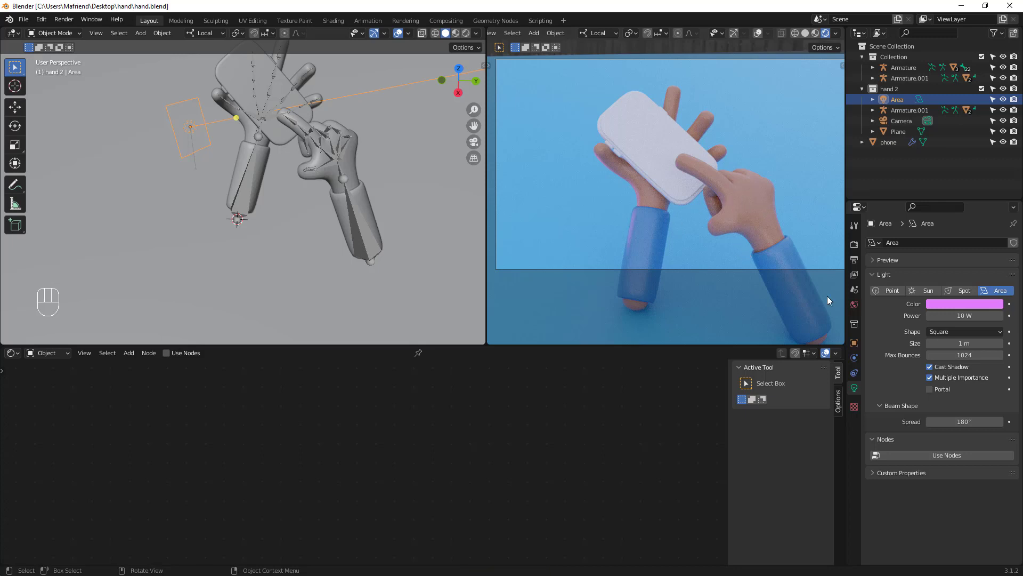
- Set the scene's Color Management look to High Contrast in the render settings
left_click(873, 276)
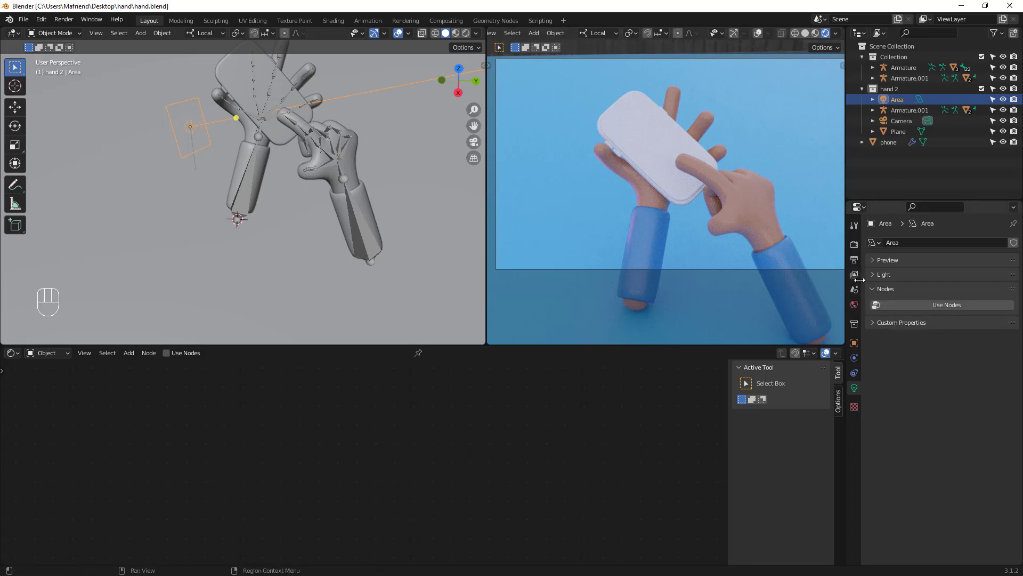
left_click(854, 244)
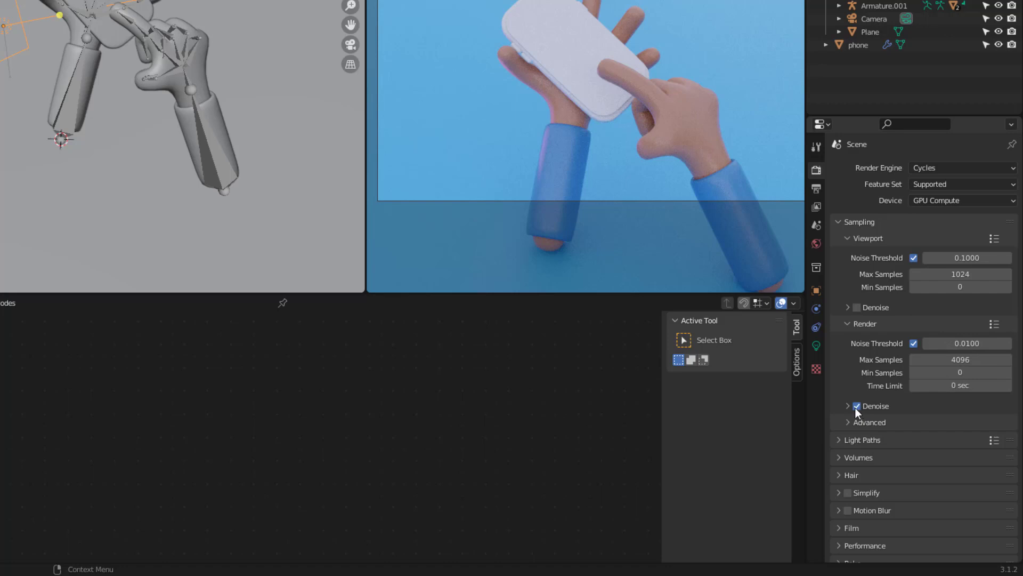
scroll(906, 424, "down", 3)
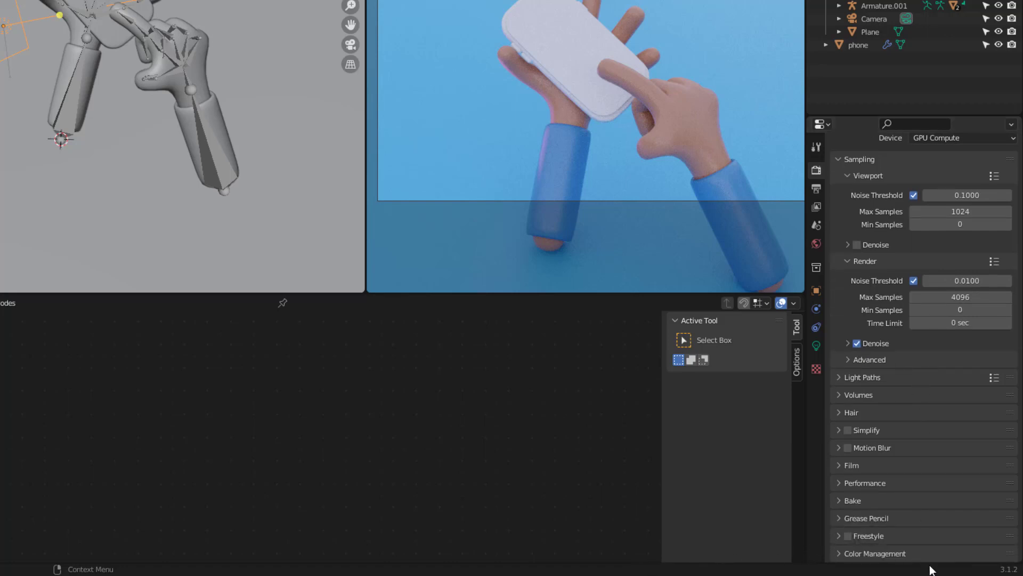
left_click(842, 554)
scroll(924, 541, "down", 6)
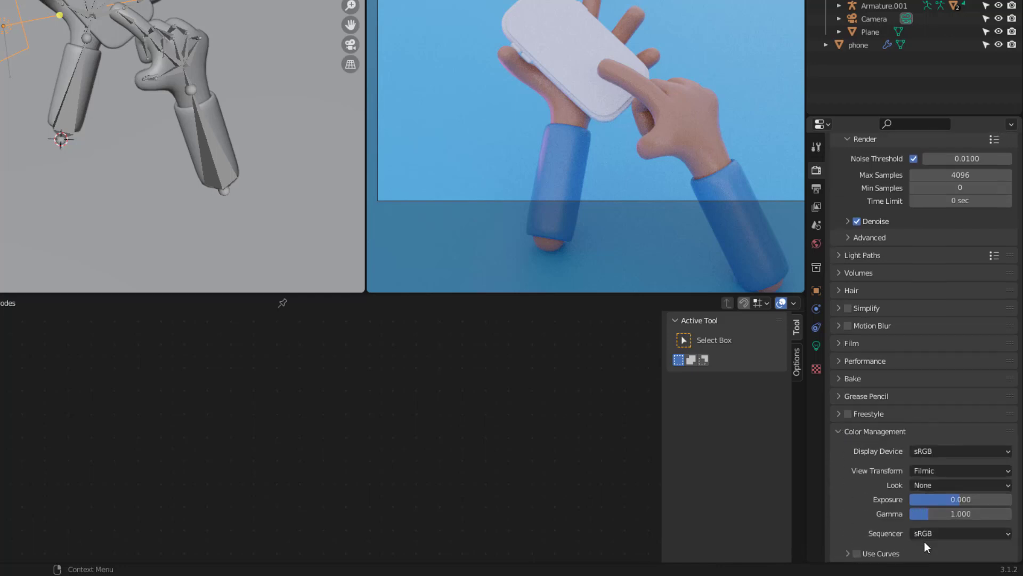
left_click(933, 485)
left_click(932, 438)
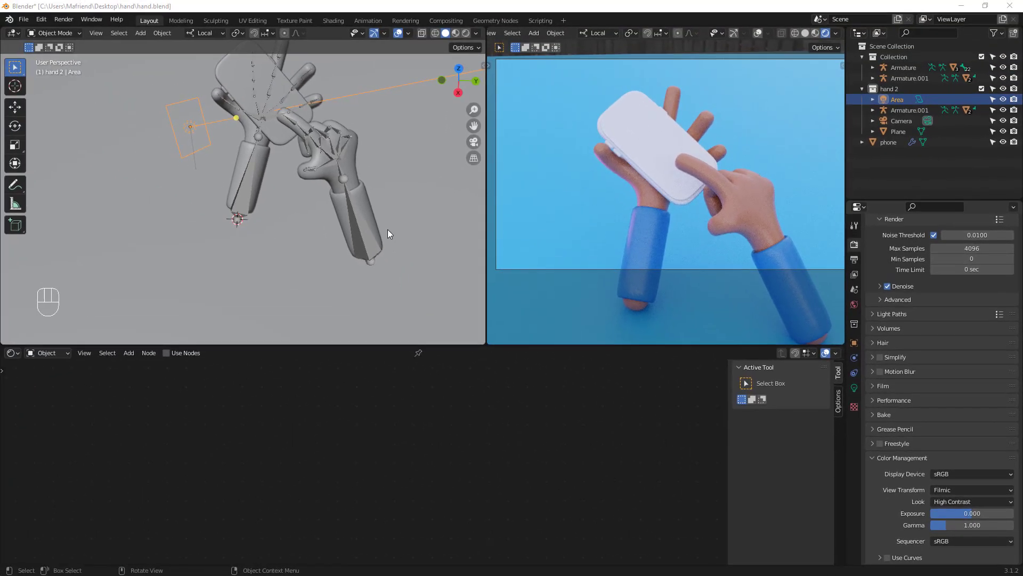
- Set the Subdivision modifier's render level to 3 on the phone-holding hand, its sleeve and the phone
middle_click_drag(256, 158, 292, 207)
middle_click_drag(418, 272, 420, 275, "shift")
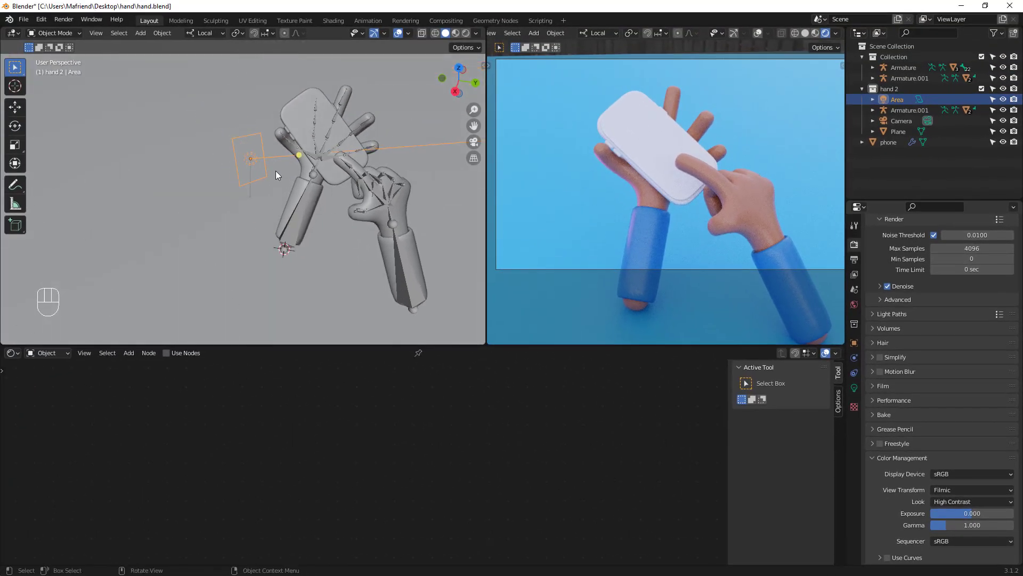
left_click(303, 169)
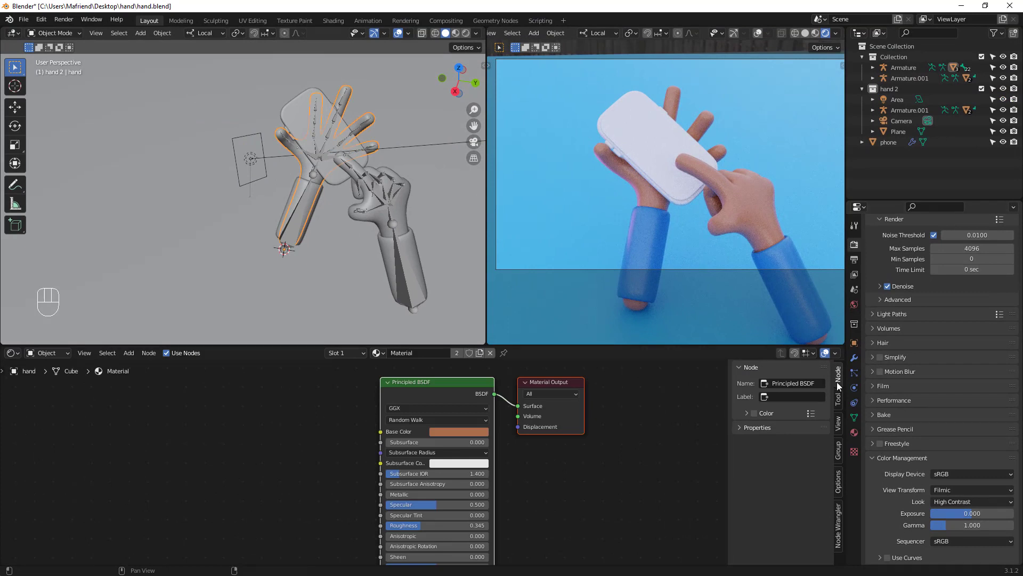
left_click(854, 358)
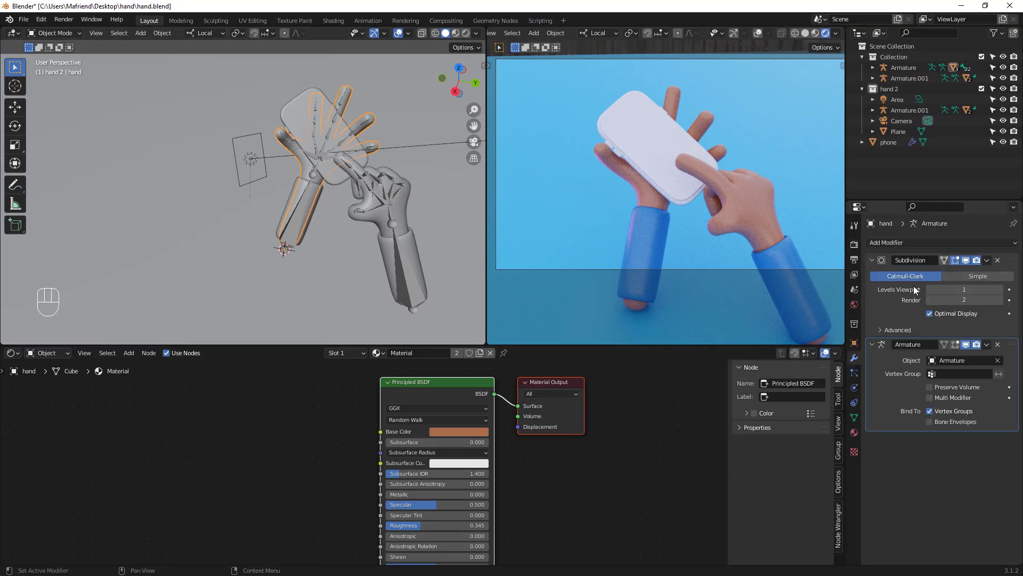
left_click(1004, 302)
left_click(295, 193)
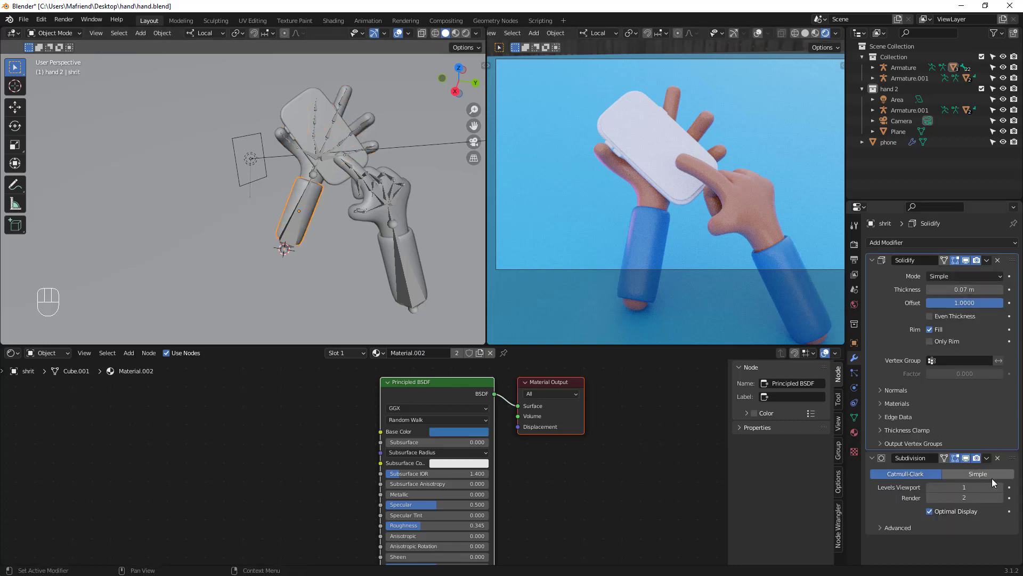
left_click(997, 498)
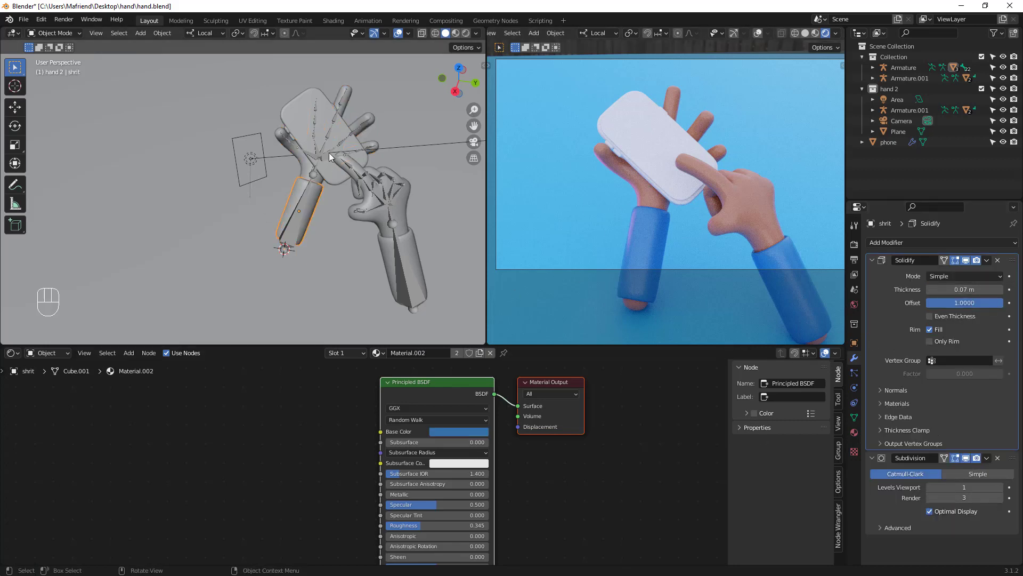
middle_click_drag(326, 159, 336, 164)
left_click(322, 174)
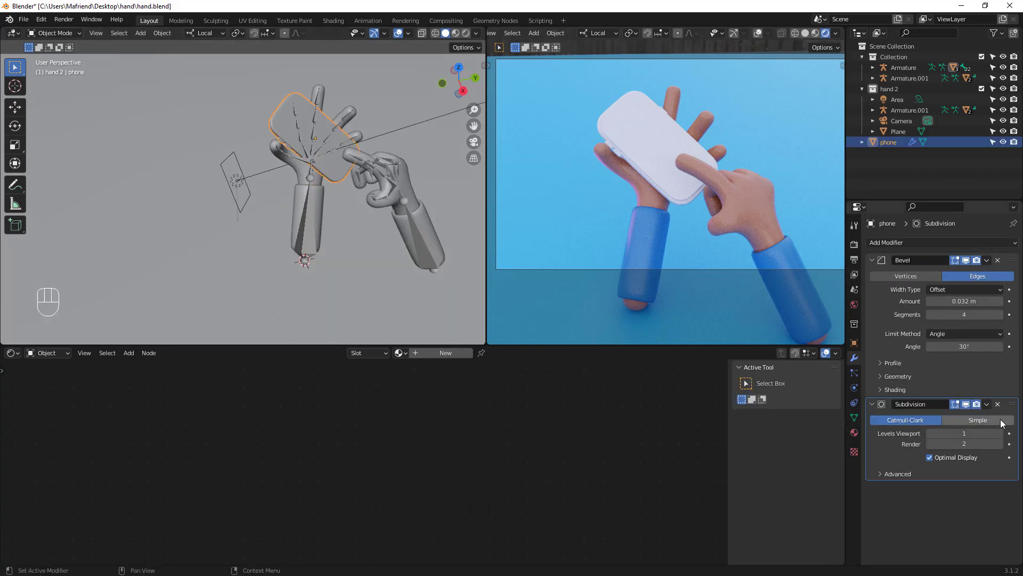
left_click(1001, 444)
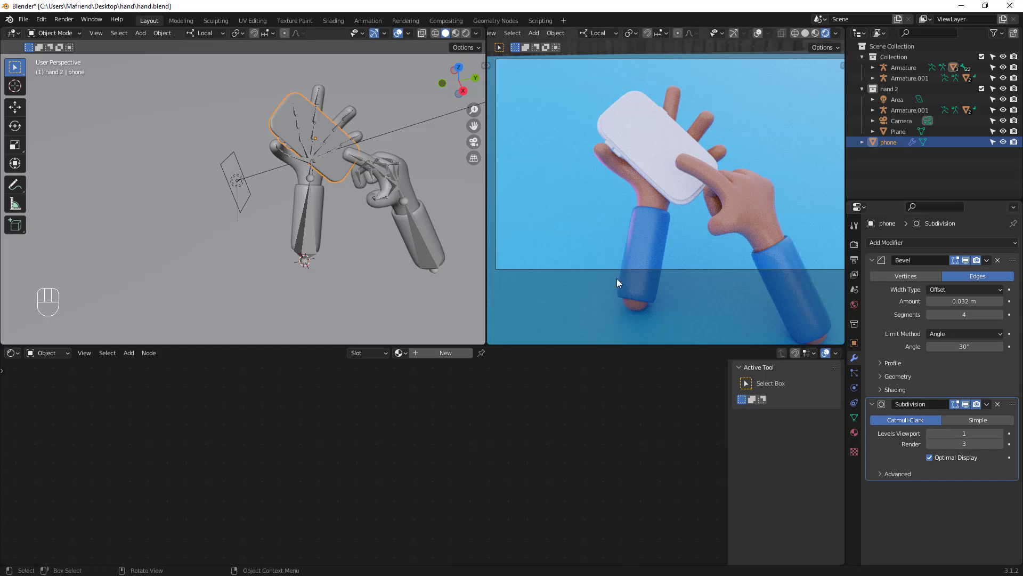
- Create a new material for the phone and give it a bright, saturated blue base color
middle_click_drag(457, 235, 353, 163)
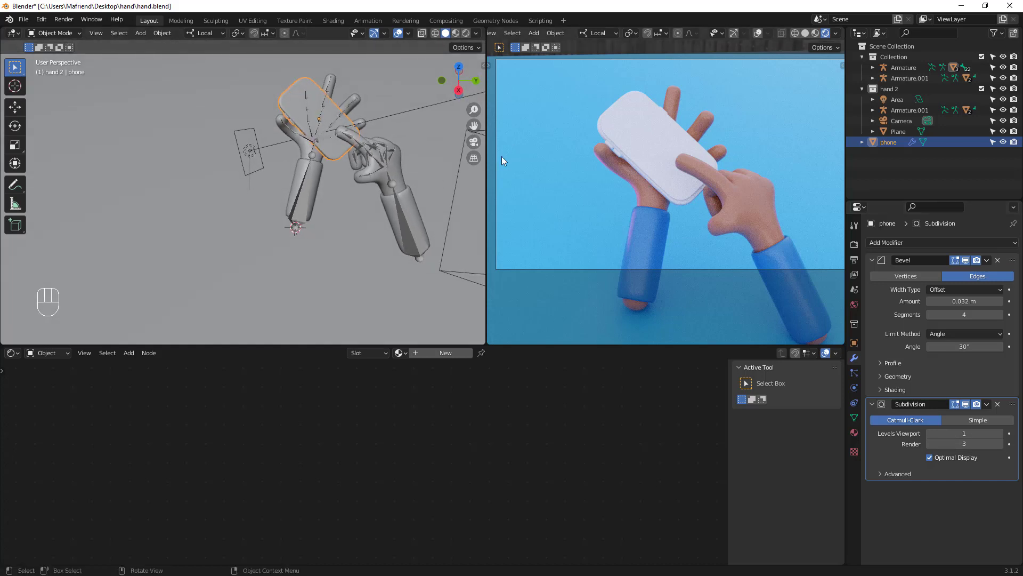
scroll(345, 149, "up", 3)
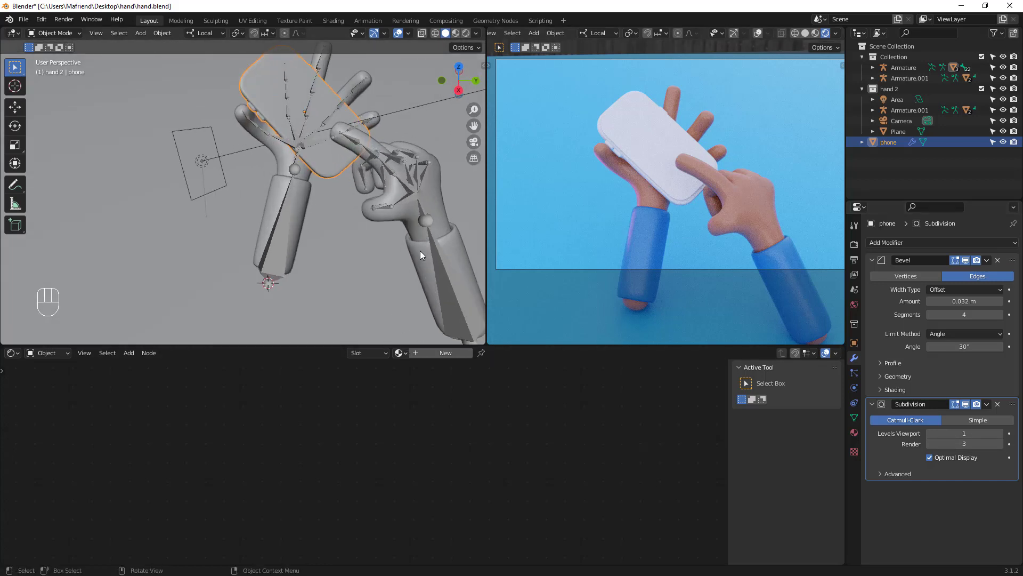
left_click(451, 350)
left_click(454, 433)
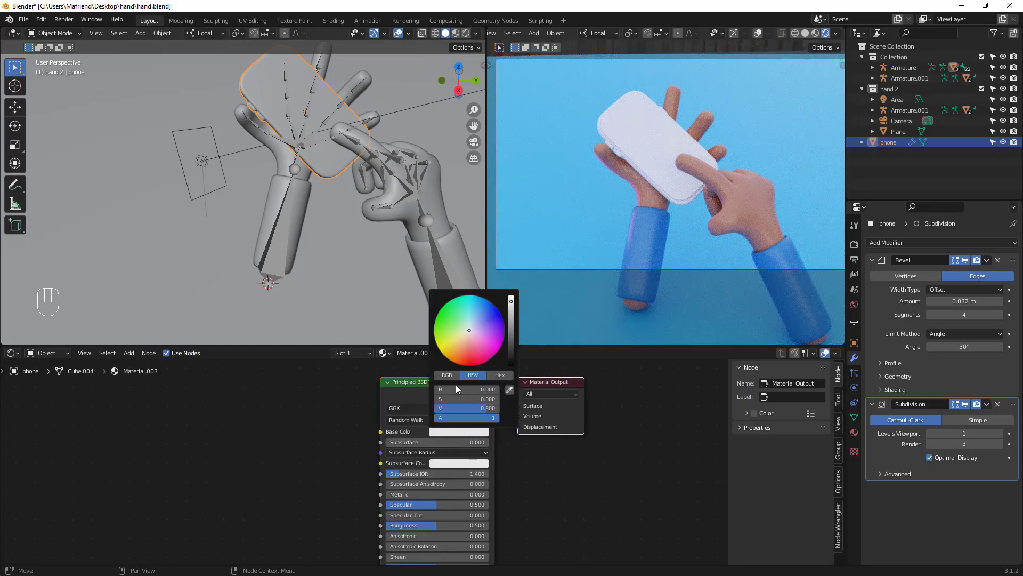
left_click_drag(470, 325, 486, 302)
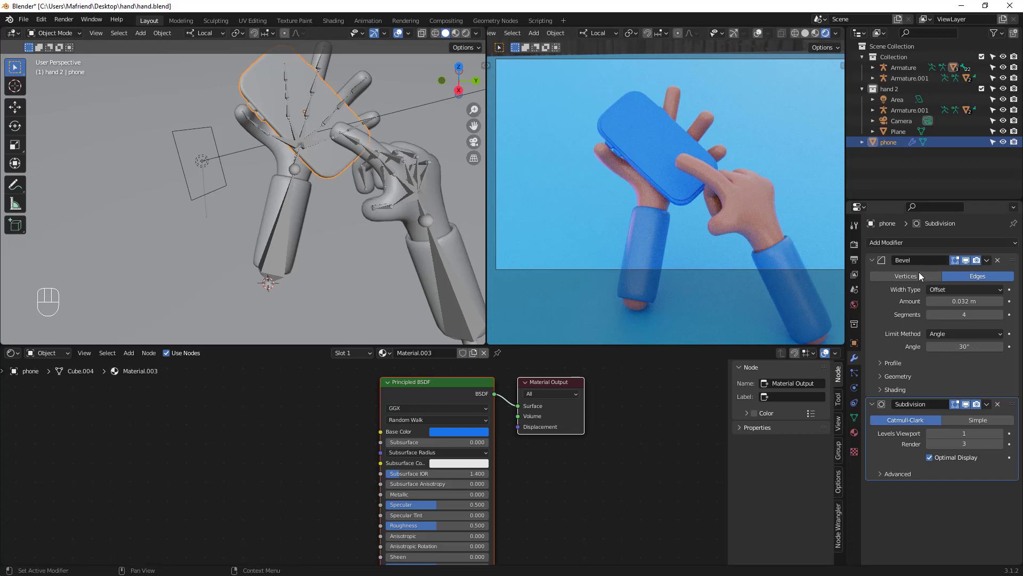
- Render a still image of the scene through the camera with Cycles
left_click(854, 243)
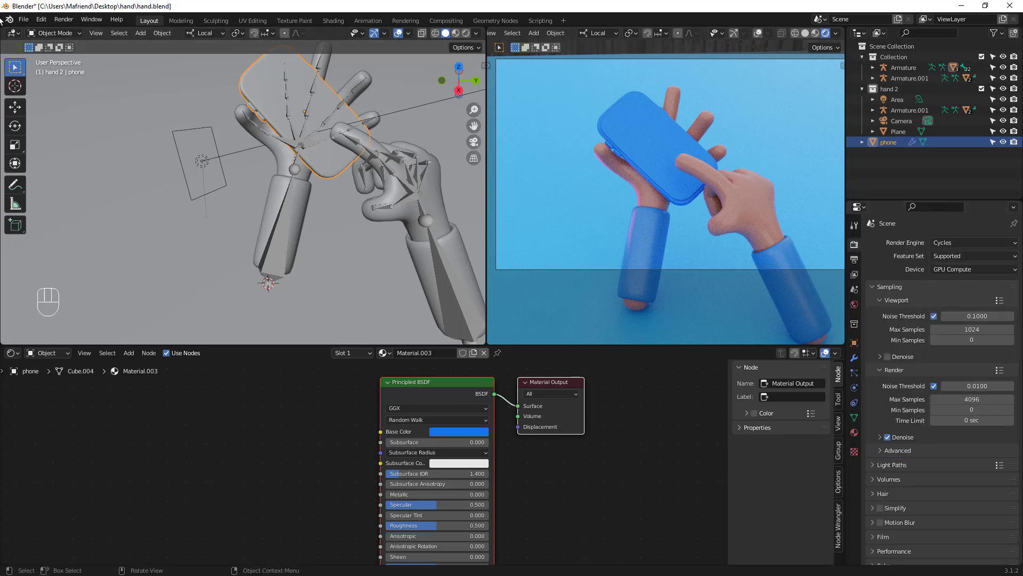
left_click(64, 20)
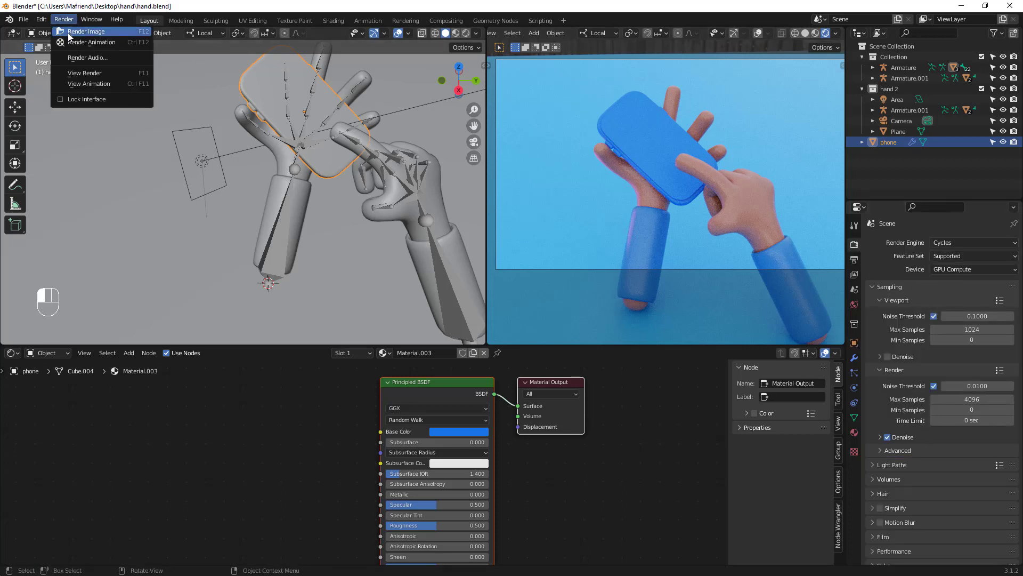
left_click(104, 33)
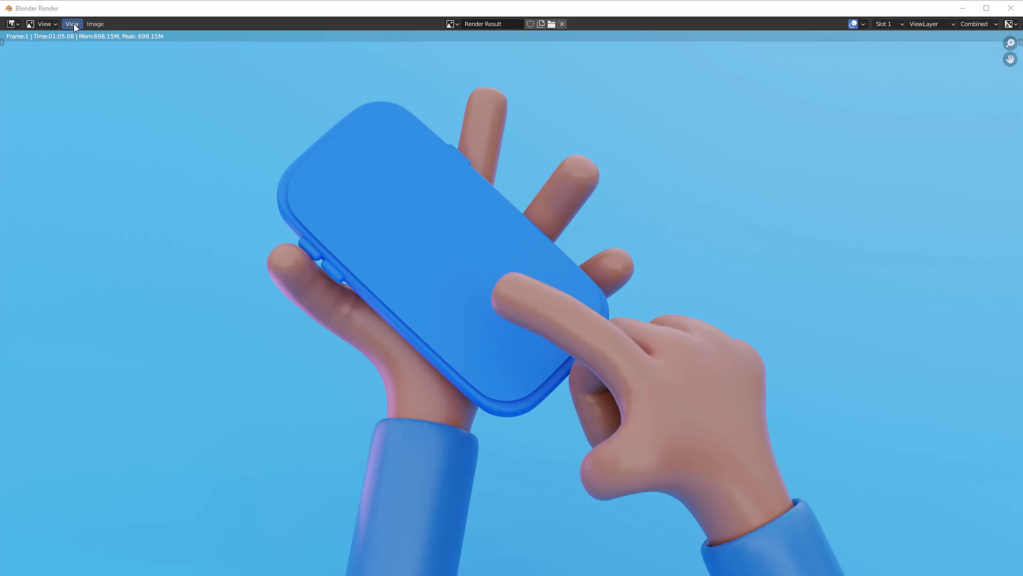
- Start saving the render result as a new image in the hand folder, named HAND ILLUSTRATION
left_click(95, 23)
left_click(135, 100)
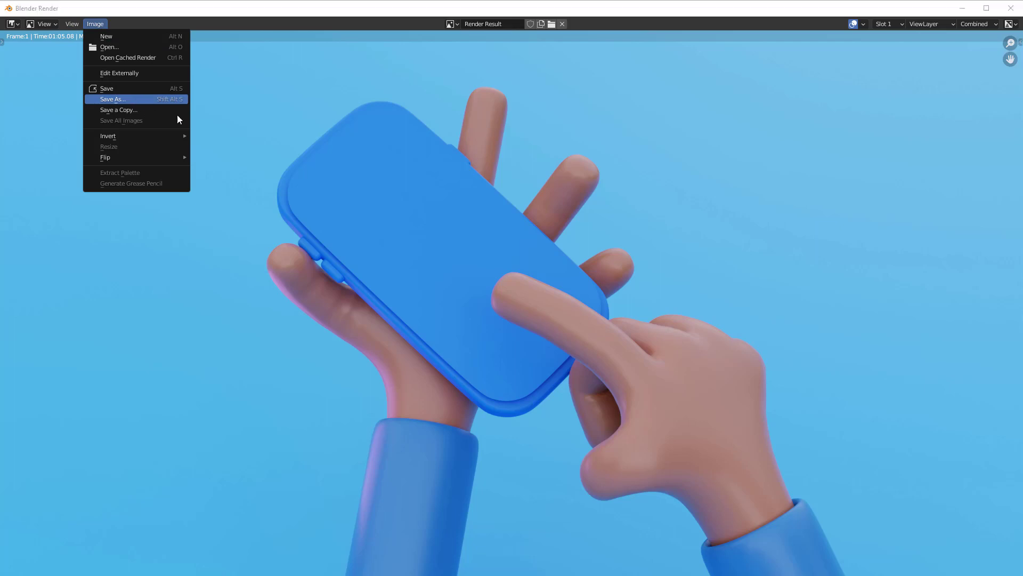
left_click_drag(541, 136, 552, 113)
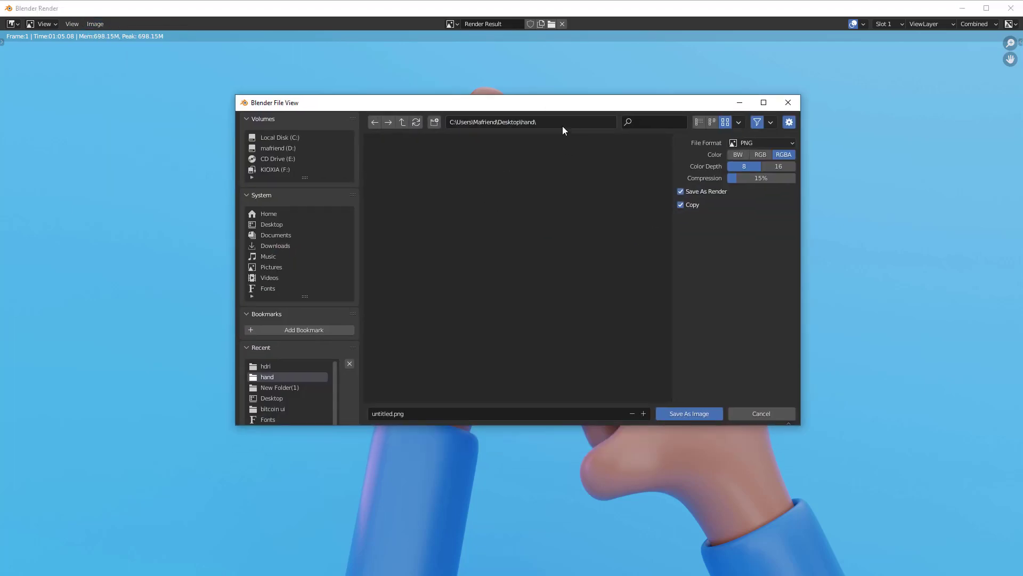
left_click(422, 414)
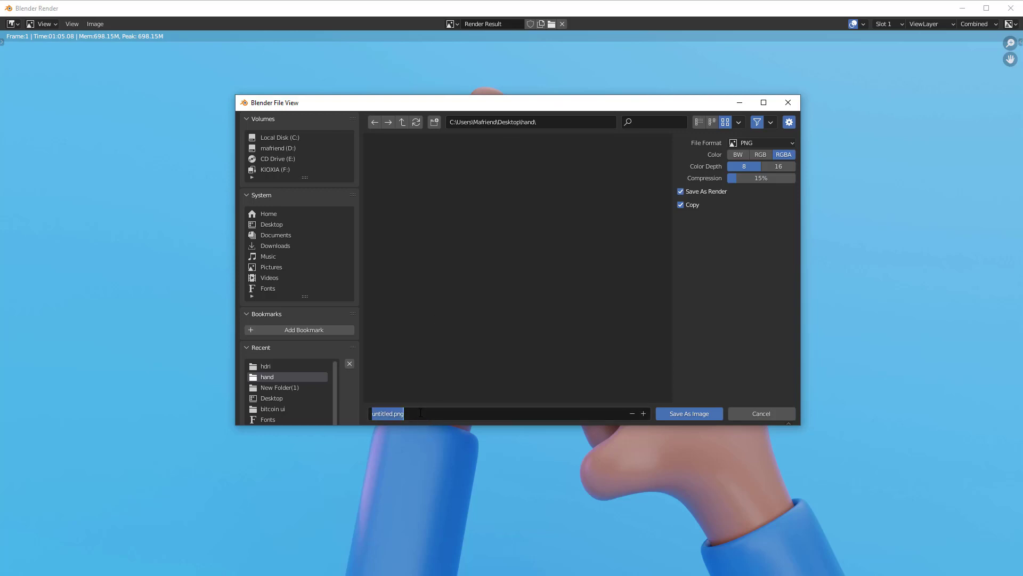
type("HAND ILLUSTRATION")
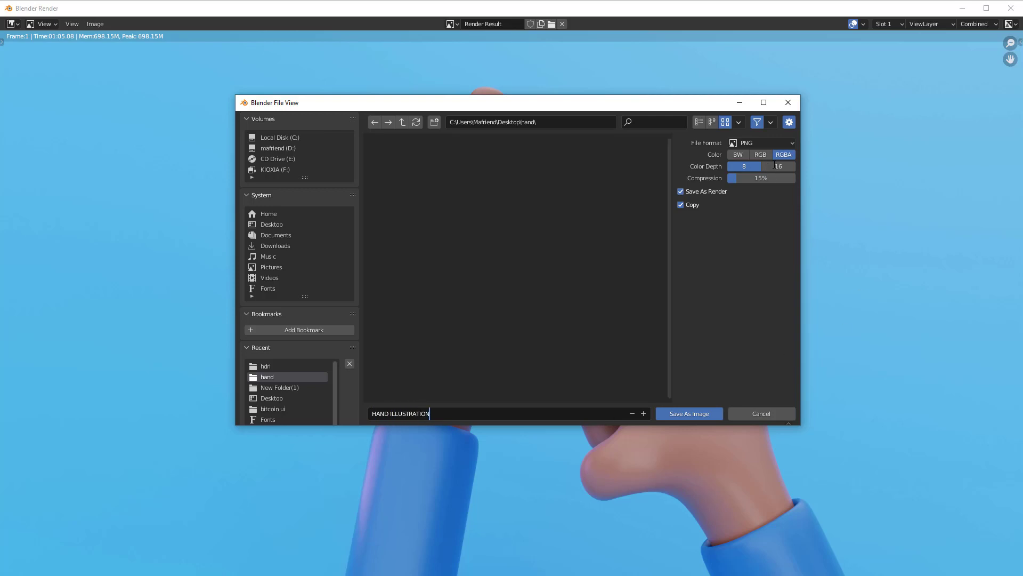
key("Return")
- Save the rendered image as a PNG with 16-bit color depth and reduced compression
left_click(780, 143)
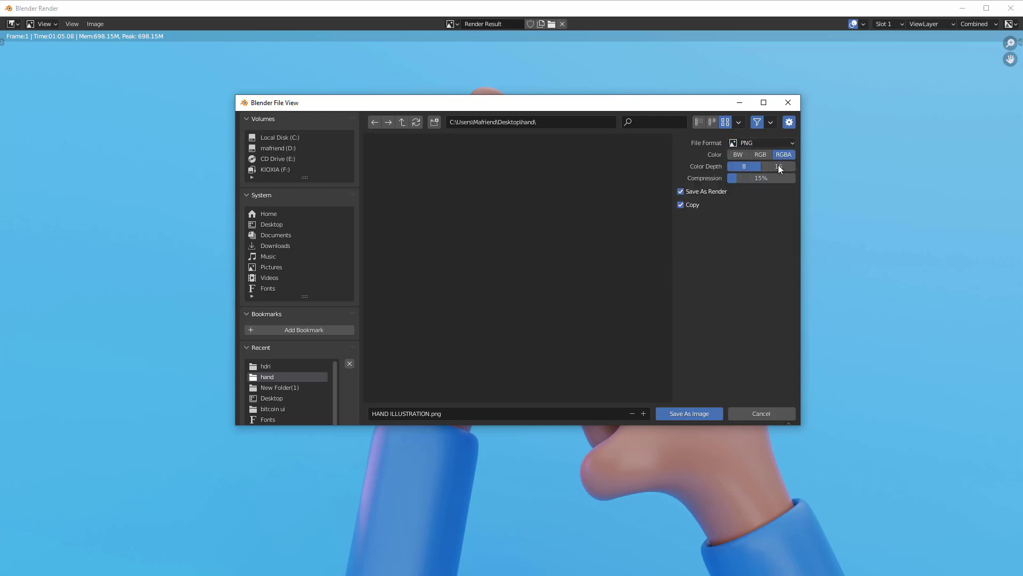
left_click(778, 168)
left_click_drag(734, 178, 719, 177)
left_click(696, 414)
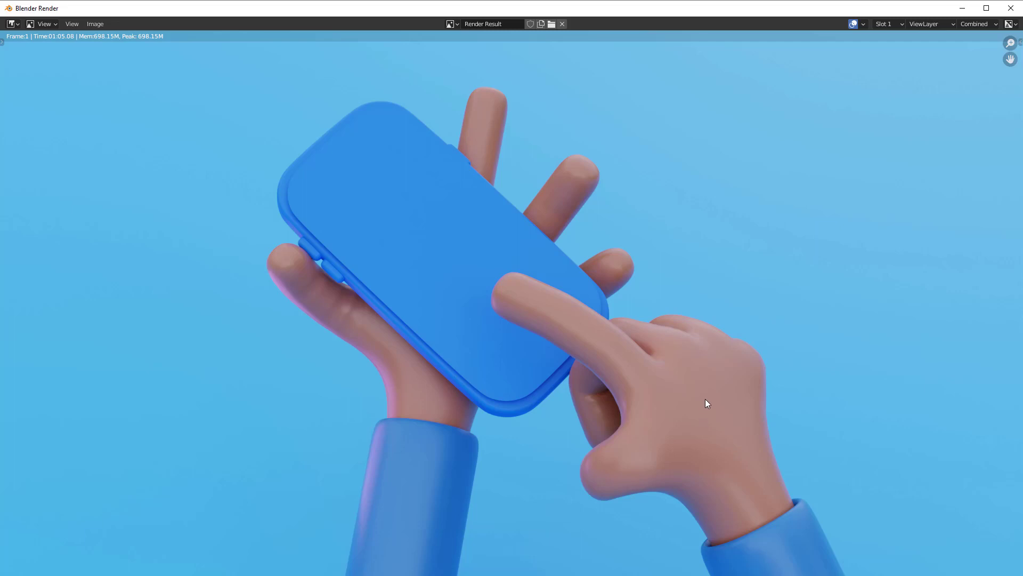